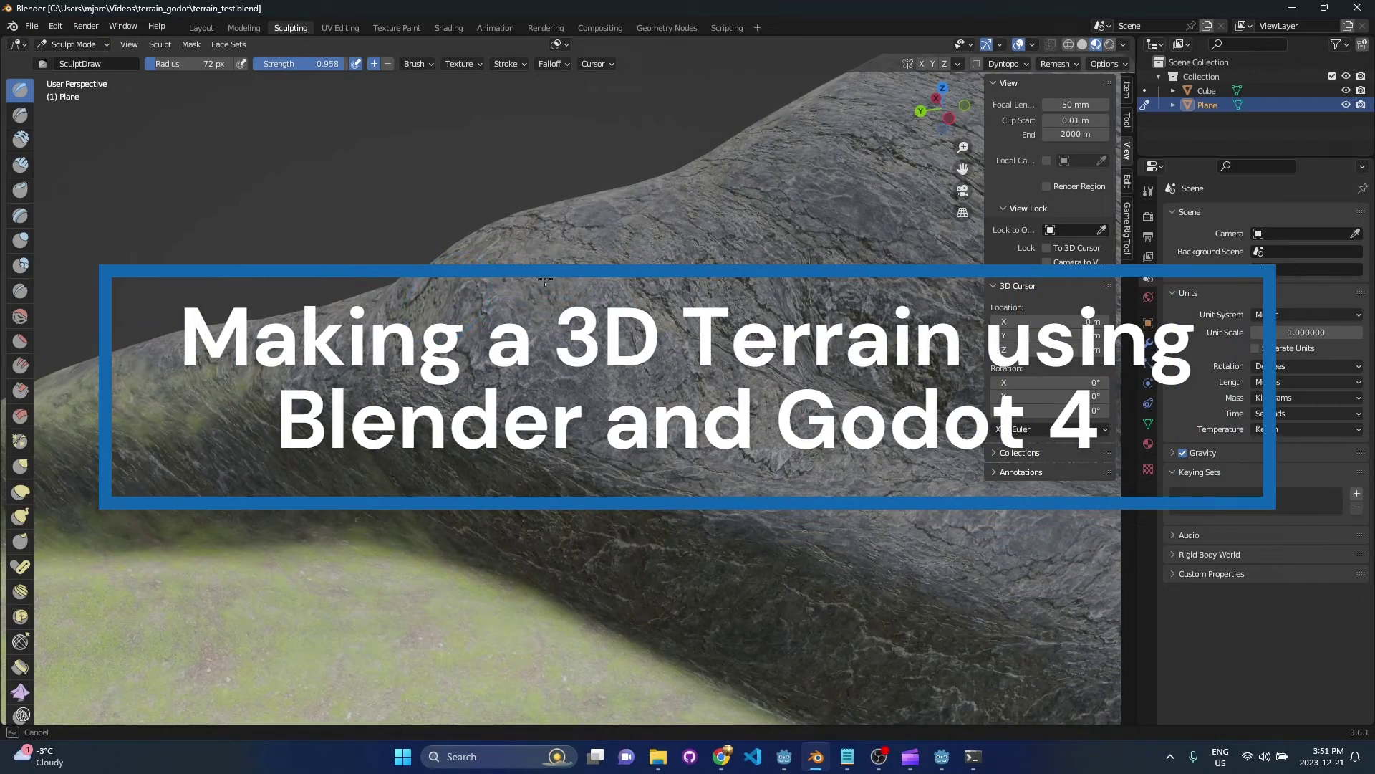
# Switch from the Draw brush to the Crease brush for sculpting the rocky terrain plane
pyautogui.moveTo(546, 281)
pyautogui.mouseDown()
pyautogui.moveTo(526, 334)
pyautogui.moveTo(545, 301)
pyautogui.mouseUp()
pyautogui.moveTo(554, 296)
pyautogui.mouseDown(button='middle')
pyautogui.moveTo(630, 294)
pyautogui.moveTo(526, 281)
pyautogui.mouseUp(button='middle')
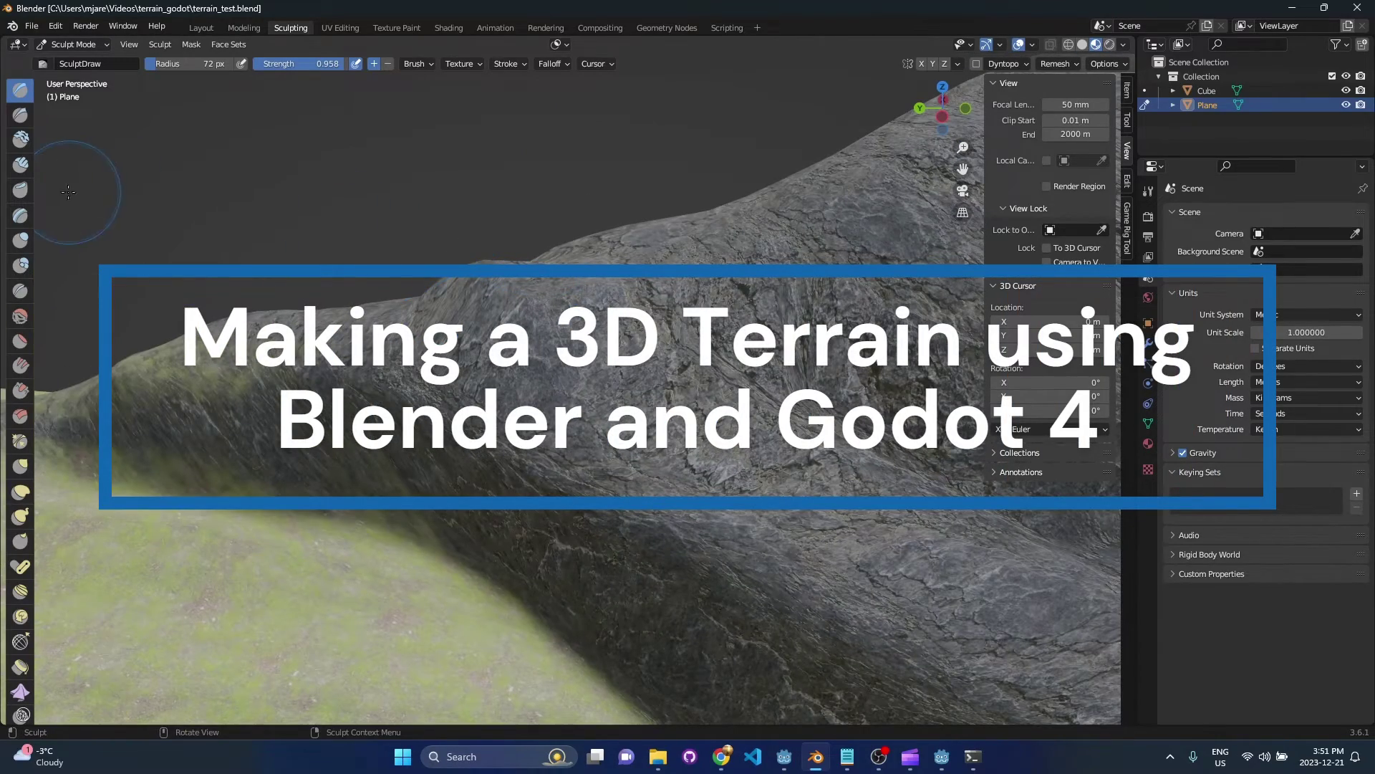
pyautogui.click(24, 287)
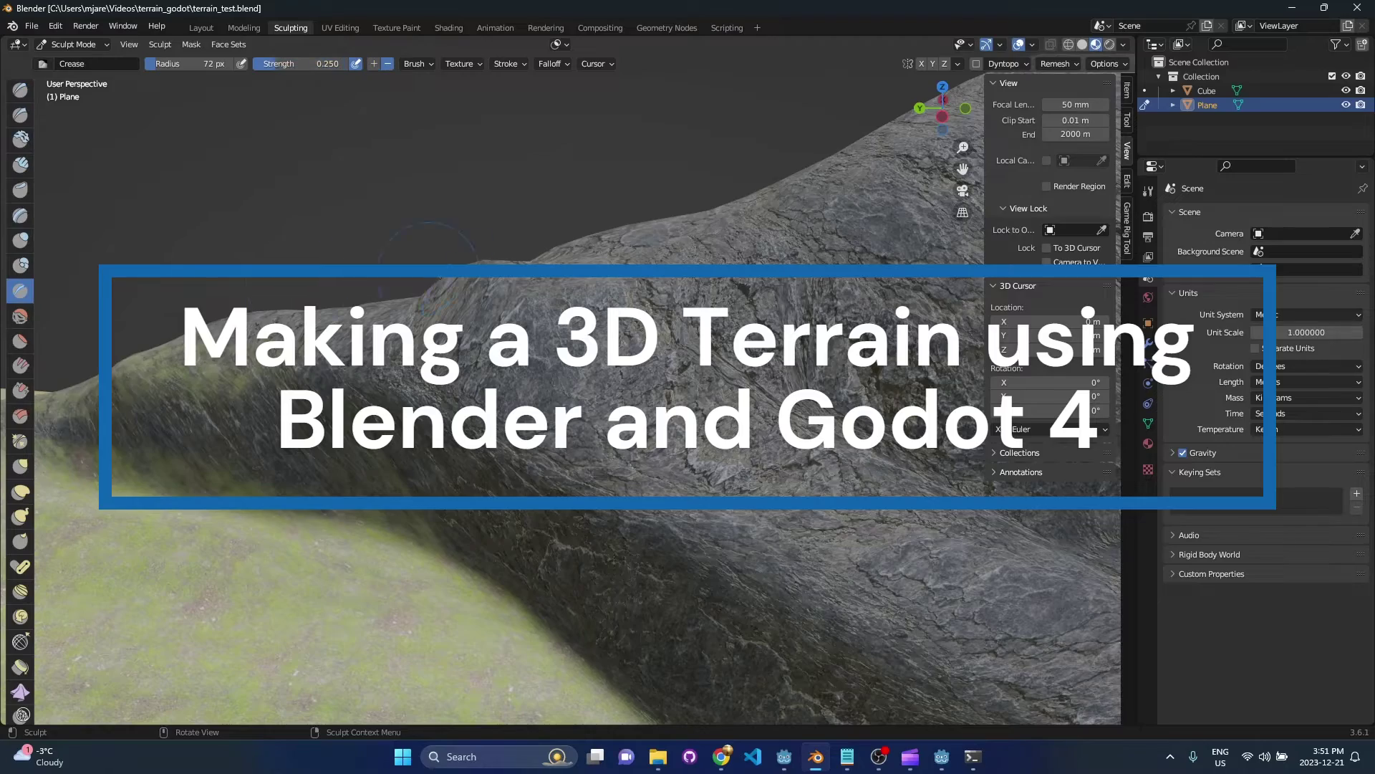
pyautogui.moveTo(466, 251)
pyautogui.mouseDown(button='middle')
pyautogui.moveTo(505, 283)
pyautogui.moveTo(412, 248)
pyautogui.moveTo(438, 251)
pyautogui.mouseUp(button='middle')
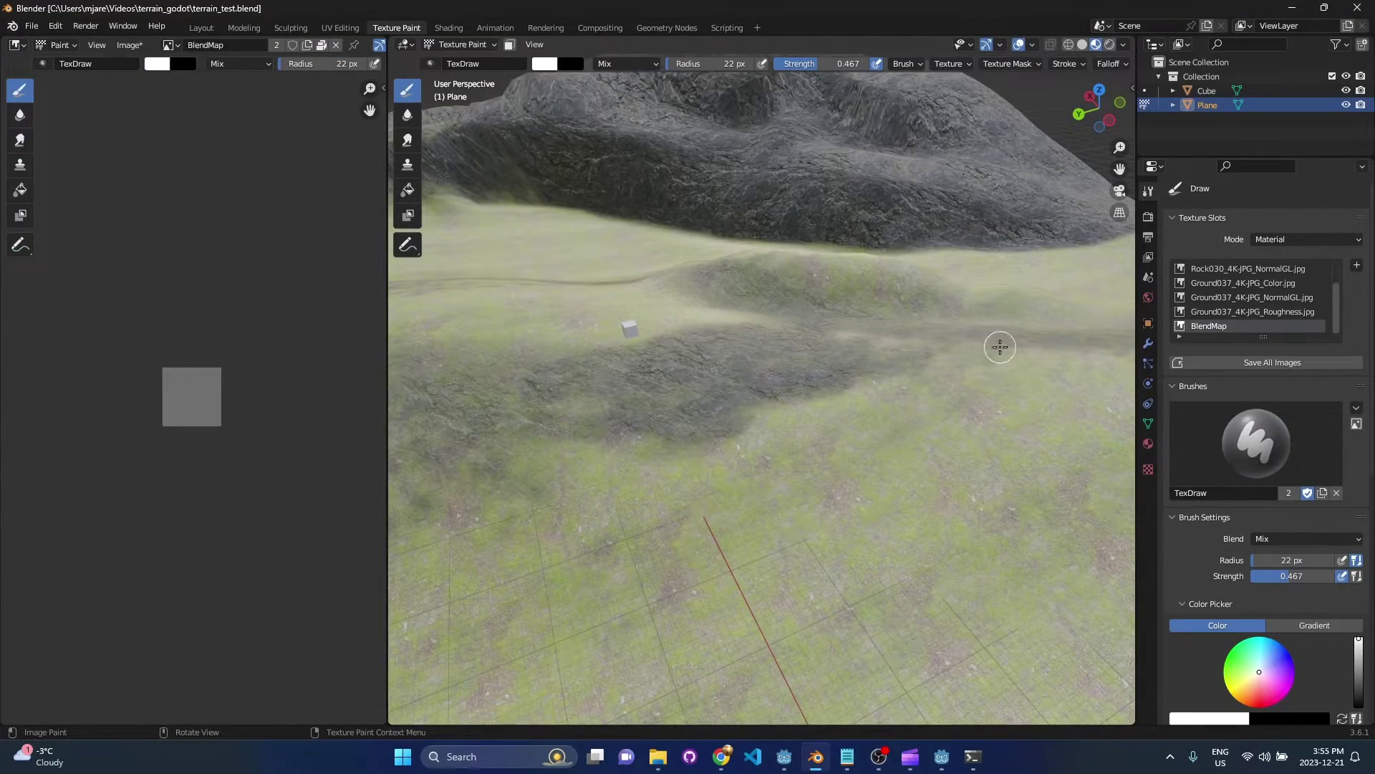
# Examine the blended grass and rock textures across the terrain in Blender and in the Godot scene
pyautogui.moveTo(987, 348); pyautogui.dragTo(706, 381, button='middle')
pyautogui.moveTo(562, 416); pyautogui.dragTo(676, 474, button='middle')
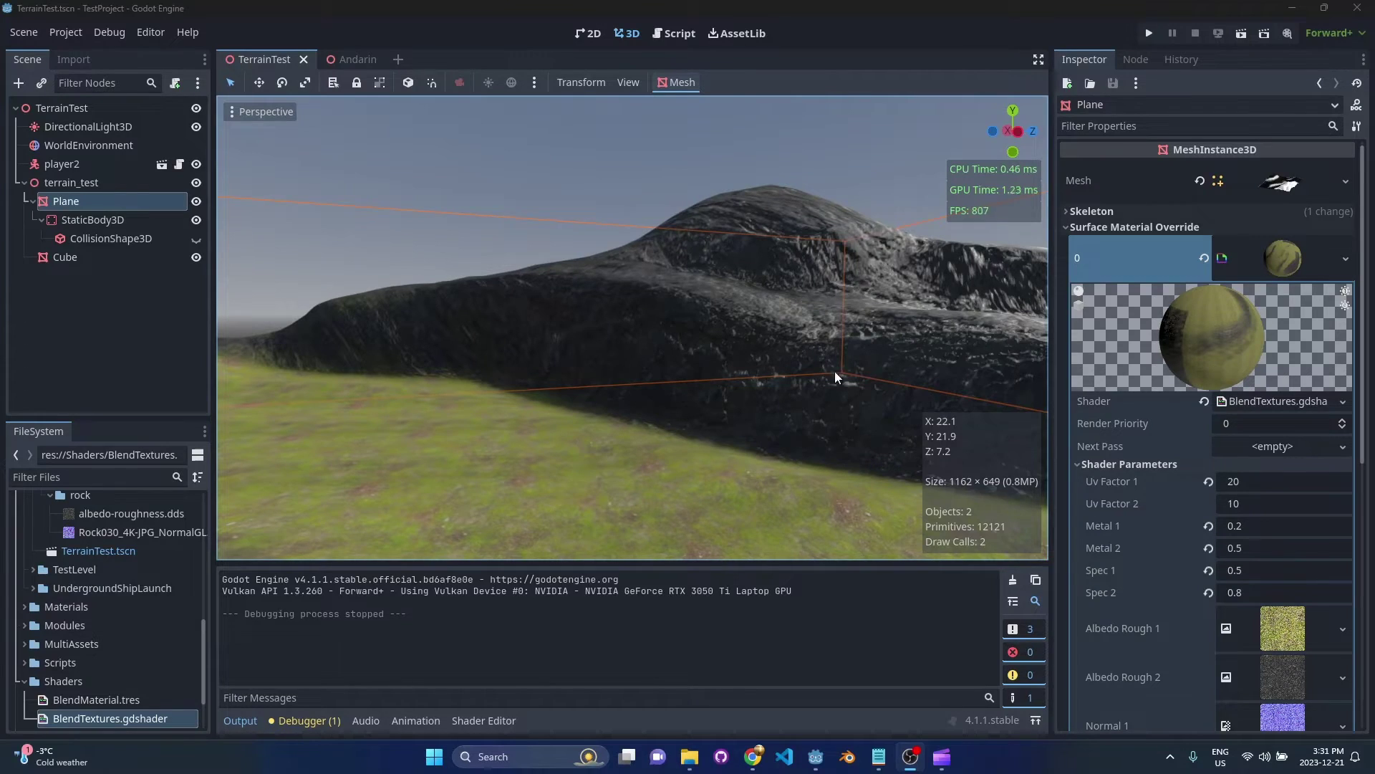
pyautogui.moveTo(838, 377); pyautogui.dragTo(1082, 430, button='right')
pyautogui.press('s')
pyautogui.press('w')
pyautogui.moveTo(632, 328); pyautogui.dragTo(244, 334, button='right')
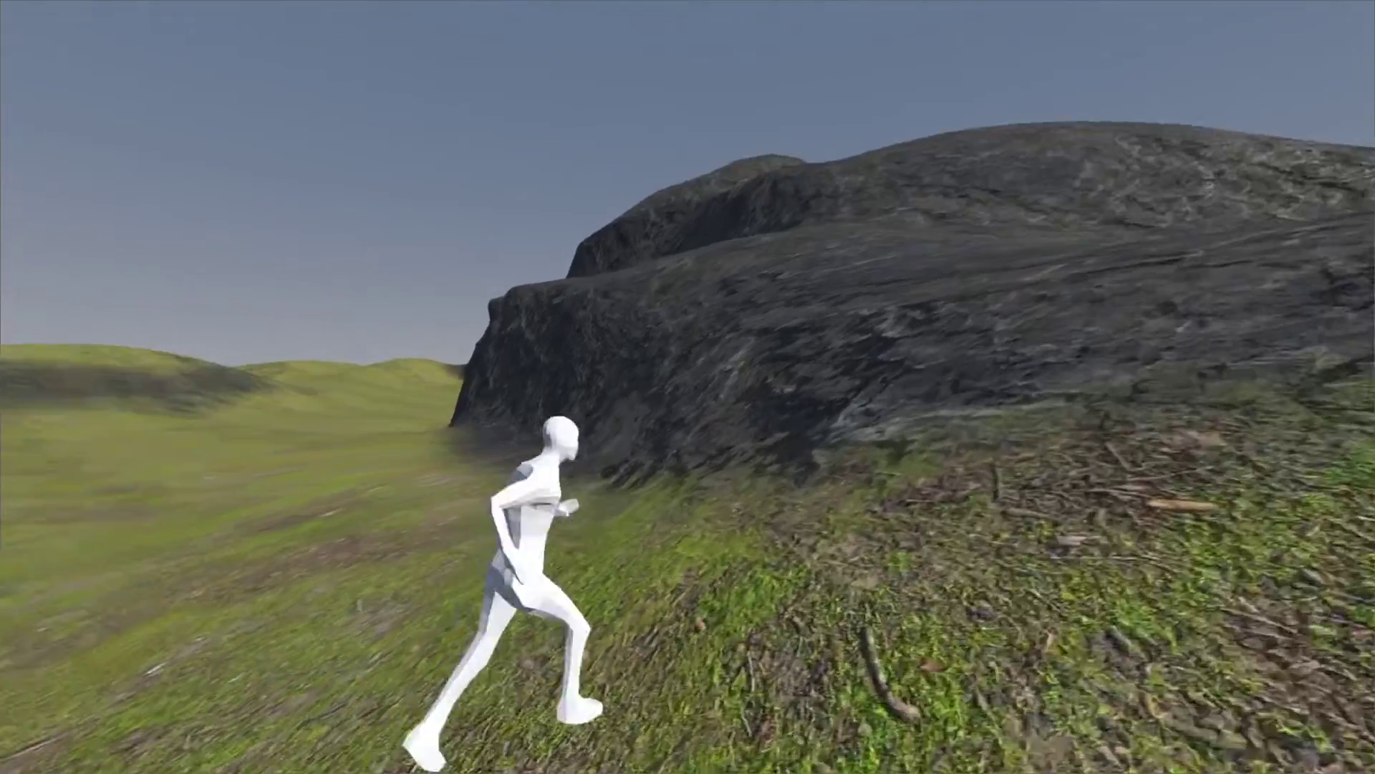
pyautogui.press('s')
pyautogui.press('w')
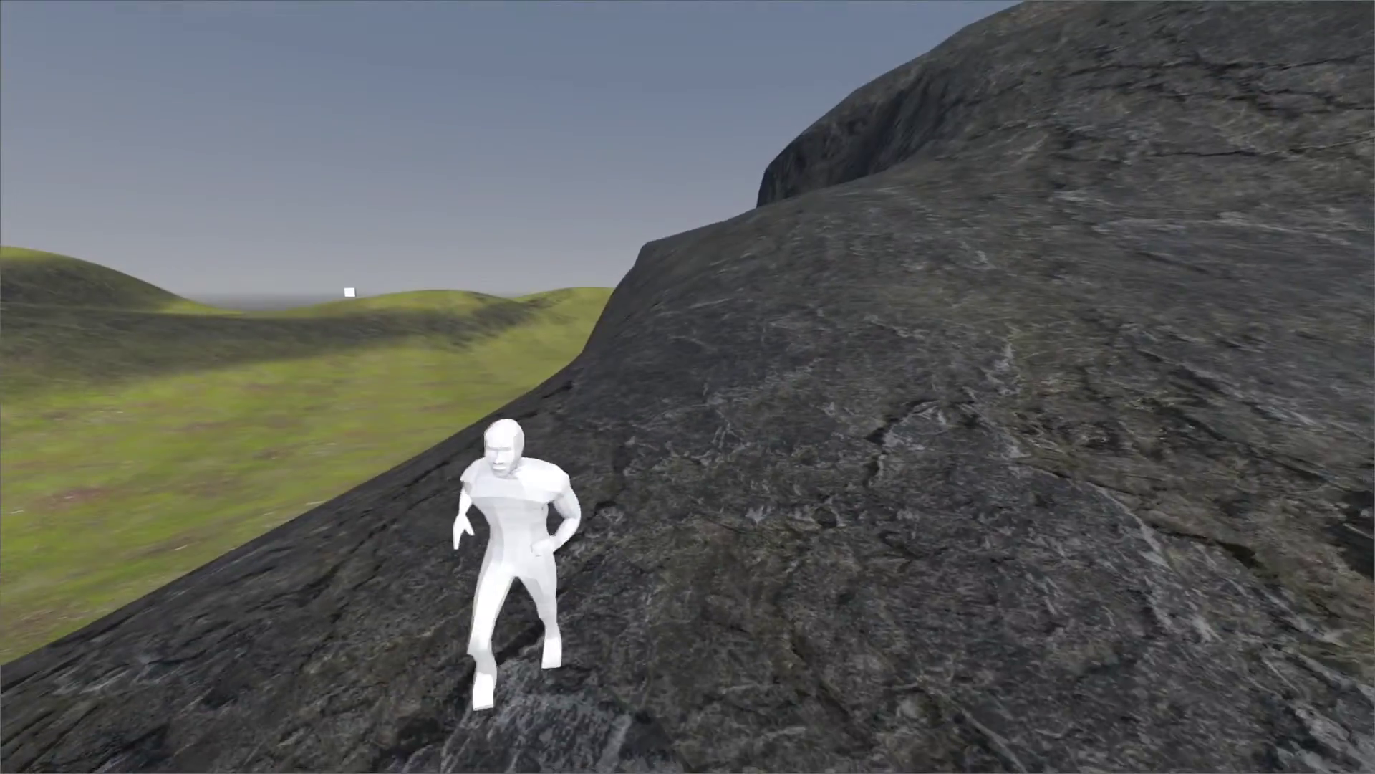
pyautogui.press('Left')
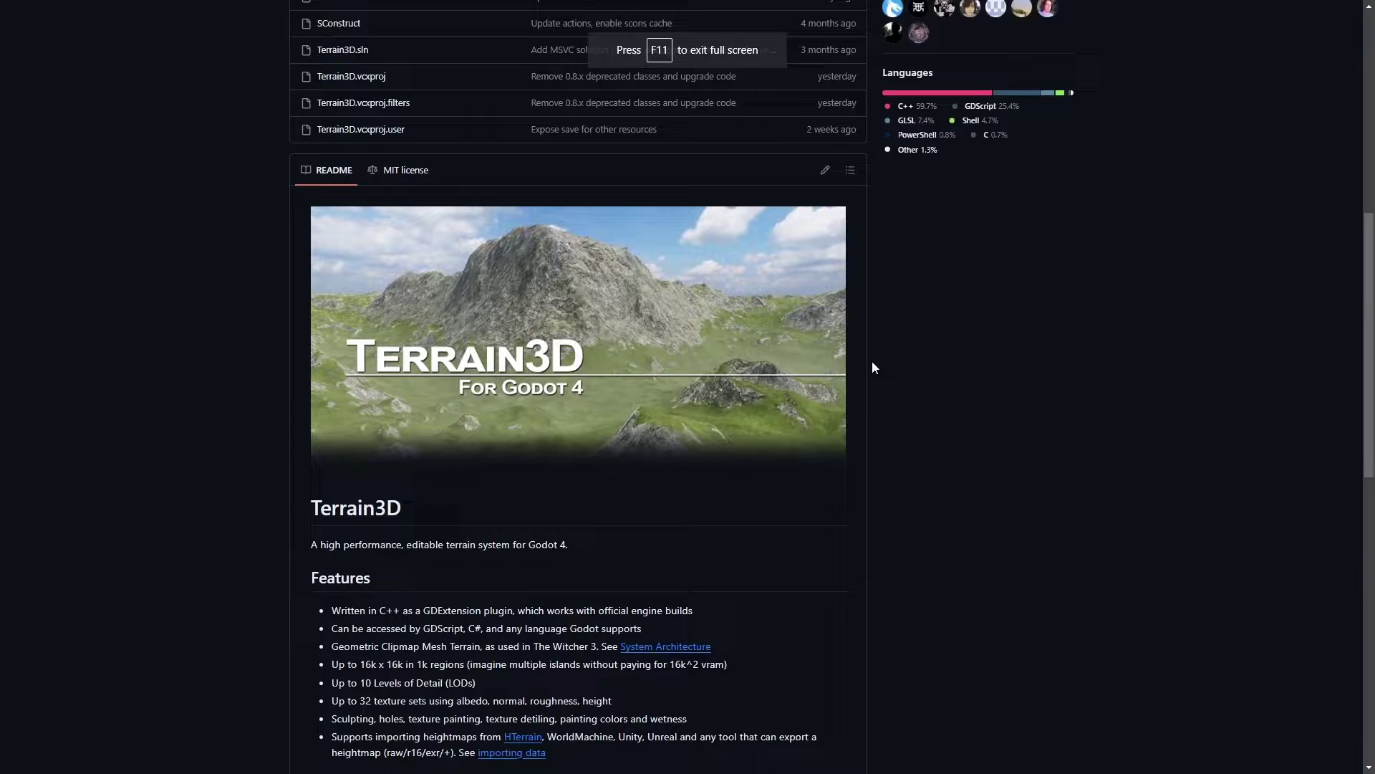
# Read the feature list on the Terrain3D project's GitHub page
pyautogui.scroll(-1, 872, 366)
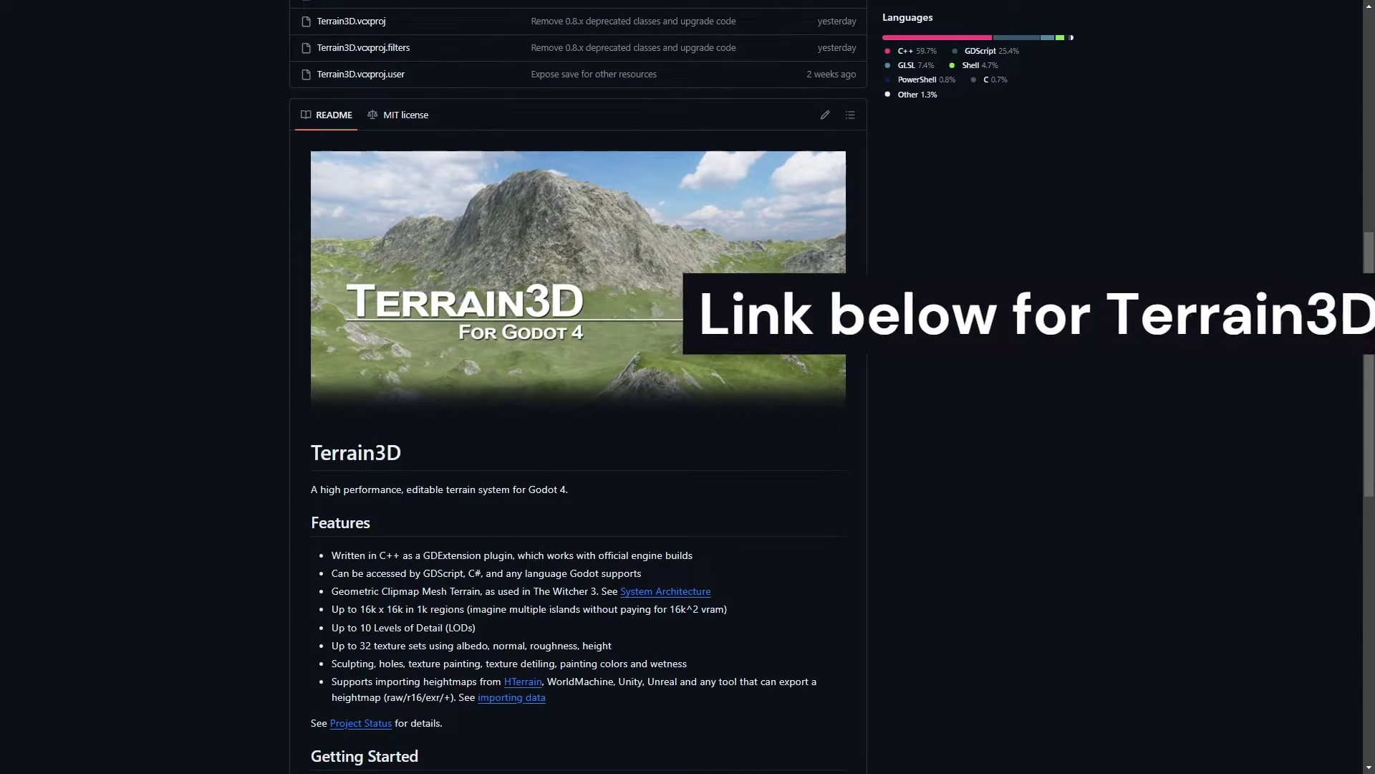
pyautogui.moveTo(1369, 324); pyautogui.dragTo(1370, 407)
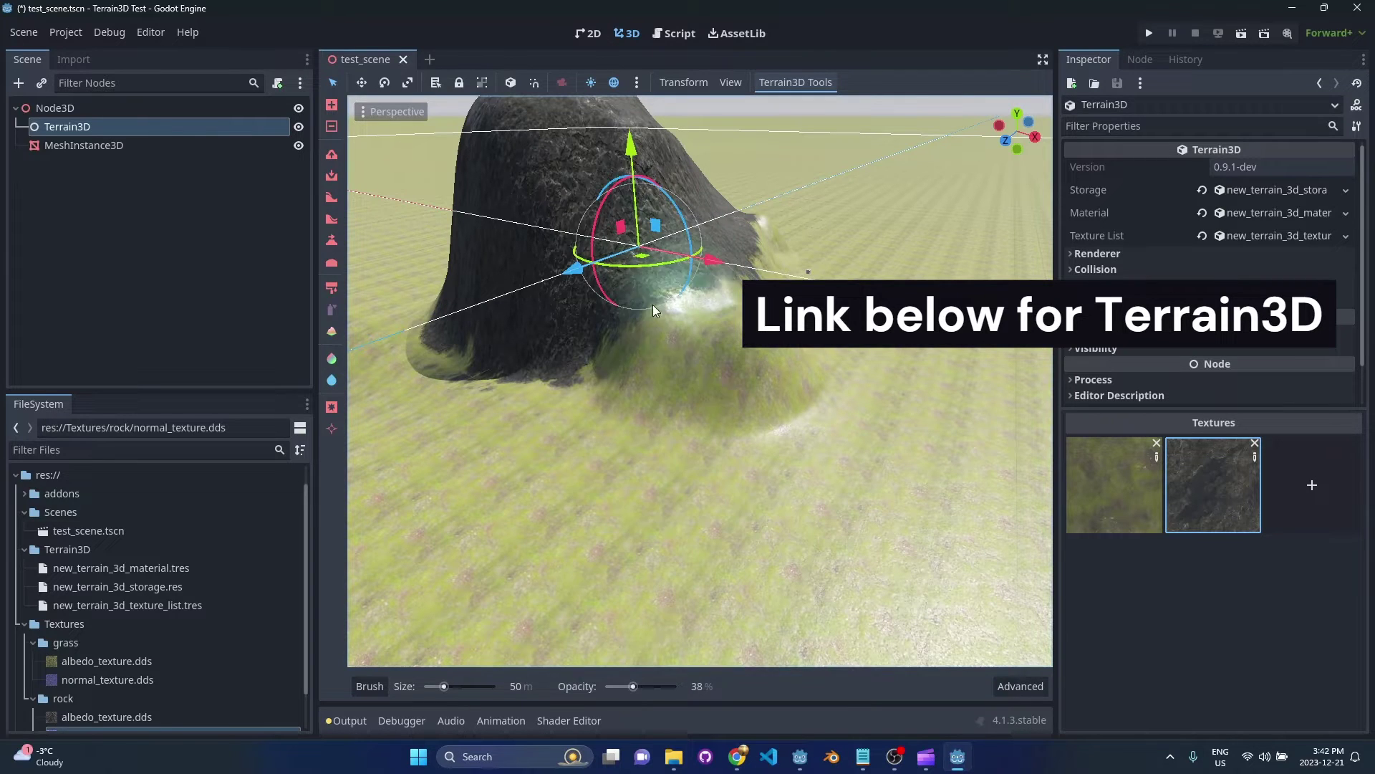
# In the Godot Terrain3D scene, spray the rock texture around the hill's foot with a 50 m brush at 38% opacity
pyautogui.moveTo(652, 306)
pyautogui.mouseDown()
pyautogui.moveTo(619, 334)
pyautogui.moveTo(648, 358)
pyautogui.mouseUp()
pyautogui.moveTo(604, 561); pyautogui.dragTo(604, 561, button='right')
pyautogui.moveTo(643, 547)
pyautogui.mouseDown()
pyautogui.moveTo(613, 330)
pyautogui.moveTo(500, 324)
pyautogui.moveTo(502, 337)
pyautogui.mouseUp()
pyautogui.press('d')
pyautogui.moveTo(747, 310); pyautogui.dragTo(746, 309, button='right')
pyautogui.moveTo(747, 310)
pyautogui.mouseDown()
pyautogui.moveTo(790, 377)
pyautogui.moveTo(825, 381)
pyautogui.mouseUp()
pyautogui.moveTo(825, 381); pyautogui.dragTo(826, 381, button='right')
pyautogui.press('s')
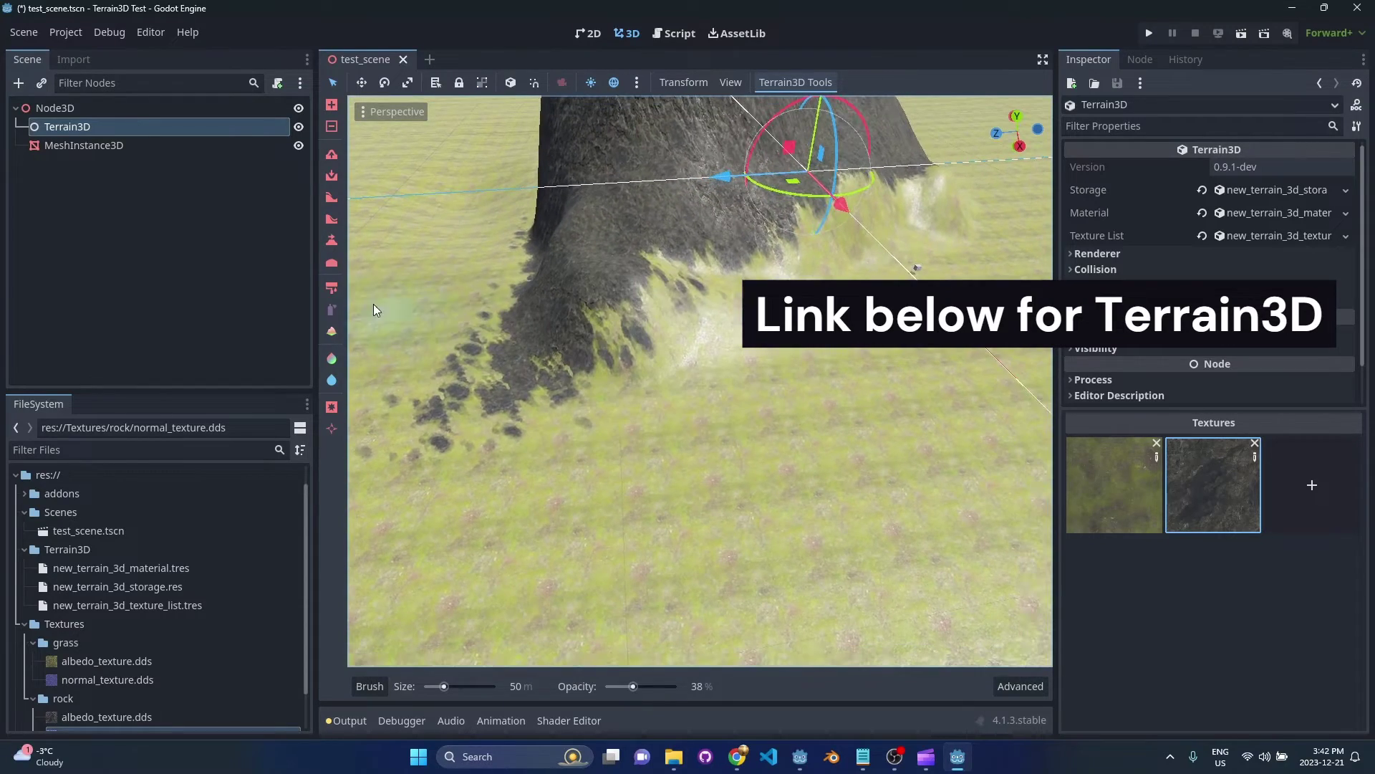
# Try another stroke of the rock texture near the hill's foot and undo it
pyautogui.moveTo(824, 501)
pyautogui.mouseDown()
pyautogui.moveTo(867, 470)
pyautogui.moveTo(737, 460)
pyautogui.moveTo(822, 371)
pyautogui.mouseUp()
pyautogui.press('s')
pyautogui.moveTo(896, 372); pyautogui.dragTo(895, 372, button='right')
pyautogui.hotkey('ctrl', 'z')
# Try painting the rock base texture over the hill's foot with a 54 m brush, undo it and reduce the brush size
pyautogui.press('w')
pyautogui.moveTo(443, 687)
pyautogui.mouseDown()
pyautogui.moveTo(428, 687)
pyautogui.moveTo(445, 685)
pyautogui.mouseUp()
pyautogui.moveTo(502, 616)
pyautogui.mouseDown()
pyautogui.moveTo(533, 466)
pyautogui.moveTo(586, 424)
pyautogui.moveTo(609, 370)
pyautogui.mouseUp()
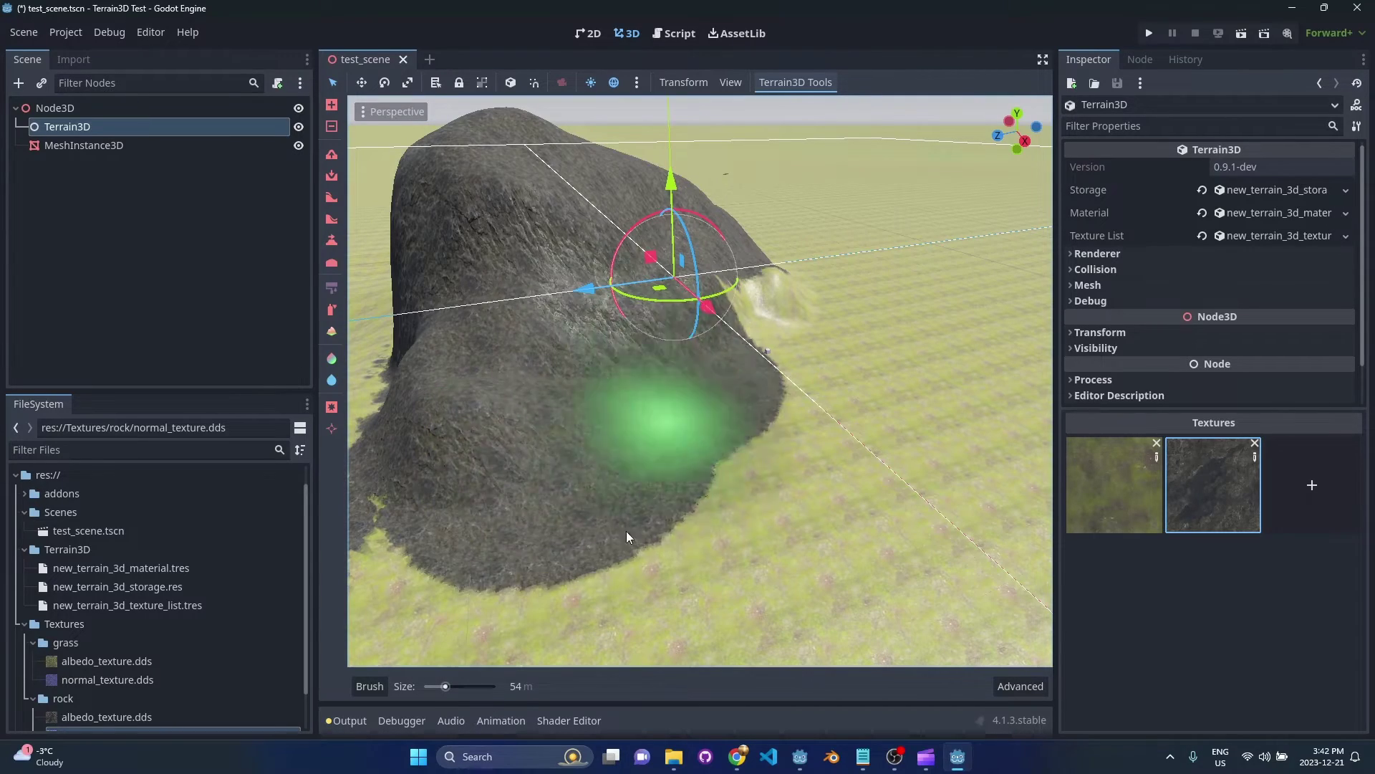
pyautogui.hotkey('ctrl', 'z')
pyautogui.moveTo(445, 687); pyautogui.dragTo(434, 687)
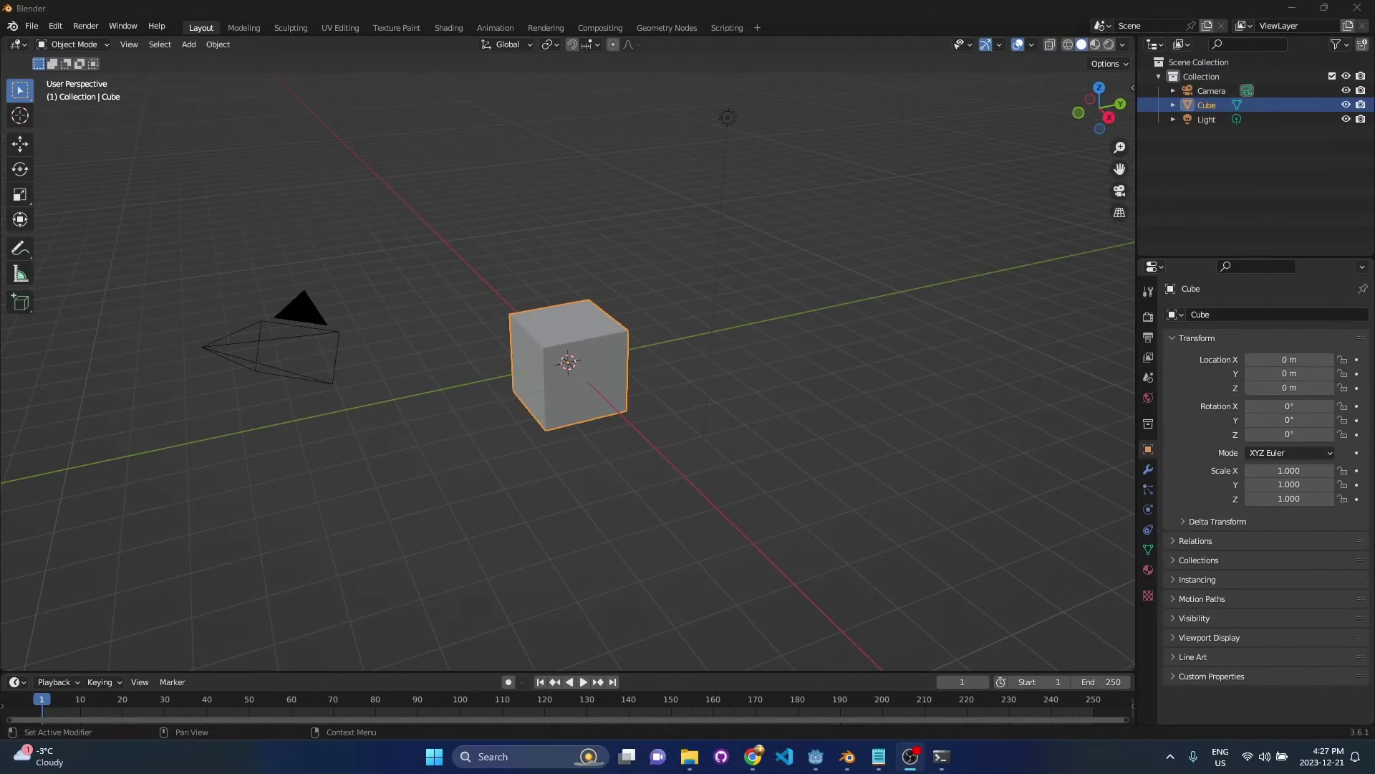
# In a new Blender scene, delete the default camera, cube and light
pyautogui.click(844, 306)
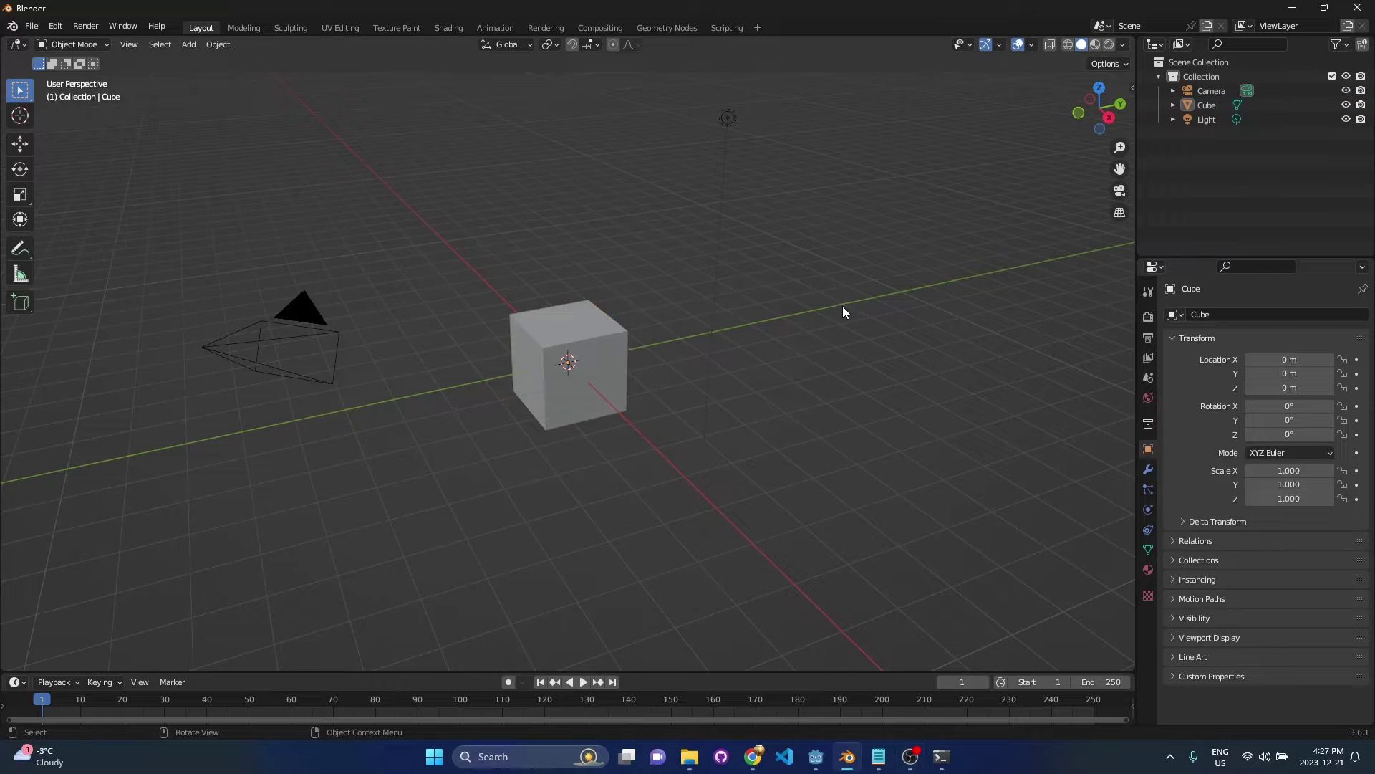
pyautogui.press('a')
pyautogui.press('Delete')
# Add a mesh cube at the world origin as a size reference
pyautogui.rightClick(663, 259)
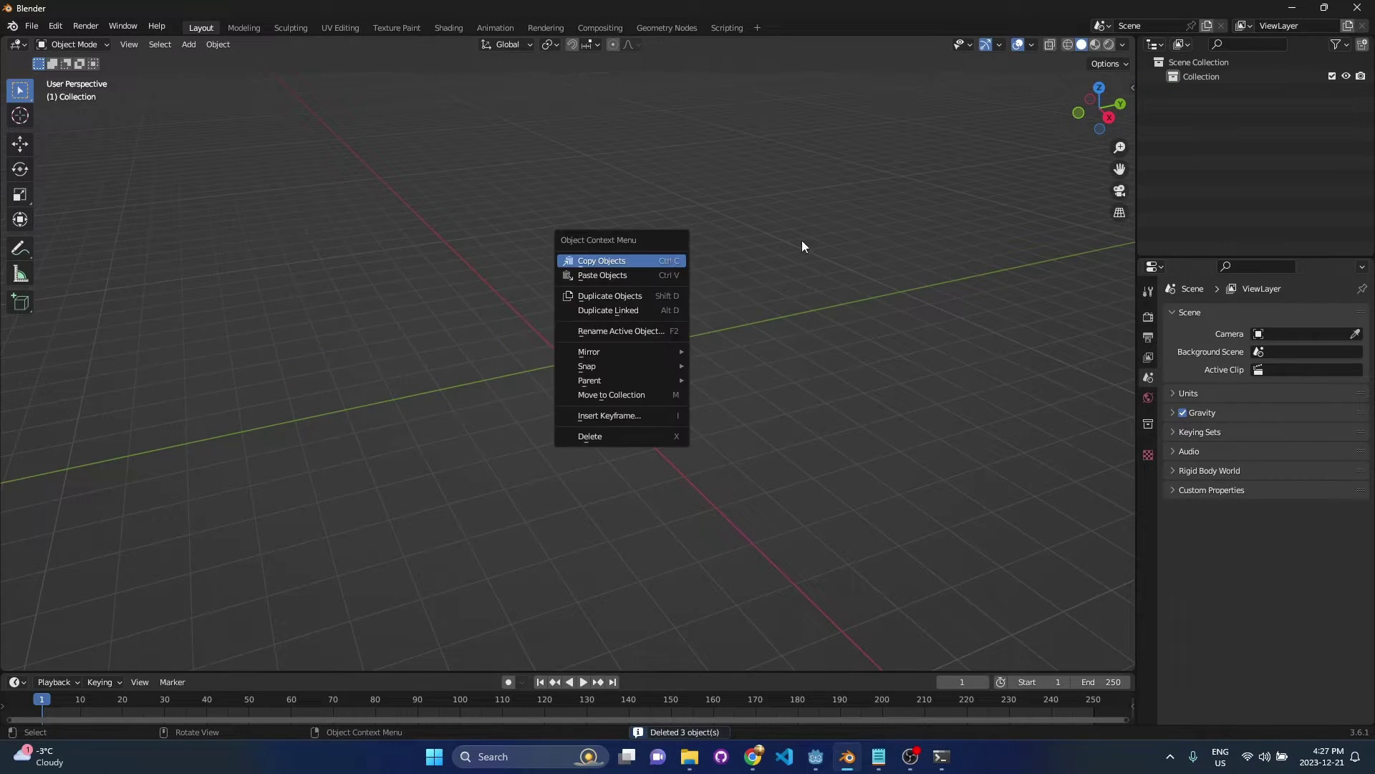
pyautogui.hotkey('shift', 'a')
pyautogui.moveTo(817, 247)
pyautogui.click(880, 256)
pyautogui.scroll(-1, 587, 376)
pyautogui.scroll(3, 575, 376)
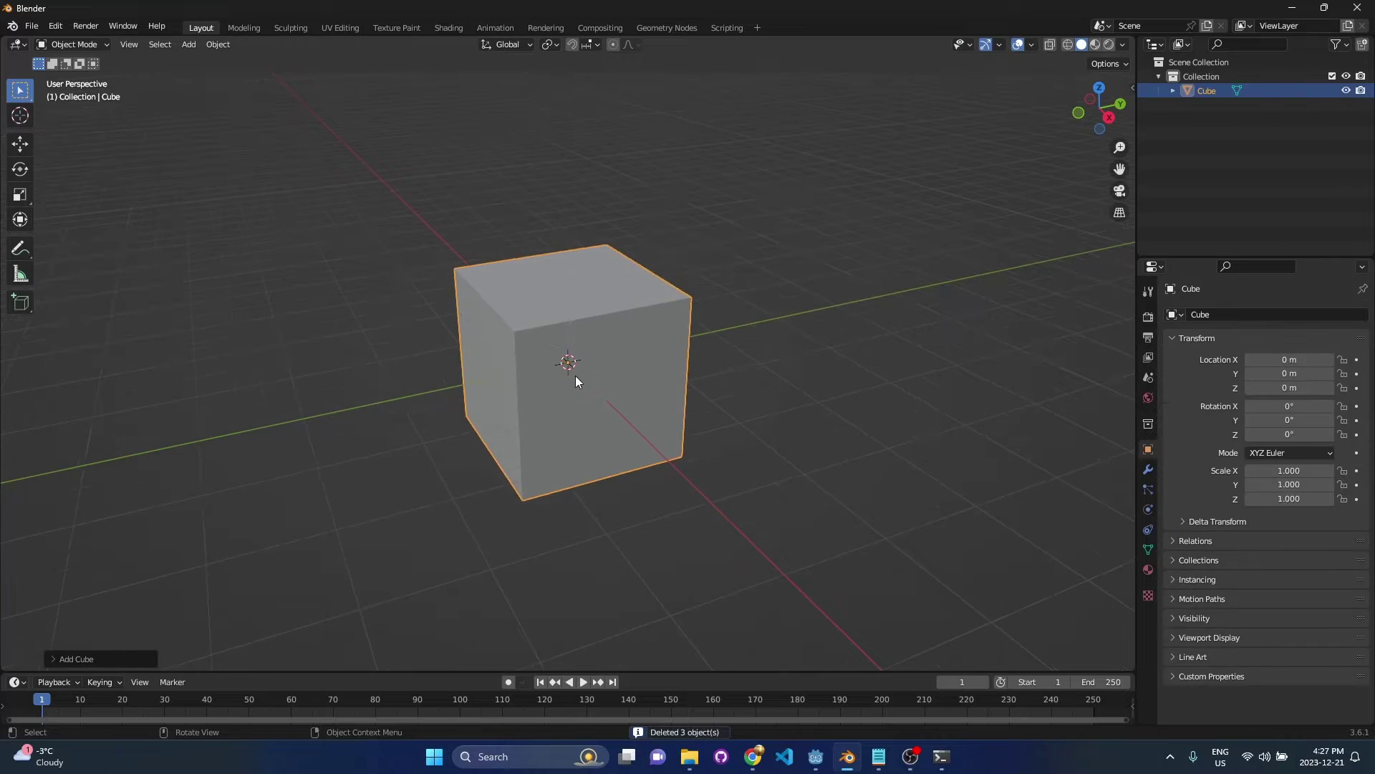
pyautogui.scroll(-1, 574, 376)
pyautogui.scroll(3, 584, 378)
pyautogui.moveTo(592, 379); pyautogui.dragTo(580, 376, button='middle')
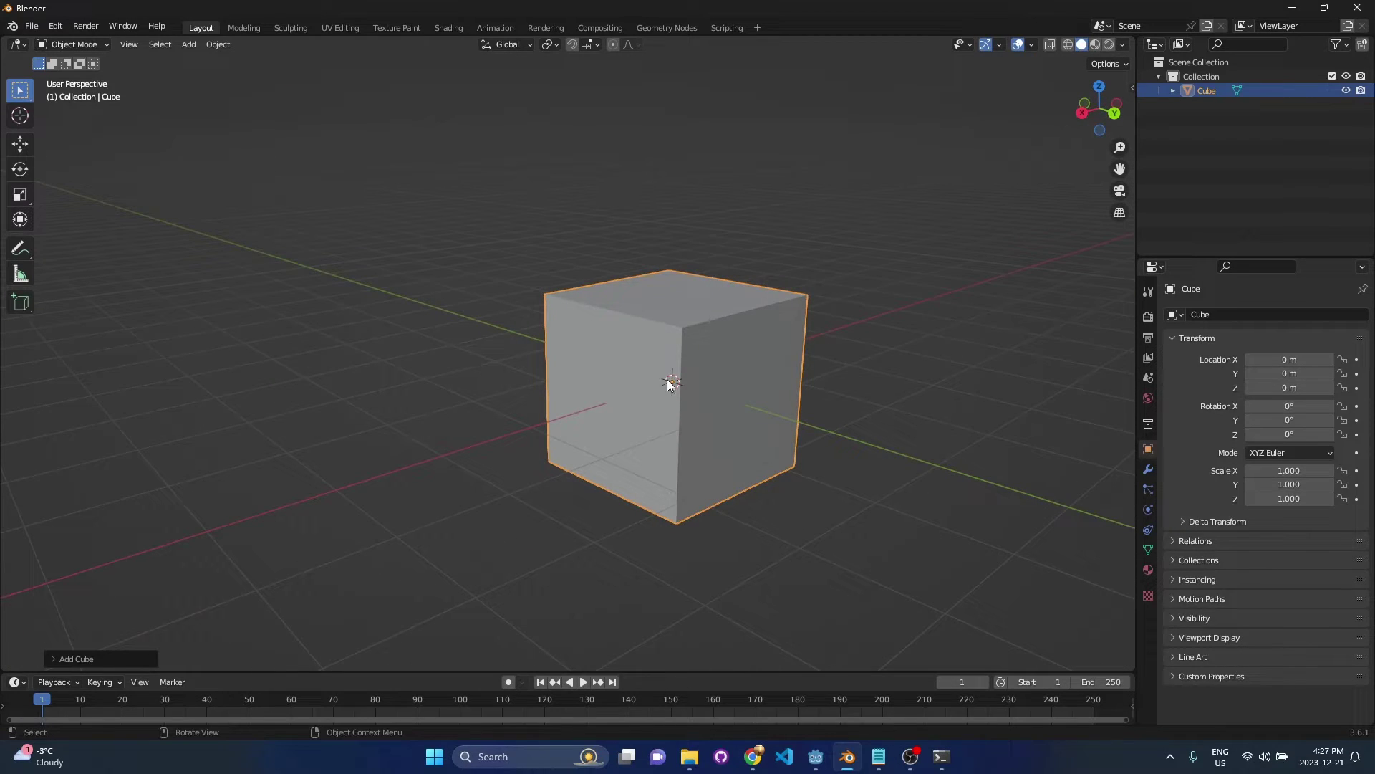
pyautogui.moveTo(666, 381); pyautogui.dragTo(597, 393, button='middle')
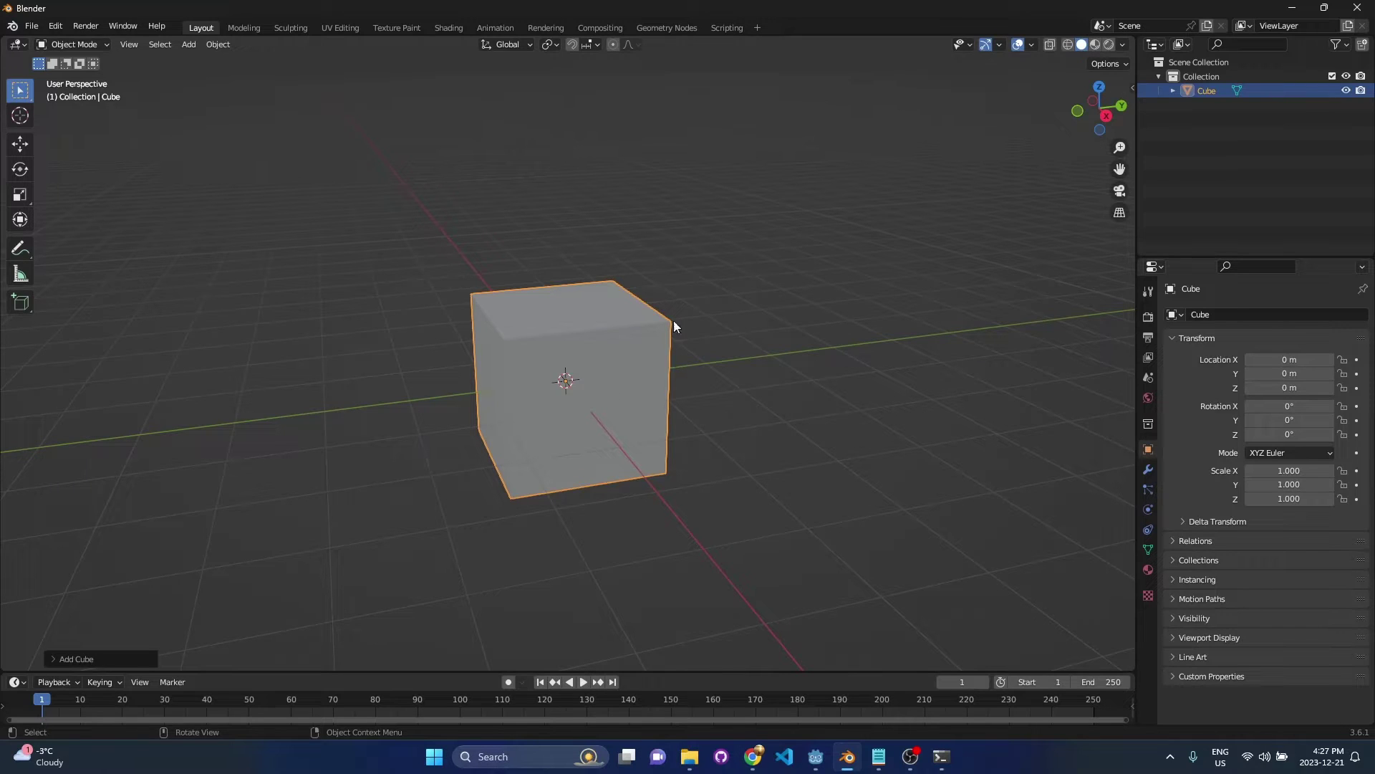
# Show the cube's transform values and examine its dimensions and its size relative to the grid
pyautogui.press('n')
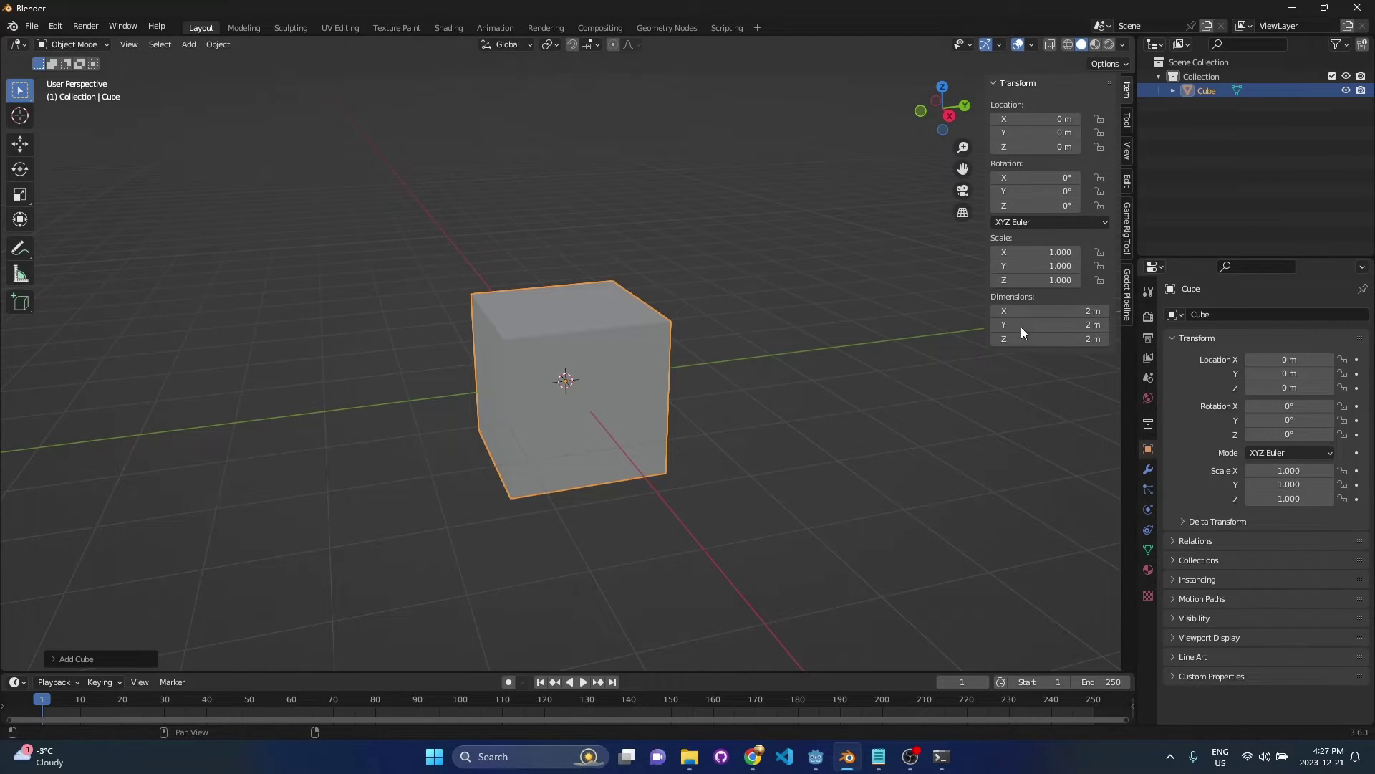
pyautogui.scroll(-4, 707, 336)
pyautogui.click(706, 336)
pyautogui.moveTo(629, 351)
pyautogui.mouseDown(button='middle')
pyautogui.moveTo(621, 385)
pyautogui.moveTo(626, 371)
pyautogui.mouseUp(button='middle')
pyautogui.scroll(4, 575, 355)
pyautogui.scroll(-4, 560, 352)
pyautogui.scroll(3, 554, 347)
pyautogui.scroll(-4, 606, 359)
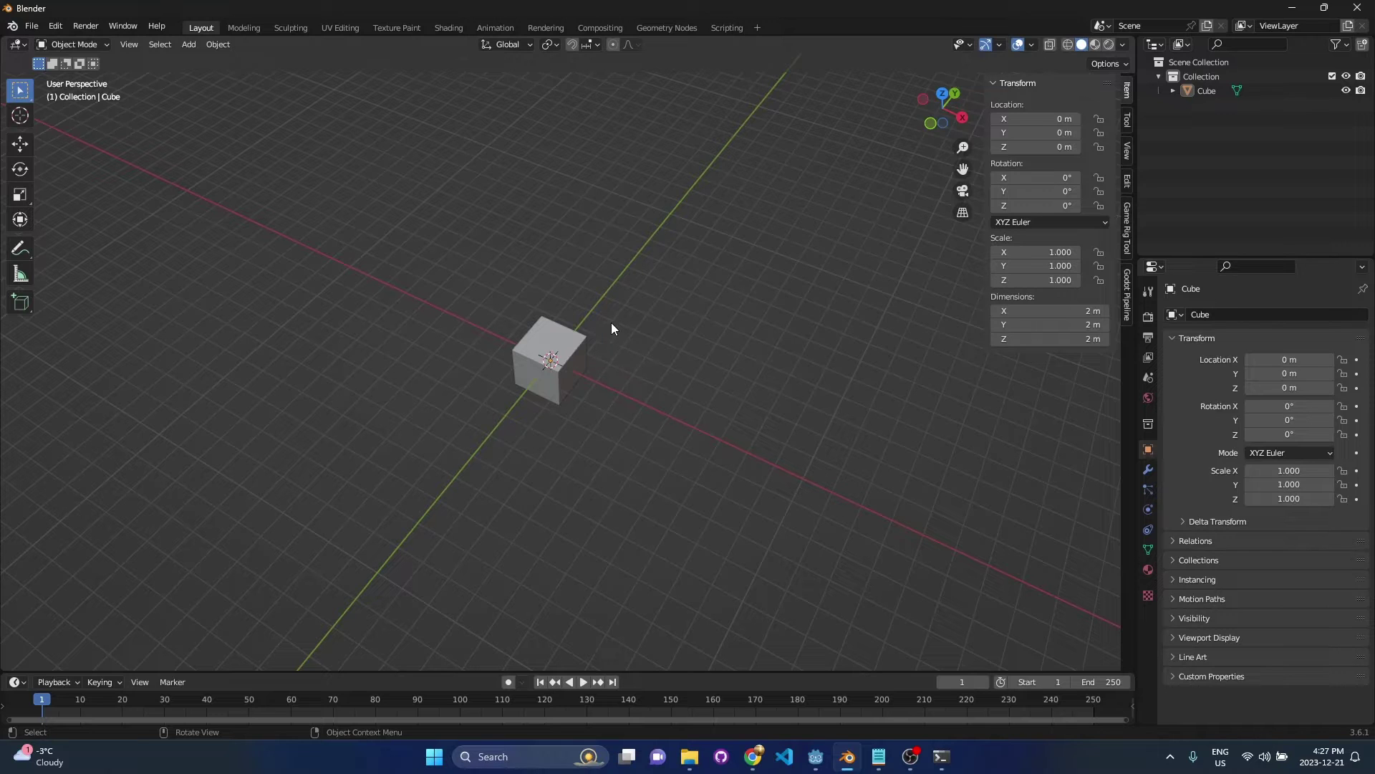
pyautogui.scroll(4, 611, 325)
pyautogui.scroll(-2, 632, 325)
# Add a mesh plane at the world origin
pyautogui.hotkey('shift', 'a')
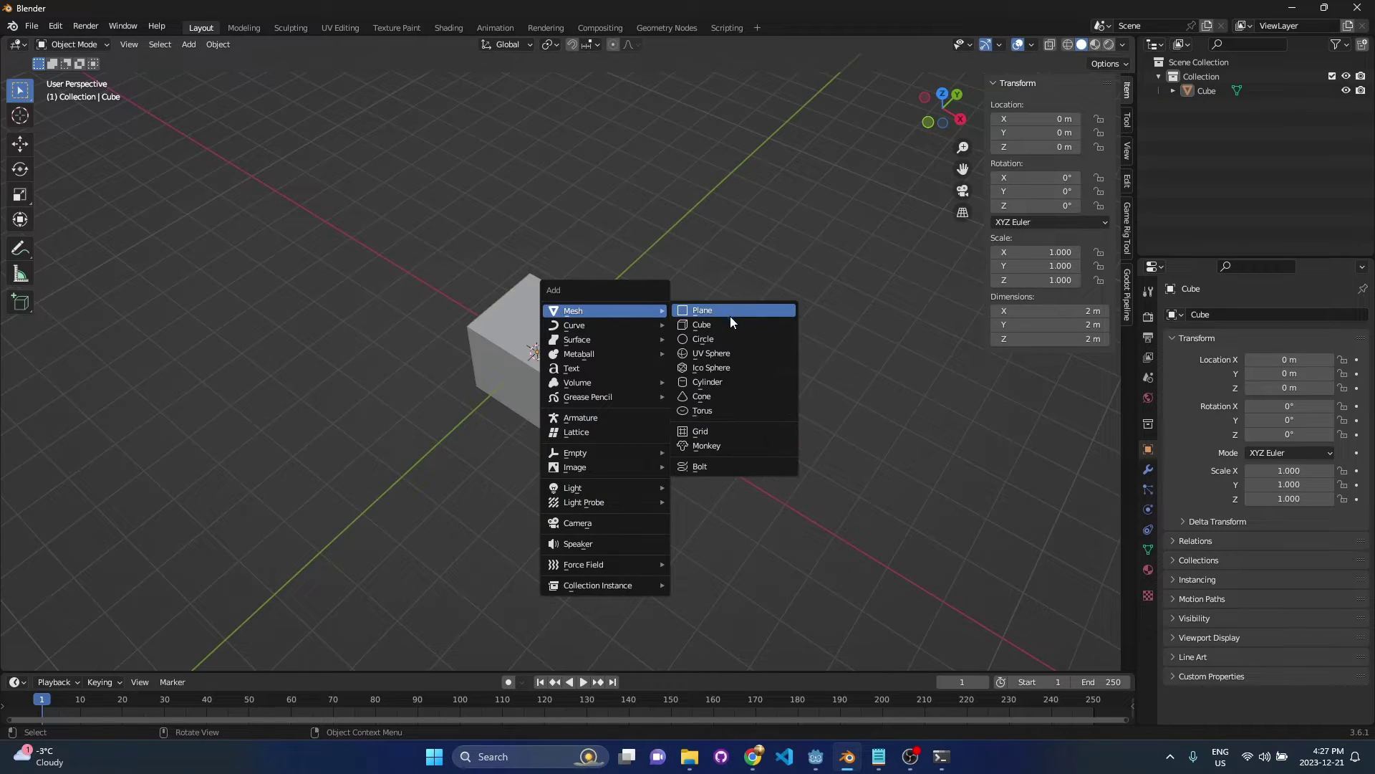
pyautogui.click(732, 310)
pyautogui.scroll(-4, 650, 342)
pyautogui.scroll(4, 621, 346)
pyautogui.scroll(-4, 621, 346)
# Scale the plane uniformly by a factor of 100
pyautogui.press('s')
pyautogui.rightClick(810, 367)
pyautogui.scroll(-4, 600, 352)
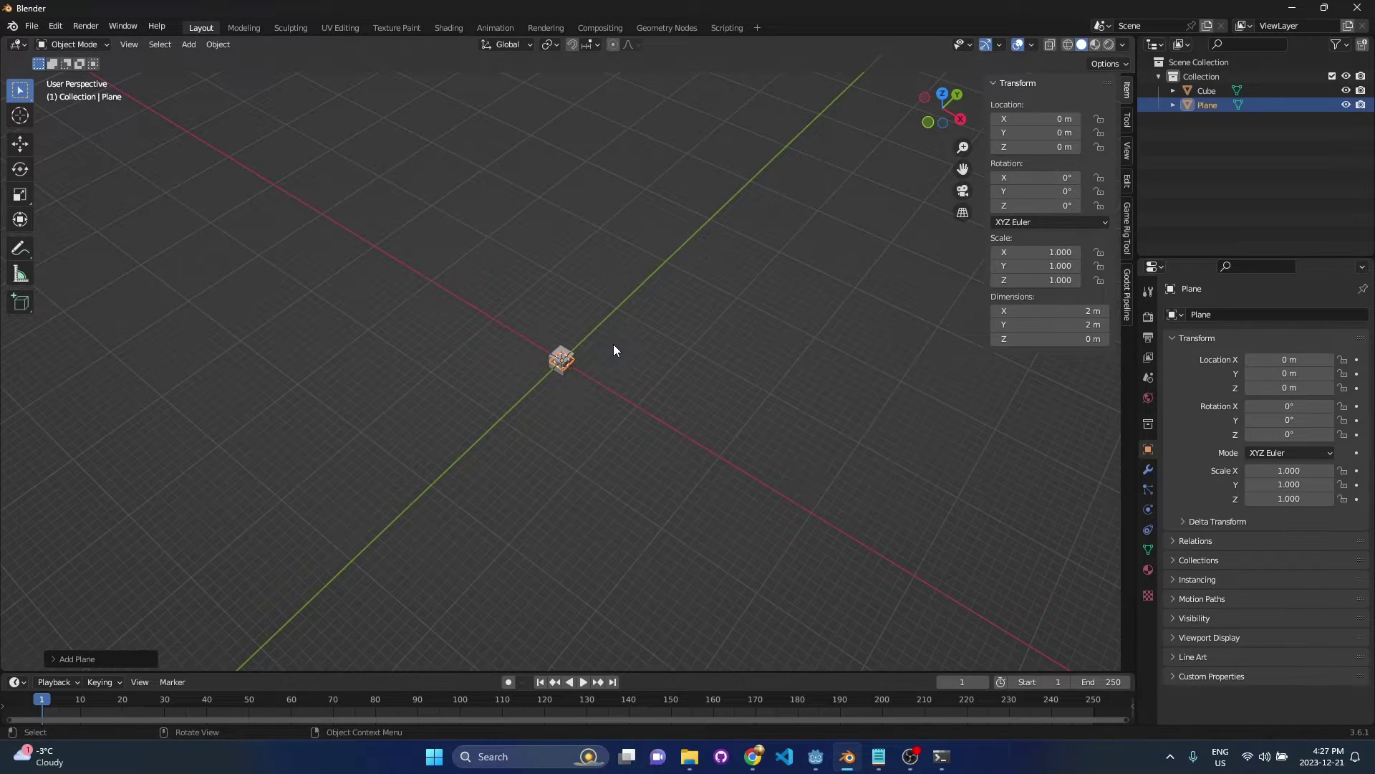
pyautogui.press('s')
pyautogui.press('1')
pyautogui.press('0')
pyautogui.press('0')
pyautogui.press('Return')
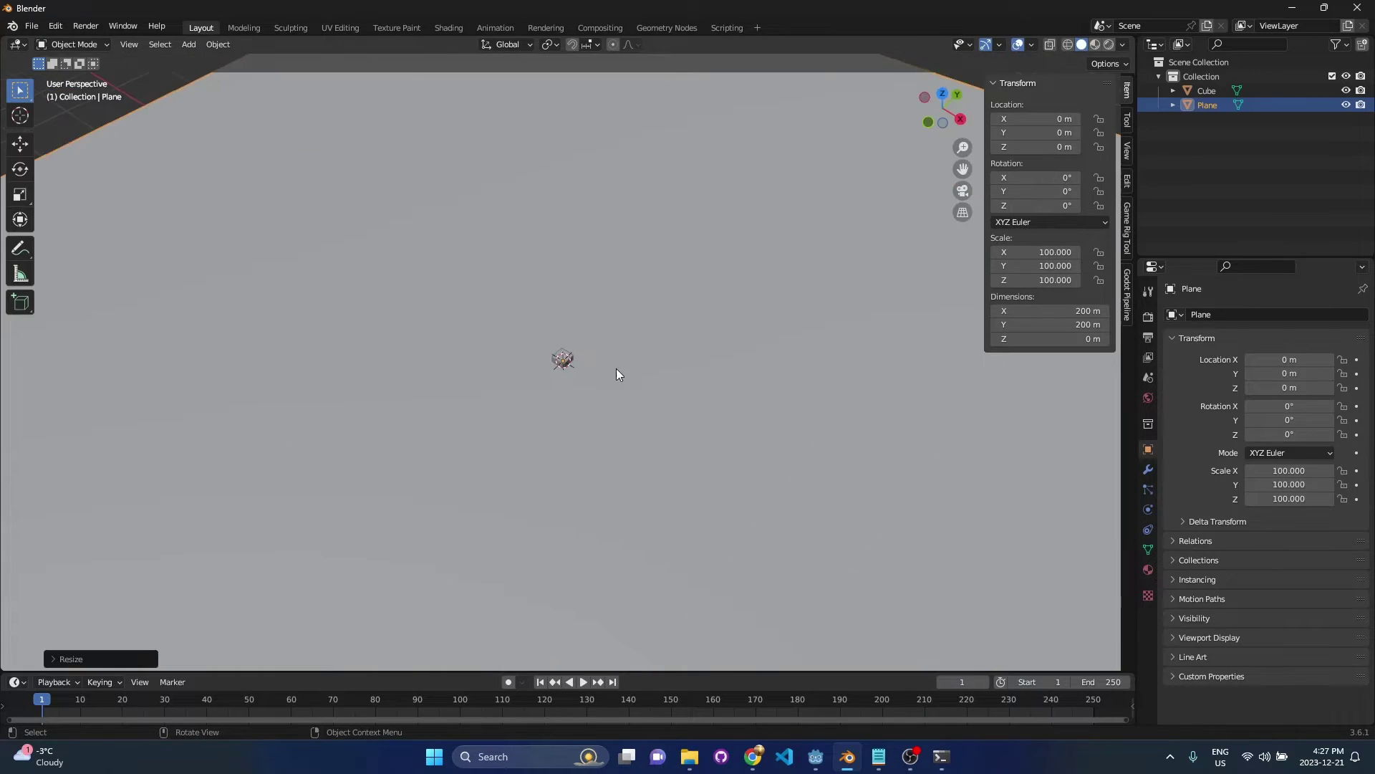
# Raise the reference cube along the Z axis above the plane
pyautogui.scroll(3, 569, 354)
pyautogui.click(572, 356)
pyautogui.press('g')
pyautogui.press('z')
pyautogui.click(606, 327)
# Enlarge the plane uniformly to a scale of about 150 on every axis
pyautogui.scroll(-4, 621, 364)
pyautogui.moveTo(622, 367)
pyautogui.mouseDown(button='middle')
pyautogui.moveTo(519, 312)
pyautogui.moveTo(623, 363)
pyautogui.mouseUp(button='middle')
pyautogui.scroll(-3, 672, 402)
pyautogui.click(700, 374)
pyautogui.scroll(-2, 698, 373)
pyautogui.press('s')
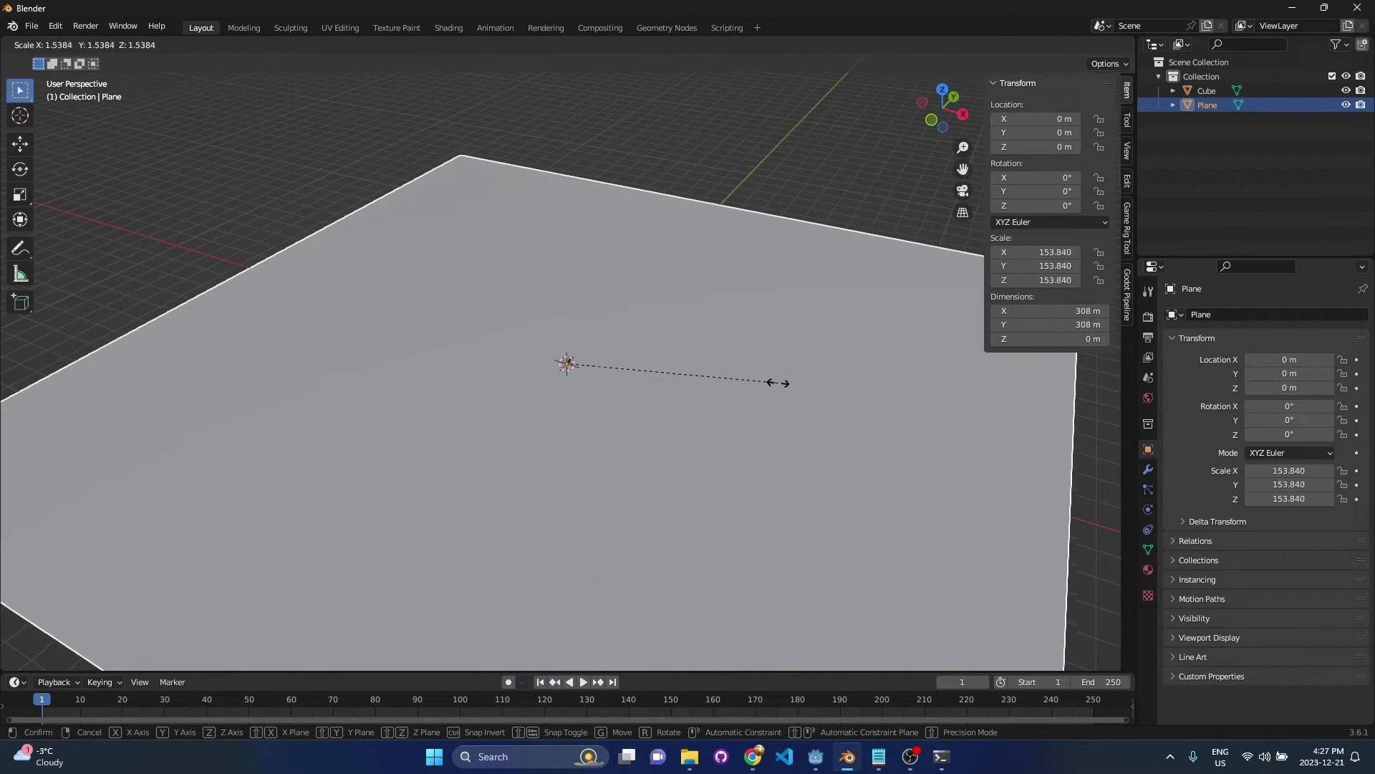
pyautogui.click(773, 387)
# Enter Edit Mode on the plane and subdivide its mesh
pyautogui.press('Tab')
pyautogui.scroll(1, 650, 405)
pyautogui.scroll(-4, 718, 430)
pyautogui.moveTo(645, 441); pyautogui.dragTo(692, 411, button='middle')
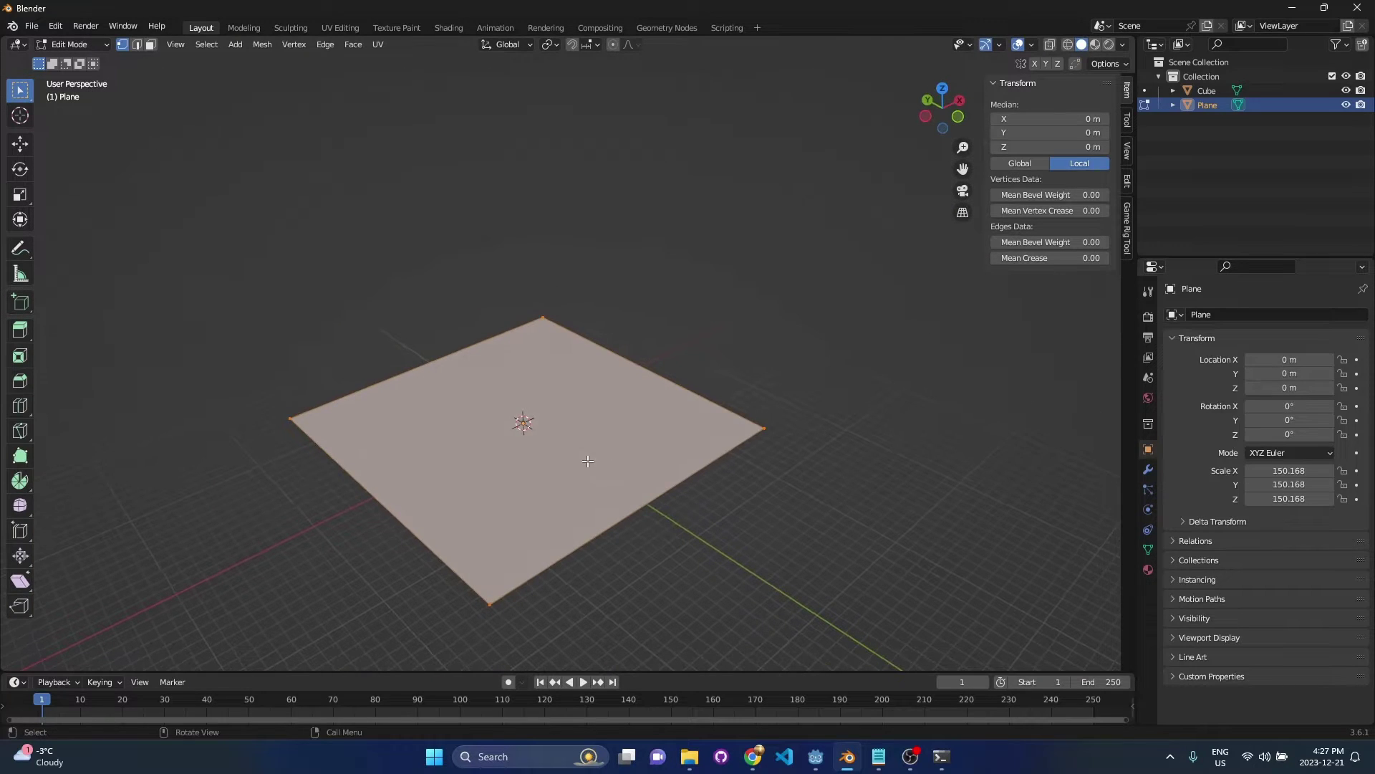
pyautogui.keyDown('shift'); pyautogui.moveTo(579, 459); pyautogui.dragTo(561, 335, button='middle'); pyautogui.keyUp('shift')
pyautogui.scroll(4, 702, 455)
pyautogui.moveTo(625, 379); pyautogui.dragTo(579, 429, button='middle')
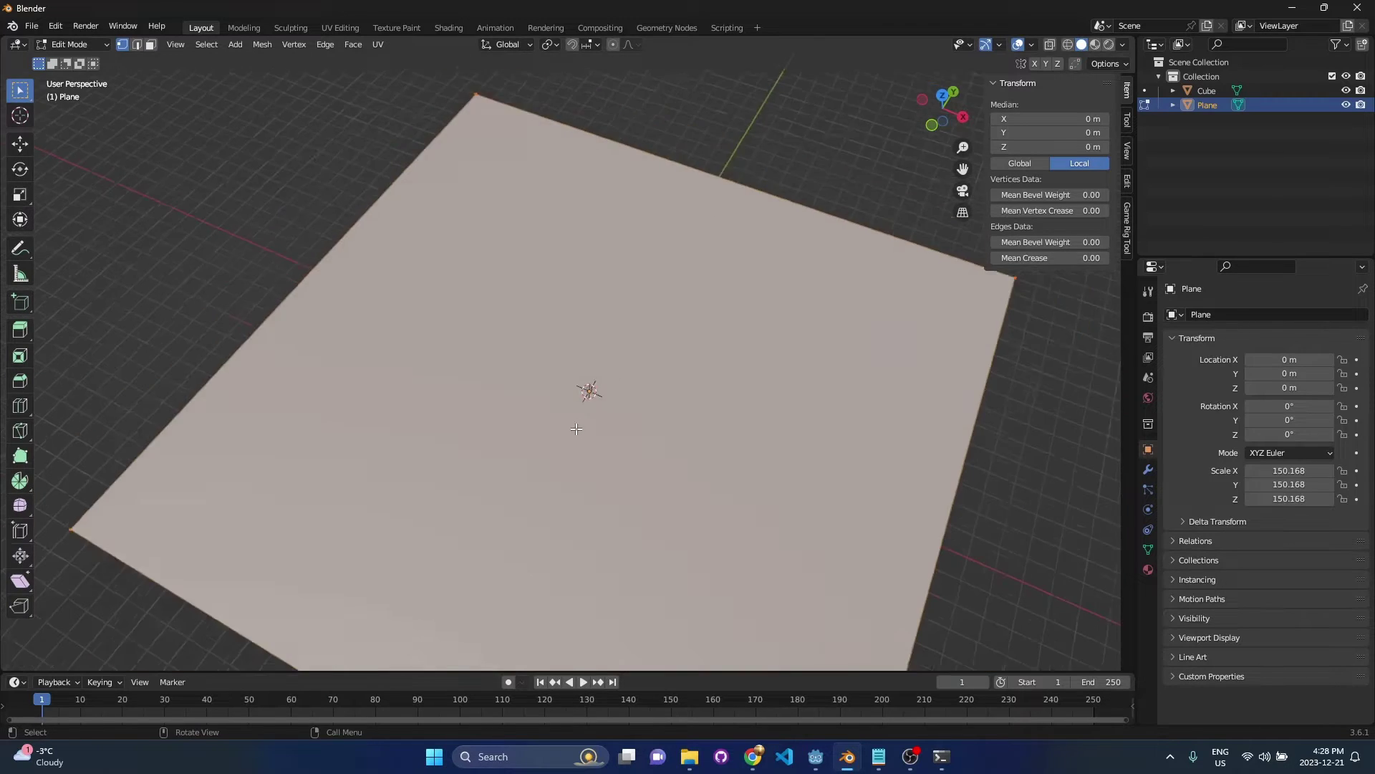
pyautogui.scroll(-2, 579, 428)
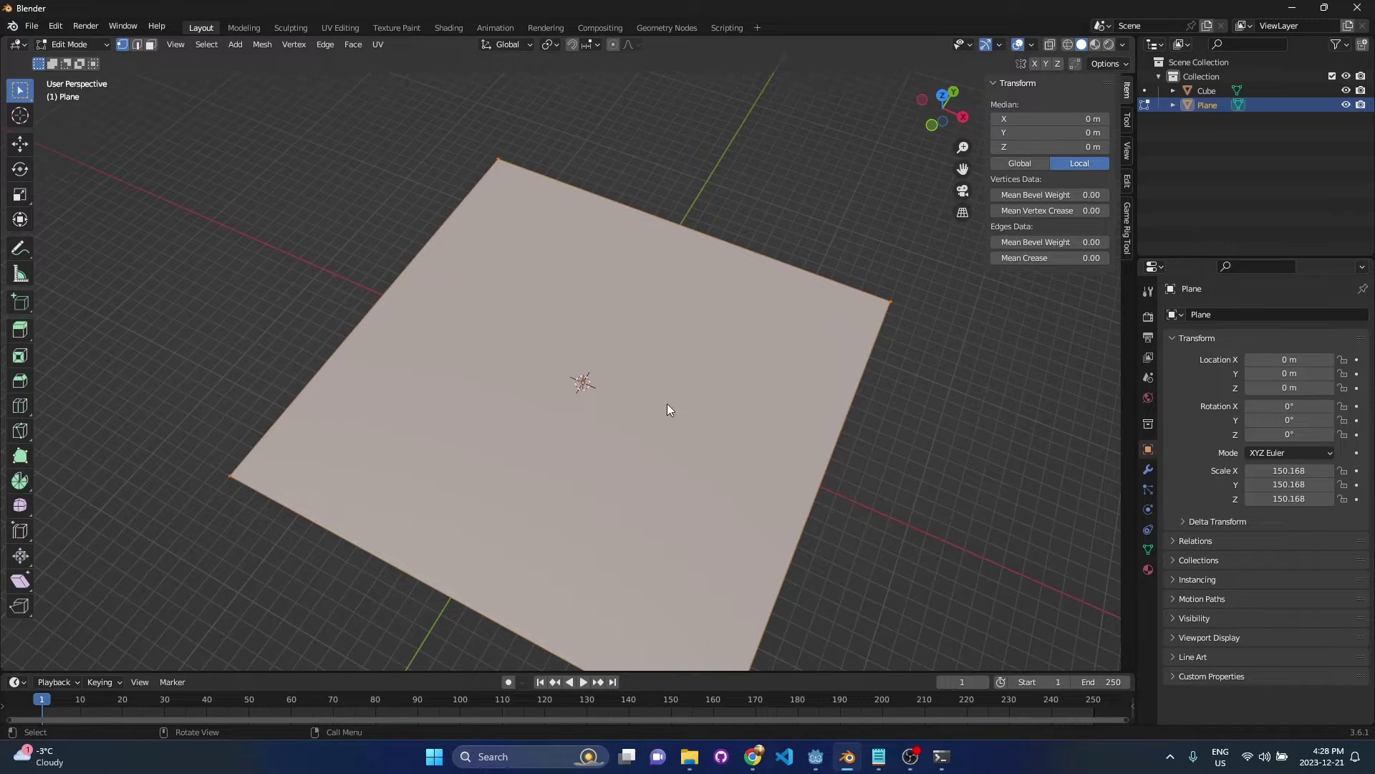
pyautogui.press('F3')
pyautogui.write('subd')
pyautogui.press('Return')
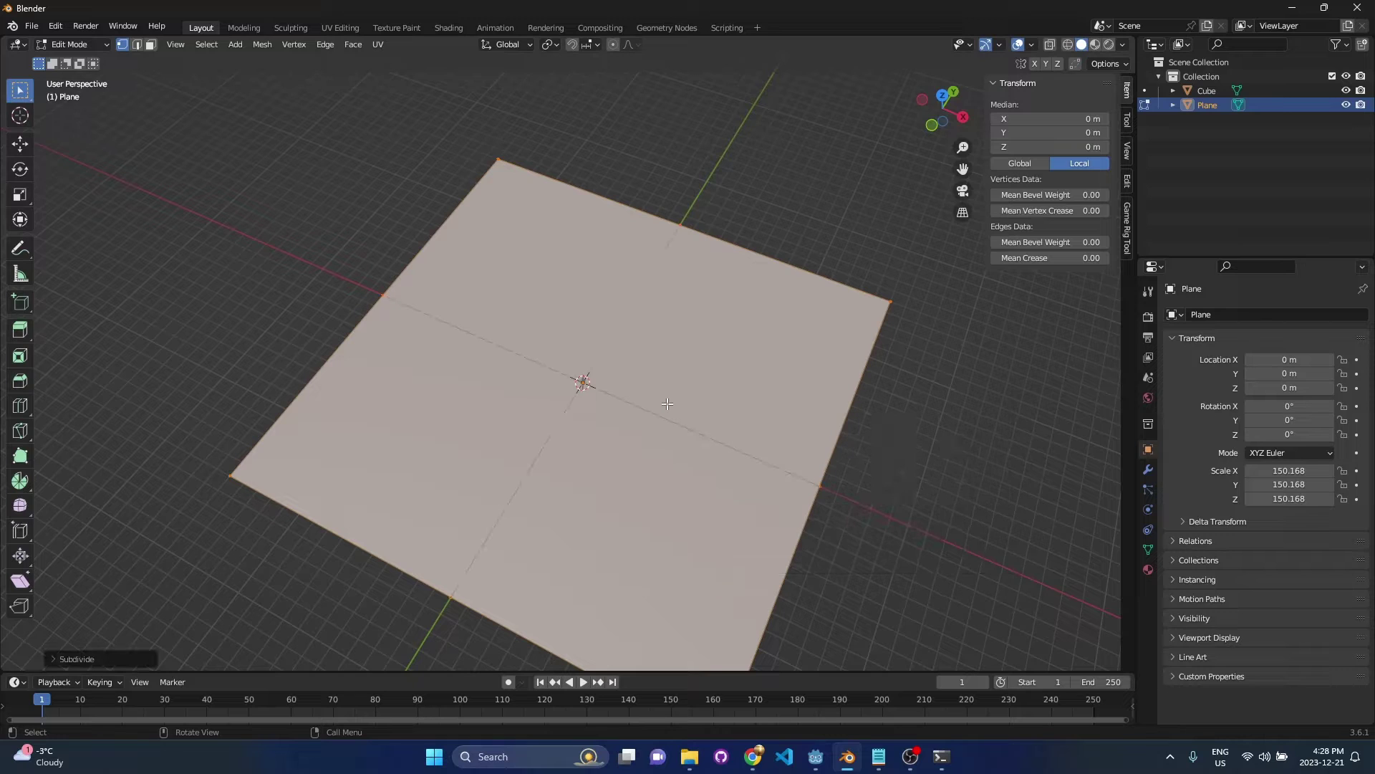
# Set the subdivision's number of cuts to 10
pyautogui.click(53, 658)
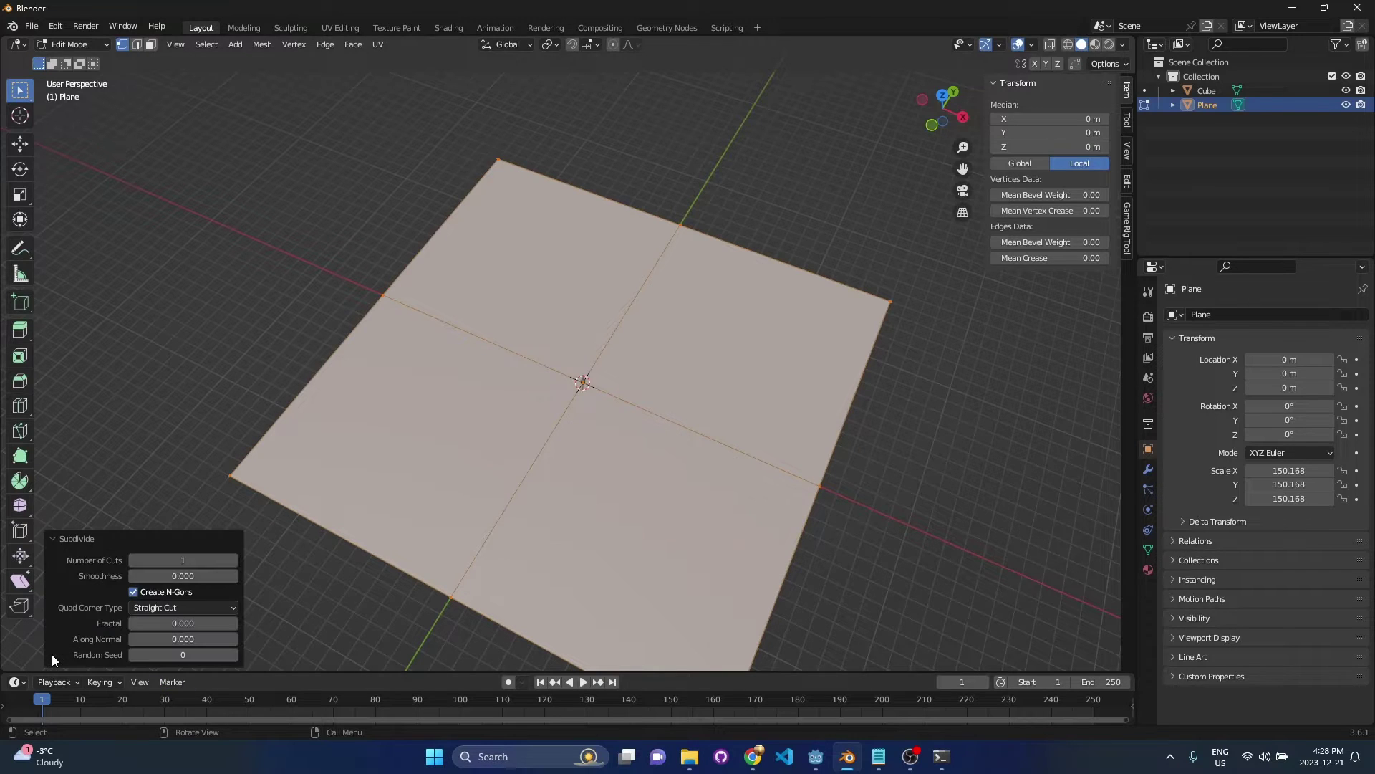
pyautogui.click(233, 560)
pyautogui.click(234, 560)
pyautogui.click(234, 560)
pyautogui.click(233, 560)
pyautogui.click(233, 560)
pyautogui.click(234, 560)
pyautogui.click(234, 561)
pyautogui.click(234, 560)
# Select the plane's whole mesh and subdivide it again with 4 cuts
pyautogui.click(608, 415)
pyautogui.scroll(8, 608, 415)
pyautogui.moveTo(608, 414); pyautogui.dragTo(610, 360, button='middle')
pyautogui.scroll(2, 523, 426)
pyautogui.keyDown('shift'); pyautogui.moveTo(645, 487); pyautogui.dragTo(604, 406, button='middle'); pyautogui.keyUp('shift')
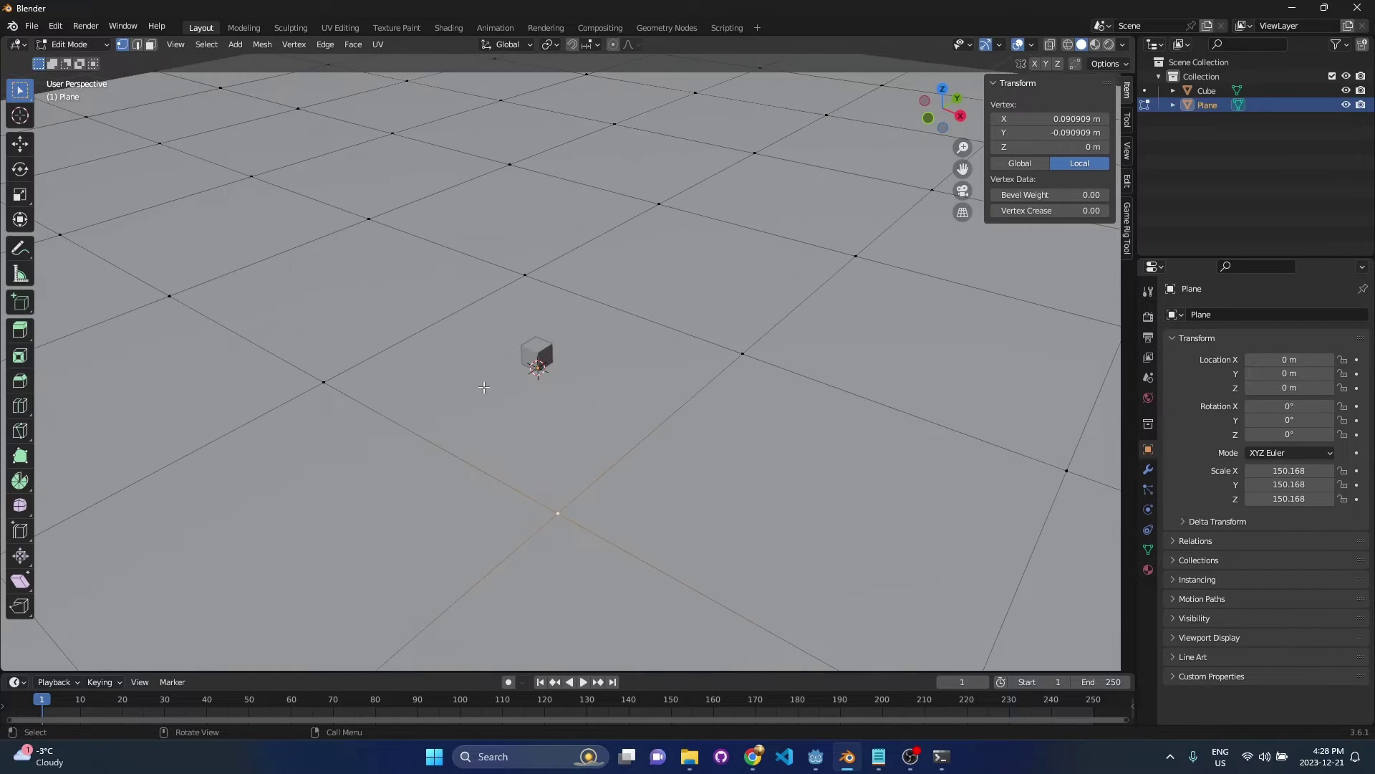
pyautogui.press('a')
pyautogui.rightClick(656, 448)
pyautogui.click(656, 448)
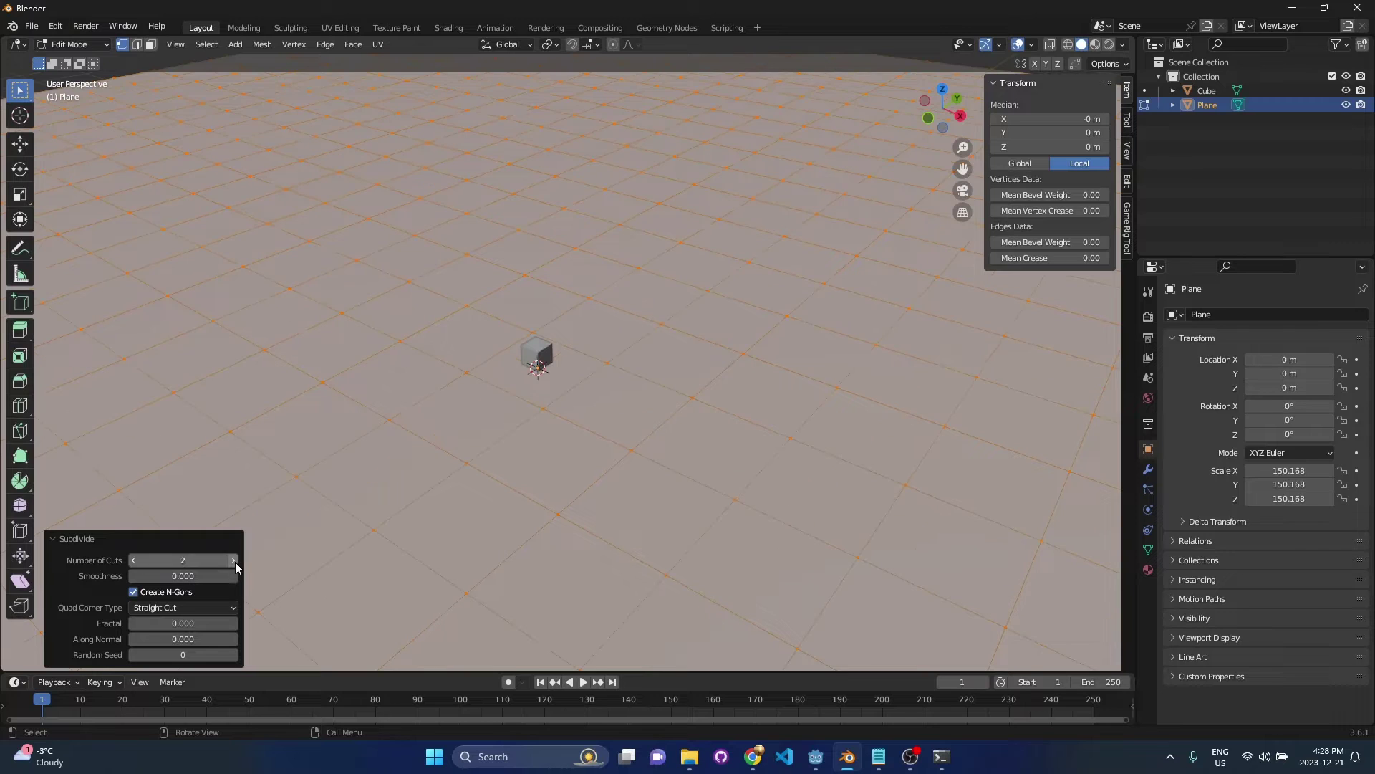
pyautogui.click(233, 560)
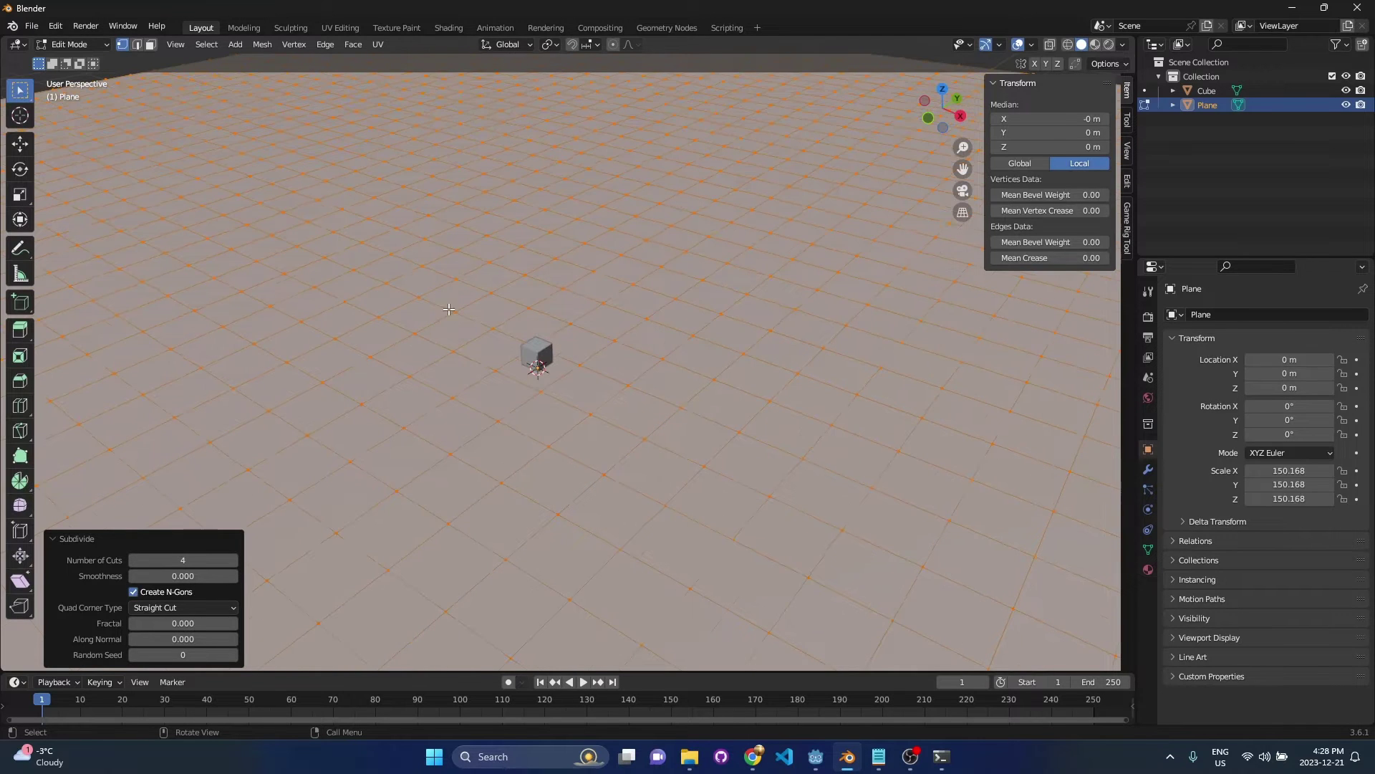
# Compare the grid spacing with the reference cube and raise the second subdivision to 5 cuts
pyautogui.scroll(9, 449, 310)
pyautogui.moveTo(455, 372); pyautogui.dragTo(283, 505, button='middle')
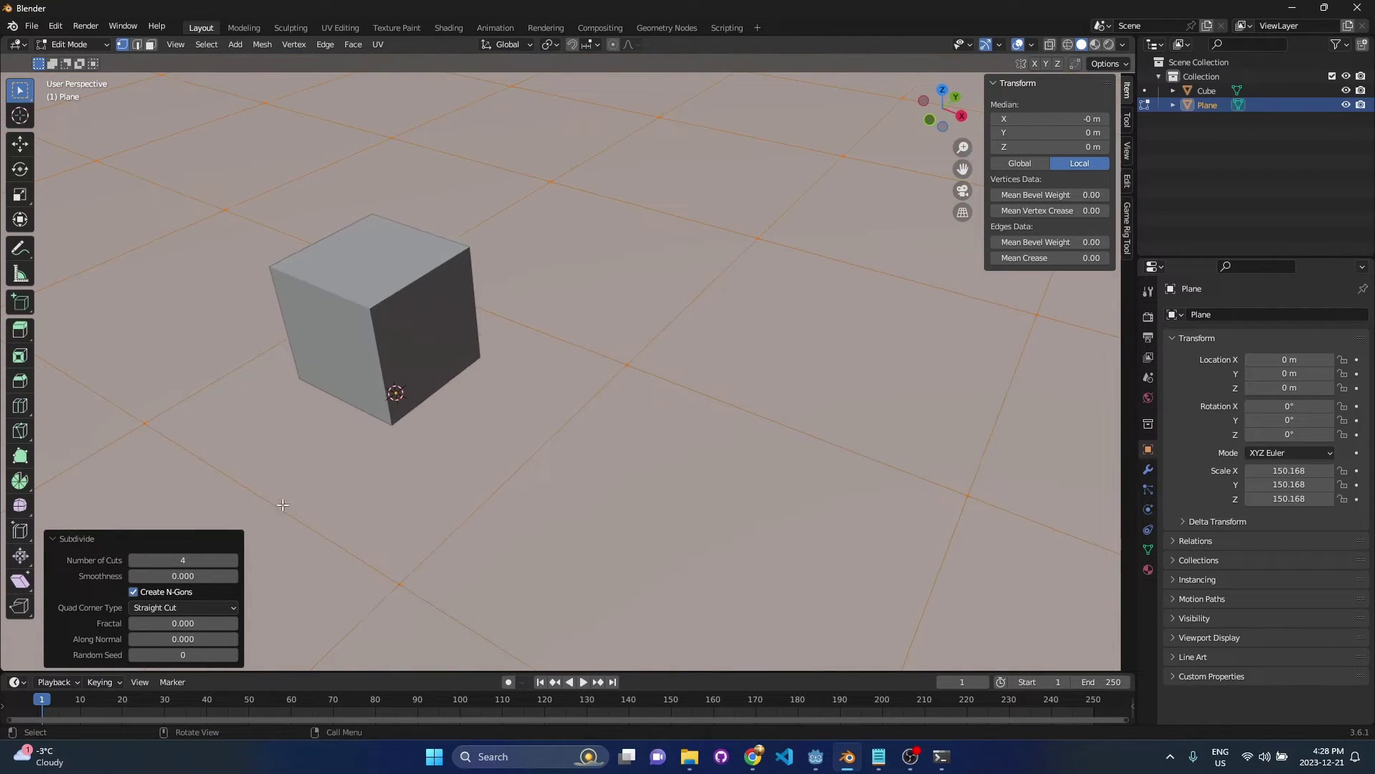
pyautogui.click(235, 560)
pyautogui.scroll(-5, 570, 421)
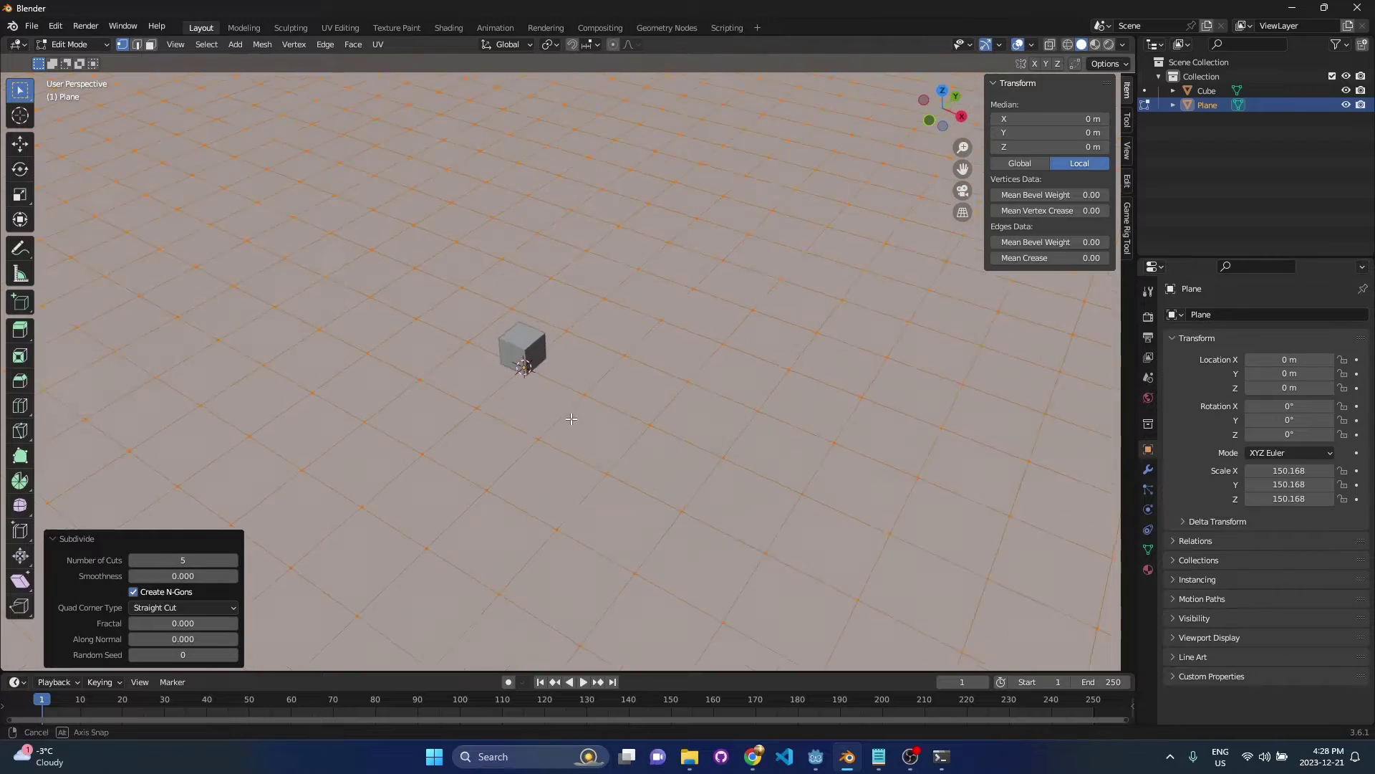
pyautogui.moveTo(570, 421)
pyautogui.mouseDown(button='middle')
pyautogui.moveTo(390, 379)
pyautogui.moveTo(576, 408)
pyautogui.mouseUp(button='middle')
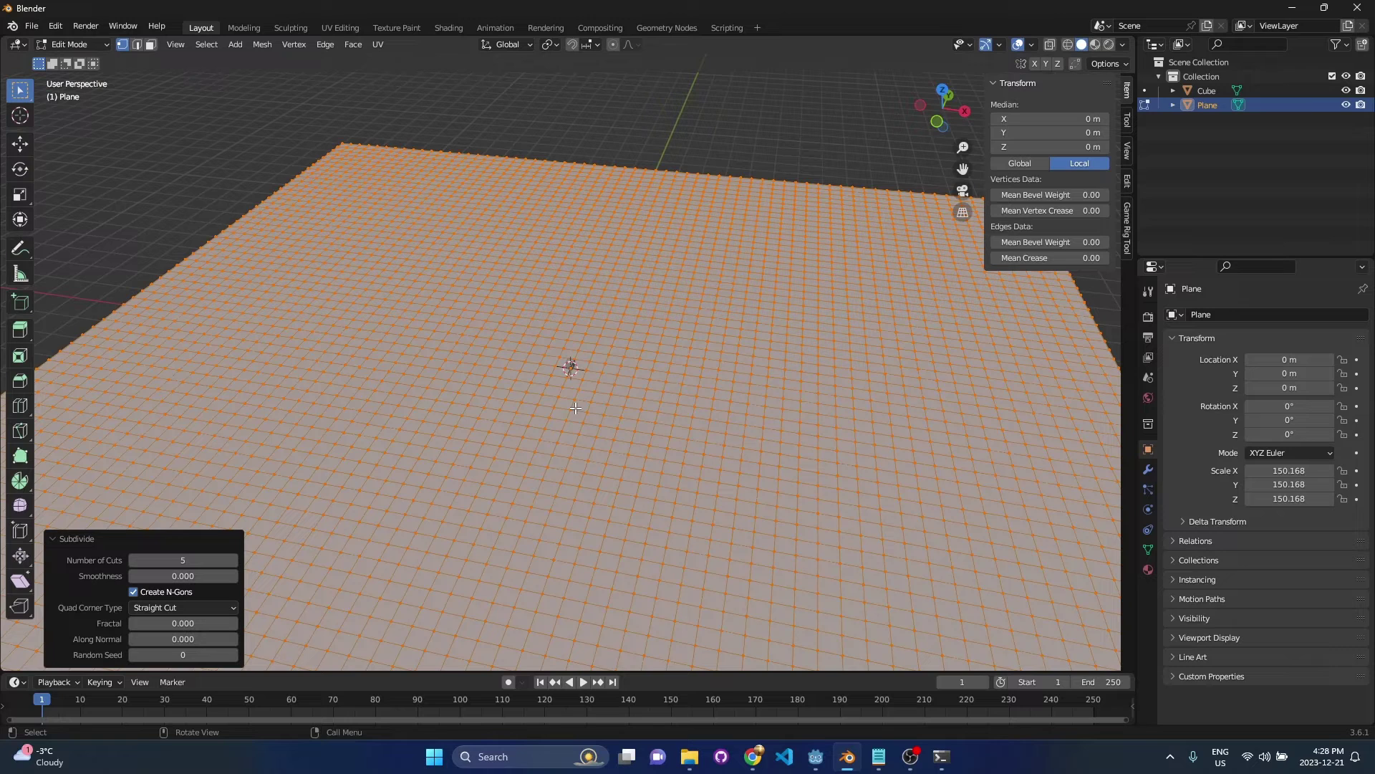
# Turn on the viewport statistics overlay to show the mesh's vertex, edge, face and triangle counts
pyautogui.click(1123, 45)
pyautogui.click(1031, 46)
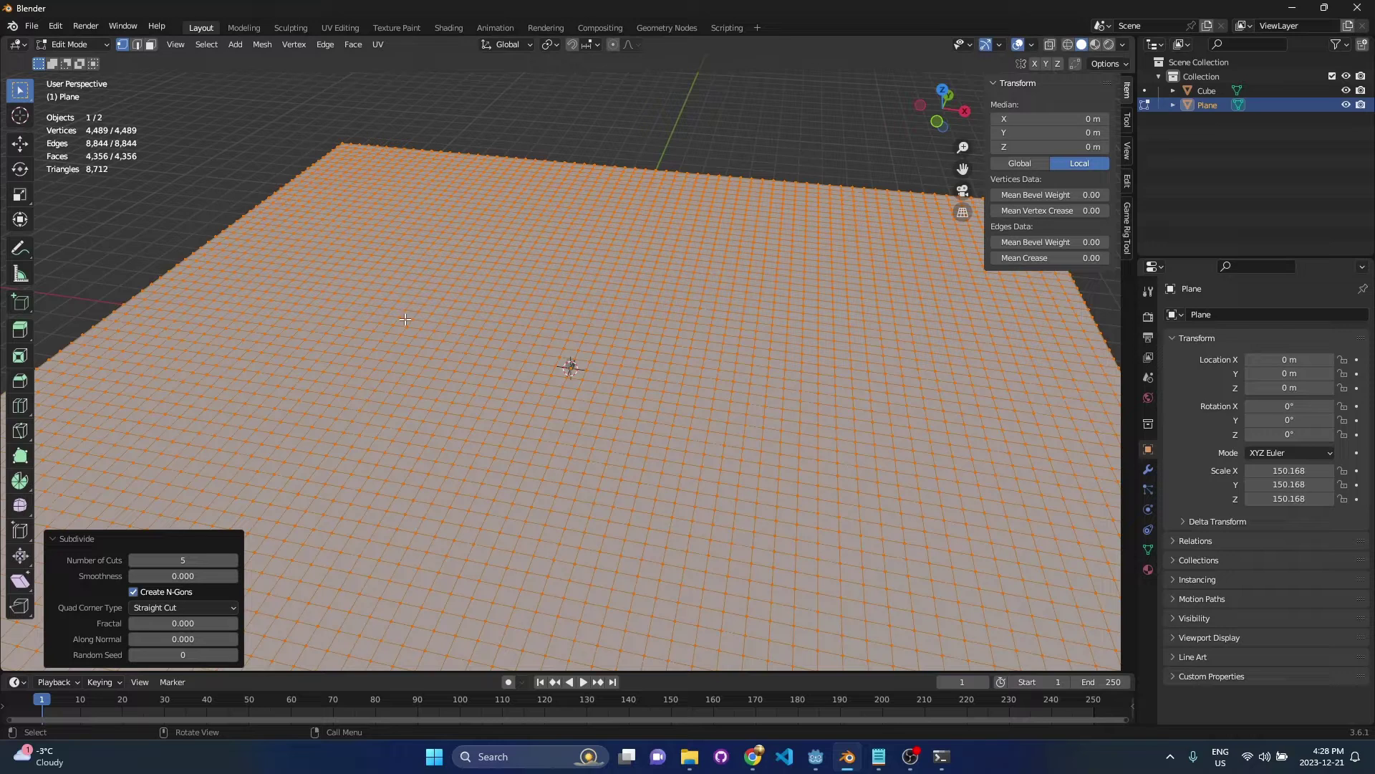
# Raise the plane's second subdivision to 8 cuts and return to Object Mode
pyautogui.scroll(10, 308, 545)
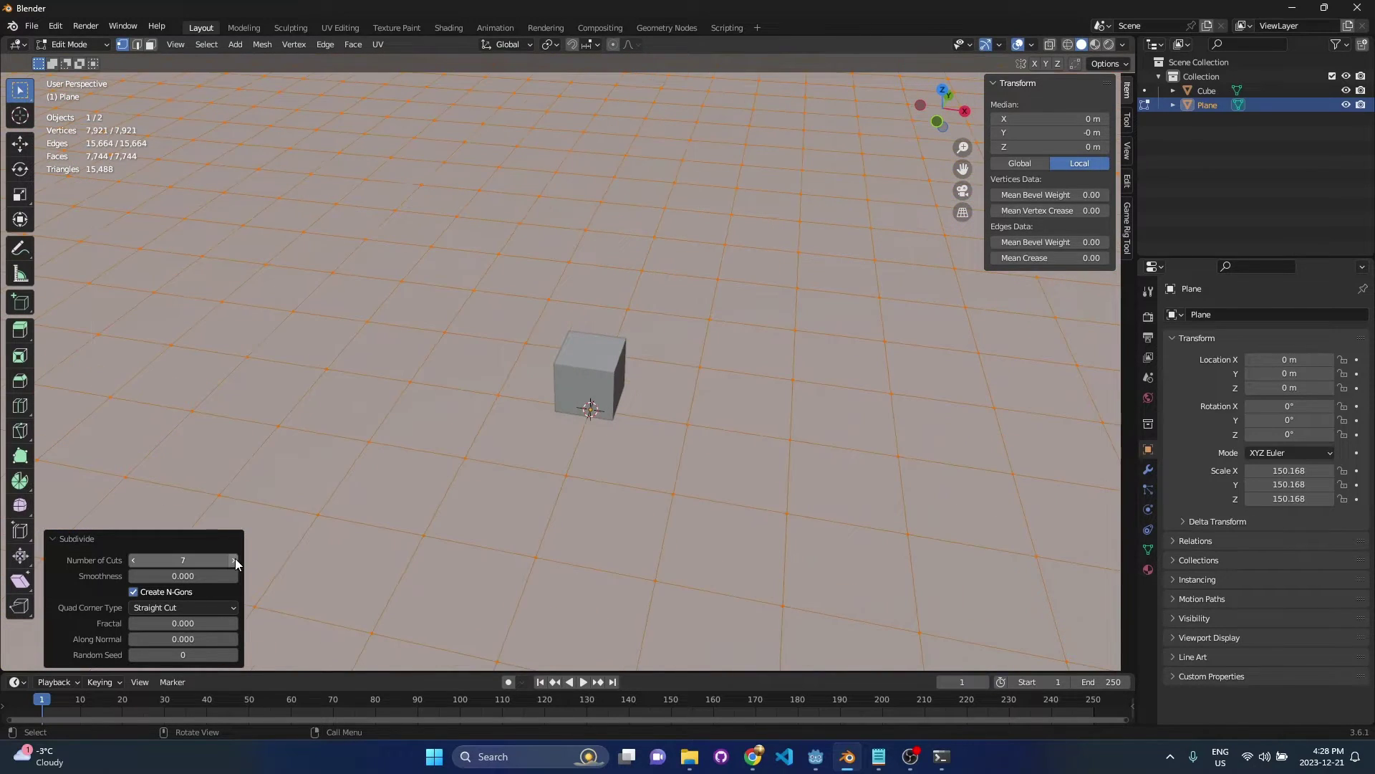
pyautogui.scroll(-10, 571, 368)
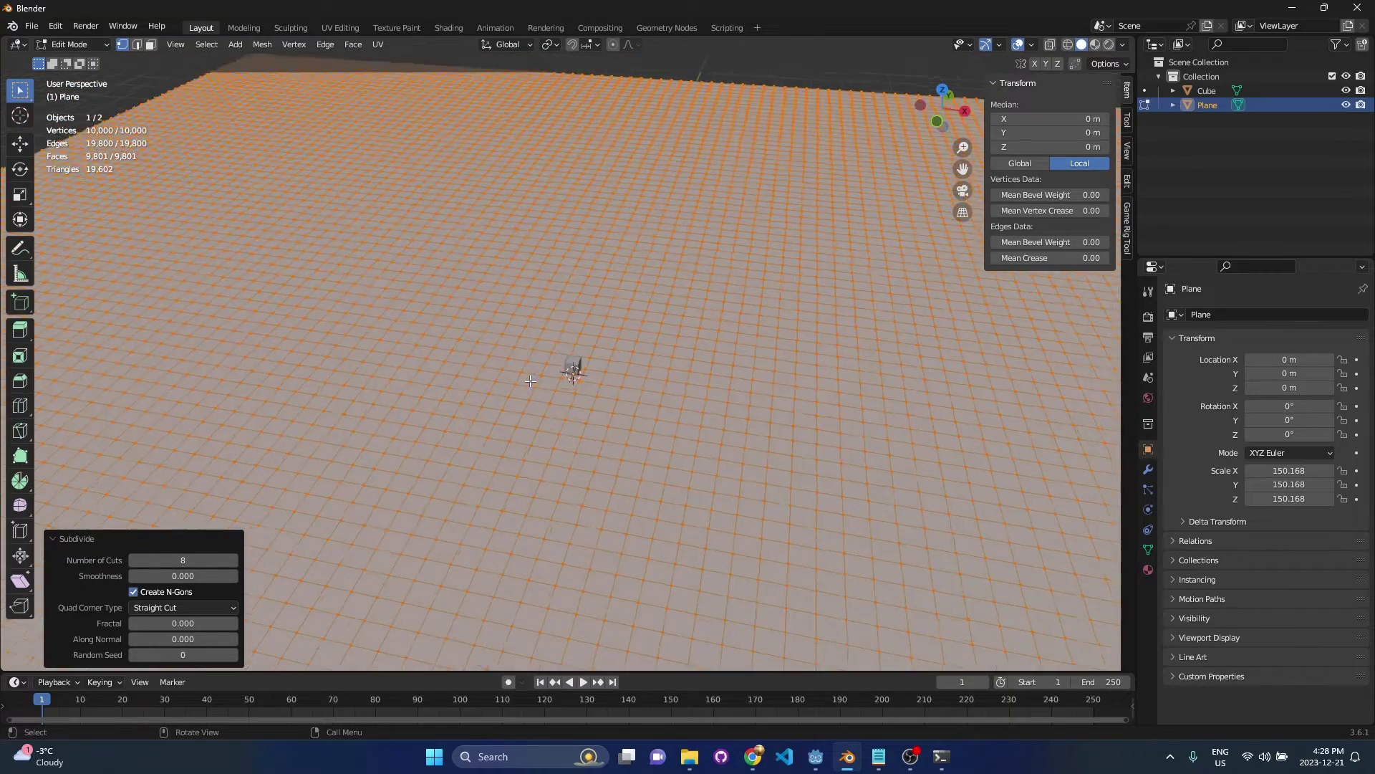
pyautogui.scroll(8, 531, 381)
pyautogui.scroll(-8, 545, 386)
pyautogui.press('Tab')
pyautogui.moveTo(613, 413)
pyautogui.mouseDown(button='middle')
pyautogui.moveTo(393, 325)
pyautogui.moveTo(470, 356)
pyautogui.moveTo(583, 436)
pyautogui.moveTo(573, 407)
pyautogui.moveTo(609, 425)
pyautogui.mouseUp(button='middle')
pyautogui.hotkey('ctrl', 's')
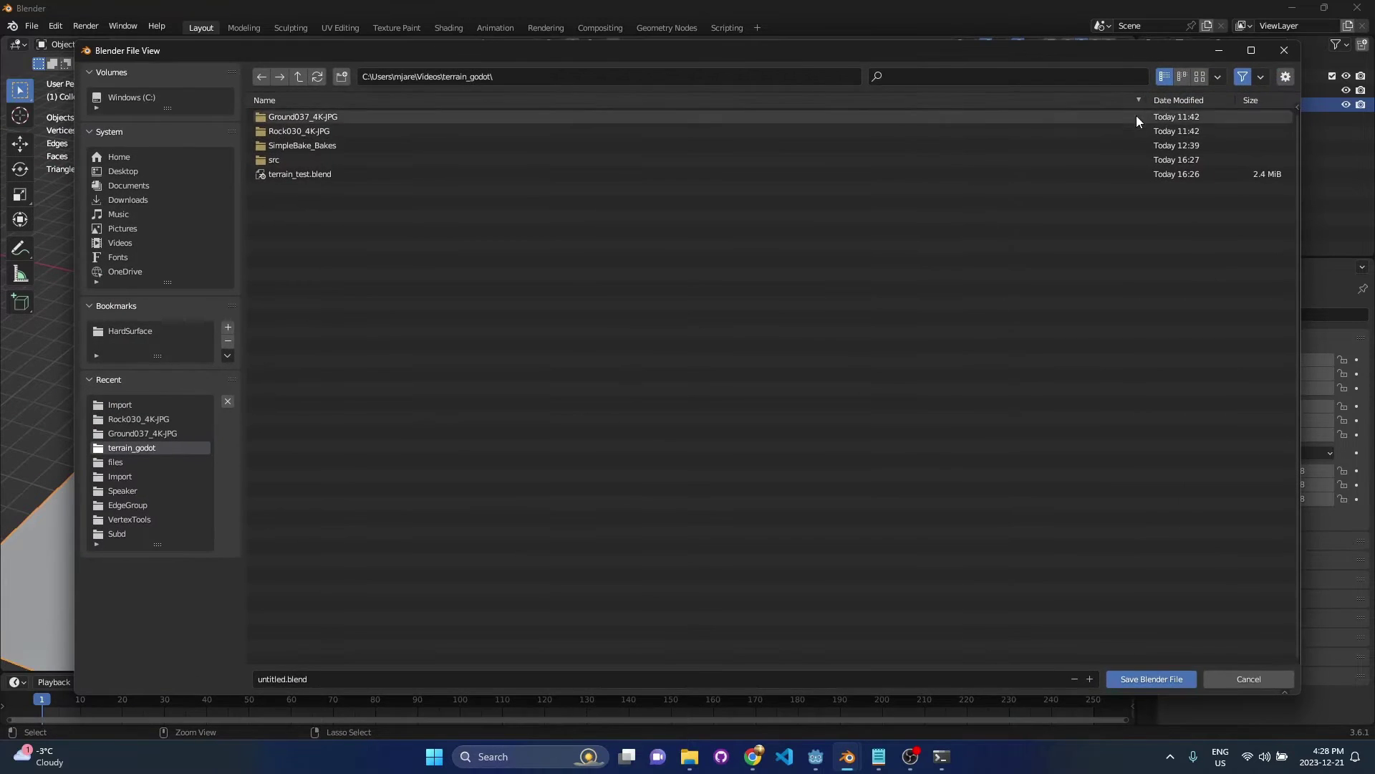
pyautogui.click(1287, 50)
# Hide the reference cube so that only the plane remains in view
pyautogui.click(590, 389)
pyautogui.scroll(4, 591, 395)
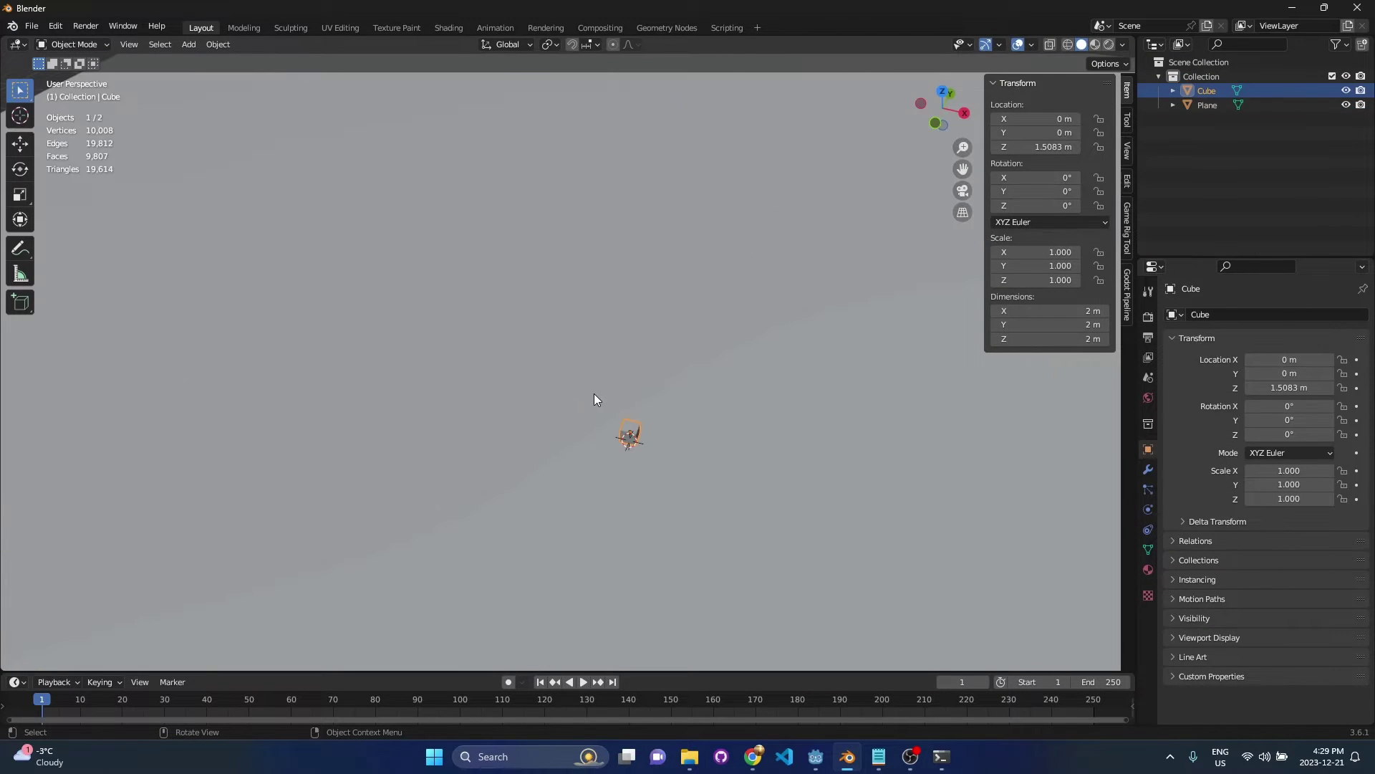
pyautogui.press('Delete')
pyautogui.hotkey('ctrl', 'z')
pyautogui.press('h')
pyautogui.scroll(6, 655, 434)
pyautogui.scroll(-10, 653, 436)
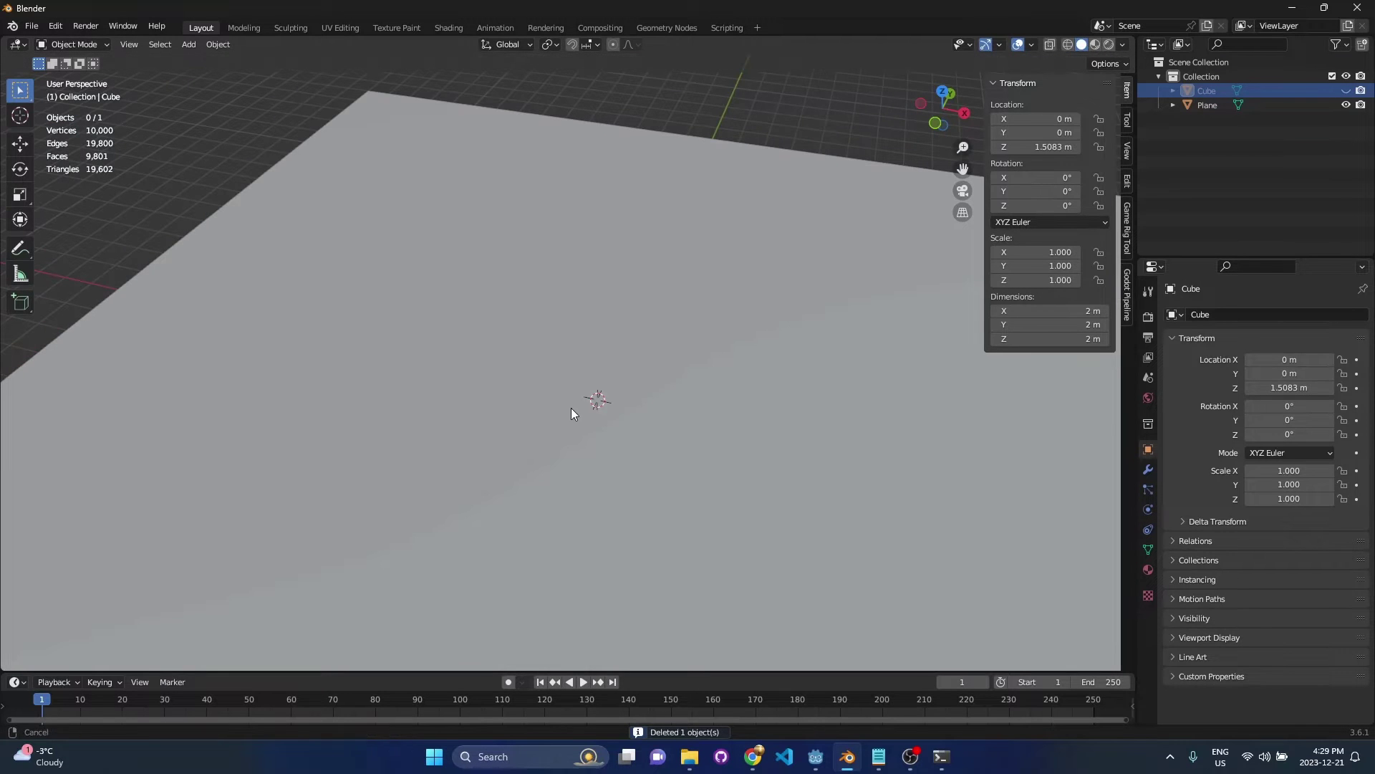
# Save the file as terrain_test2.blend and put the plane into Sculpt Mode in the Sculpting workspace
pyautogui.hotkey('ctrl', 's')
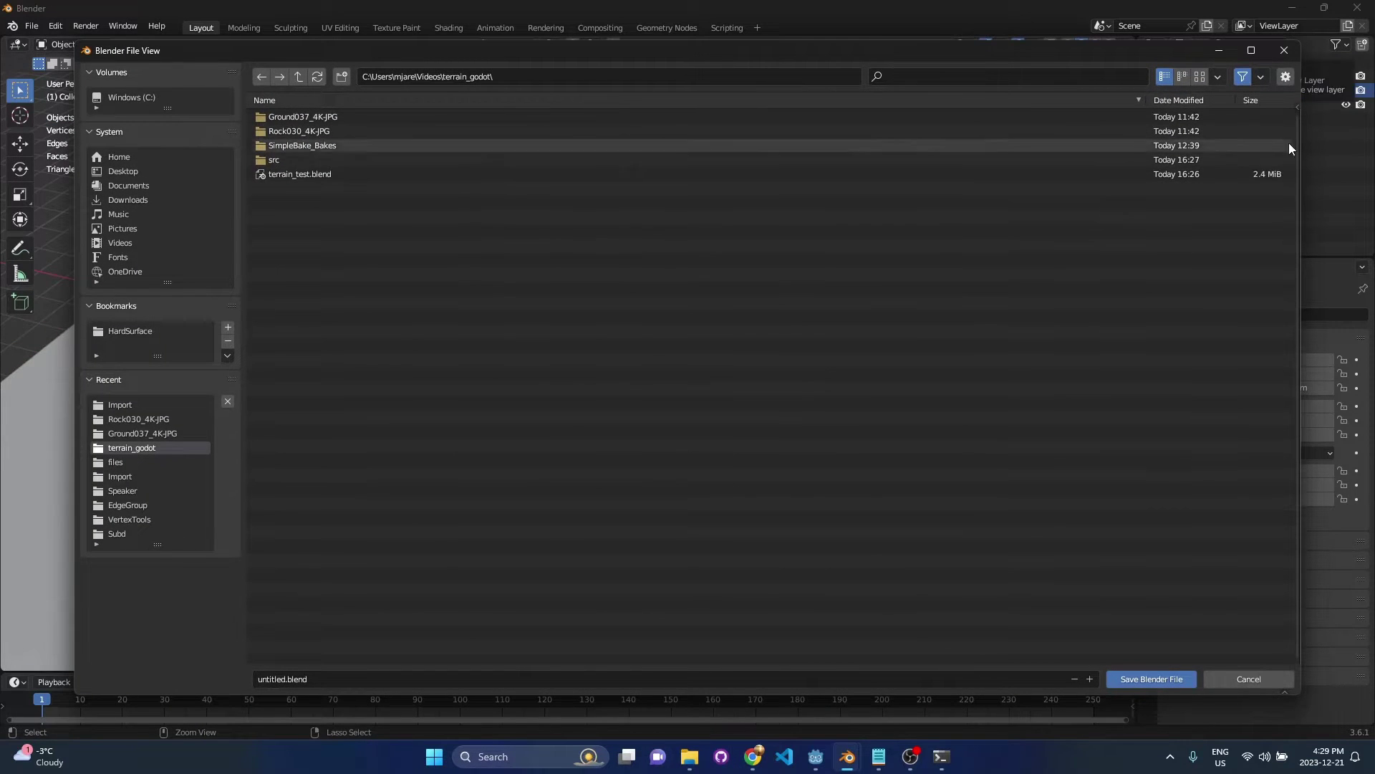
pyautogui.click(1285, 52)
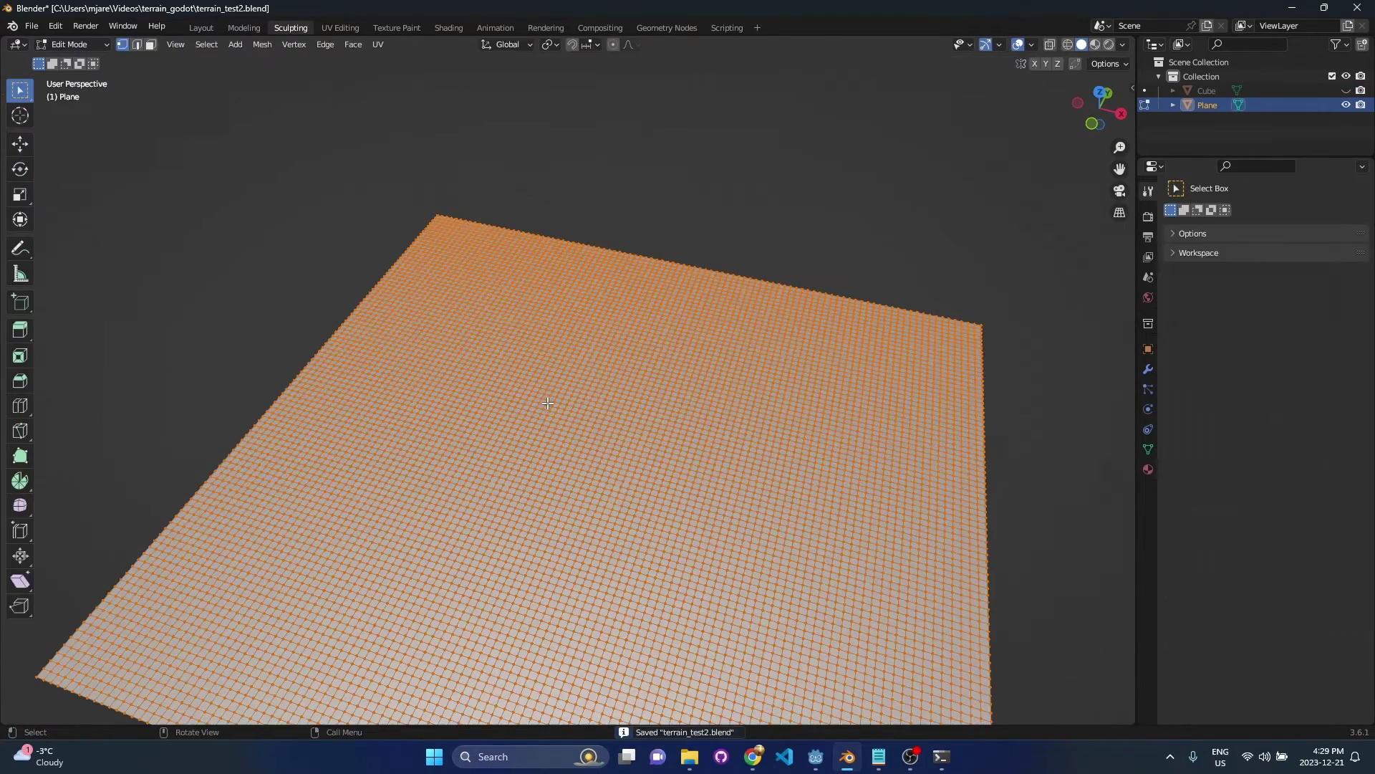
pyautogui.press('Tab')
pyautogui.press('Tab')
pyautogui.moveTo(590, 433); pyautogui.dragTo(699, 374, button='middle')
pyautogui.press('Tab')
pyautogui.moveTo(546, 353); pyautogui.dragTo(161, 142, button='middle')
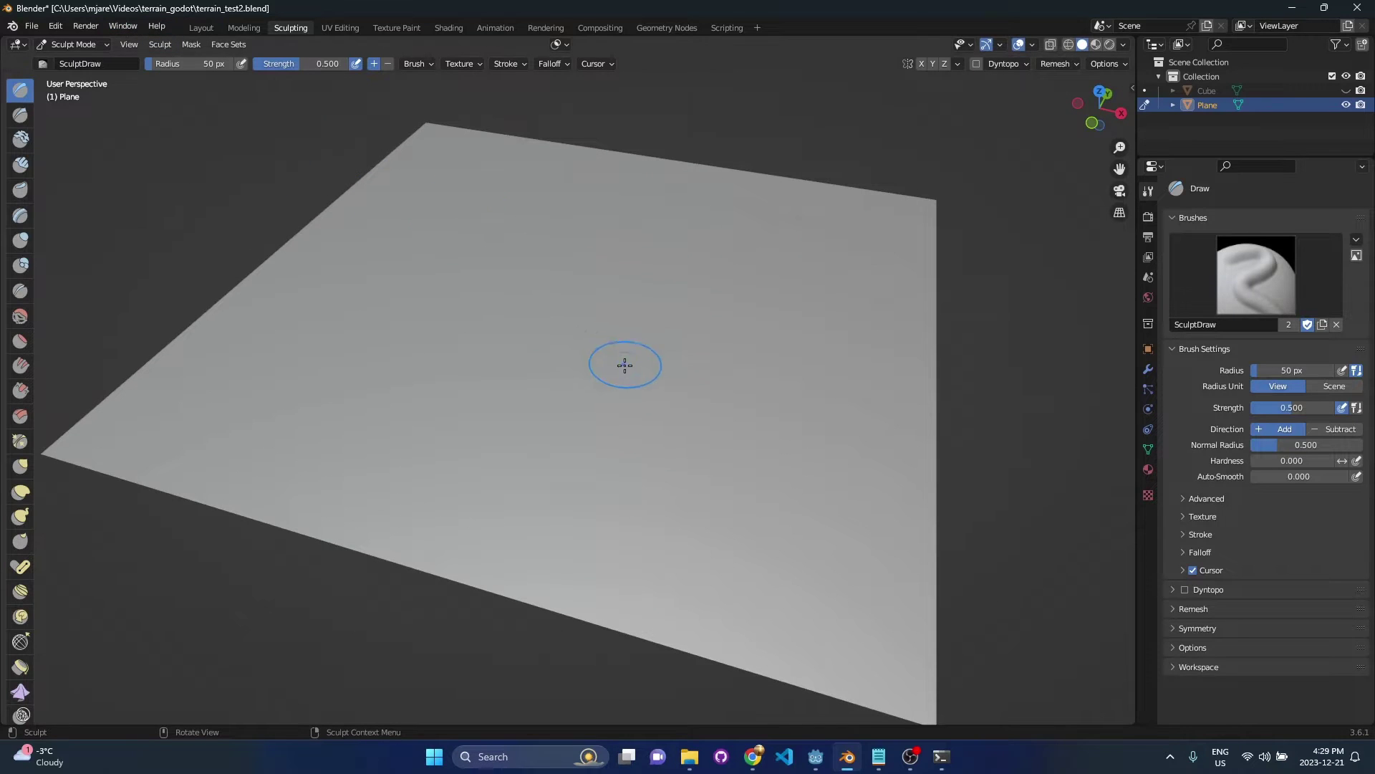
# Apply the plane's scale in Object Mode in the Modeling workspace
pyautogui.click(260, 26)
pyautogui.scroll(-8, 599, 343)
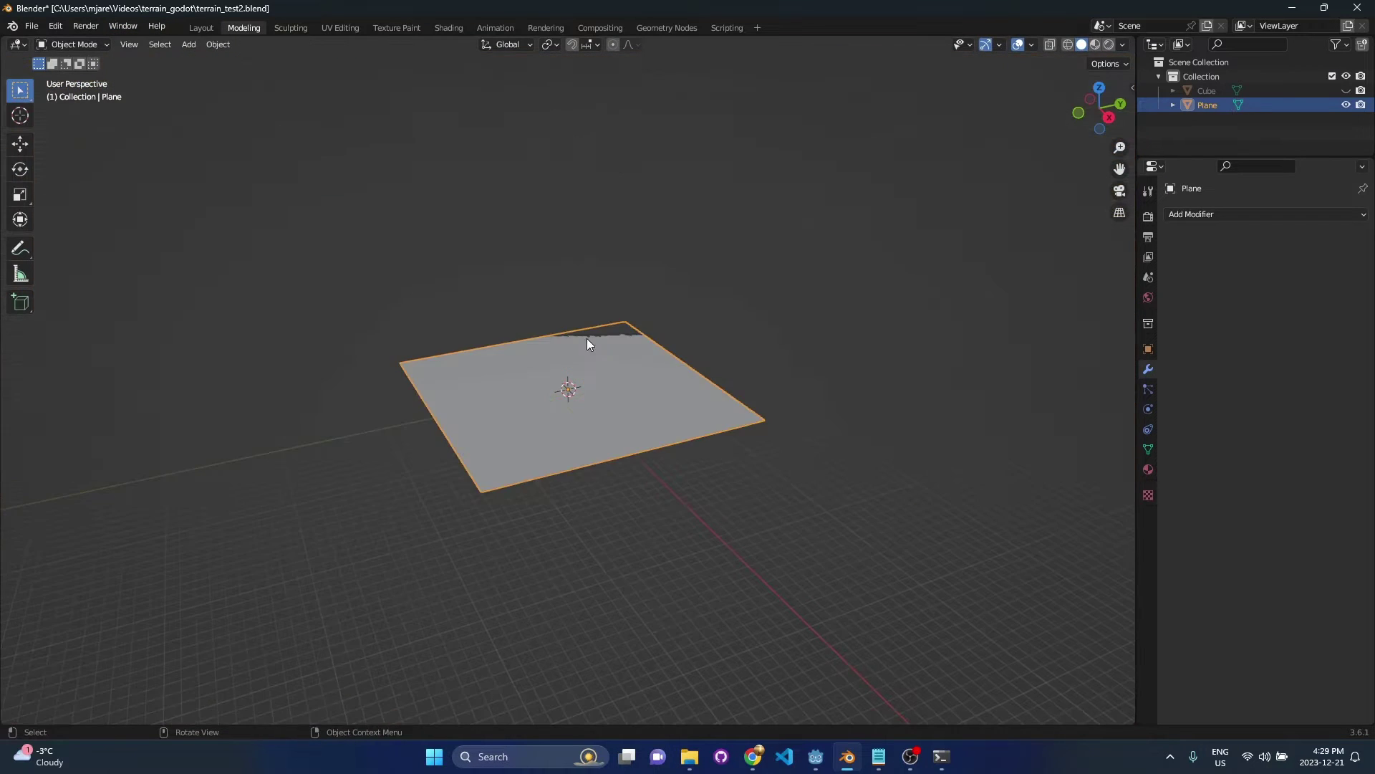
pyautogui.scroll(2, 576, 388)
pyautogui.scroll(-1, 578, 385)
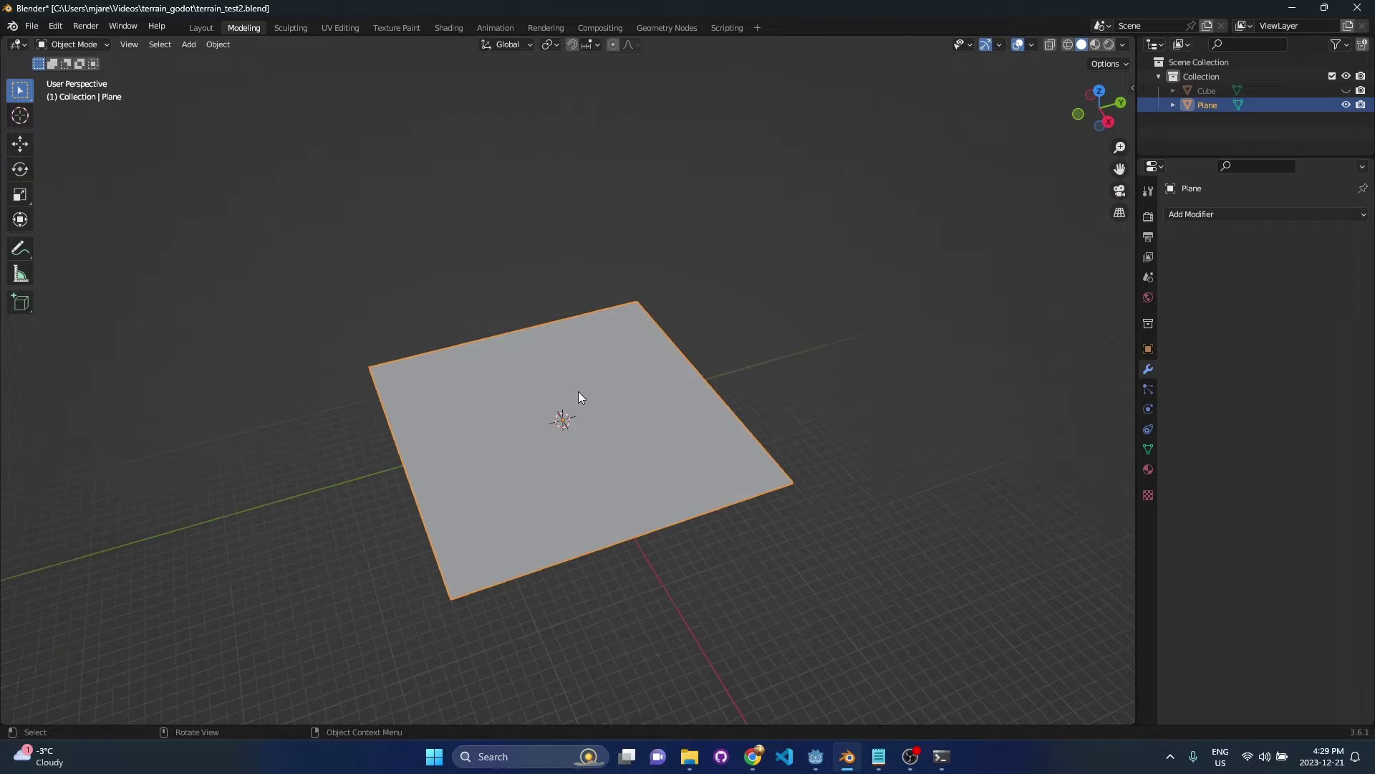
pyautogui.hotkey('ctrl', 'a')
pyautogui.click(578, 450)
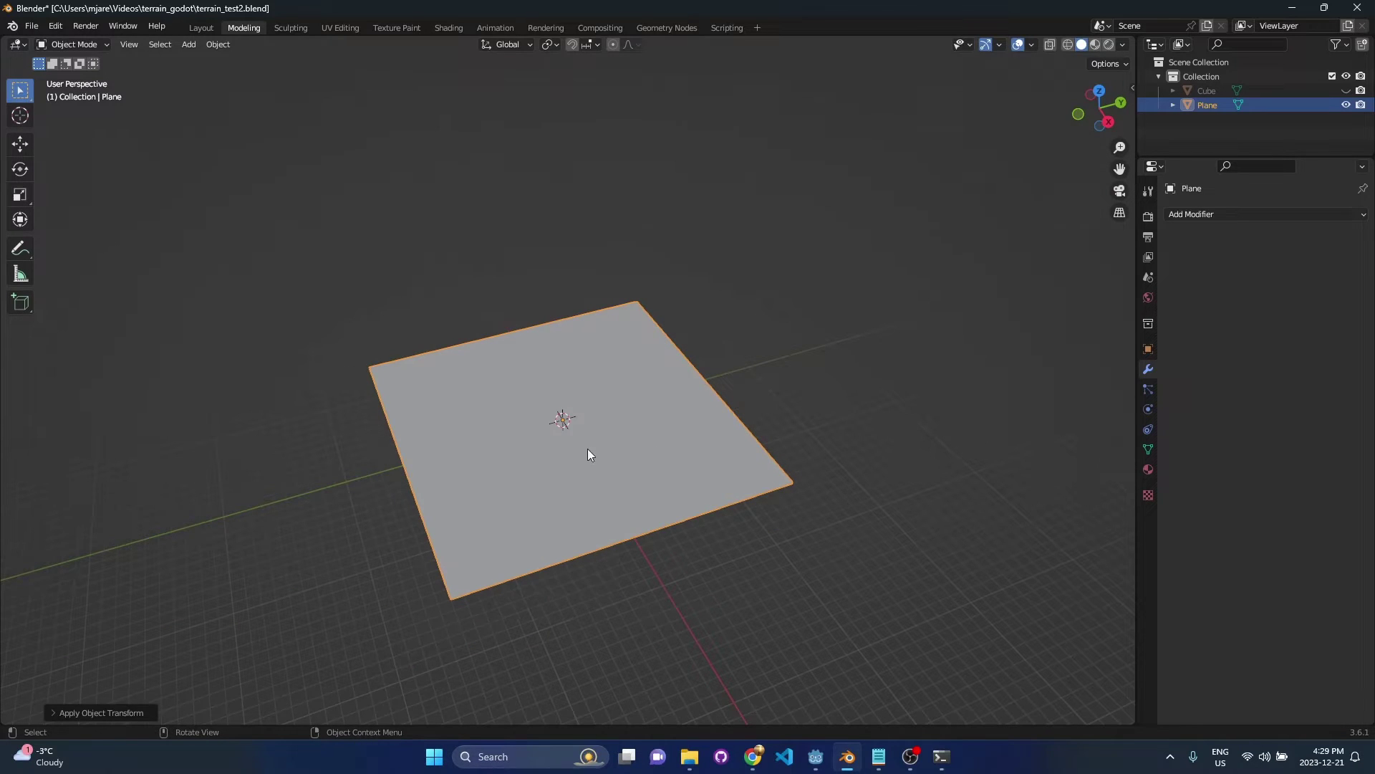
# Set the Modeling viewport's clip end distance to 2000 m and keep the plane selected
pyautogui.scroll(-4, 603, 400)
pyautogui.scroll(3, 603, 400)
pyautogui.moveTo(604, 353)
pyautogui.mouseDown(button='middle')
pyautogui.moveTo(604, 387)
pyautogui.moveTo(609, 364)
pyautogui.mouseUp(button='middle')
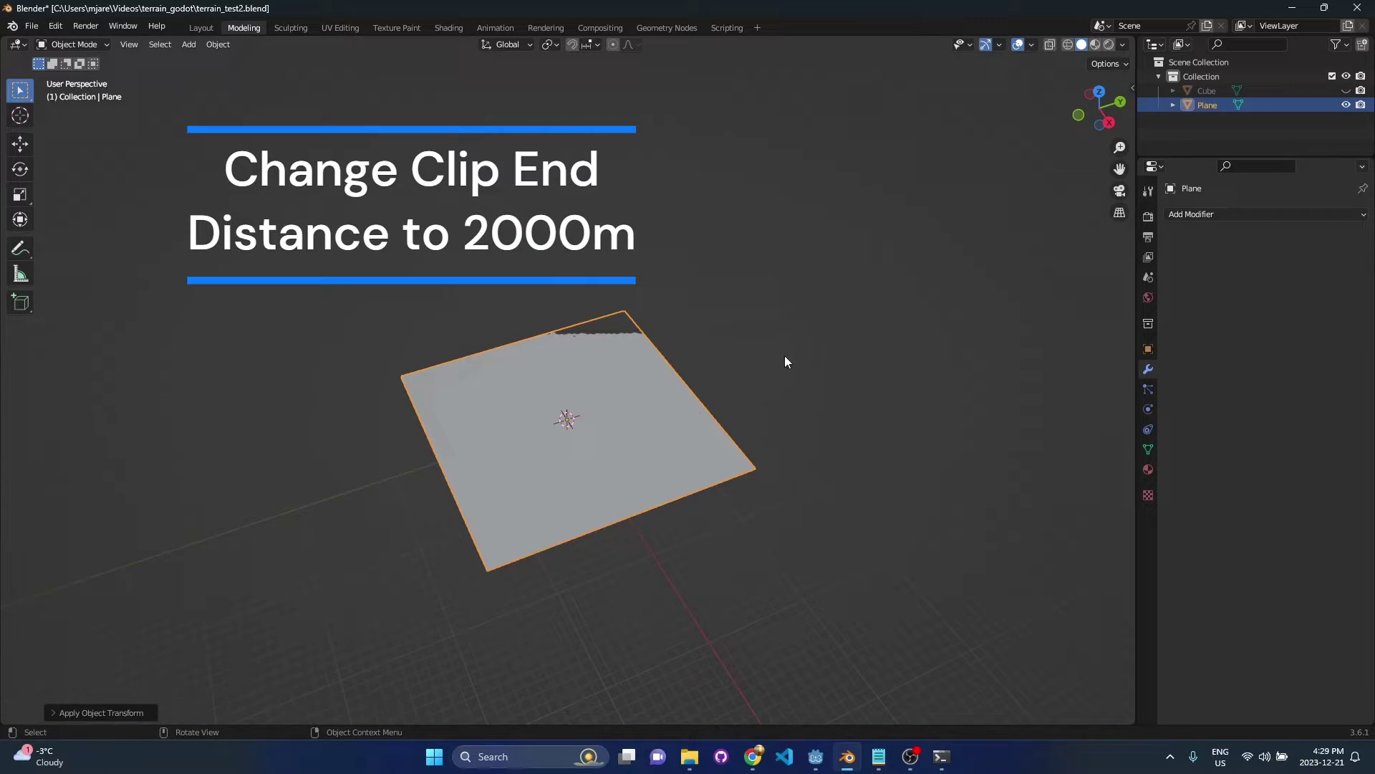
pyautogui.press('n')
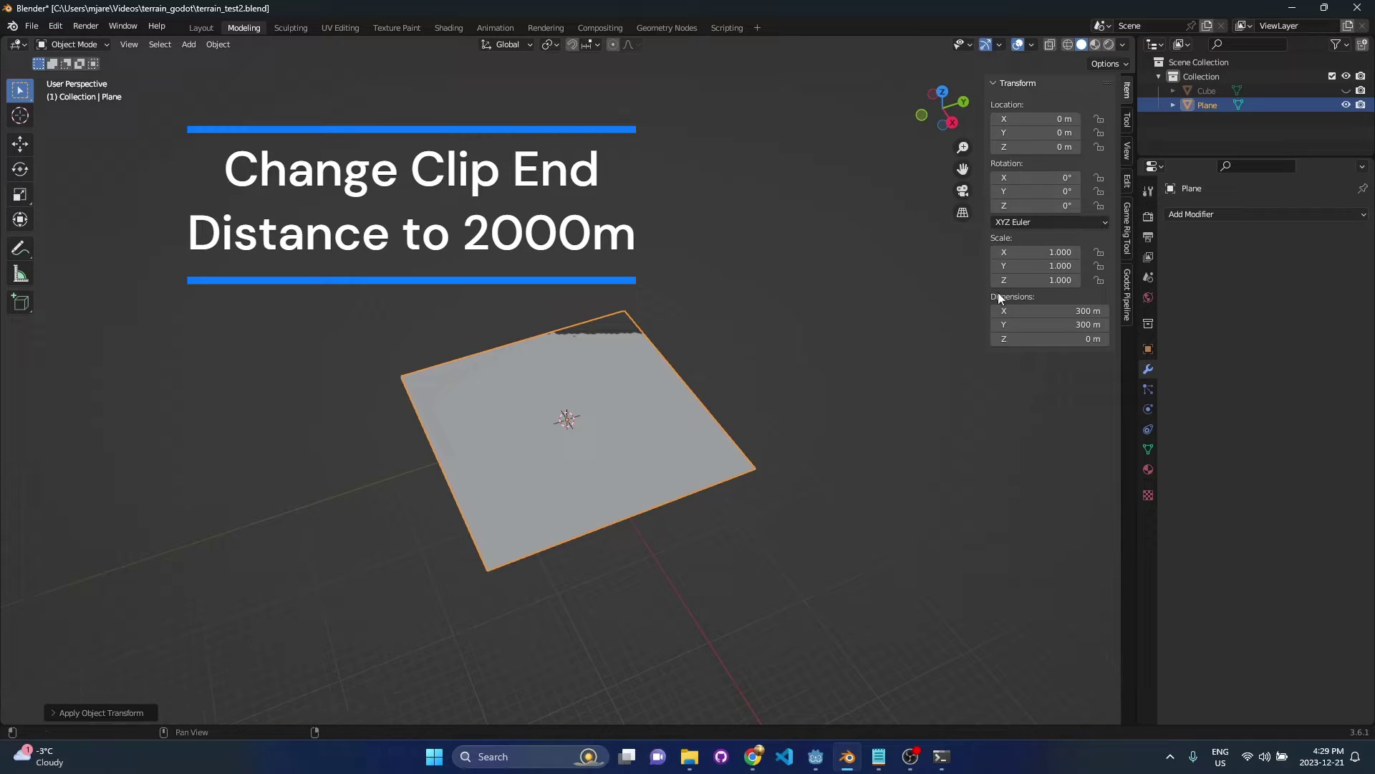
pyautogui.click(1127, 151)
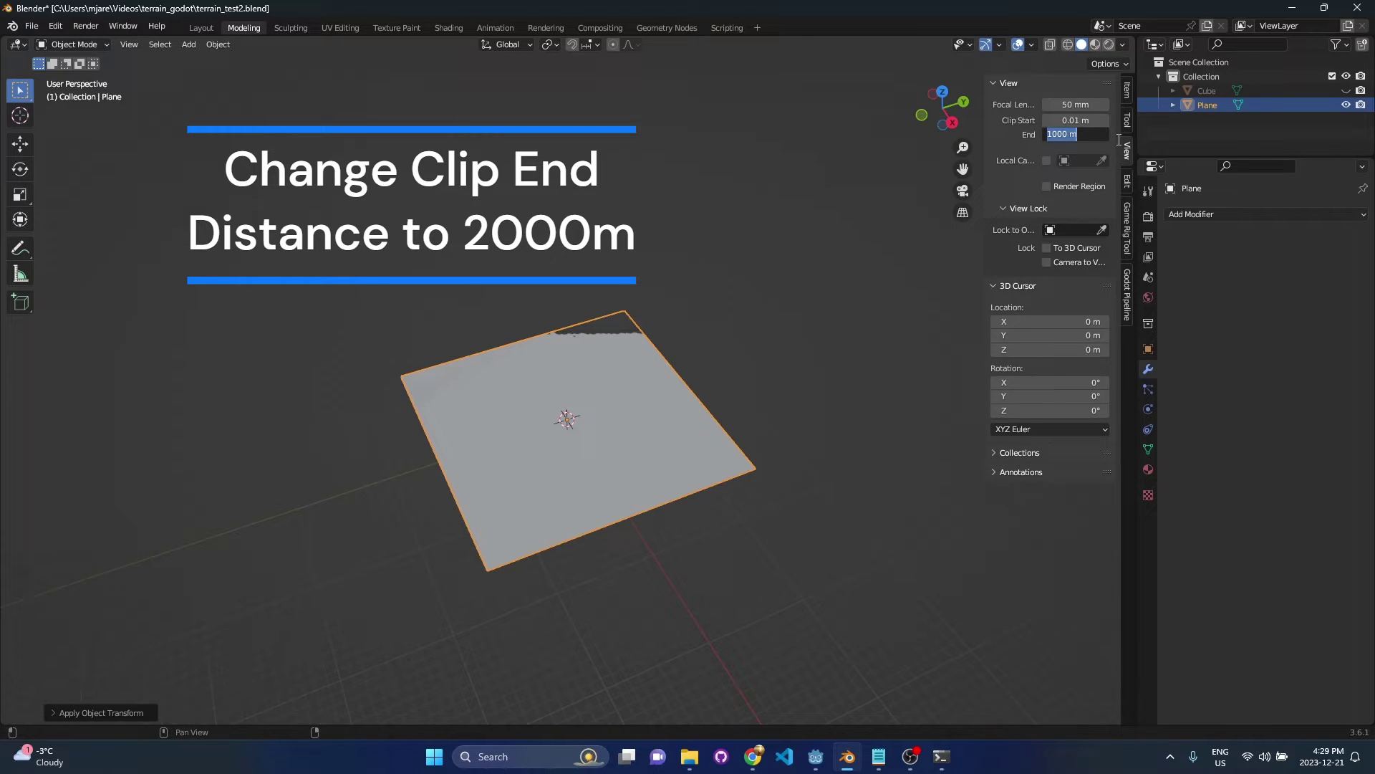
pyautogui.write('2000')
pyautogui.press('Return')
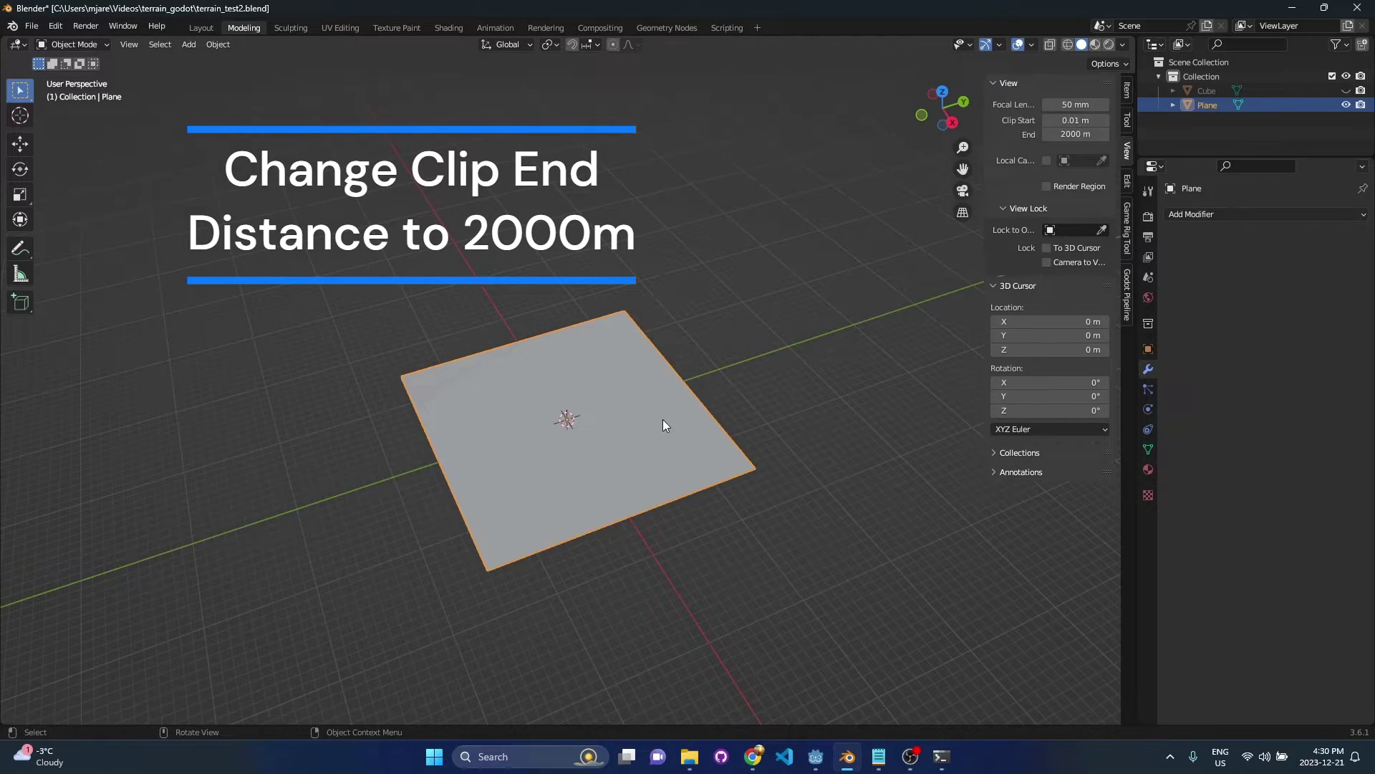
pyautogui.click(731, 424)
pyautogui.click(644, 405)
# Set the clip end distance of the Sculpting workspace's viewport to 2000 m
pyautogui.click(295, 29)
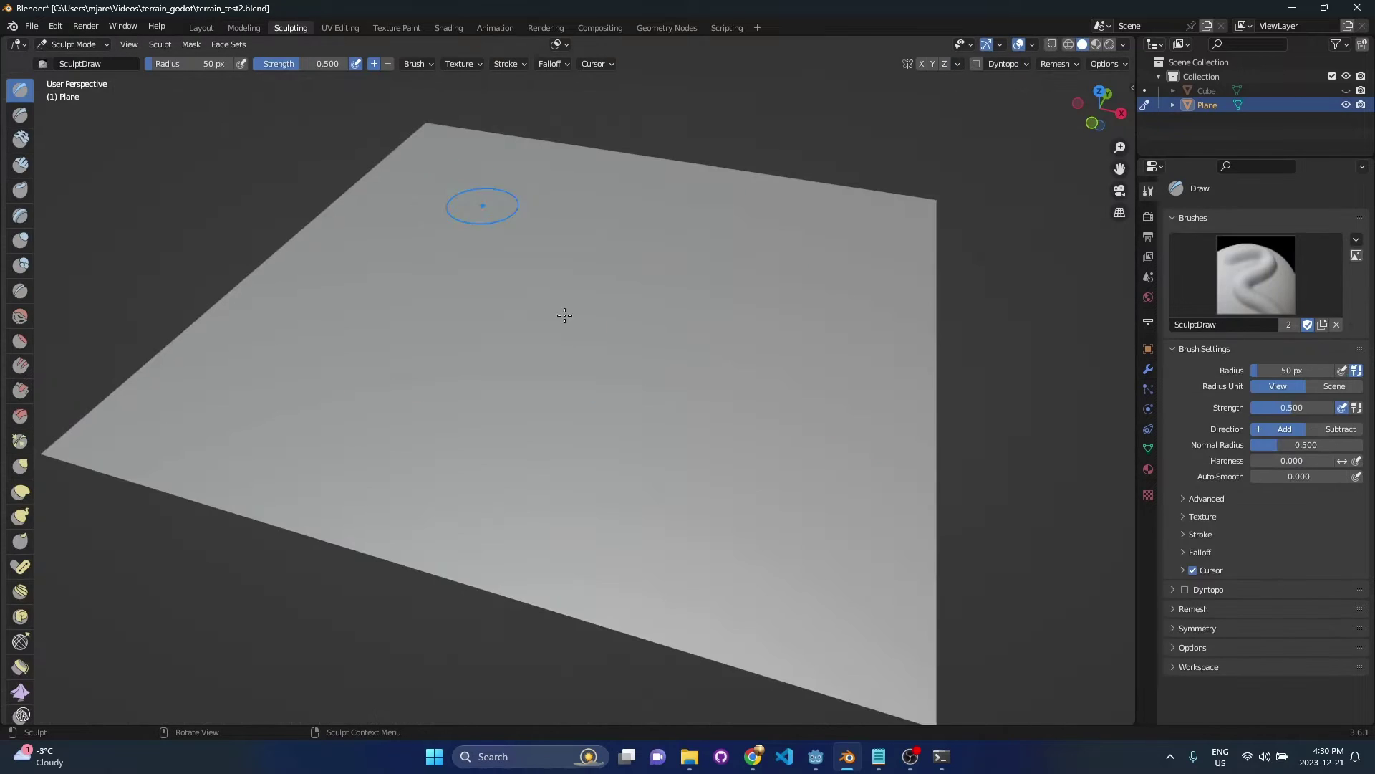
pyautogui.scroll(-7, 592, 375)
pyautogui.scroll(4, 592, 376)
pyautogui.scroll(-1, 592, 376)
pyautogui.press('n')
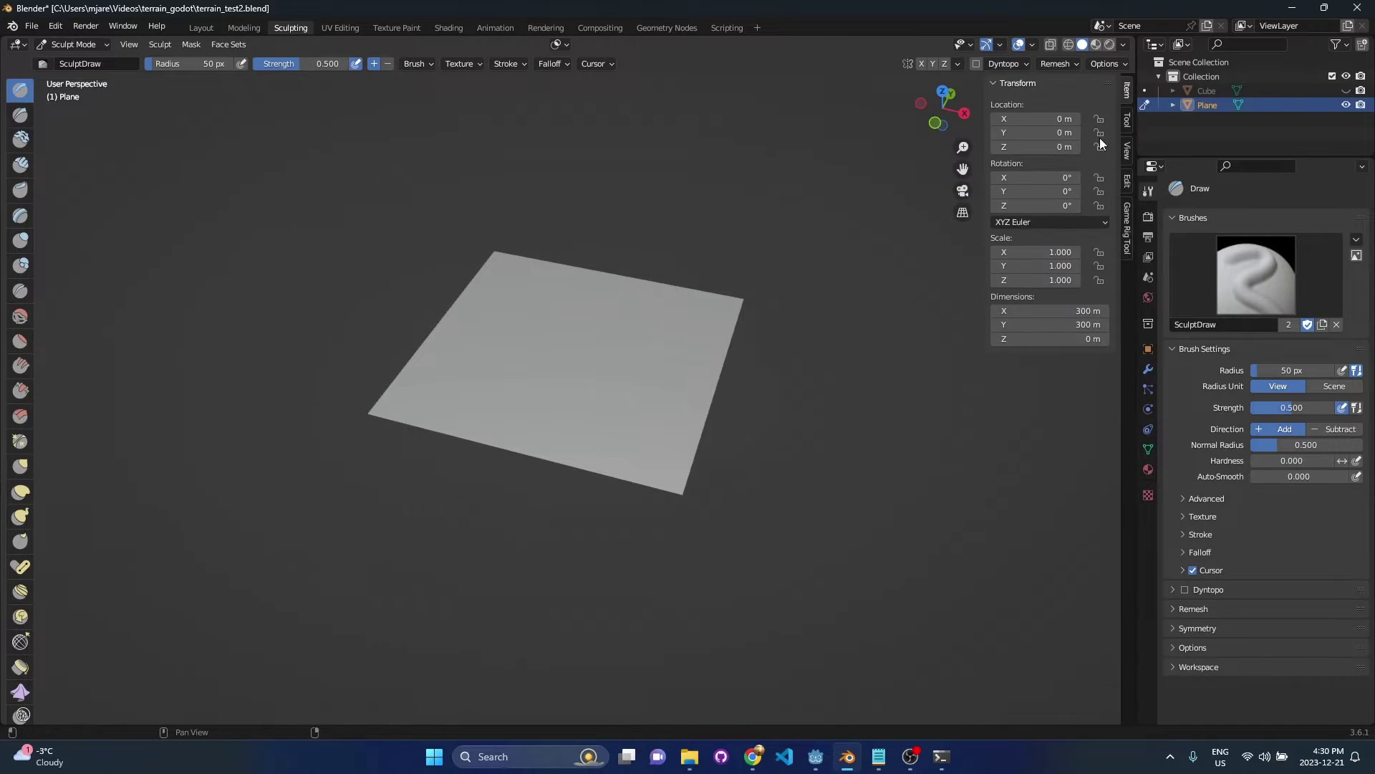
pyautogui.click(1127, 151)
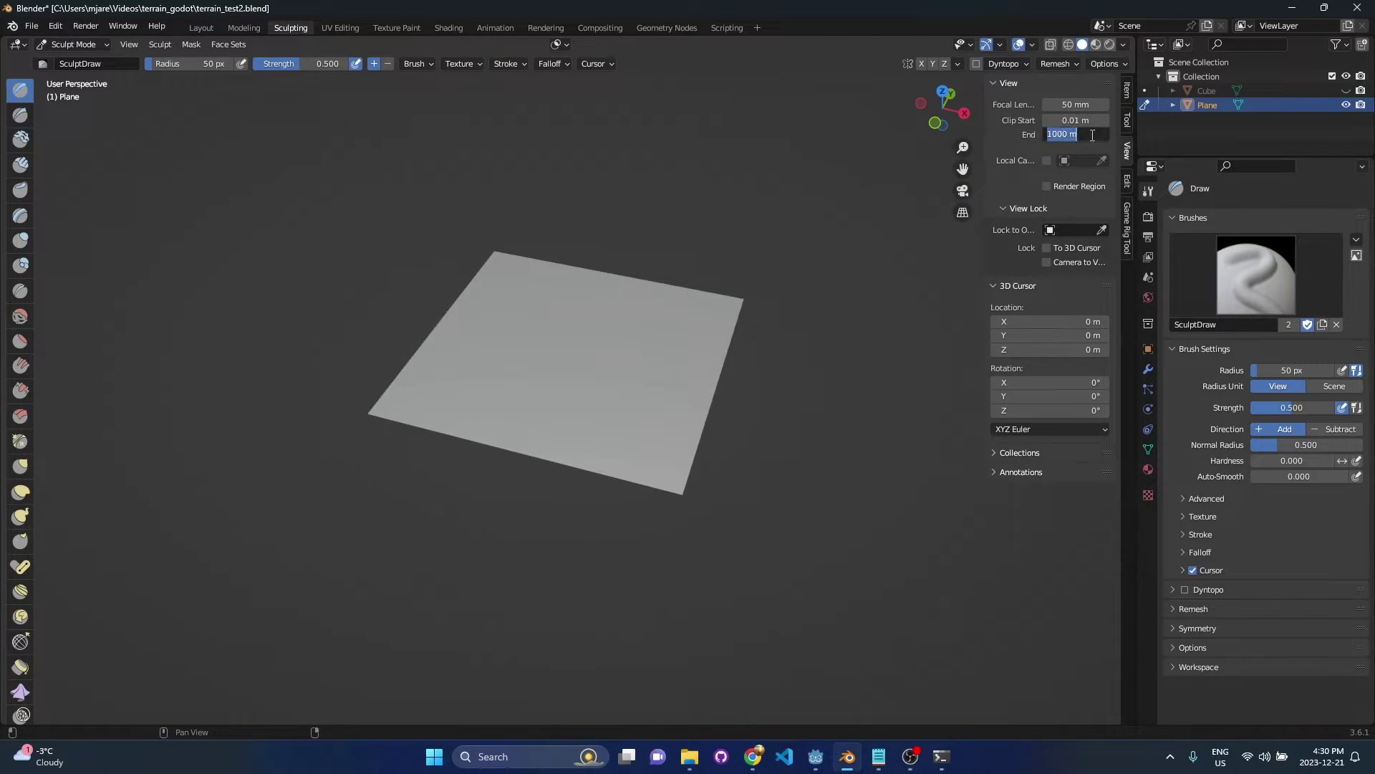
pyautogui.scroll(4, 571, 310)
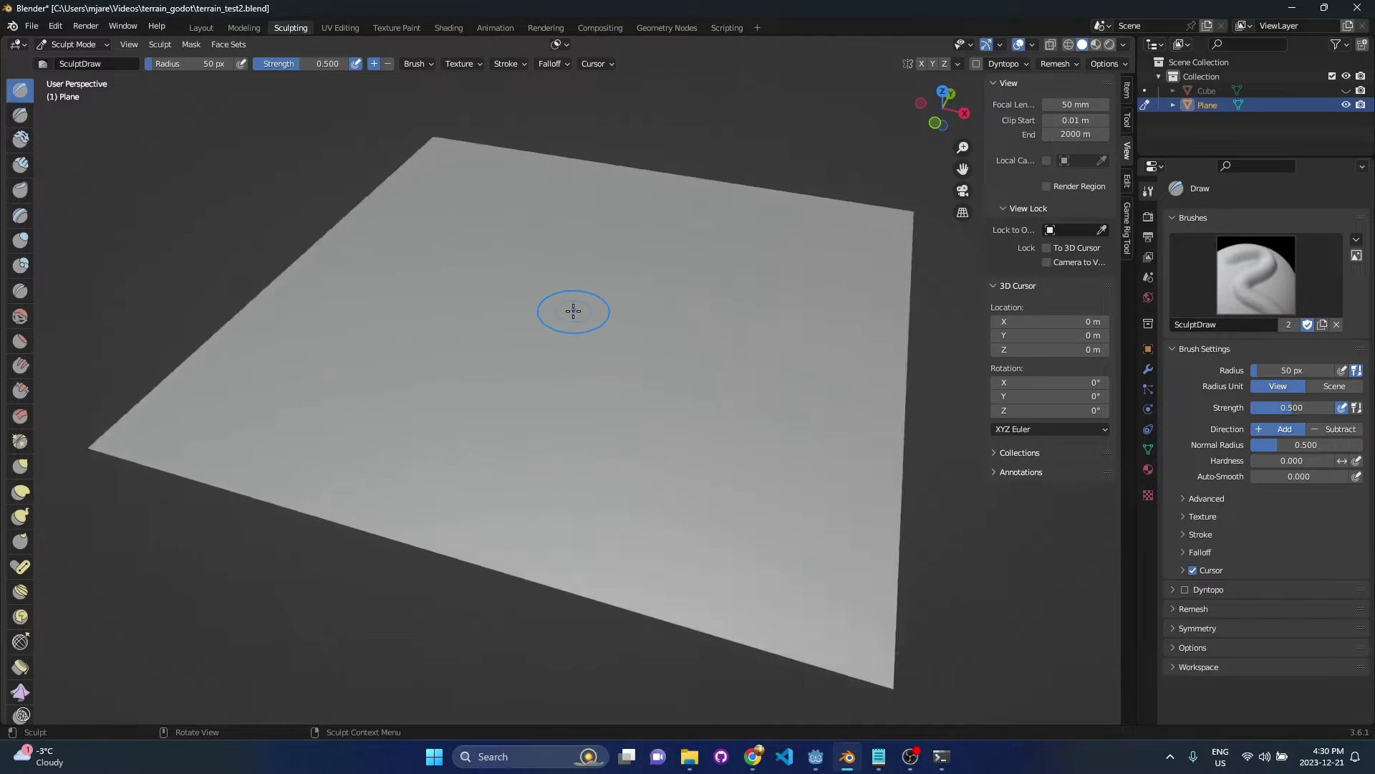
pyautogui.scroll(-3, 571, 310)
pyautogui.keyDown('shift'); pyautogui.moveTo(569, 309); pyautogui.dragTo(634, 386, button='middle'); pyautogui.keyUp('shift')
pyautogui.scroll(3, 614, 382)
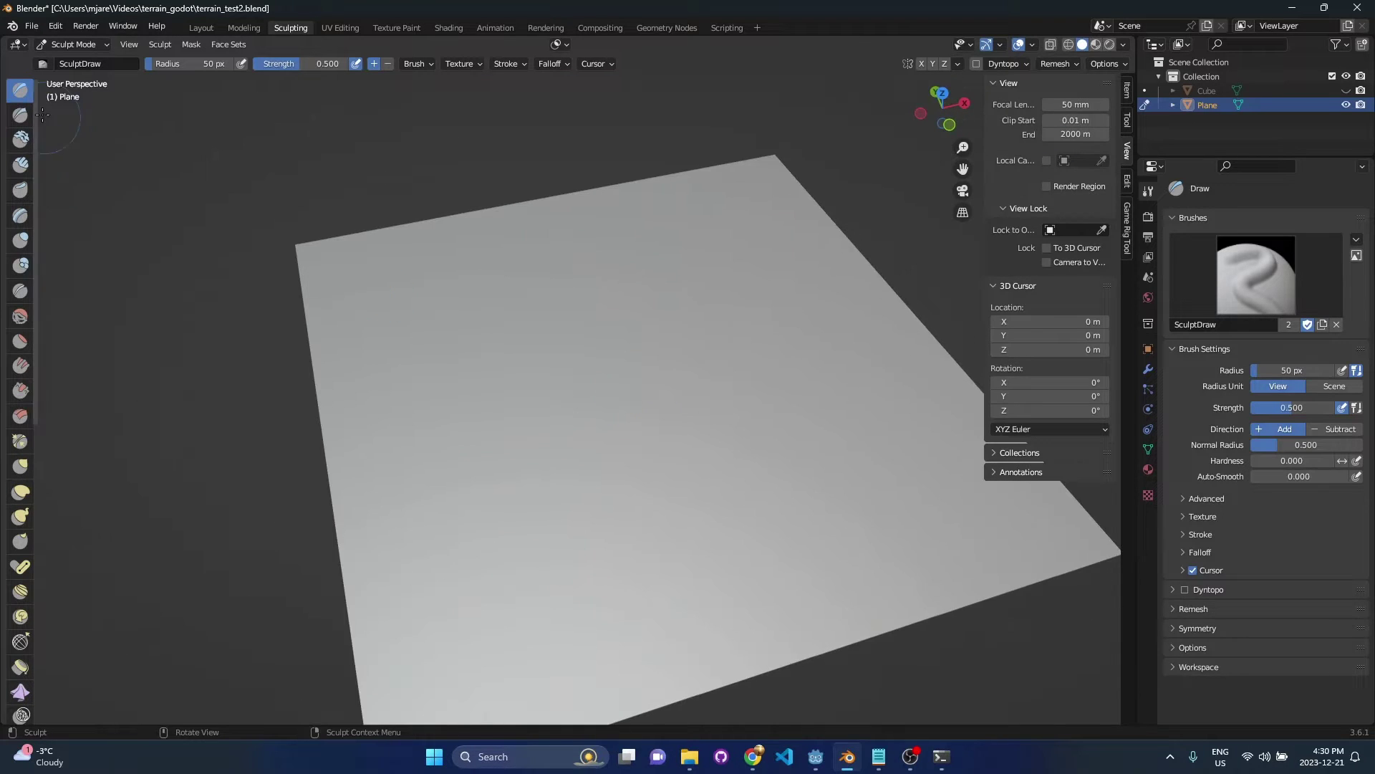
pyautogui.scroll(1, 459, 334)
pyautogui.moveTo(718, 316); pyautogui.dragTo(505, 313, button='middle')
pyautogui.moveTo(597, 320); pyautogui.dragTo(409, 316, button='middle')
pyautogui.scroll(-4, 412, 316)
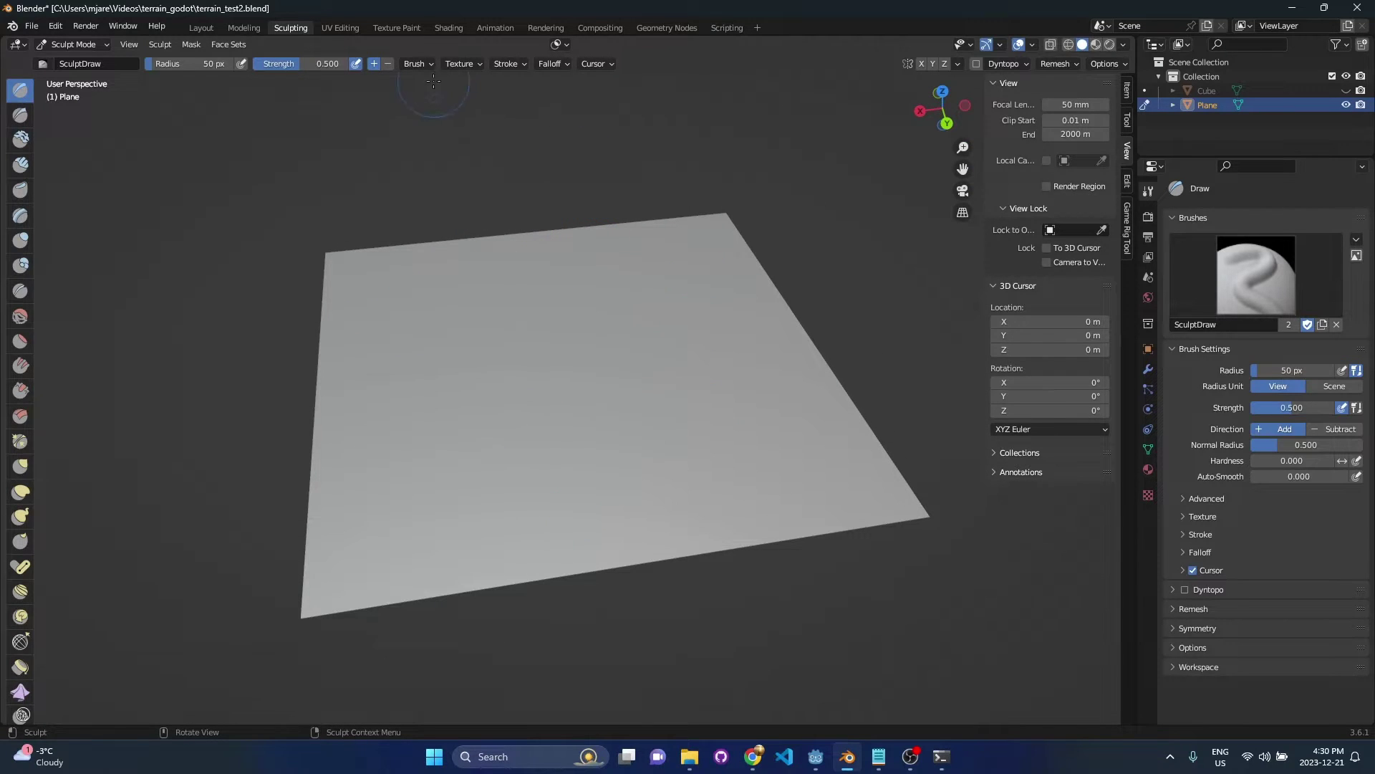
# Examine the plane's UV layout beside its mesh in the UV Editing workspace
pyautogui.click(338, 27)
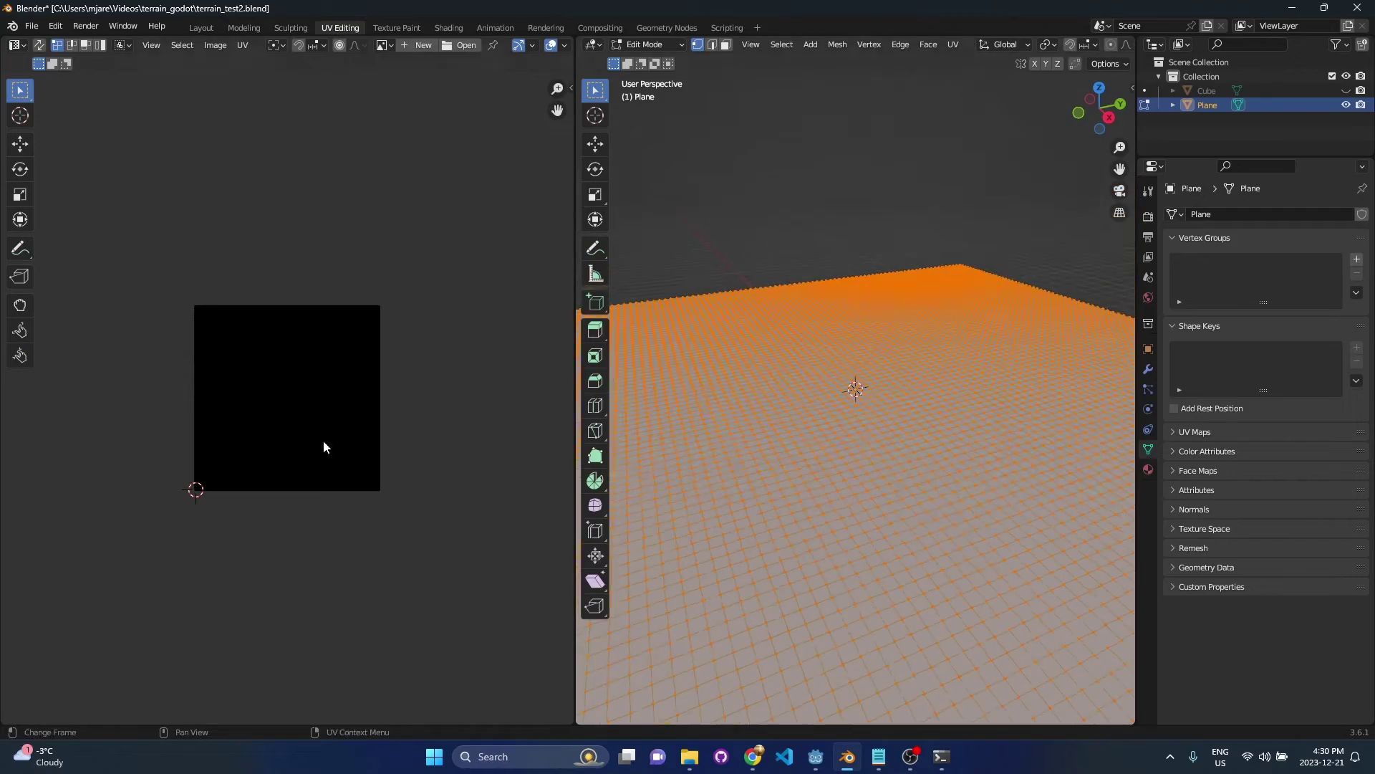
pyautogui.scroll(-6, 217, 439)
pyautogui.scroll(1, 230, 414)
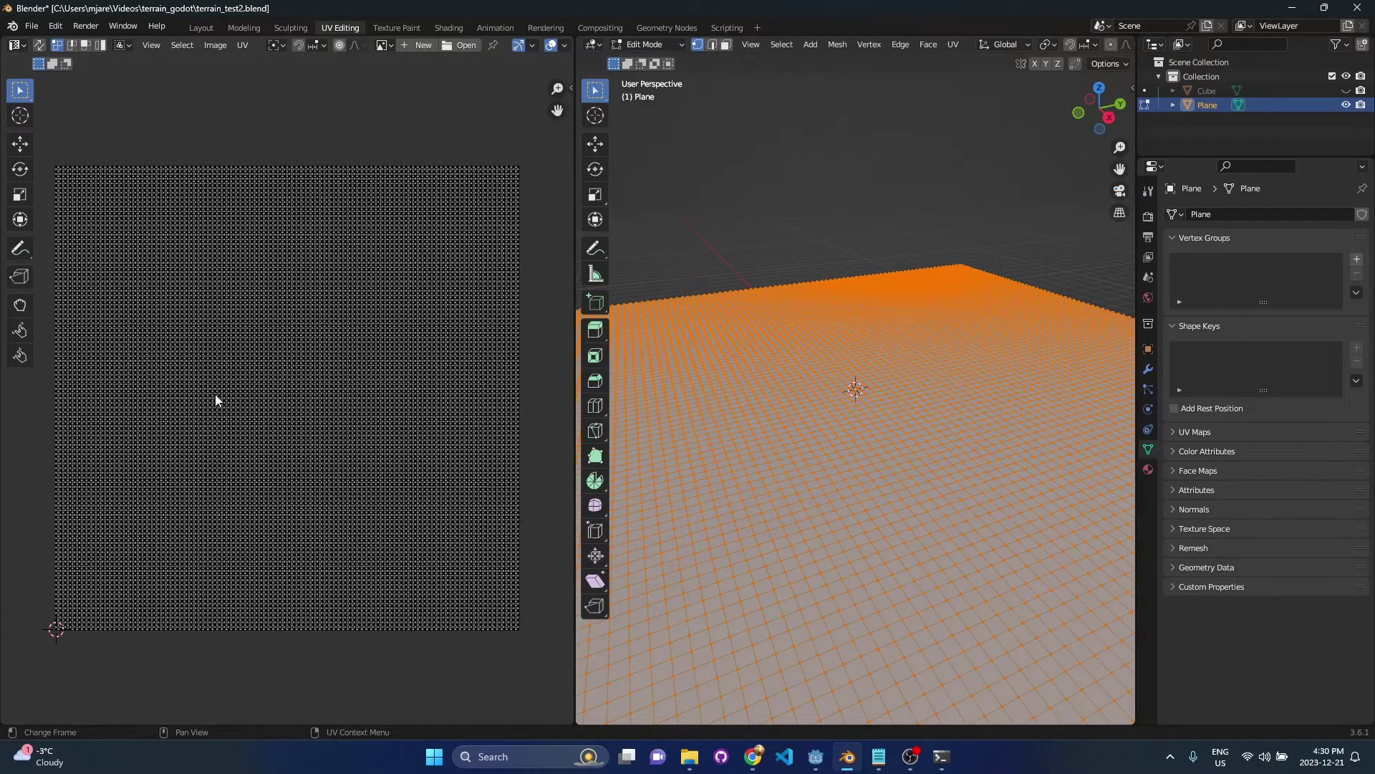
pyautogui.moveTo(801, 419); pyautogui.dragTo(987, 420, button='middle')
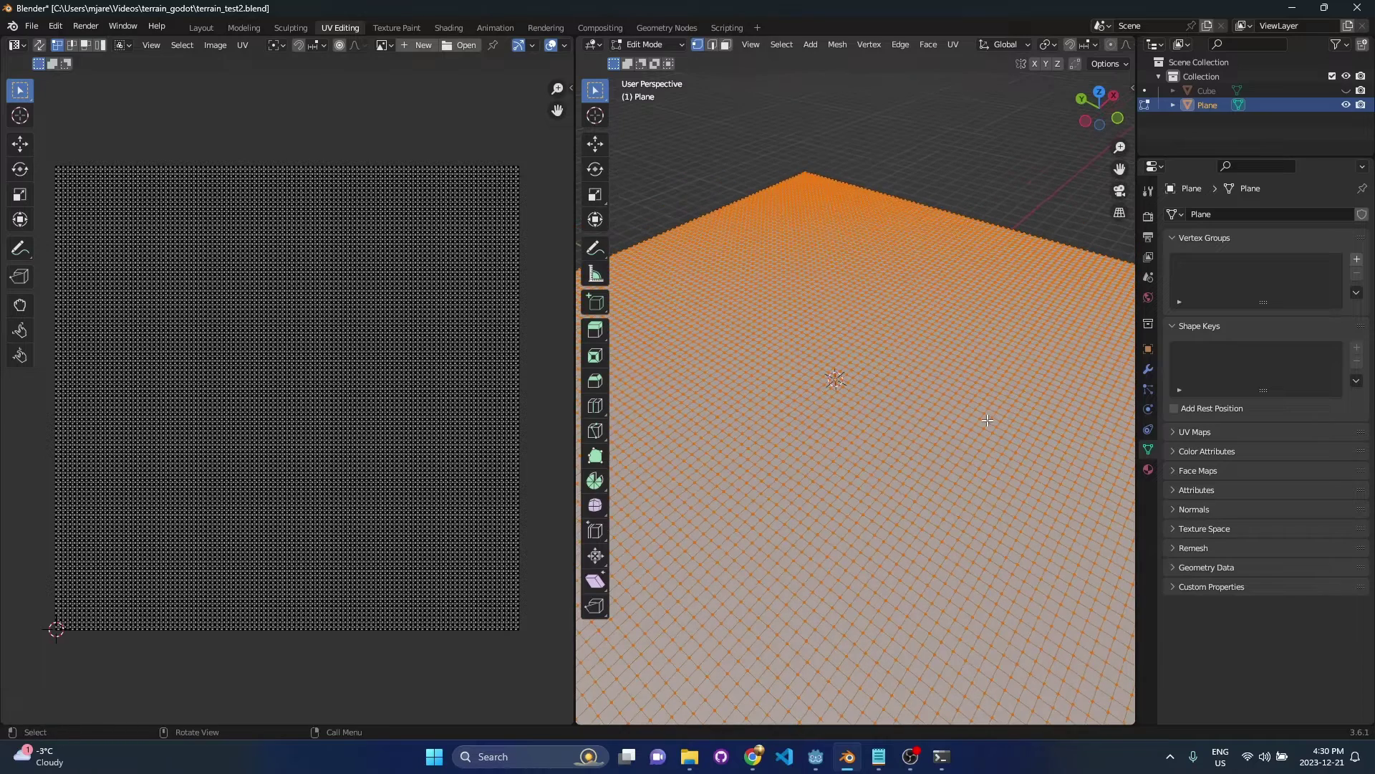
# Sculpt raised ridges along one edge of the plane with the Draw brush at 50 px radius and 0.500 strength
pyautogui.click(301, 28)
pyautogui.scroll(6, 691, 360)
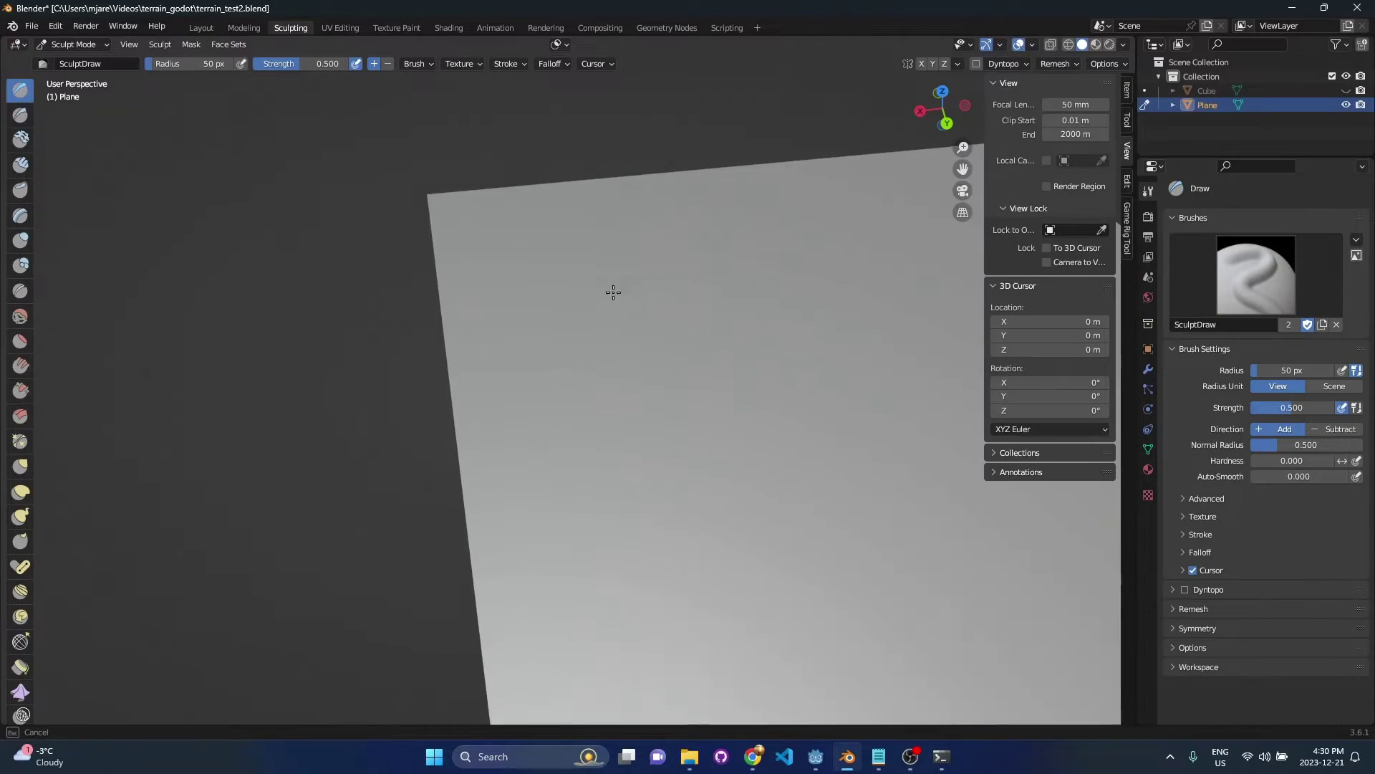
pyautogui.moveTo(576, 392); pyautogui.dragTo(550, 341, button='middle')
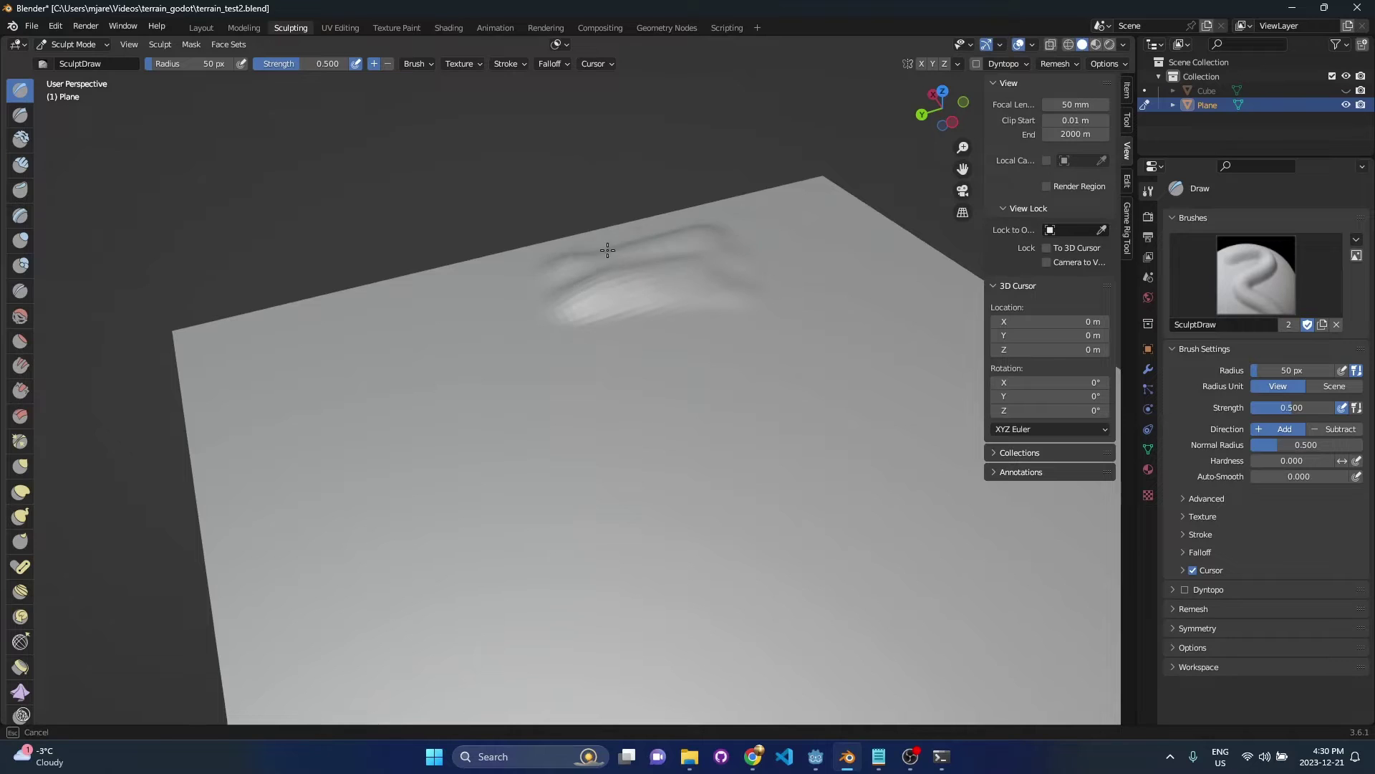
pyautogui.moveTo(662, 237)
pyautogui.mouseDown()
pyautogui.moveTo(344, 310)
pyautogui.moveTo(323, 341)
pyautogui.moveTo(568, 306)
pyautogui.mouseUp()
pyautogui.moveTo(605, 282); pyautogui.dragTo(740, 298, button='middle')
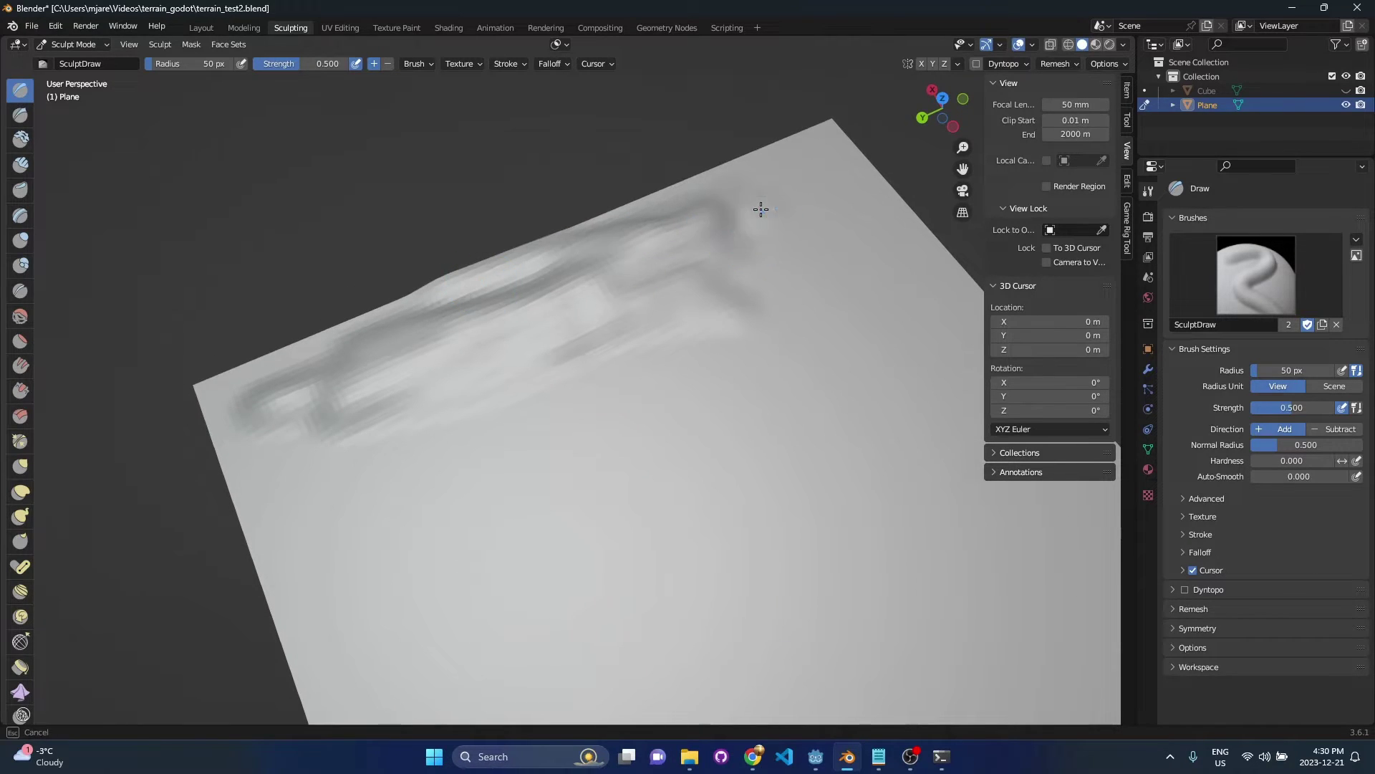
pyautogui.moveTo(732, 221); pyautogui.dragTo(547, 253)
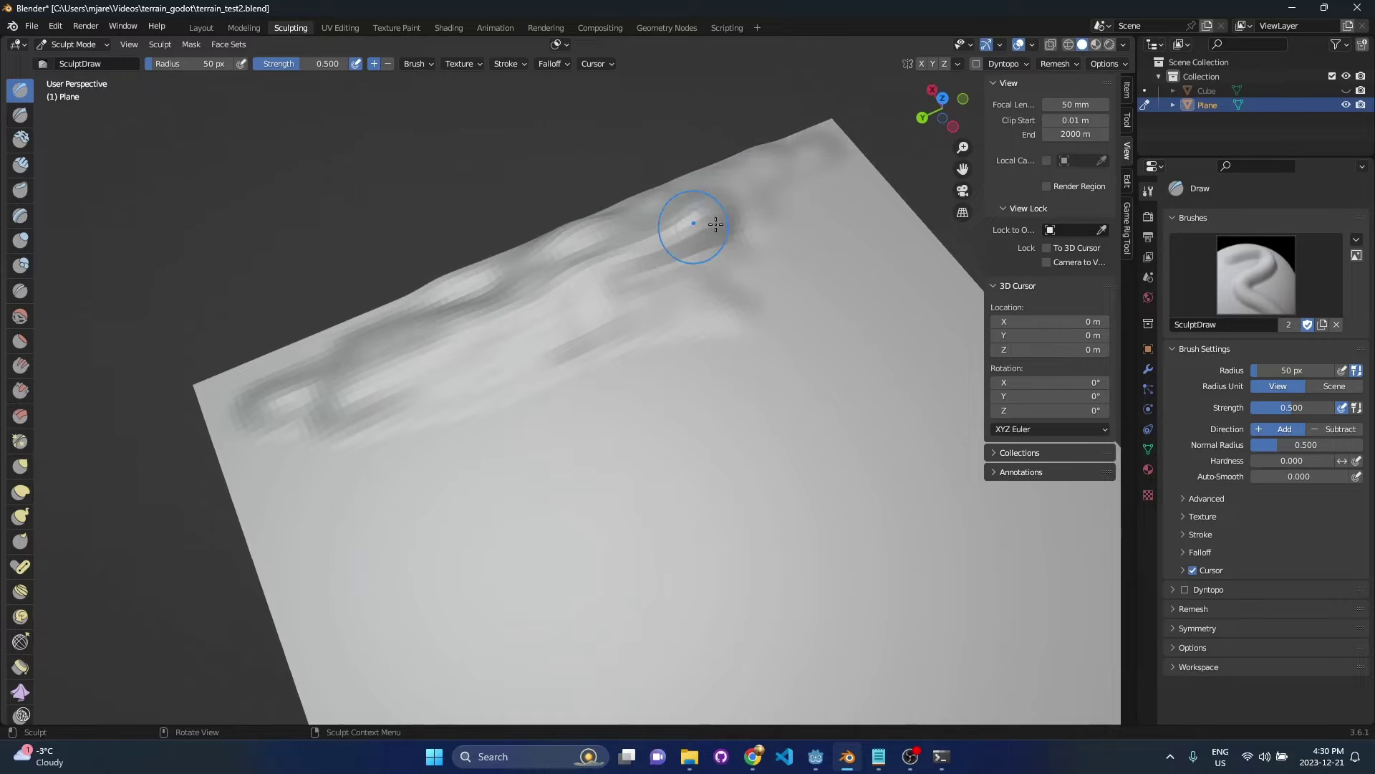
# Build up the ridge's corner end into higher hills and raise the slope along its inner side
pyautogui.moveTo(716, 229)
pyautogui.mouseDown(button='middle')
pyautogui.moveTo(688, 289)
pyautogui.moveTo(540, 347)
pyautogui.moveTo(561, 328)
pyautogui.mouseUp(button='middle')
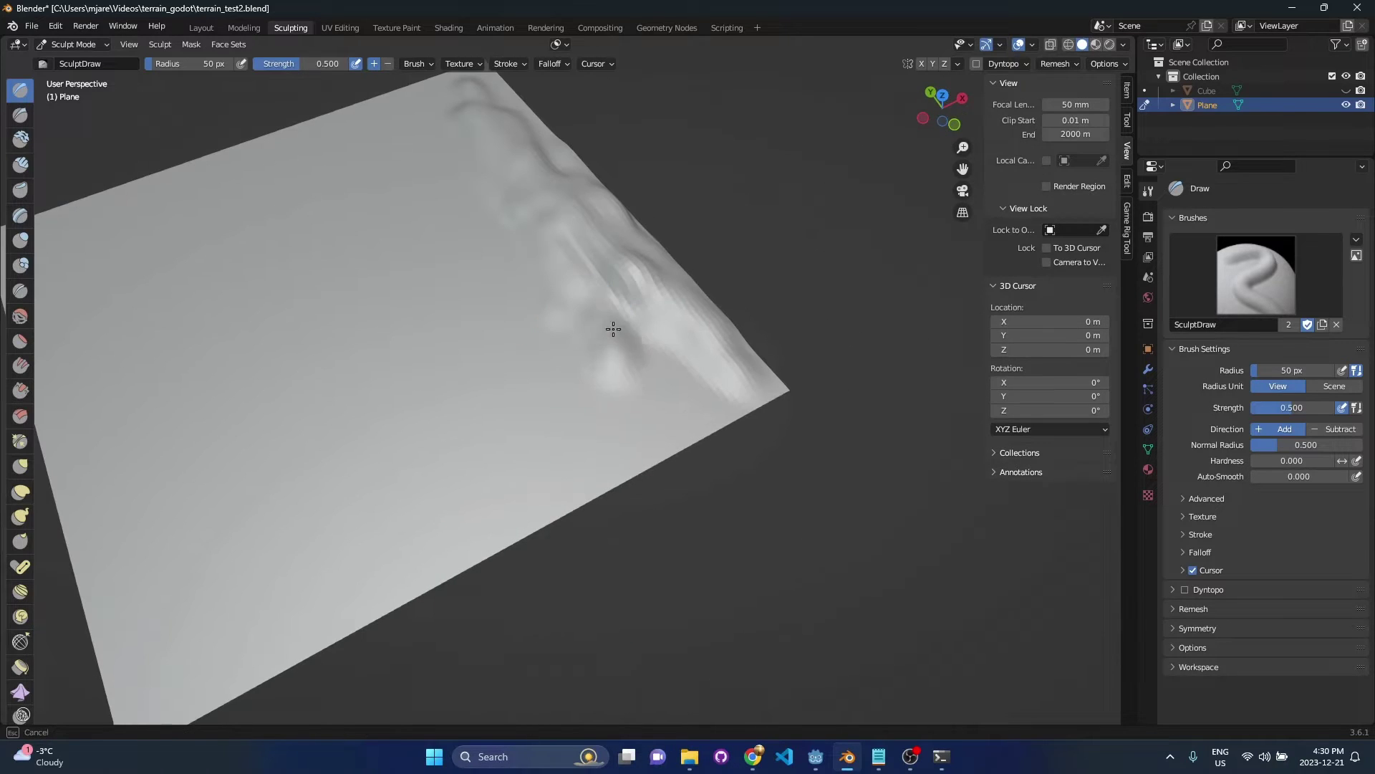
pyautogui.moveTo(613, 328); pyautogui.dragTo(660, 370)
pyautogui.moveTo(590, 290)
pyautogui.mouseDown(button='middle')
pyautogui.moveTo(660, 353)
pyautogui.moveTo(537, 332)
pyautogui.moveTo(547, 289)
pyautogui.moveTo(494, 289)
pyautogui.mouseUp(button='middle')
pyautogui.moveTo(494, 289)
pyautogui.mouseDown()
pyautogui.moveTo(783, 264)
pyautogui.moveTo(817, 234)
pyautogui.mouseUp()
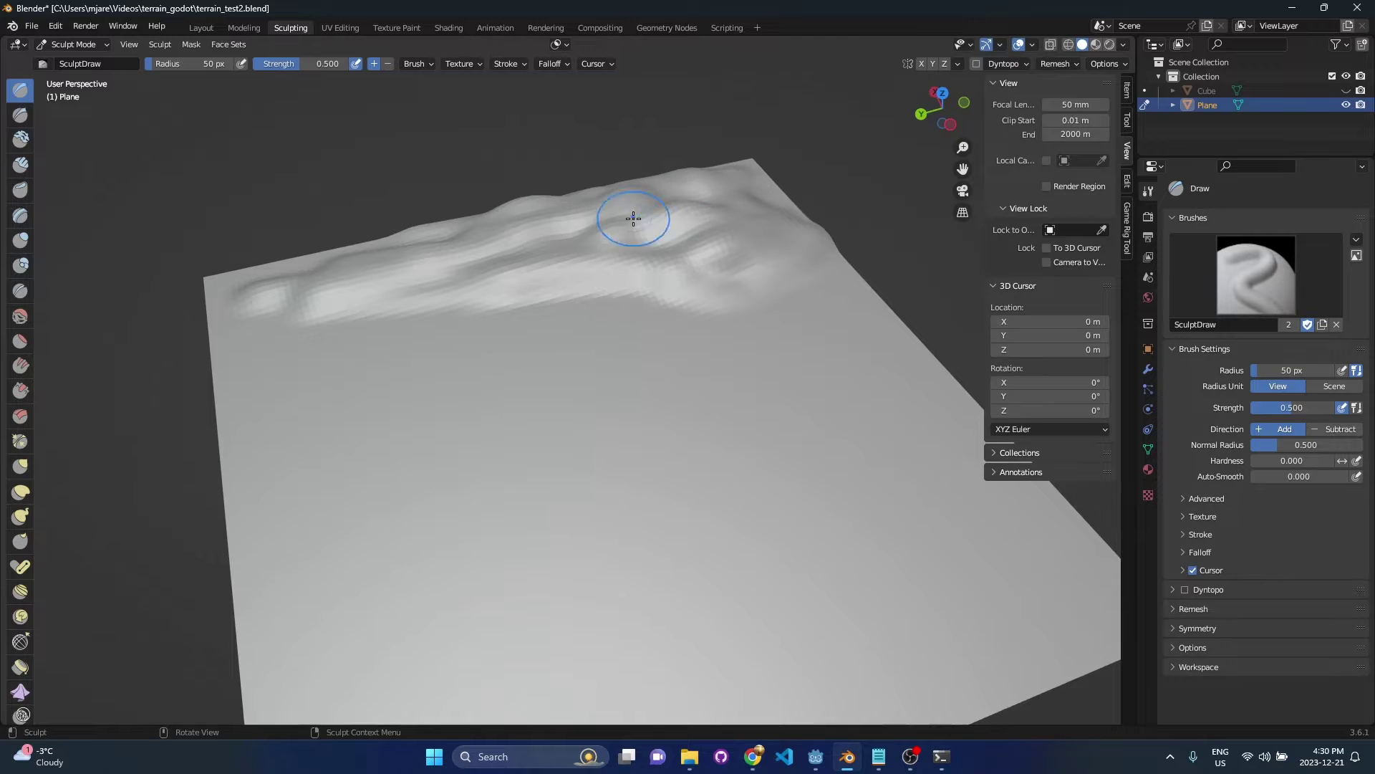
pyautogui.moveTo(623, 221); pyautogui.dragTo(568, 260, button='middle')
pyautogui.moveTo(347, 314)
pyautogui.mouseDown()
pyautogui.moveTo(329, 344)
pyautogui.moveTo(393, 368)
pyautogui.moveTo(372, 362)
pyautogui.moveTo(610, 313)
pyautogui.mouseUp()
pyautogui.moveTo(610, 313); pyautogui.dragTo(575, 332, button='middle')
pyautogui.moveTo(660, 331)
pyautogui.mouseDown()
pyautogui.moveTo(808, 366)
pyautogui.moveTo(912, 372)
pyautogui.moveTo(758, 356)
pyautogui.moveTo(694, 308)
pyautogui.moveTo(790, 305)
pyautogui.mouseUp()
# Enlarge the Draw brush radius to 74 px, thicken the mountain ridge along the edge and smooth its top
pyautogui.press('f')
pyautogui.click(828, 304)
pyautogui.moveTo(752, 291); pyautogui.dragTo(890, 375, button='middle')
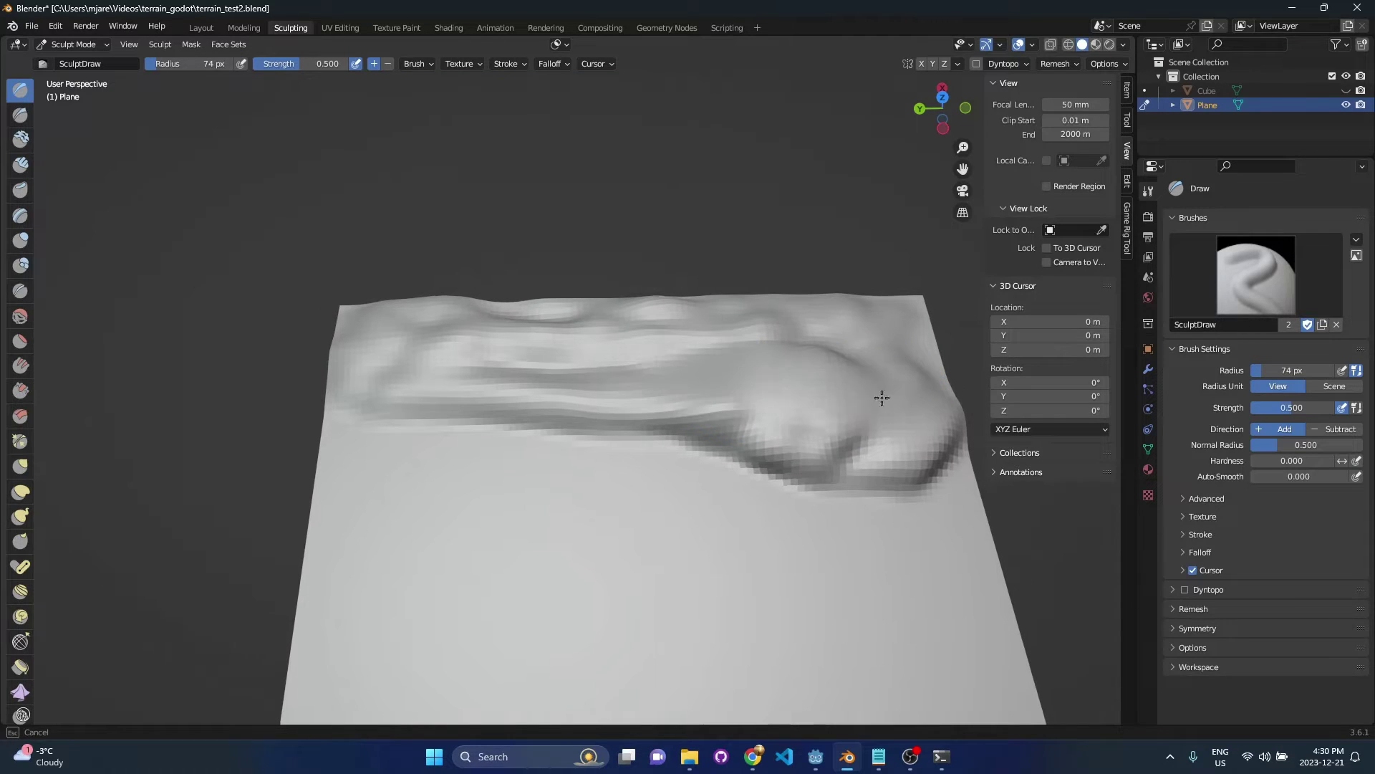
pyautogui.moveTo(512, 371); pyautogui.dragTo(463, 350)
pyautogui.moveTo(603, 357); pyautogui.dragTo(619, 390, button='middle')
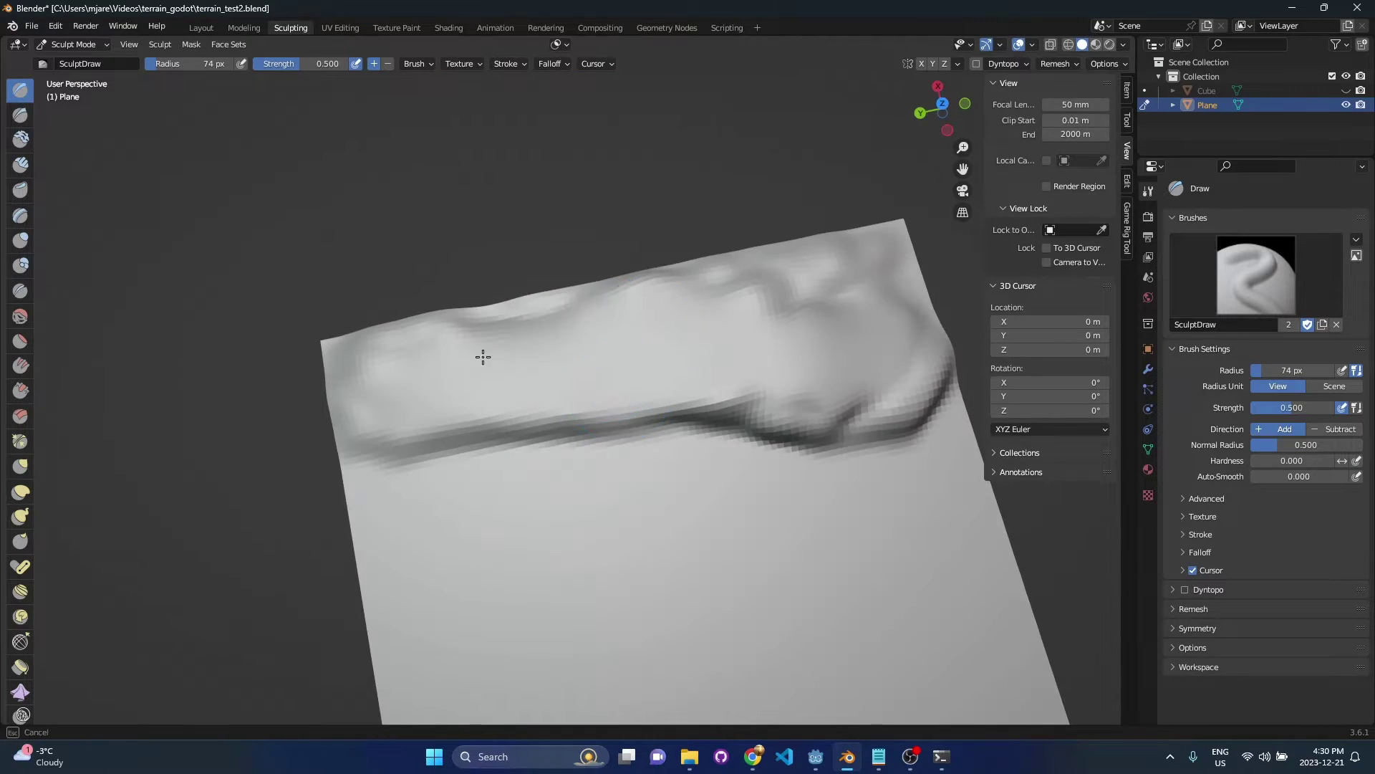
pyautogui.keyDown('shift'); pyautogui.moveTo(568, 330); pyautogui.dragTo(944, 269); pyautogui.keyUp('shift')
pyautogui.moveTo(824, 352)
pyautogui.mouseDown(button='middle')
pyautogui.moveTo(863, 378)
pyautogui.moveTo(872, 332)
pyautogui.moveTo(642, 298)
pyautogui.moveTo(665, 341)
pyautogui.mouseUp(button='middle')
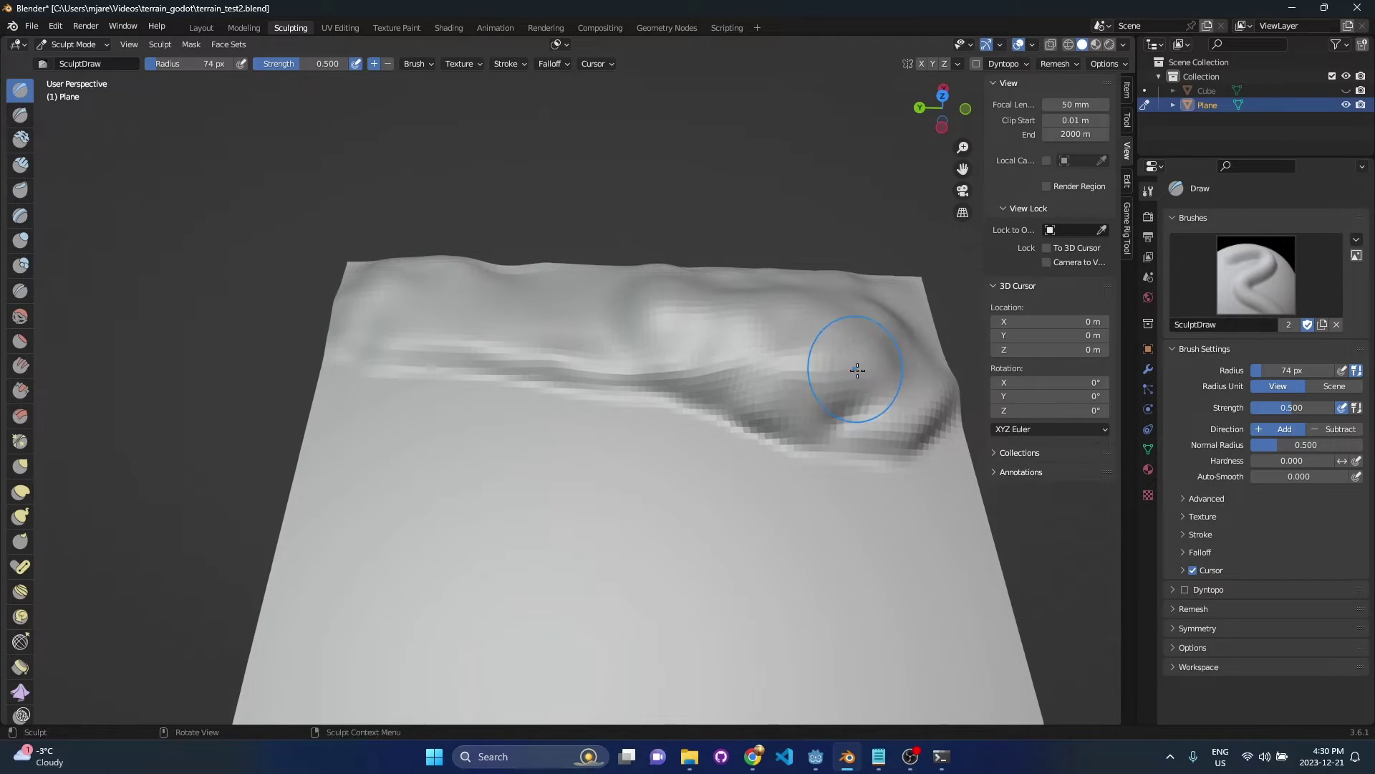
# Sculpt large mounds along the plane's adjacent edge, from the ridge's far end to the next corner
pyautogui.moveTo(860, 374)
pyautogui.mouseDown(button='middle')
pyautogui.moveTo(675, 359)
pyautogui.moveTo(691, 390)
pyautogui.moveTo(556, 215)
pyautogui.moveTo(724, 255)
pyautogui.moveTo(701, 181)
pyautogui.mouseUp(button='middle')
pyautogui.scroll(-2, 785, 417)
pyautogui.moveTo(785, 417); pyautogui.dragTo(778, 393, button='middle')
pyautogui.moveTo(603, 281)
pyautogui.mouseDown()
pyautogui.moveTo(436, 304)
pyautogui.moveTo(528, 311)
pyautogui.mouseUp()
pyautogui.moveTo(528, 311); pyautogui.dragTo(594, 319, button='middle')
pyautogui.moveTo(527, 514)
pyautogui.mouseDown()
pyautogui.moveTo(438, 441)
pyautogui.moveTo(410, 507)
pyautogui.mouseUp()
pyautogui.moveTo(573, 459); pyautogui.dragTo(548, 462, button='middle')
# Enlarge the Draw brush radius to 124 px and raise broad, gentle hills across the flat ground beside the mounds
pyautogui.press(']')
pyautogui.press(']')
pyautogui.press(']')
pyautogui.press(']')
pyautogui.press(']')
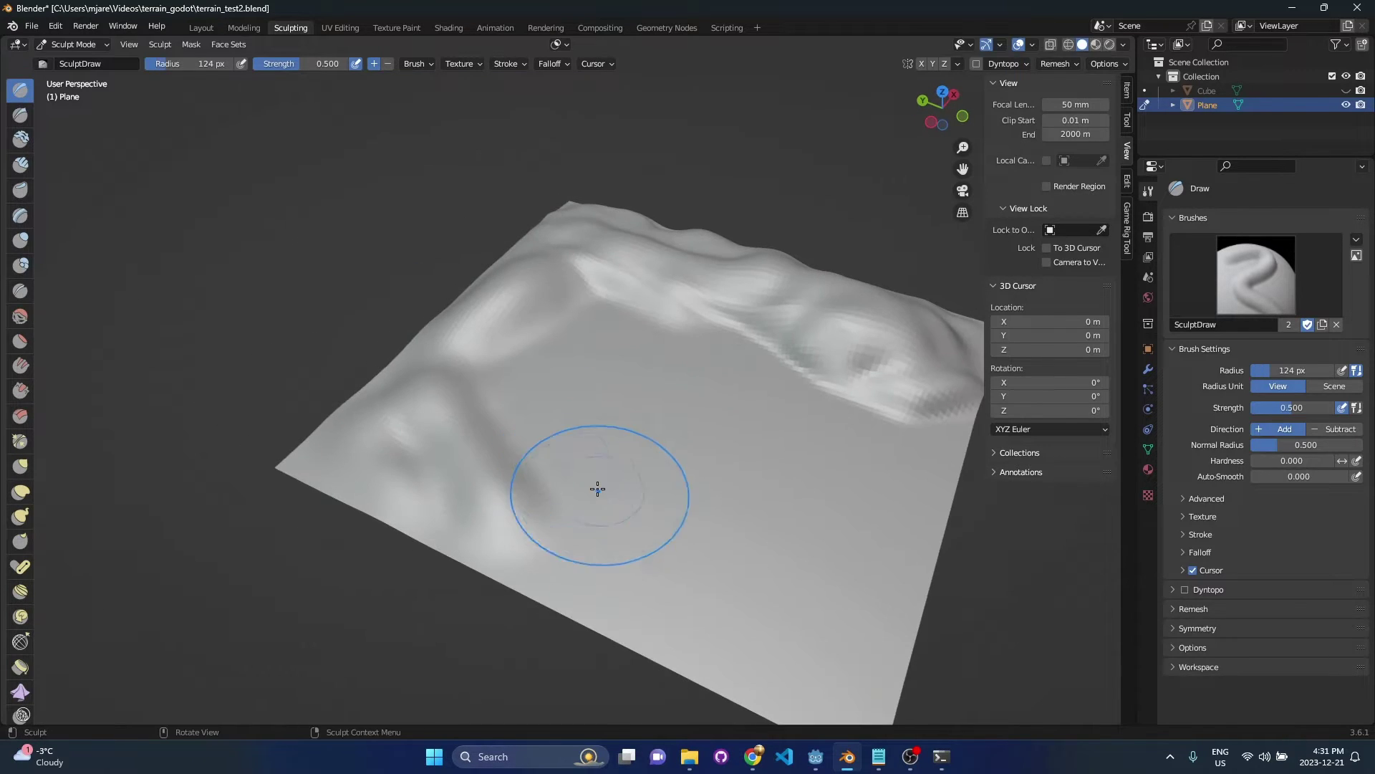
pyautogui.moveTo(504, 414)
pyautogui.mouseDown()
pyautogui.moveTo(547, 390)
pyautogui.moveTo(795, 555)
pyautogui.mouseUp()
pyautogui.moveTo(706, 422); pyautogui.dragTo(595, 374, button='middle')
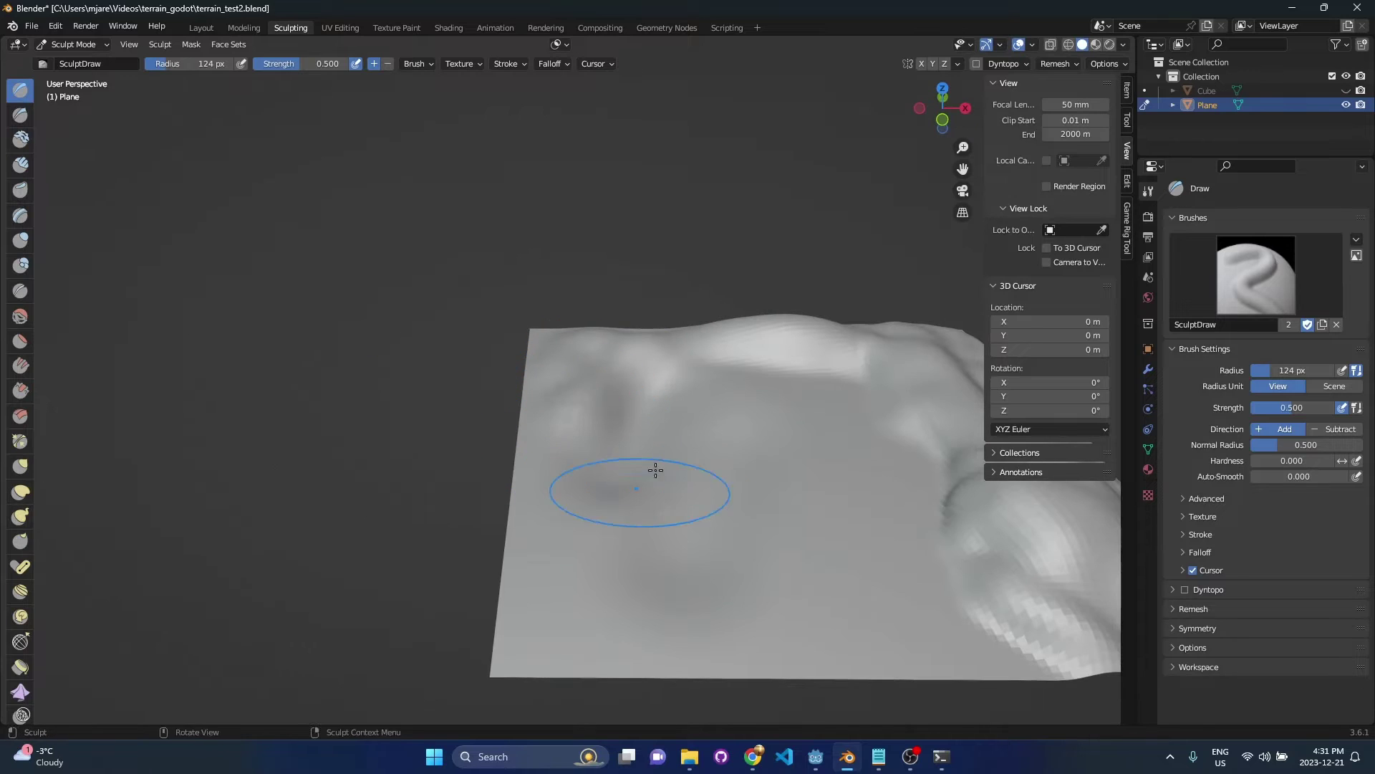
# Raise more broad, gentle swells across the terrain's flat ground with the Draw brush at a 124 px radius
pyautogui.moveTo(666, 451); pyautogui.dragTo(675, 475, button='middle')
pyautogui.moveTo(663, 455); pyautogui.dragTo(541, 284)
pyautogui.moveTo(538, 263); pyautogui.dragTo(687, 377, button='middle')
pyautogui.moveTo(687, 377); pyautogui.dragTo(724, 402)
pyautogui.scroll(3, 705, 473)
pyautogui.scroll(3, 648, 485)
pyautogui.moveTo(703, 485)
pyautogui.mouseDown(button='middle')
pyautogui.moveTo(648, 473)
pyautogui.moveTo(749, 448)
pyautogui.moveTo(733, 464)
pyautogui.mouseUp(button='middle')
pyautogui.scroll(3, 581, 392)
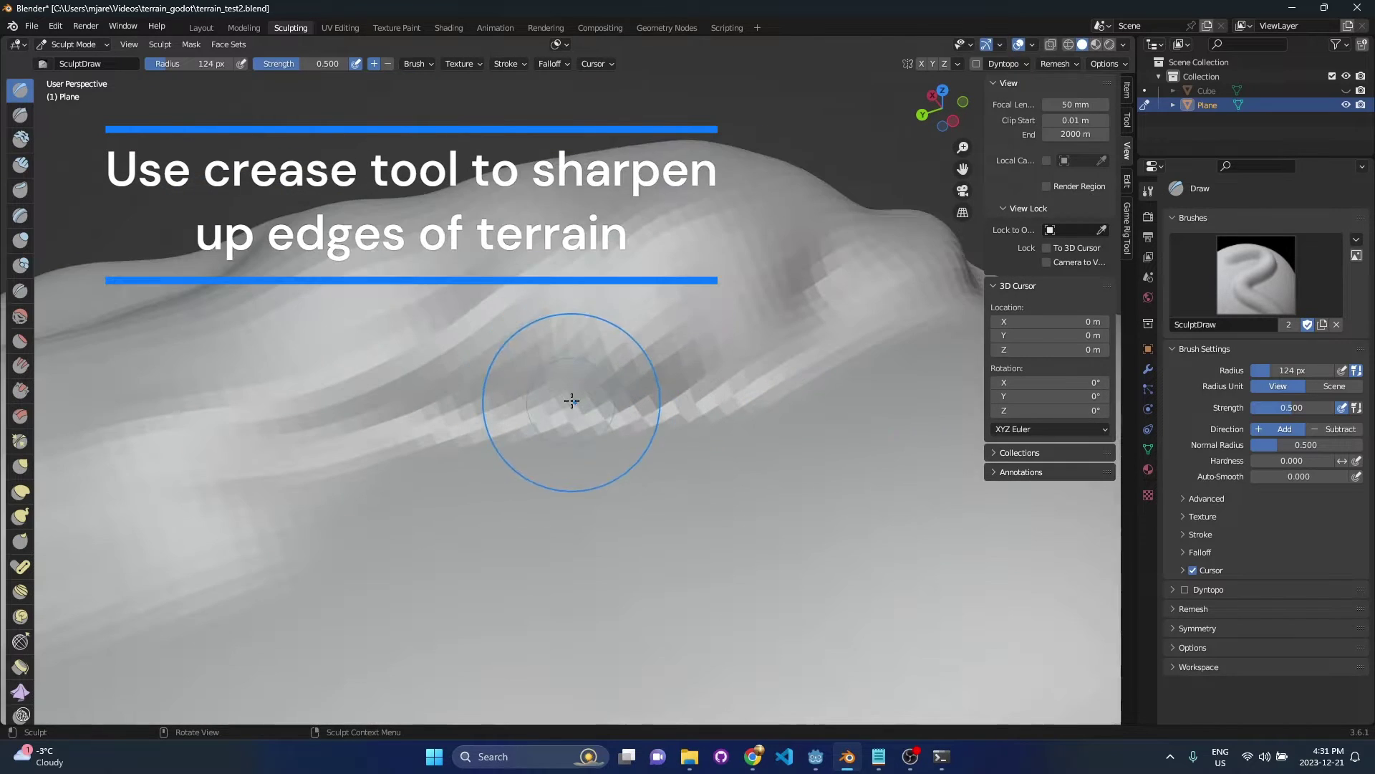
# Build up the mountain ridge's inner slope and foot with broad Draw strokes
pyautogui.moveTo(362, 333)
pyautogui.mouseDown(button='middle')
pyautogui.moveTo(464, 326)
pyautogui.moveTo(366, 344)
pyautogui.moveTo(368, 374)
pyautogui.mouseUp(button='middle')
pyautogui.moveTo(444, 326); pyautogui.dragTo(334, 253)
pyautogui.moveTo(337, 253)
pyautogui.mouseDown(button='middle')
pyautogui.moveTo(277, 307)
pyautogui.moveTo(502, 229)
pyautogui.moveTo(650, 210)
pyautogui.moveTo(523, 430)
pyautogui.mouseUp(button='middle')
pyautogui.moveTo(562, 432)
pyautogui.mouseDown()
pyautogui.moveTo(602, 418)
pyautogui.moveTo(714, 250)
pyautogui.moveTo(706, 240)
pyautogui.mouseUp()
pyautogui.moveTo(533, 304)
pyautogui.mouseDown(button='middle')
pyautogui.moveTo(647, 319)
pyautogui.moveTo(588, 345)
pyautogui.mouseUp(button='middle')
pyautogui.moveTo(250, 36); pyautogui.dragTo(568, 313, button='middle')
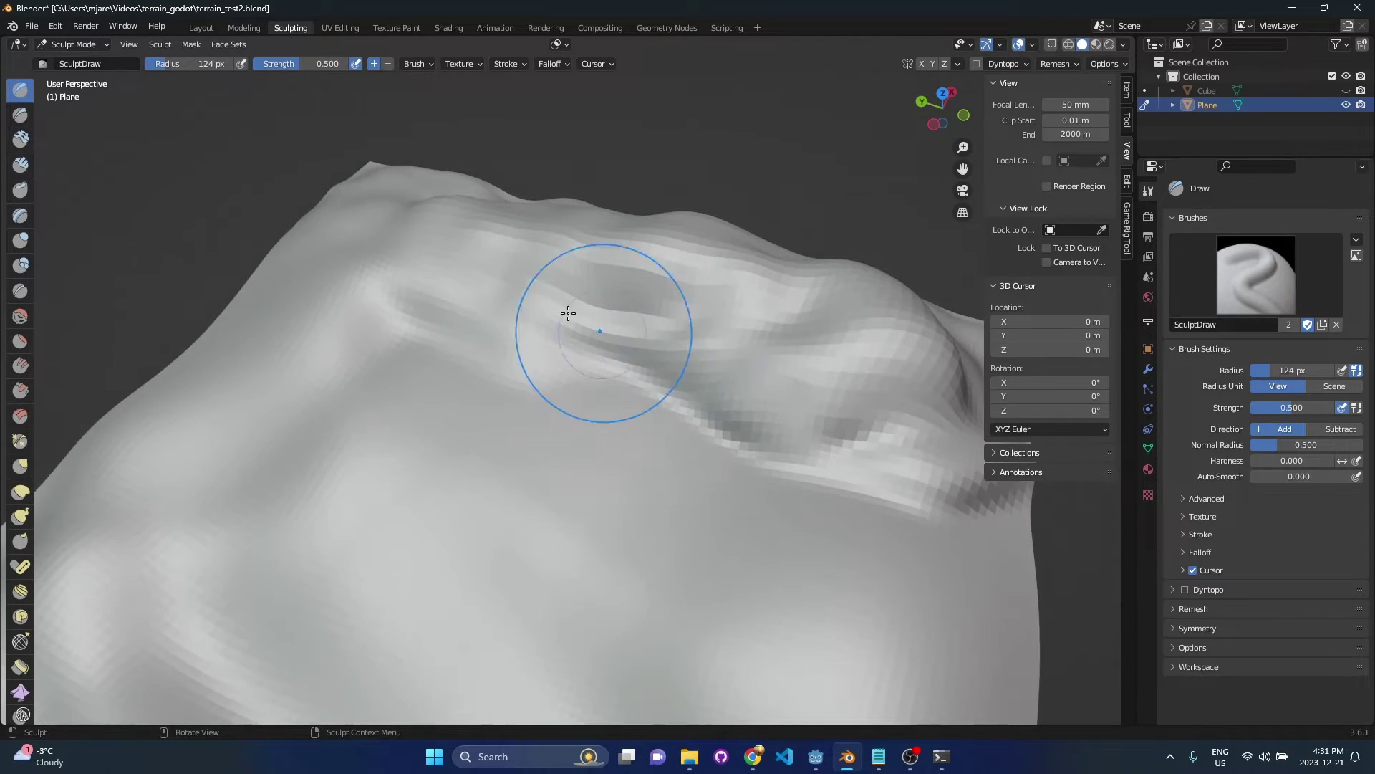
# Return the plane to Object Mode in the Modeling workspace and apply Shade Smooth
pyautogui.click(247, 30)
pyautogui.rightClick(581, 416)
pyautogui.click(582, 414)
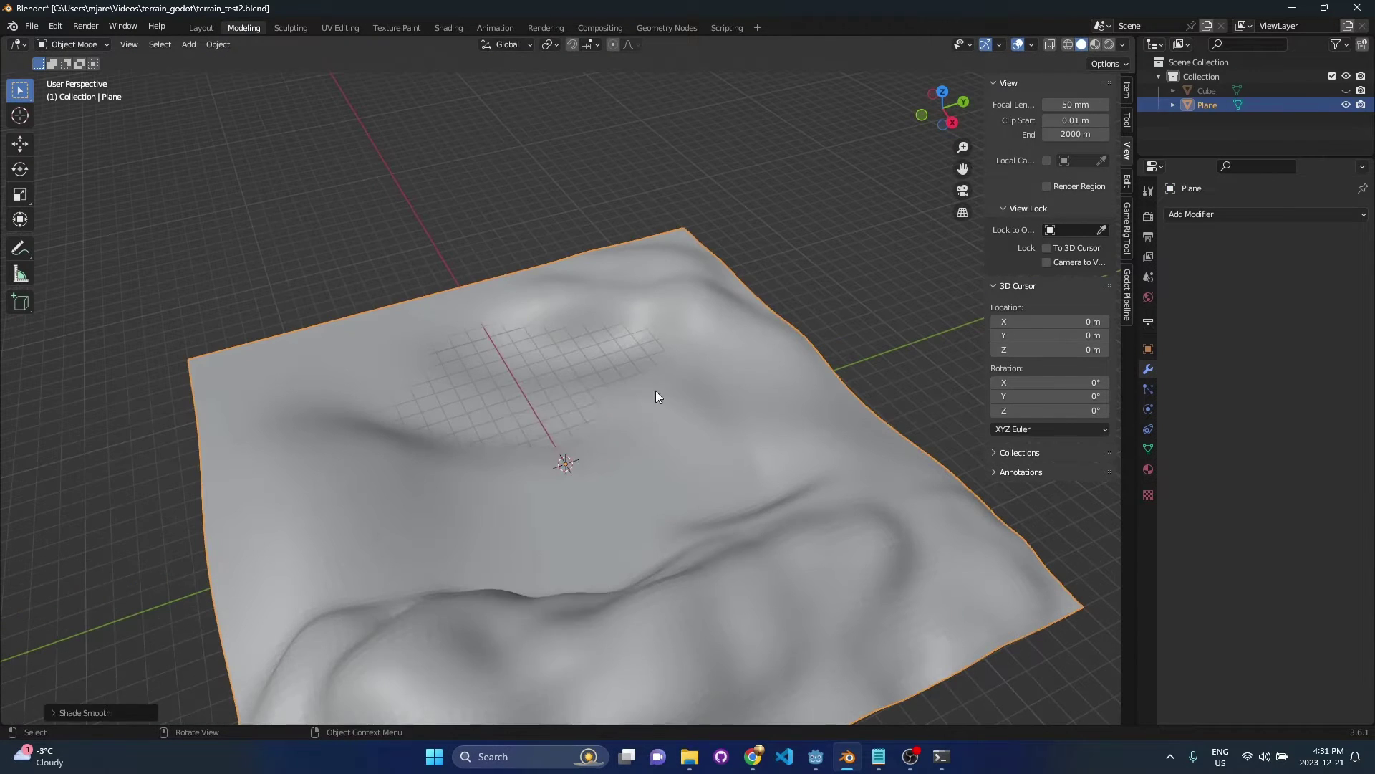
# Resume sculpting the smoothed plane and sharpen the foot of the ridge with the Crease brush
pyautogui.click(290, 28)
pyautogui.moveTo(658, 348)
pyautogui.mouseDown(button='middle')
pyautogui.moveTo(482, 396)
pyautogui.moveTo(543, 383)
pyautogui.mouseUp(button='middle')
pyautogui.click(20, 290)
pyautogui.moveTo(697, 282)
pyautogui.mouseDown(button='middle')
pyautogui.moveTo(613, 332)
pyautogui.moveTo(525, 324)
pyautogui.mouseUp(button='middle')
pyautogui.moveTo(706, 353)
pyautogui.mouseDown(button='middle')
pyautogui.moveTo(389, 375)
pyautogui.moveTo(354, 301)
pyautogui.moveTo(430, 348)
pyautogui.moveTo(215, 359)
pyautogui.moveTo(501, 423)
pyautogui.moveTo(630, 375)
pyautogui.moveTo(385, 502)
pyautogui.moveTo(332, 482)
pyautogui.moveTo(501, 347)
pyautogui.moveTo(531, 363)
pyautogui.moveTo(573, 287)
pyautogui.moveTo(513, 307)
pyautogui.mouseUp(button='middle')
pyautogui.moveTo(424, 375)
pyautogui.mouseDown(button='middle')
pyautogui.moveTo(488, 261)
pyautogui.moveTo(399, 307)
pyautogui.mouseUp(button='middle')
# Reshape the slopes around the ridge with the Draw brush at a 62 px radius
pyautogui.press('x')
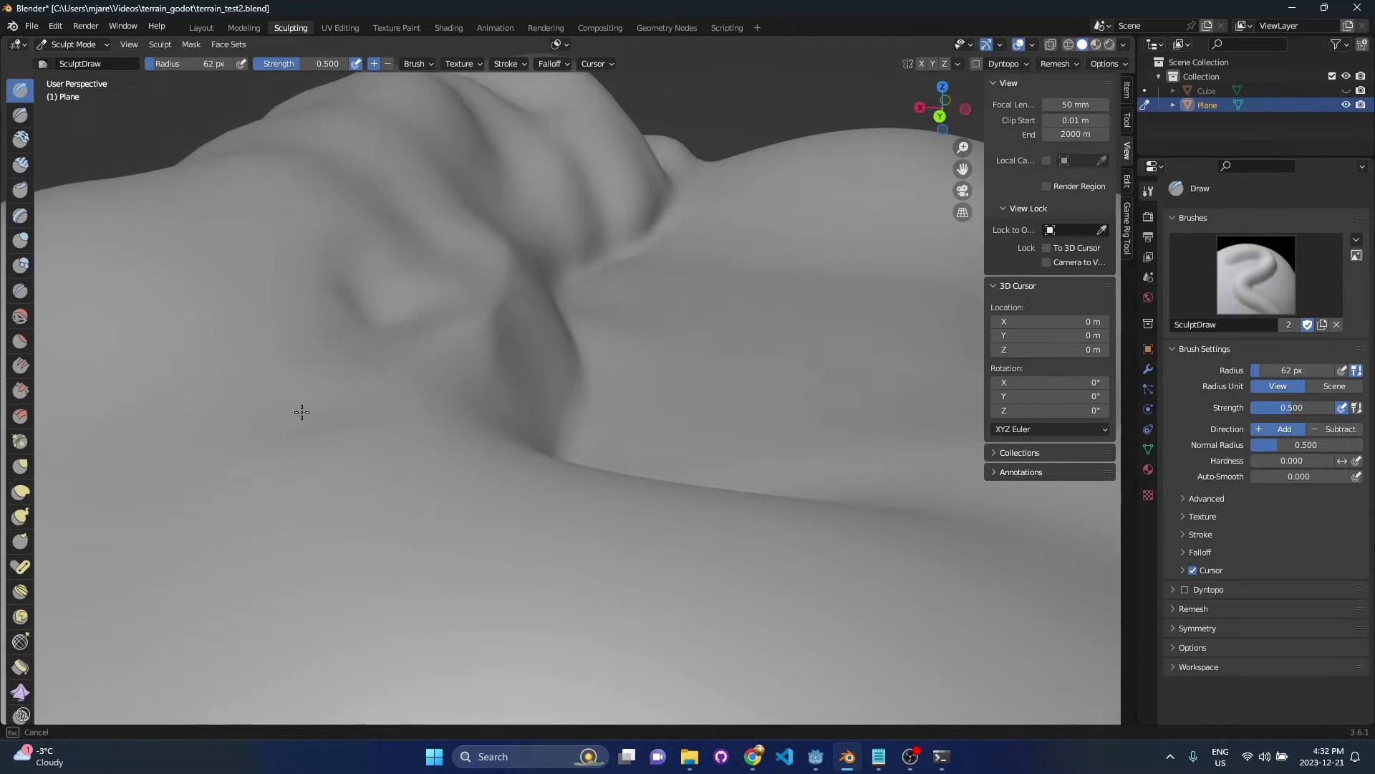
pyautogui.moveTo(322, 347); pyautogui.dragTo(482, 313, button='middle')
pyautogui.moveTo(716, 316)
pyautogui.mouseDown(button='middle')
pyautogui.moveTo(575, 374)
pyautogui.moveTo(91, 167)
pyautogui.mouseUp(button='middle')
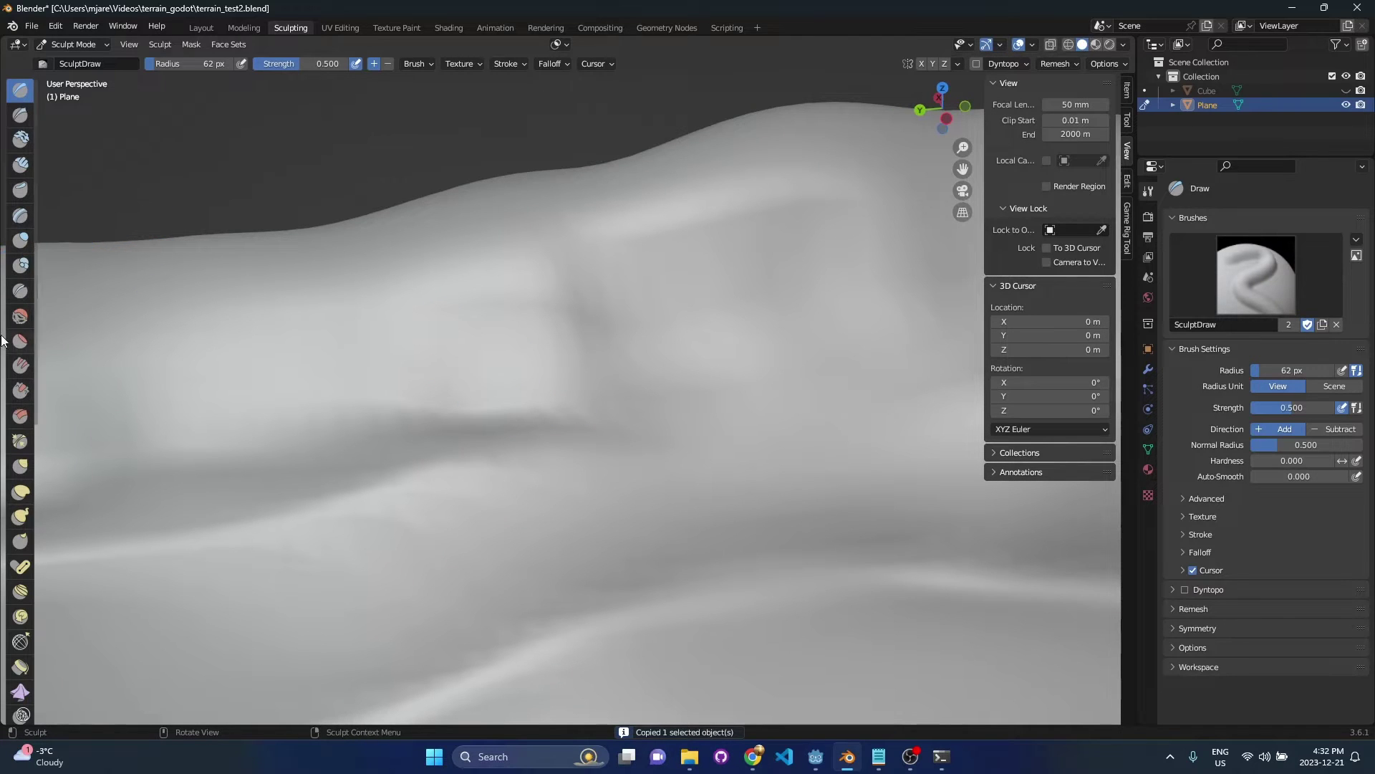
# Sharpen the folds along the ridge with the Crease brush at a 105 px radius
pyautogui.click(20, 290)
pyautogui.moveTo(578, 445); pyautogui.dragTo(490, 464, button='middle')
pyautogui.moveTo(589, 556); pyautogui.dragTo(737, 578, button='middle')
# Try alternative MatCap viewport lighting and settle on a brown clay MatCap to make the relief easier to read
pyautogui.click(1124, 45)
pyautogui.click(1106, 149)
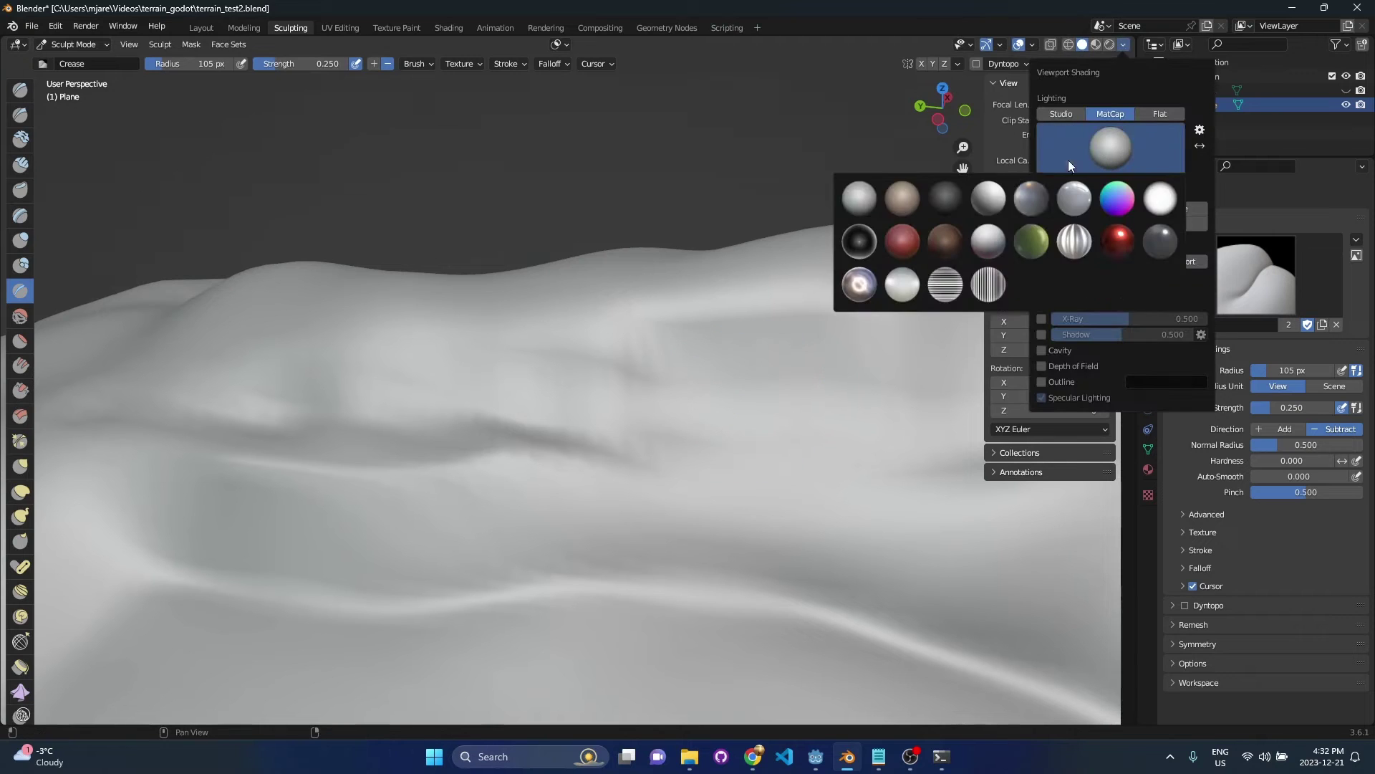
pyautogui.click(860, 241)
pyautogui.moveTo(609, 401)
pyautogui.mouseDown(button='middle')
pyautogui.moveTo(485, 444)
pyautogui.moveTo(552, 369)
pyautogui.moveTo(688, 322)
pyautogui.mouseUp(button='middle')
pyautogui.click(1124, 45)
pyautogui.click(1109, 150)
pyautogui.click(945, 242)
# Sharpen the ridge's corner, its inner foot and the adjacent mounds with the Crease brush at a 105 px radius
pyautogui.moveTo(811, 285)
pyautogui.mouseDown(button='middle')
pyautogui.moveTo(620, 507)
pyautogui.moveTo(628, 545)
pyautogui.moveTo(445, 482)
pyautogui.moveTo(498, 439)
pyautogui.moveTo(341, 427)
pyautogui.moveTo(734, 490)
pyautogui.moveTo(495, 402)
pyautogui.moveTo(553, 267)
pyautogui.moveTo(561, 461)
pyautogui.moveTo(722, 361)
pyautogui.moveTo(492, 415)
pyautogui.moveTo(608, 402)
pyautogui.moveTo(738, 454)
pyautogui.moveTo(588, 285)
pyautogui.moveTo(693, 310)
pyautogui.moveTo(676, 236)
pyautogui.mouseUp(button='middle')
pyautogui.press('x')
pyautogui.hotkey('shift', 'c')
pyautogui.moveTo(656, 292)
pyautogui.mouseDown(button='middle')
pyautogui.moveTo(608, 251)
pyautogui.moveTo(630, 408)
pyautogui.moveTo(611, 388)
pyautogui.mouseUp(button='middle')
pyautogui.moveTo(767, 461)
pyautogui.mouseDown(button='middle')
pyautogui.moveTo(688, 472)
pyautogui.moveTo(678, 488)
pyautogui.mouseUp(button='middle')
pyautogui.moveTo(498, 571); pyautogui.dragTo(722, 405, button='middle')
pyautogui.moveTo(524, 427)
pyautogui.mouseDown(button='middle')
pyautogui.moveTo(519, 531)
pyautogui.moveTo(445, 415)
pyautogui.moveTo(663, 414)
pyautogui.mouseUp(button='middle')
pyautogui.moveTo(462, 385); pyautogui.dragTo(384, 454, button='middle')
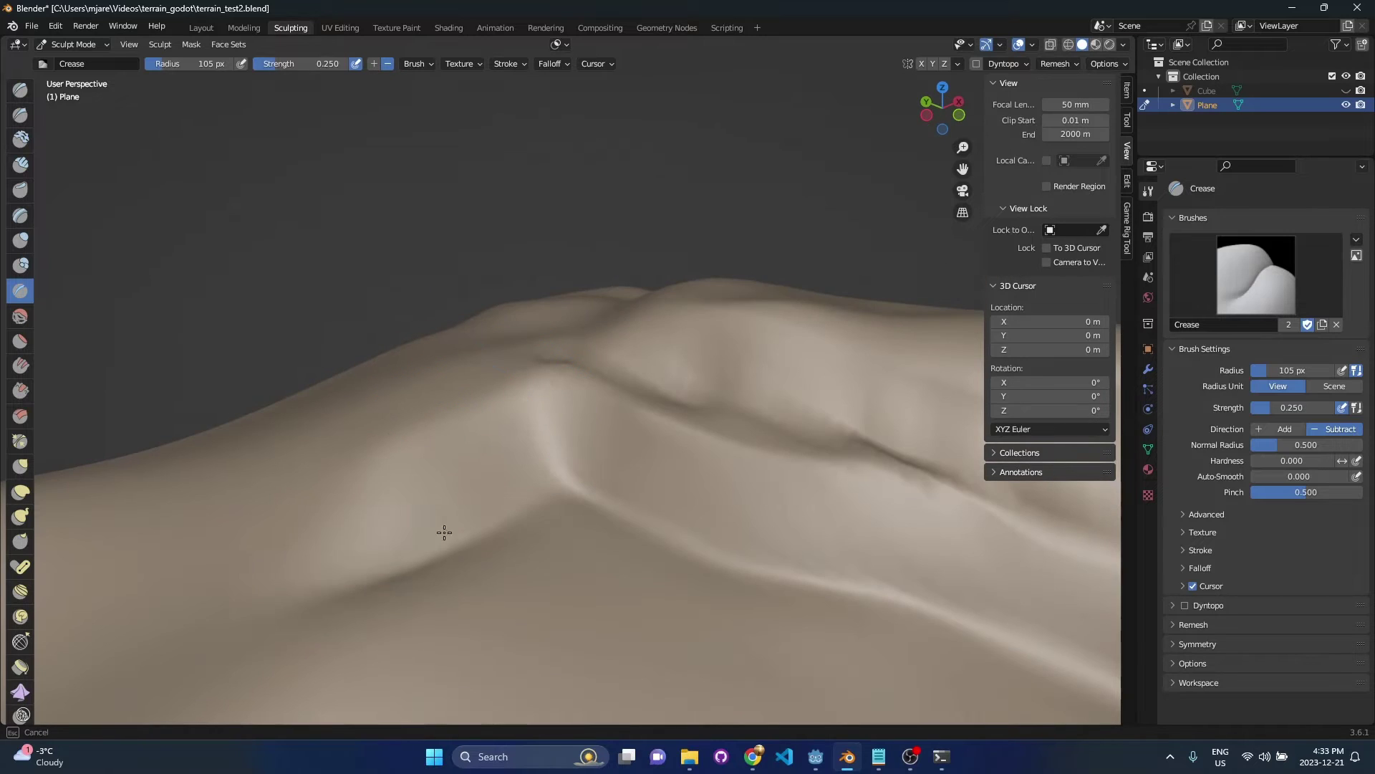
pyautogui.moveTo(227, 598)
pyautogui.mouseDown(button='middle')
pyautogui.moveTo(715, 454)
pyautogui.moveTo(513, 429)
pyautogui.moveTo(716, 393)
pyautogui.moveTo(452, 518)
pyautogui.moveTo(407, 461)
pyautogui.mouseUp(button='middle')
pyautogui.moveTo(339, 330); pyautogui.dragTo(503, 421, button='middle')
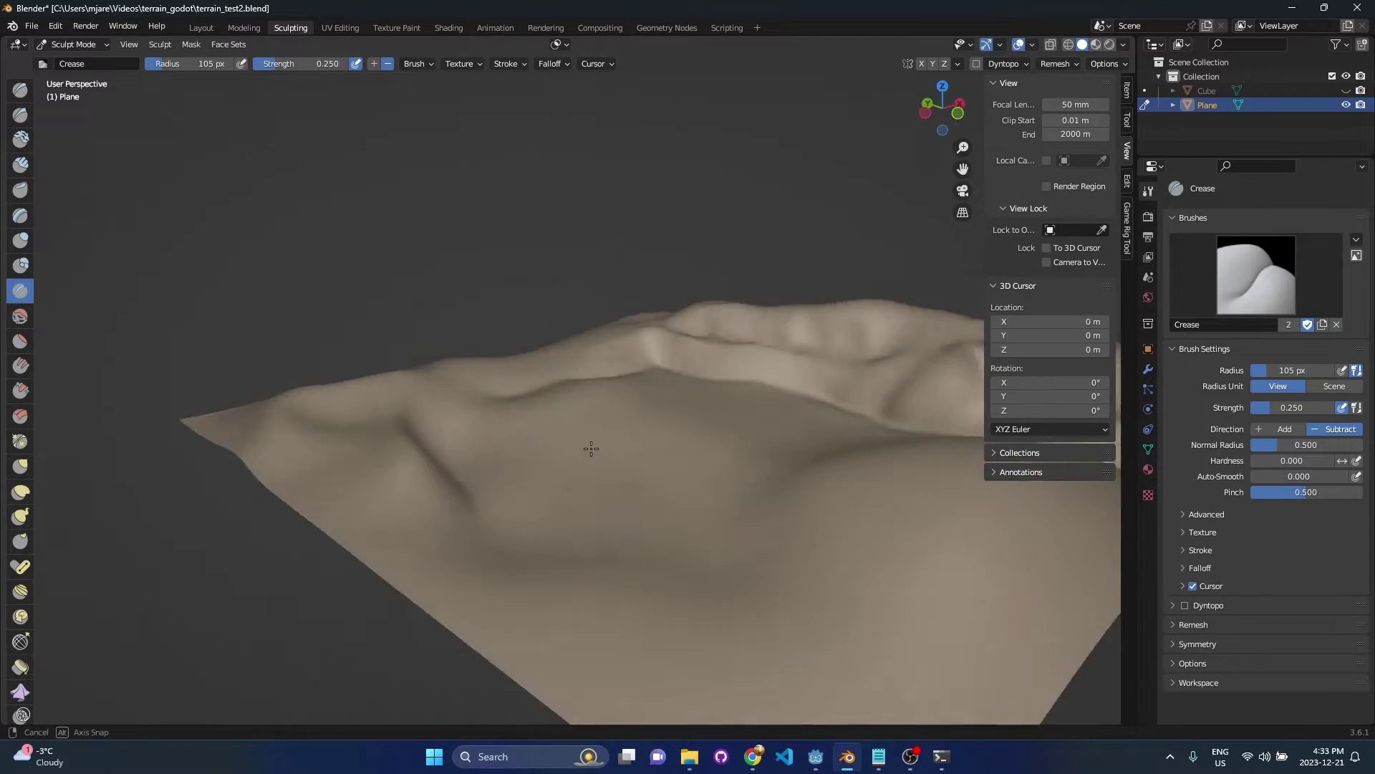
pyautogui.moveTo(626, 450); pyautogui.dragTo(540, 371, button='middle')
# Try unwrapping the whole terrain mesh with Unwrap in the UV Editing workspace, and undo the unwrap
pyautogui.click(350, 29)
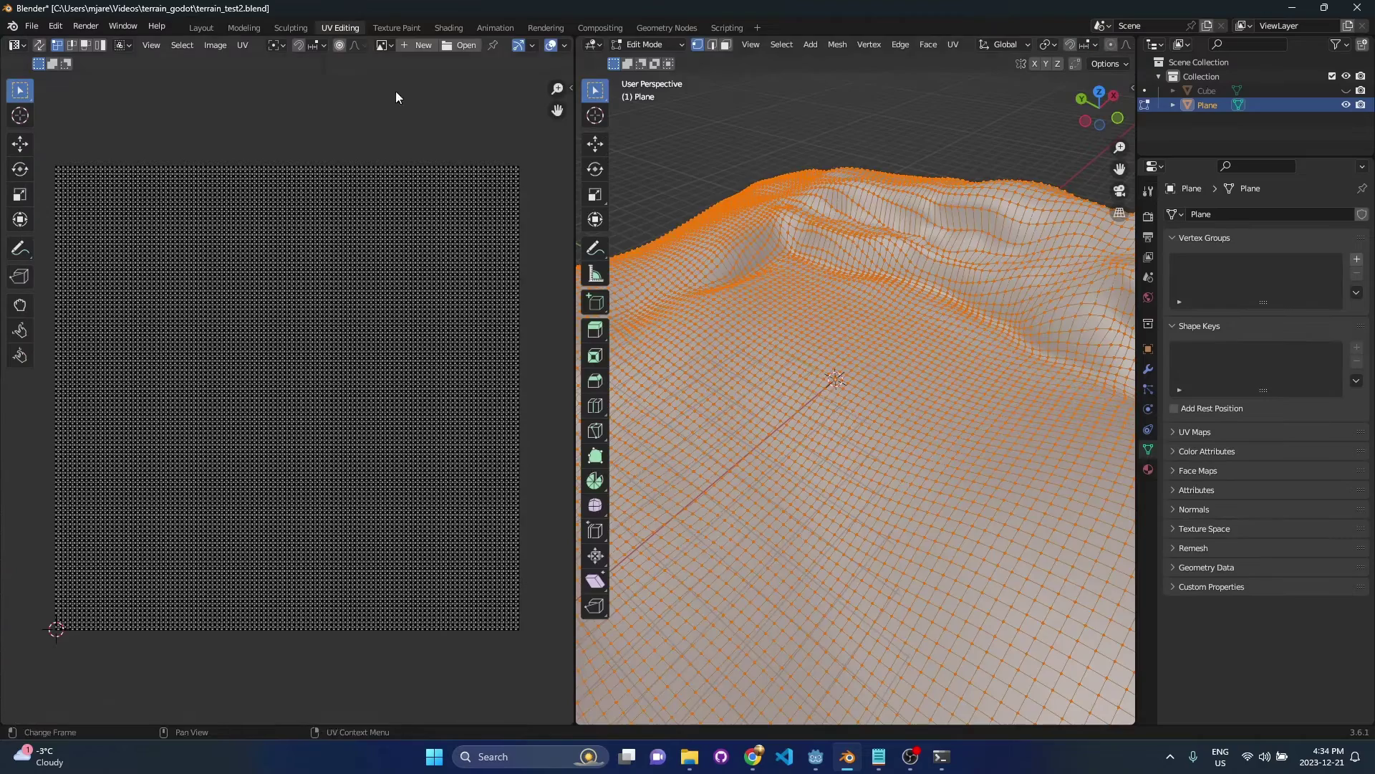
pyautogui.moveTo(857, 373); pyautogui.dragTo(987, 397, button='middle')
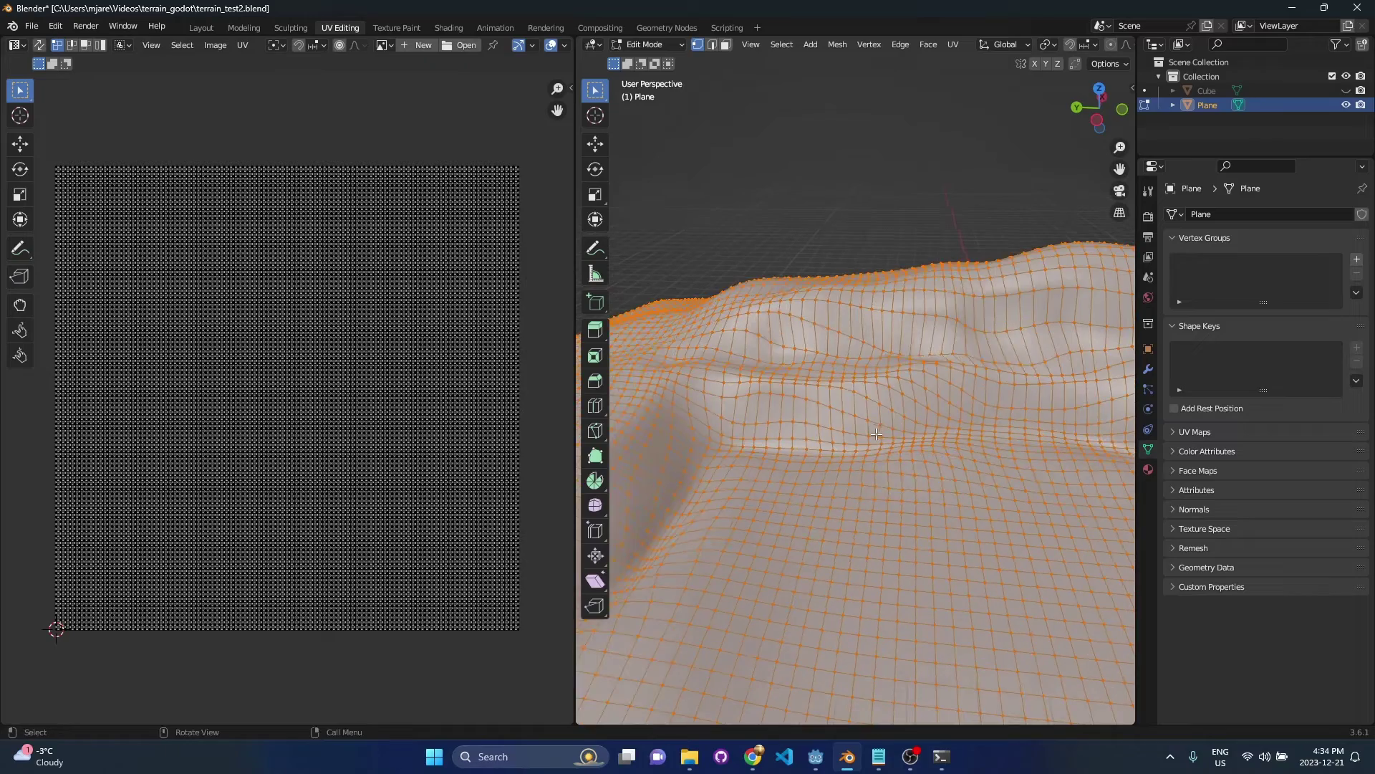
pyautogui.moveTo(853, 419)
pyautogui.mouseDown(button='middle')
pyautogui.moveTo(943, 435)
pyautogui.moveTo(890, 451)
pyautogui.moveTo(860, 422)
pyautogui.mouseUp(button='middle')
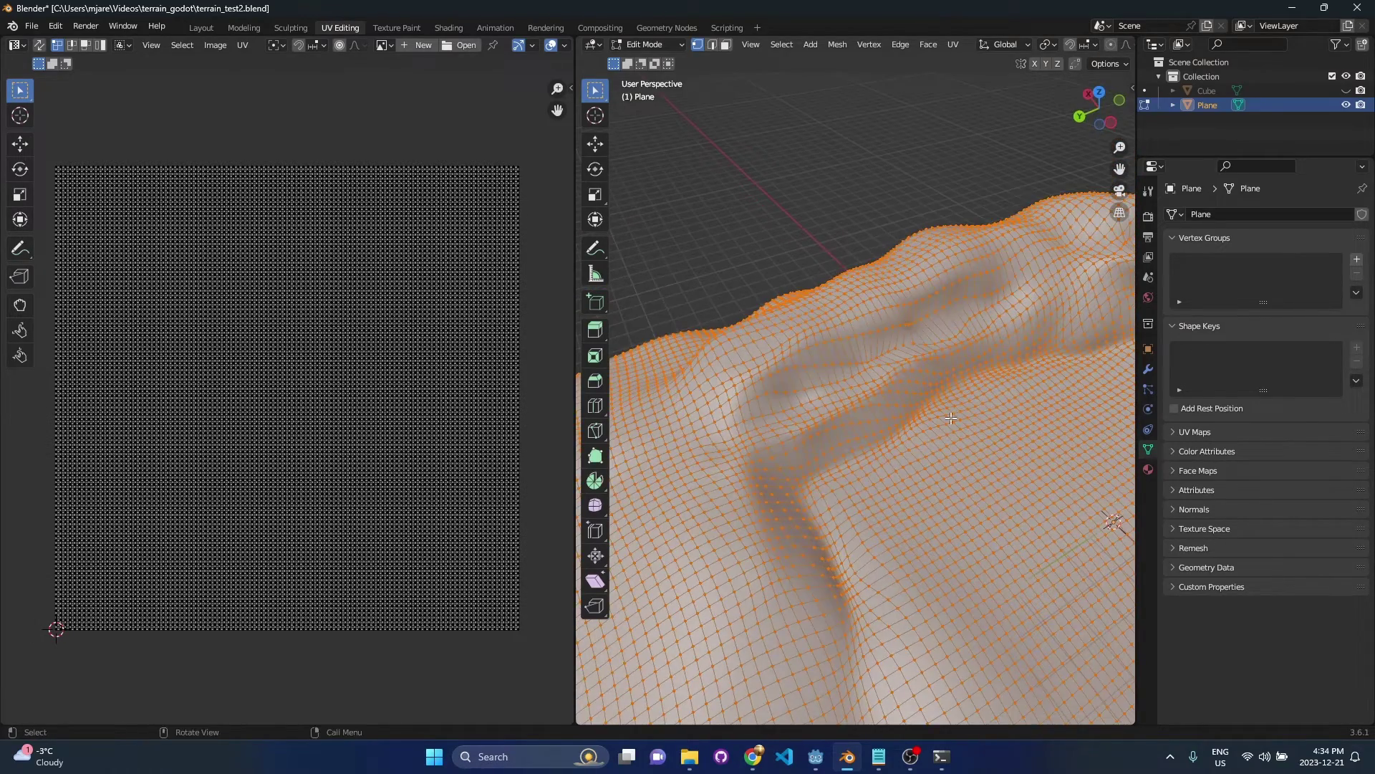
pyautogui.scroll(-5, 888, 417)
pyautogui.moveTo(1013, 345); pyautogui.dragTo(888, 340, button='middle')
pyautogui.click(954, 47)
pyautogui.click(979, 61)
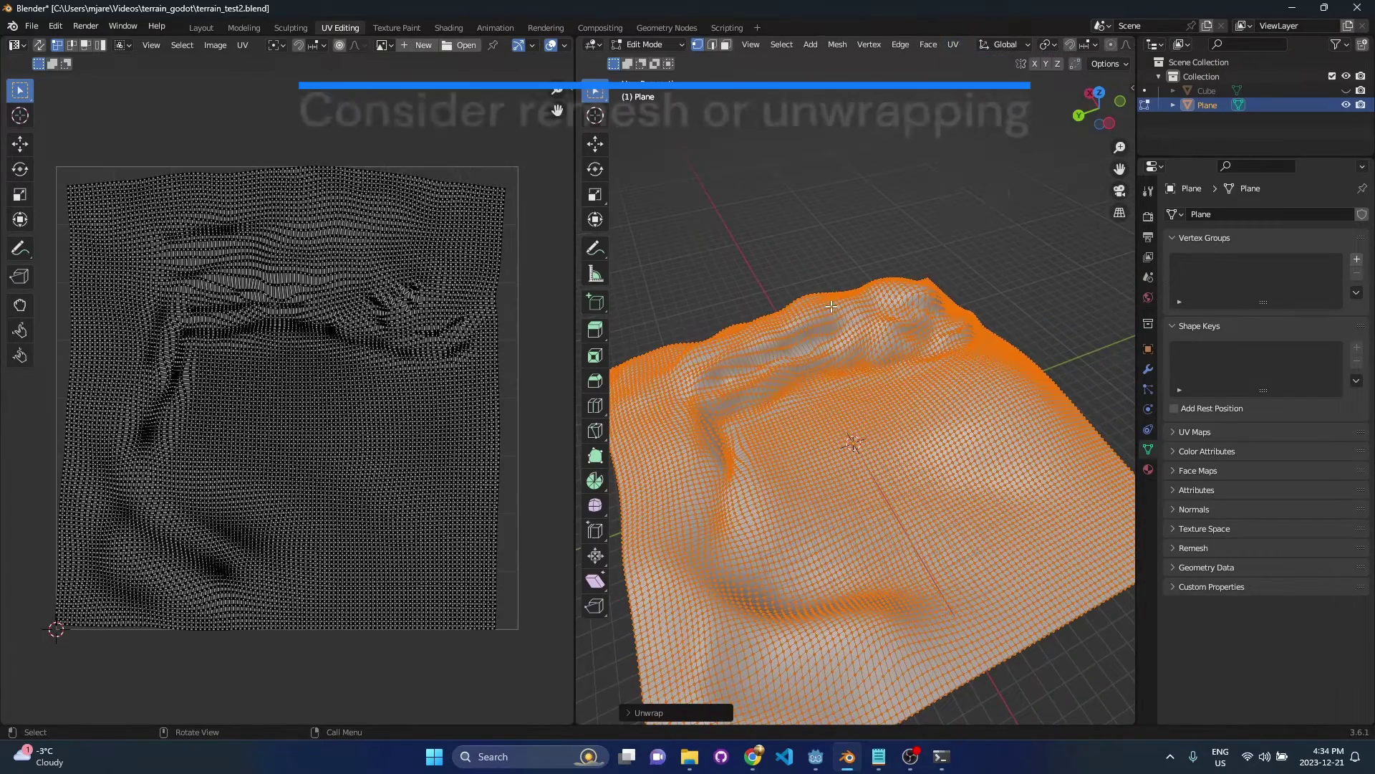
pyautogui.scroll(3, 283, 382)
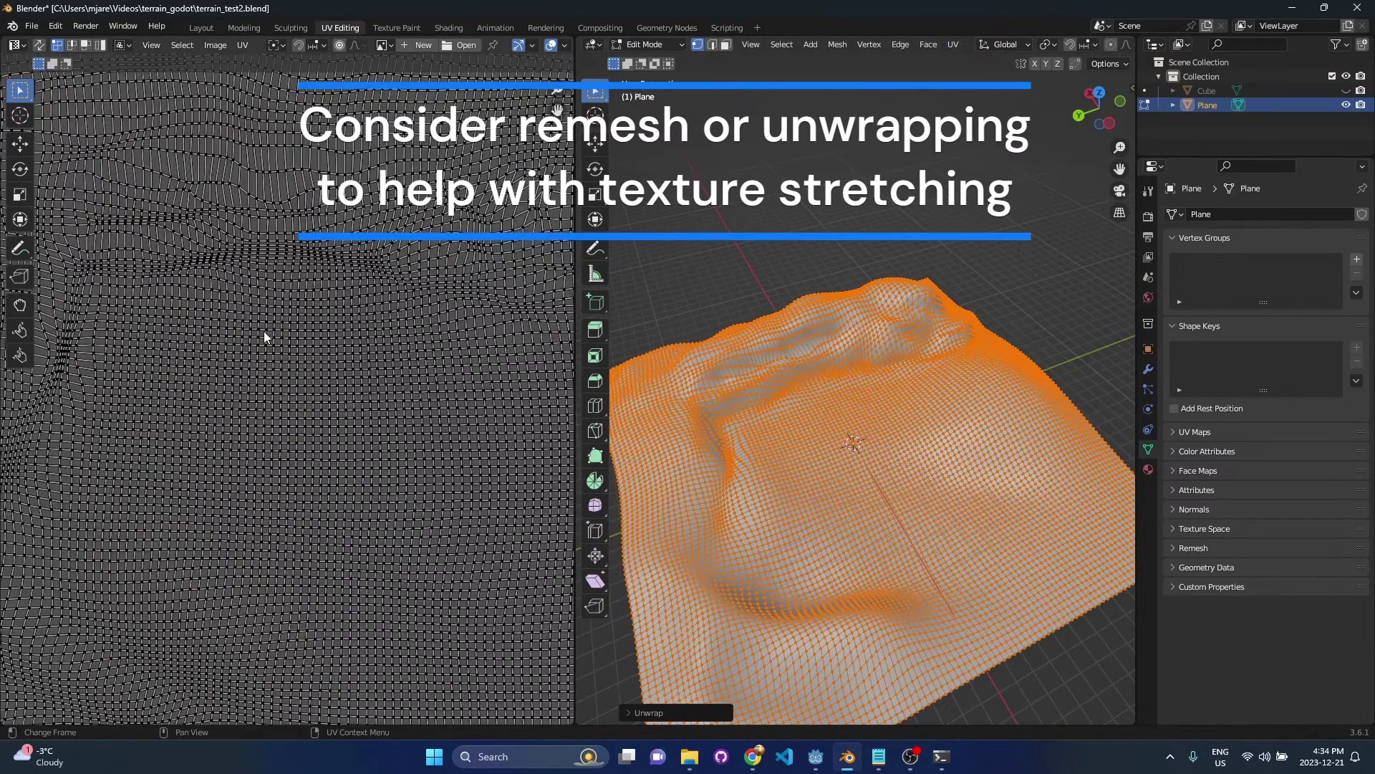
pyautogui.scroll(-4, 880, 430)
pyautogui.hotkey('ctrl', 'z')
pyautogui.scroll(6, 882, 429)
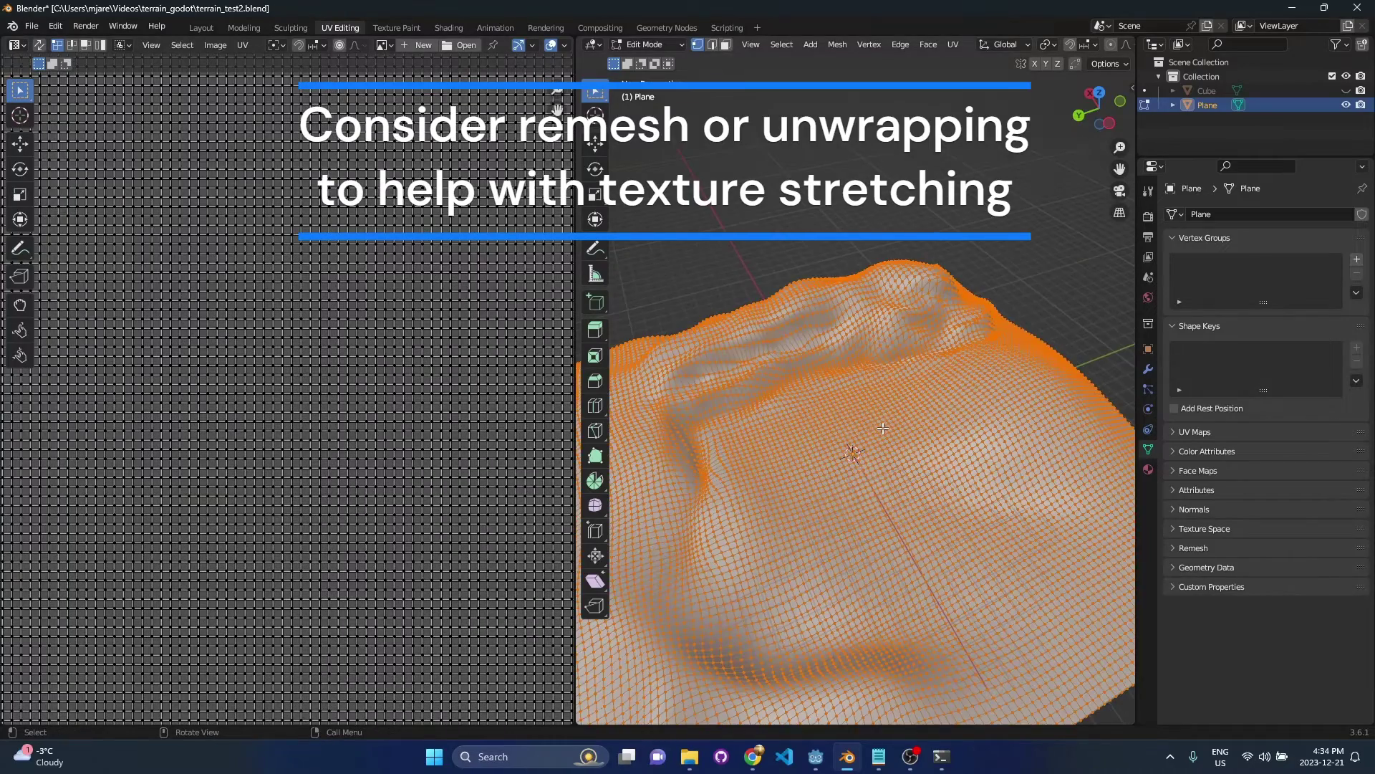
# Return the terrain to Object Mode, inspect its shape from several sides and save the file
pyautogui.moveTo(864, 434); pyautogui.dragTo(774, 475, button='middle')
pyautogui.press('Tab')
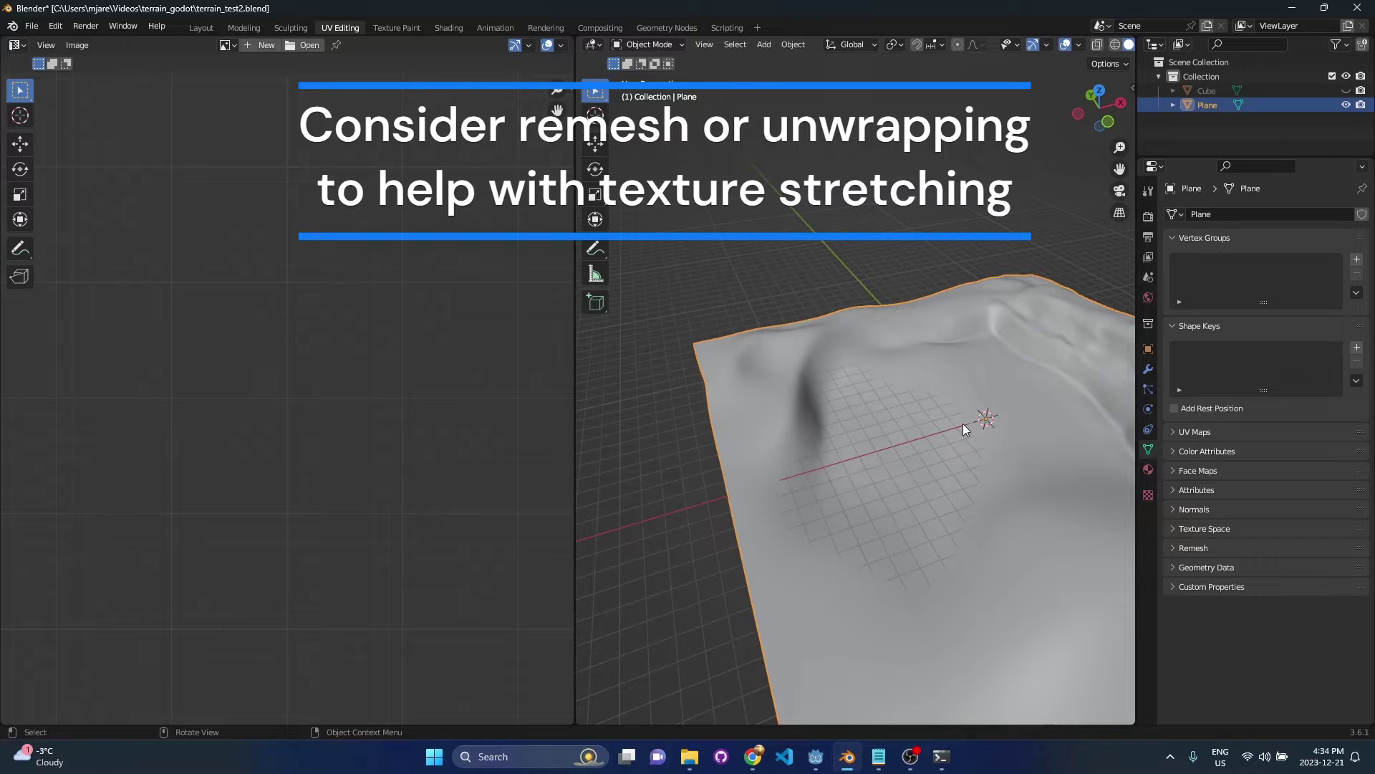
pyautogui.moveTo(967, 420); pyautogui.dragTo(1058, 392, button='middle')
pyautogui.scroll(3, 869, 357)
pyautogui.scroll(2, 887, 474)
pyautogui.scroll(-3, 887, 442)
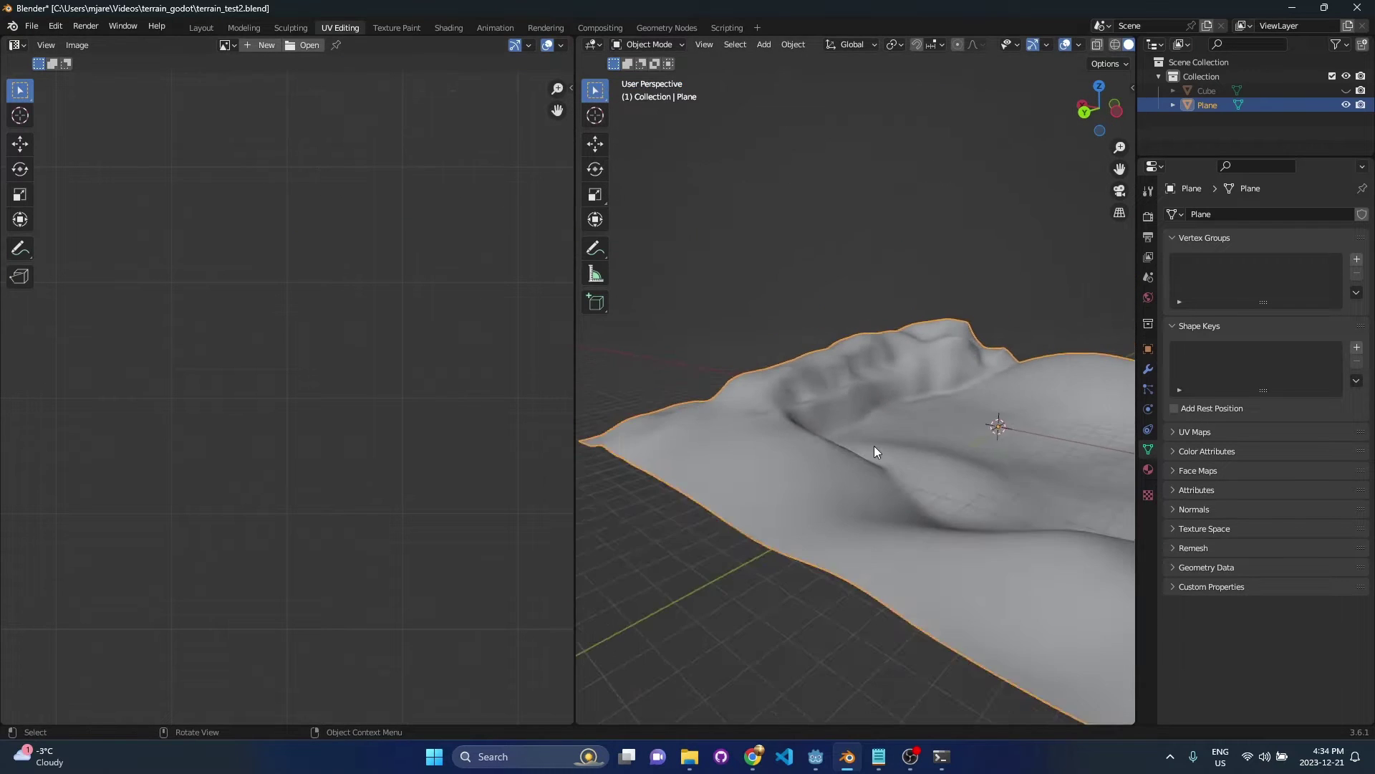
pyautogui.moveTo(989, 458); pyautogui.dragTo(896, 395, button='middle')
pyautogui.scroll(-3, 904, 472)
pyautogui.hotkey('ctrl', 's')
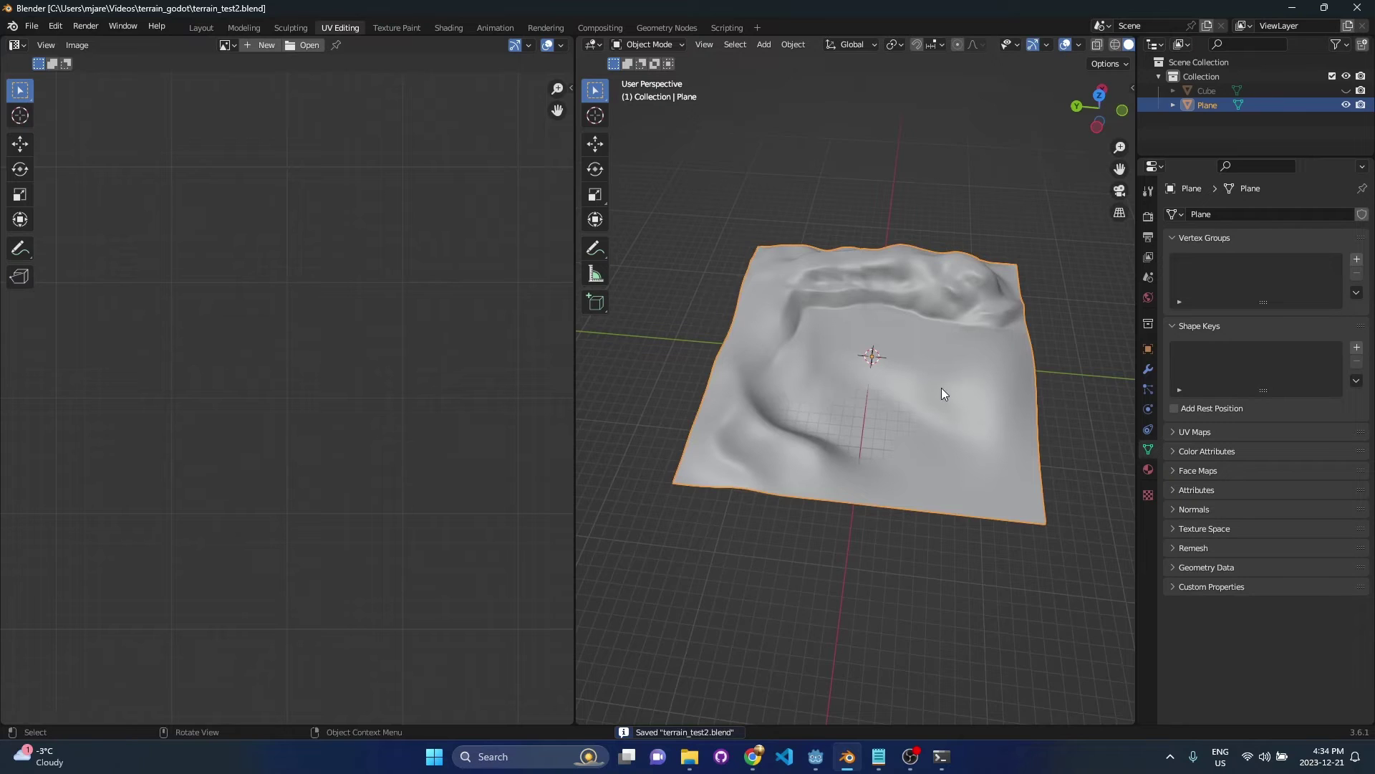
# Create a new material on the terrain plane and open it in the Shading workspace with an enlarged node editor
pyautogui.click(1148, 469)
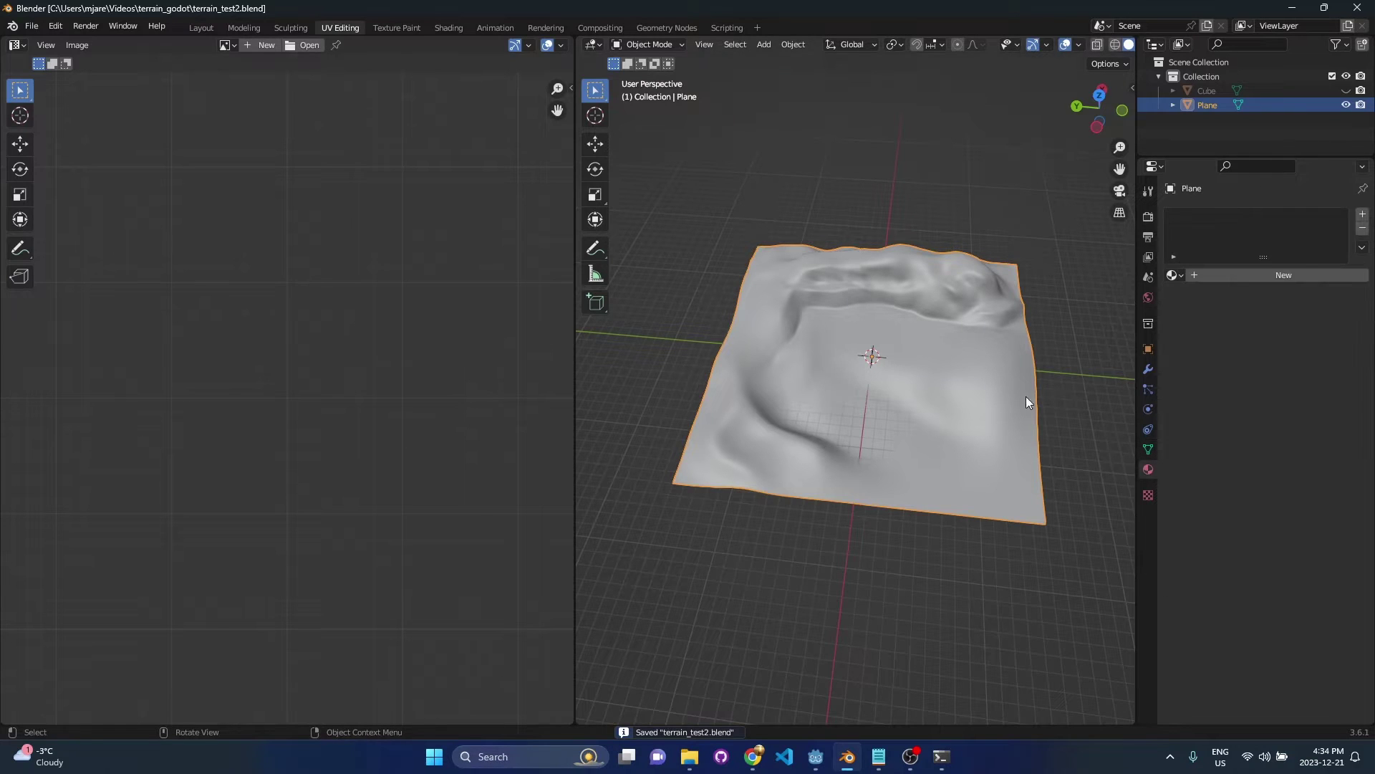
pyautogui.click(1307, 275)
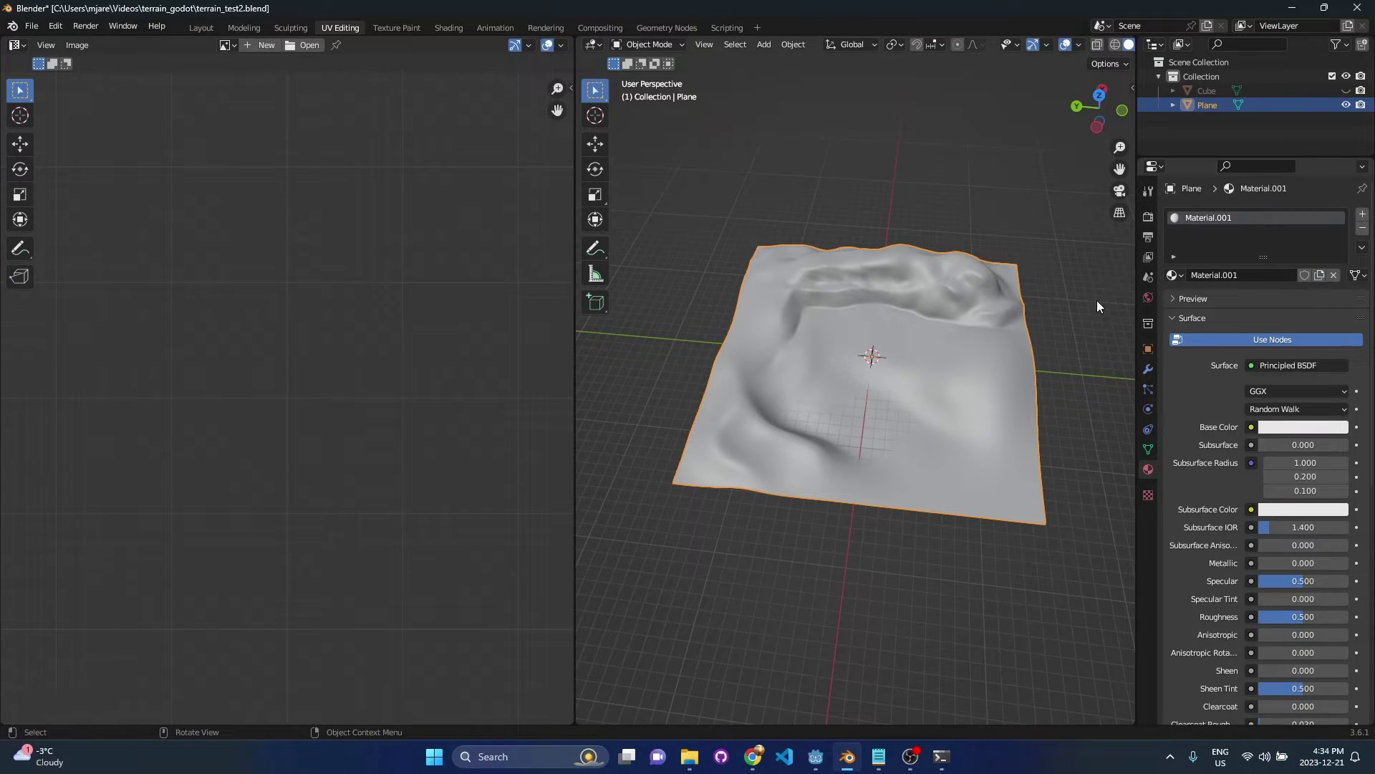
pyautogui.click(450, 28)
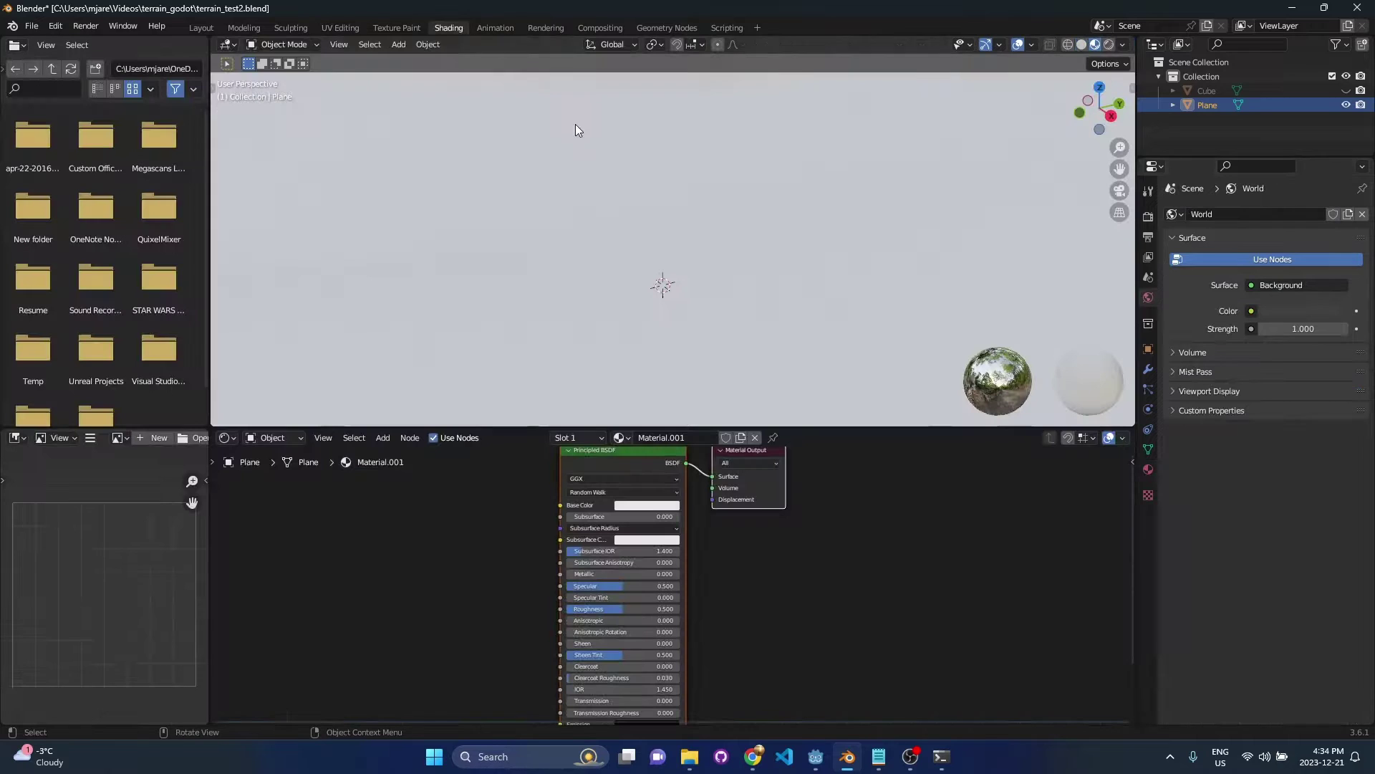
pyautogui.moveTo(829, 426); pyautogui.dragTo(829, 304)
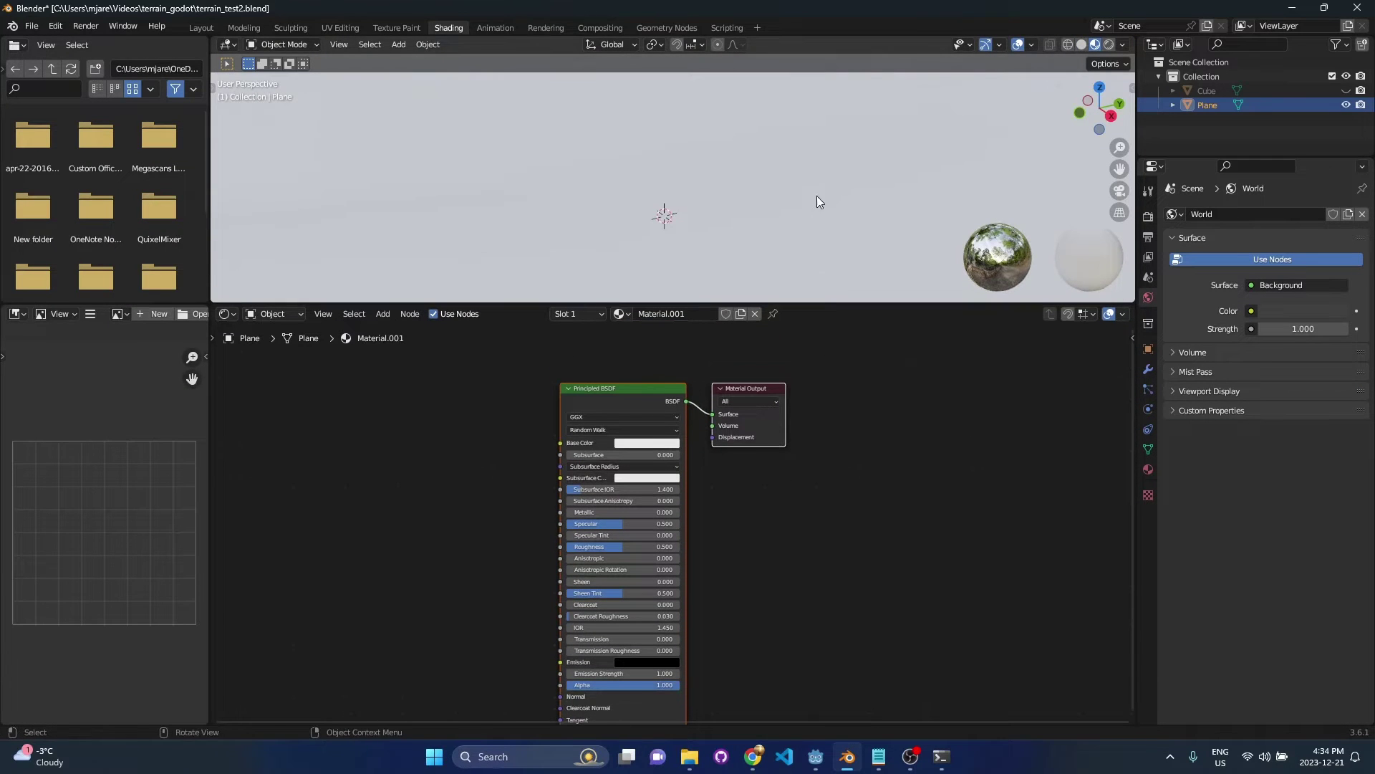
pyautogui.moveTo(737, 192); pyautogui.dragTo(744, 215, button='middle')
pyautogui.scroll(-3, 912, 444)
pyautogui.moveTo(810, 467); pyautogui.dragTo(871, 441, button='middle')
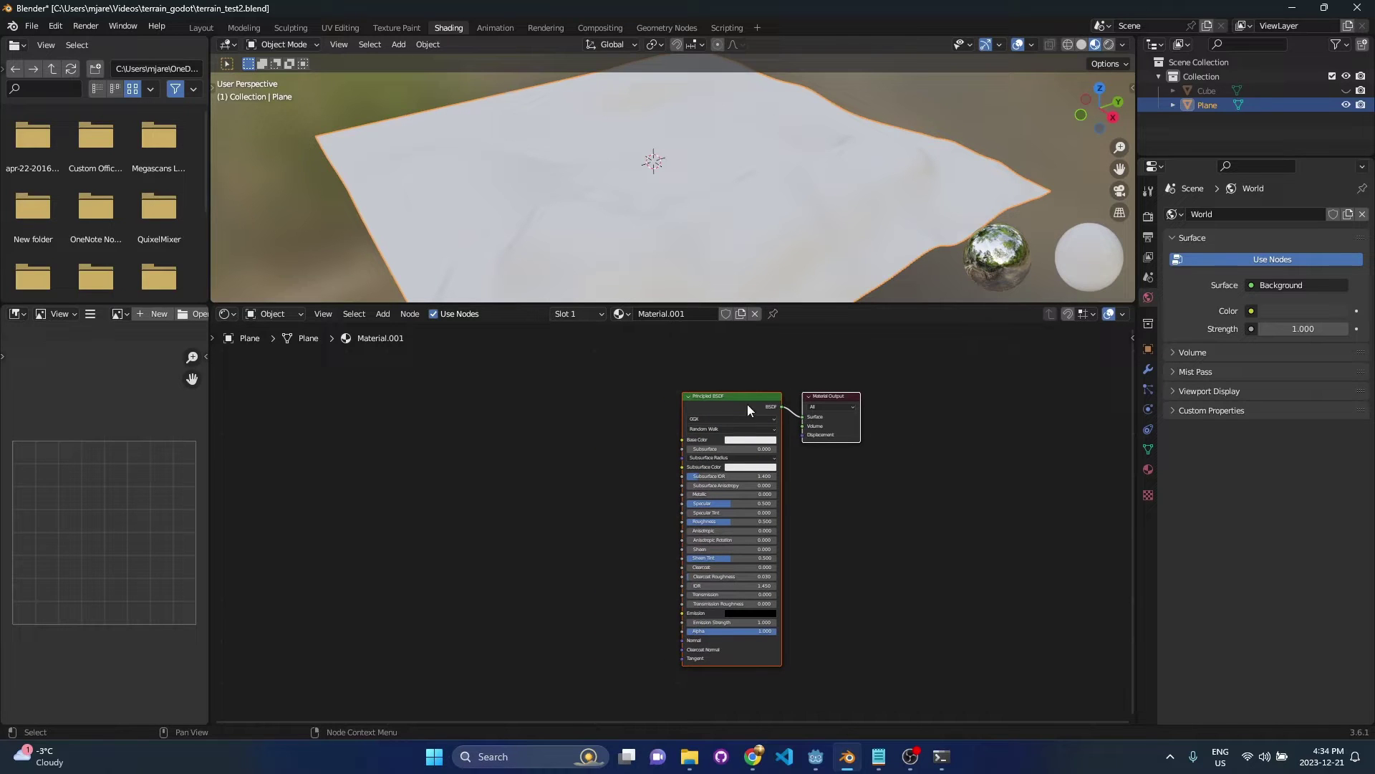
# Duplicate the Principled BSDF node and spread the two shaders apart, keeping the original linked to the Material Output
pyautogui.click(561, 462)
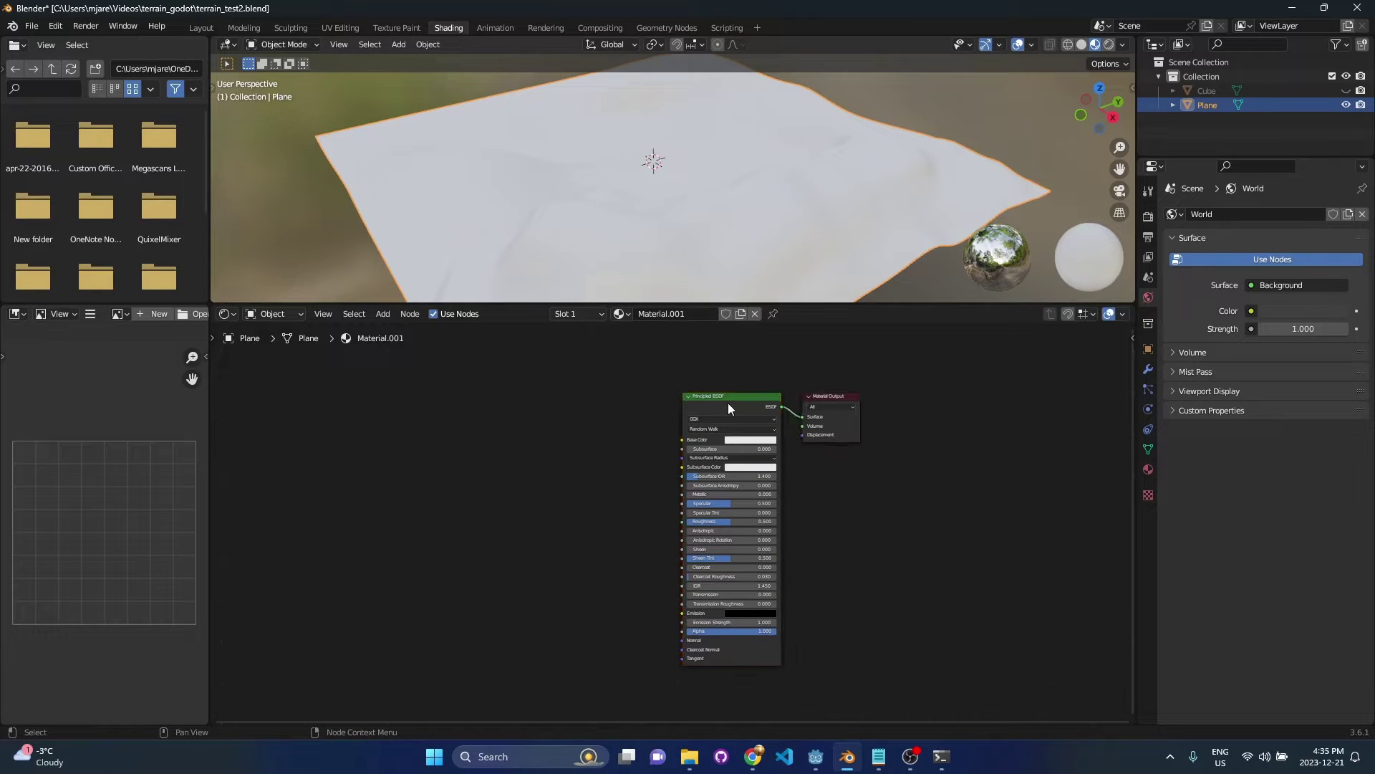
pyautogui.click(728, 400)
pyautogui.hotkey('shift', 'd')
pyautogui.click(533, 462)
pyautogui.moveTo(827, 503); pyautogui.dragTo(901, 434, button='middle')
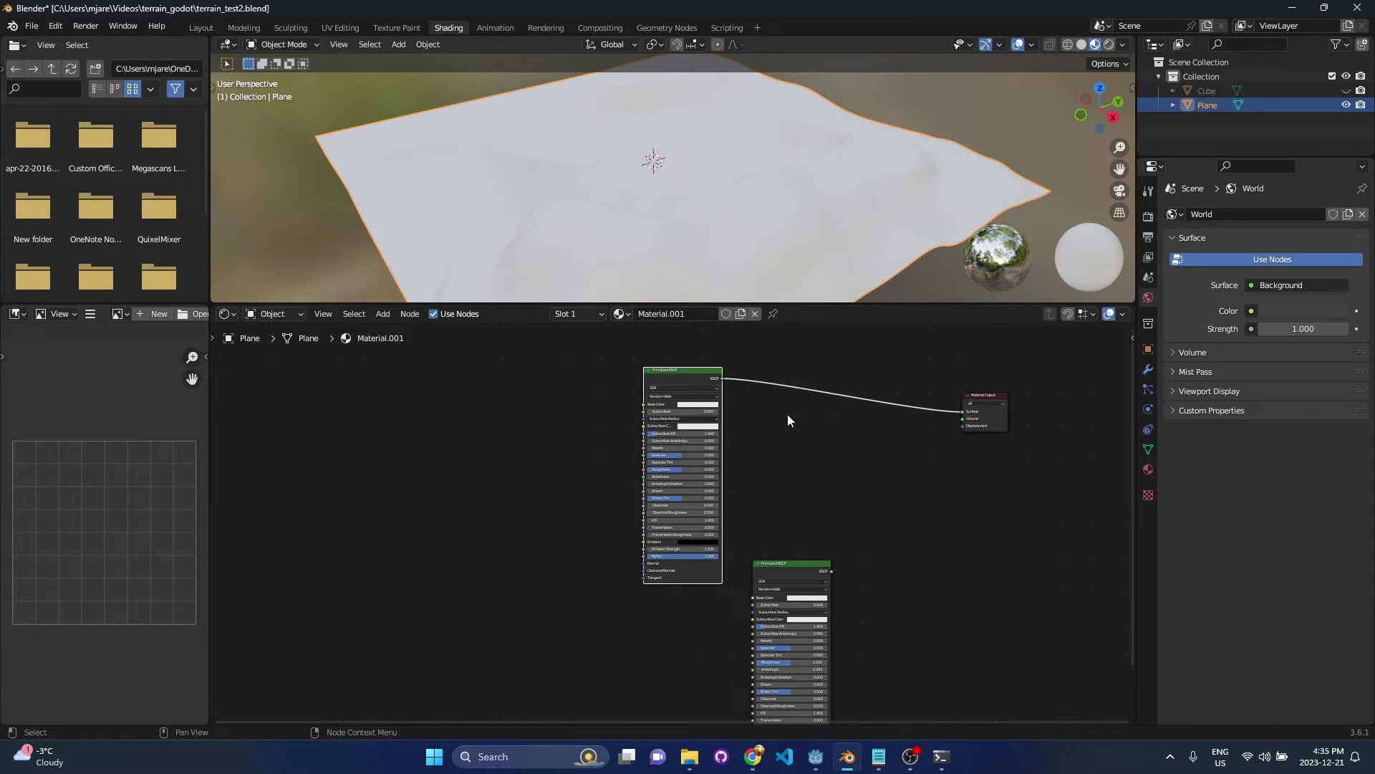
pyautogui.click(788, 414)
pyautogui.click(703, 379)
pyautogui.moveTo(688, 369); pyautogui.dragTo(696, 359)
pyautogui.scroll(2, 742, 397)
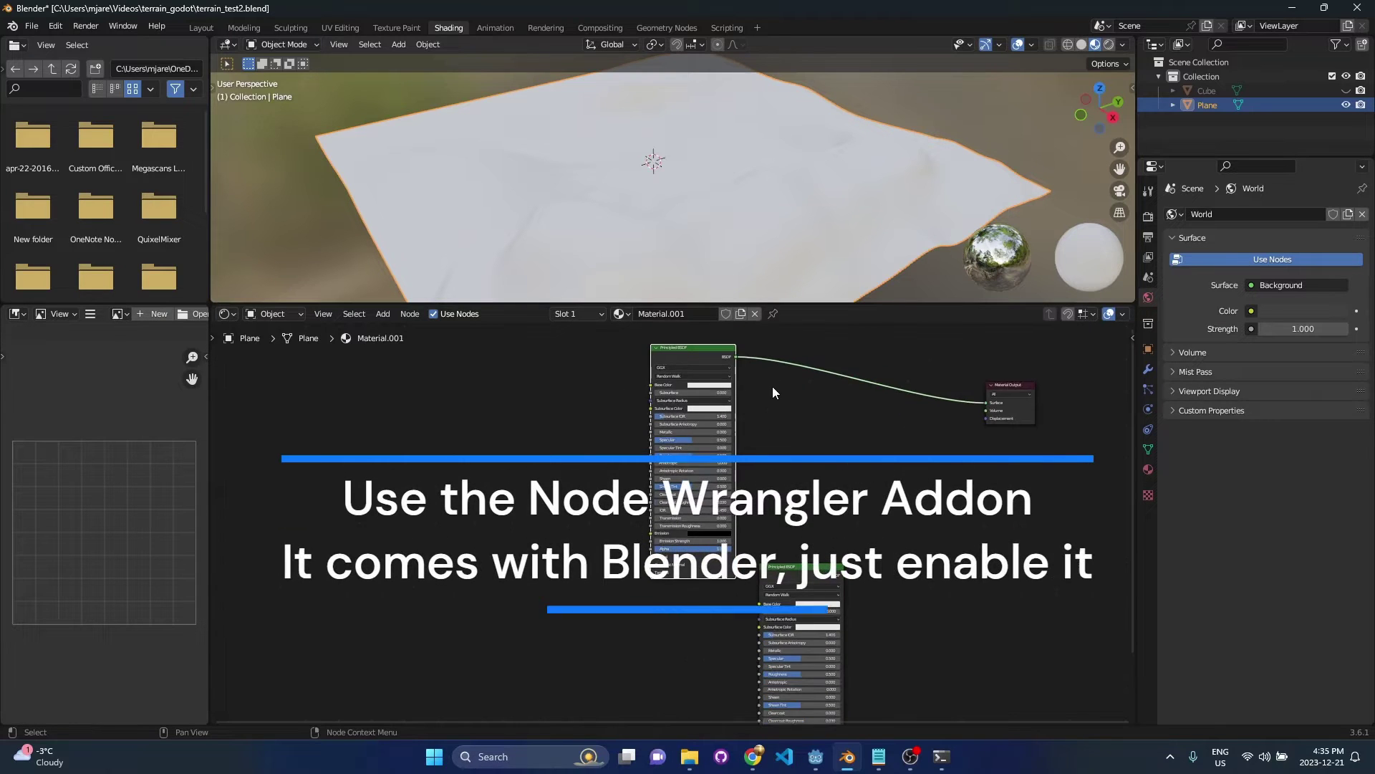
# Run Node Wrangler's Principled Texture Setup on the linked shader with the Ground037_4K-JPG Color, NormalGL and Roughness images
pyautogui.hotkey('ctrl', 'shift', 't')
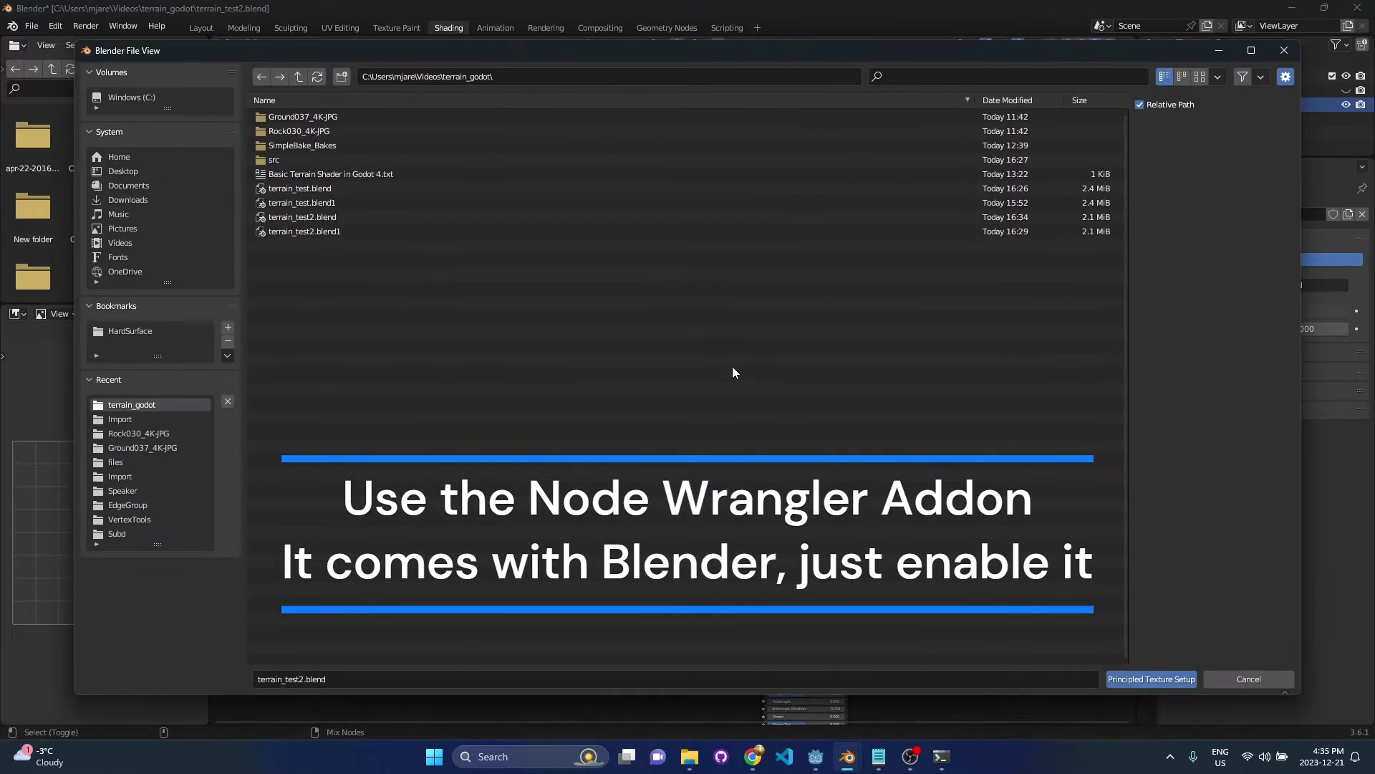
pyautogui.doubleClick(344, 117)
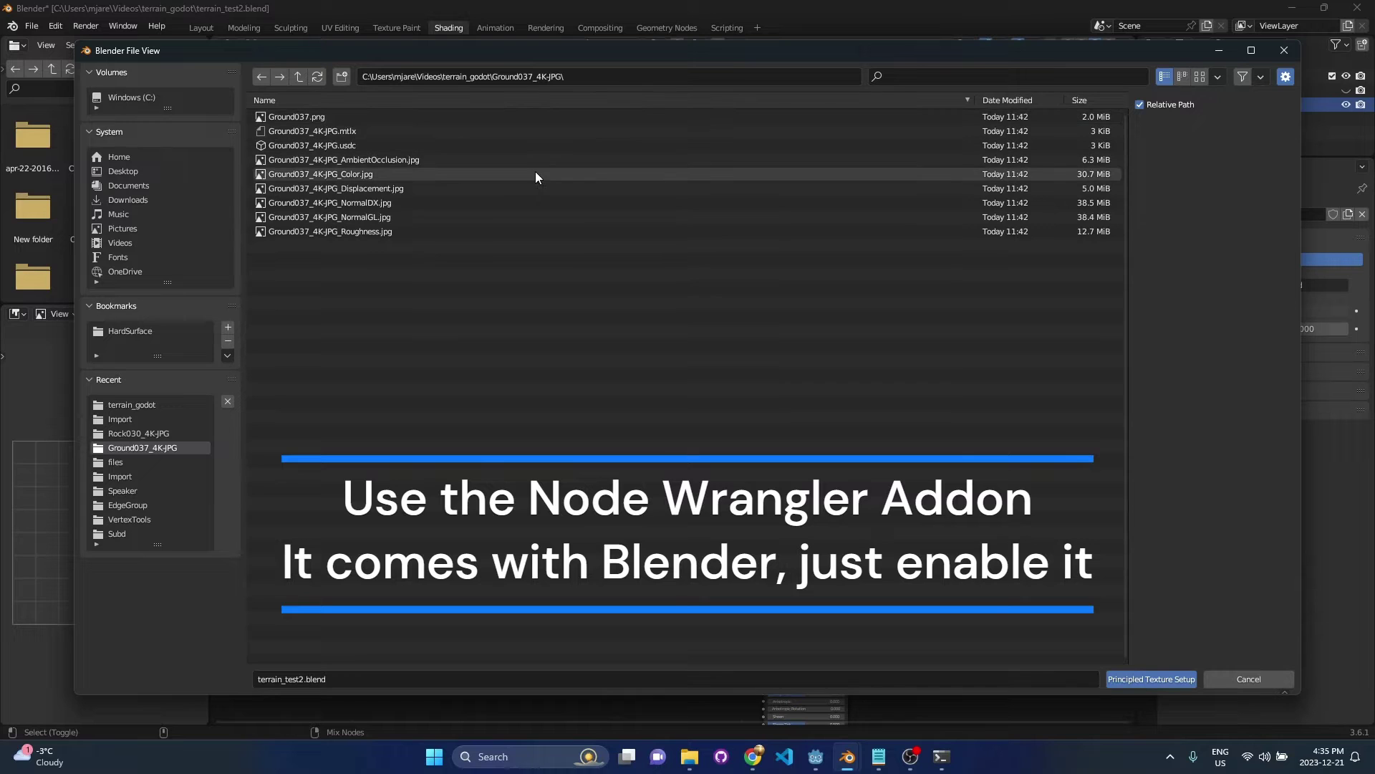
pyautogui.click(459, 174)
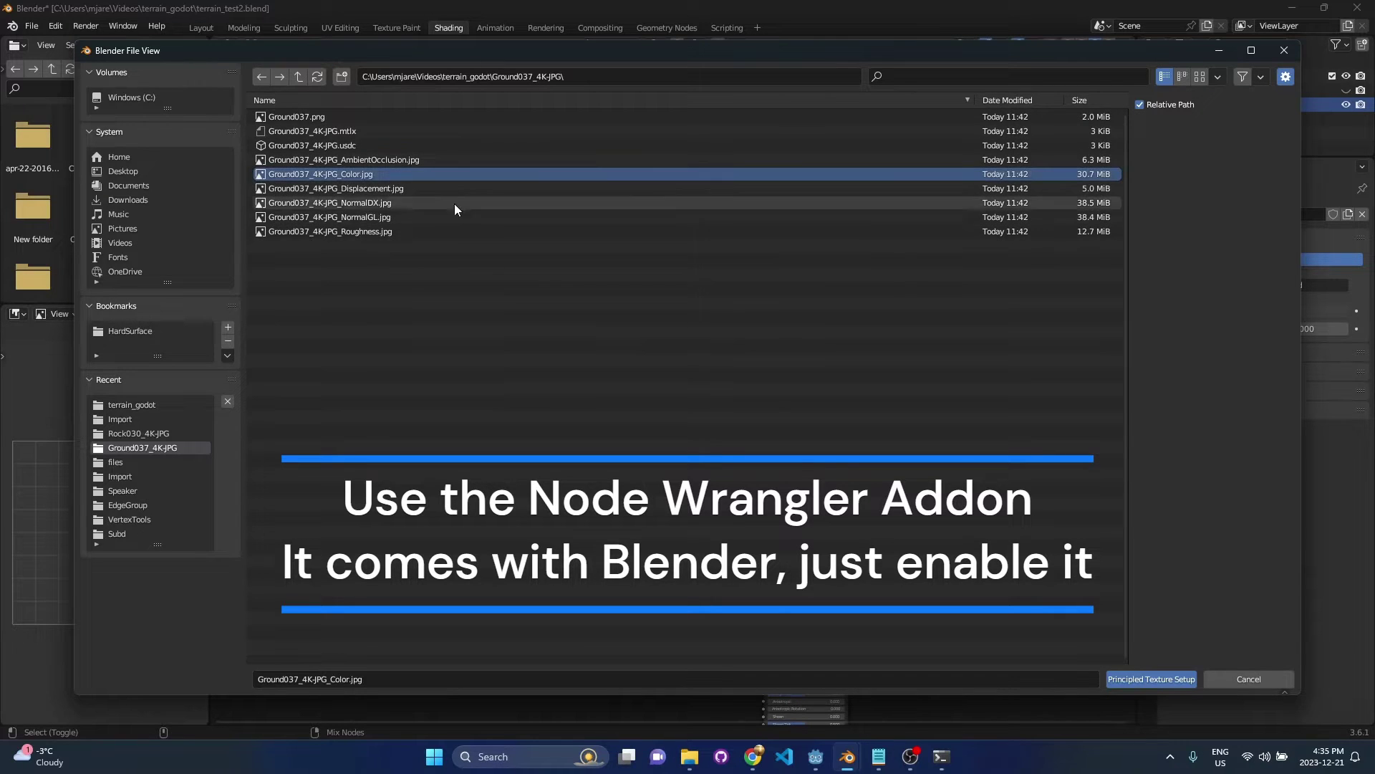
pyautogui.keyDown('ctrl'); pyautogui.click(448, 232); pyautogui.keyUp('ctrl')
pyautogui.keyDown('ctrl'); pyautogui.click(440, 216); pyautogui.keyUp('ctrl')
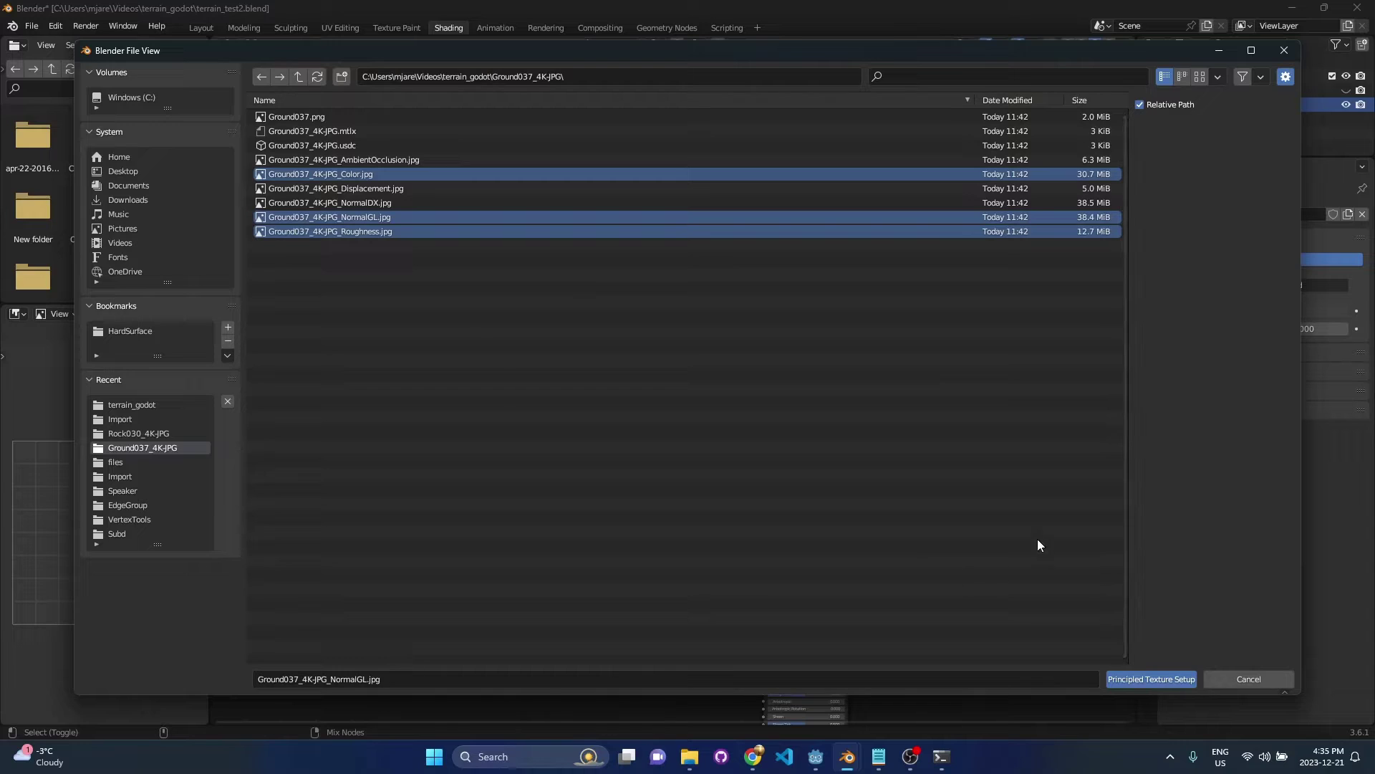
pyautogui.click(1165, 678)
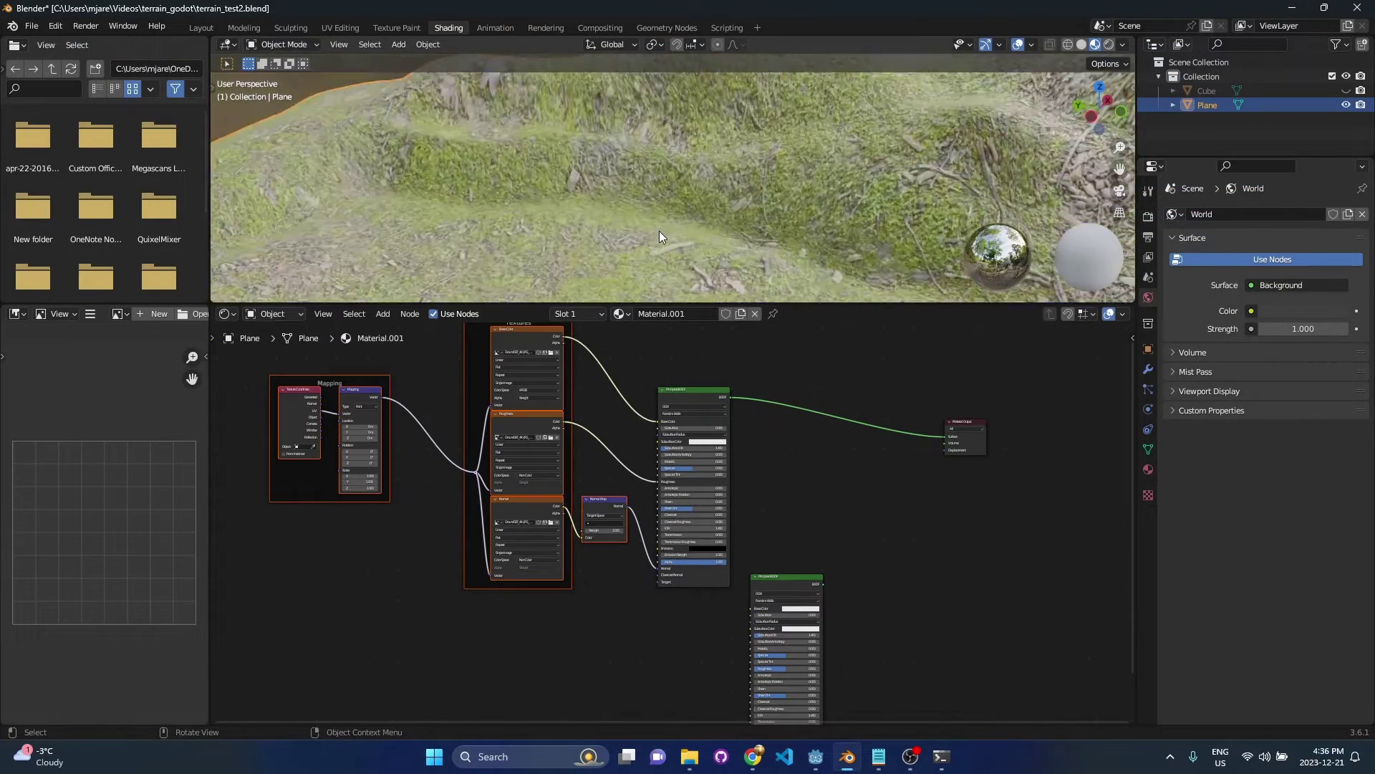
pyautogui.moveTo(659, 231); pyautogui.dragTo(634, 205, button='middle')
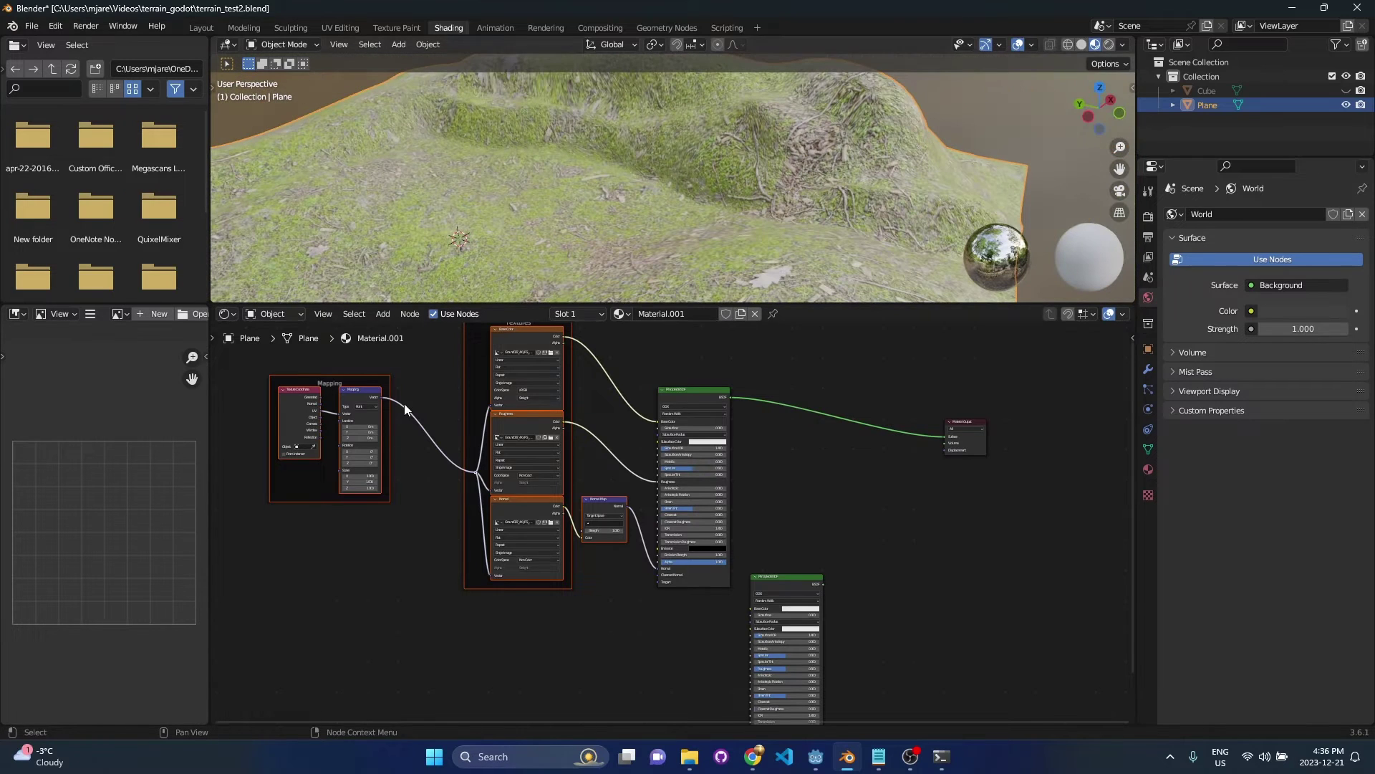
# Add a Value node beside the ground texture's Mapping node and connect it to the Scale input
pyautogui.moveTo(404, 402); pyautogui.dragTo(664, 444, button='middle')
pyautogui.scroll(2, 397, 472)
pyautogui.moveTo(397, 478); pyautogui.dragTo(488, 494, button='middle')
pyautogui.hotkey('shift', 'a')
pyautogui.write('value')
pyautogui.press('Return')
pyautogui.click(490, 493)
pyautogui.scroll(4, 537, 505)
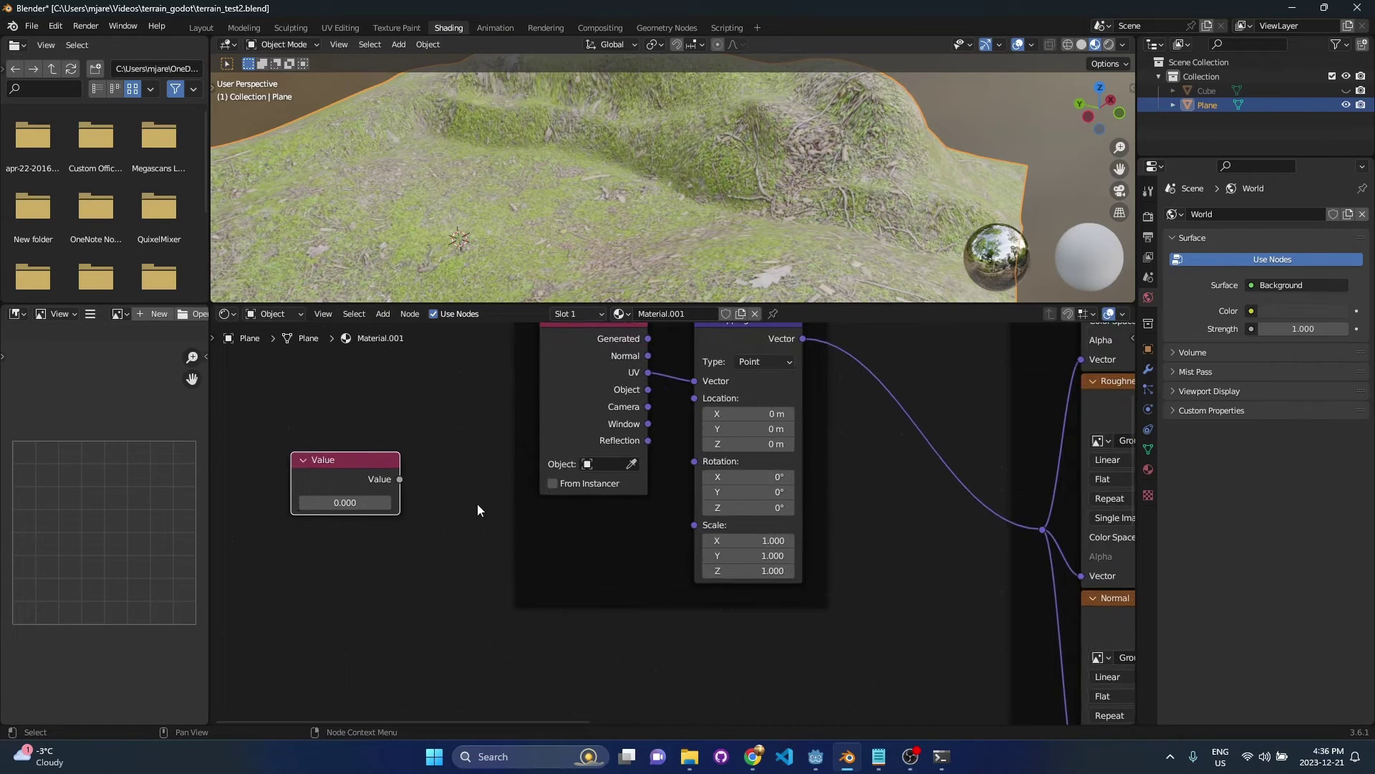
pyautogui.moveTo(401, 479); pyautogui.dragTo(694, 524)
# Set the Value node to 10 and enlarge the 3D viewport to check the ground texture's tiling
pyautogui.click(370, 505)
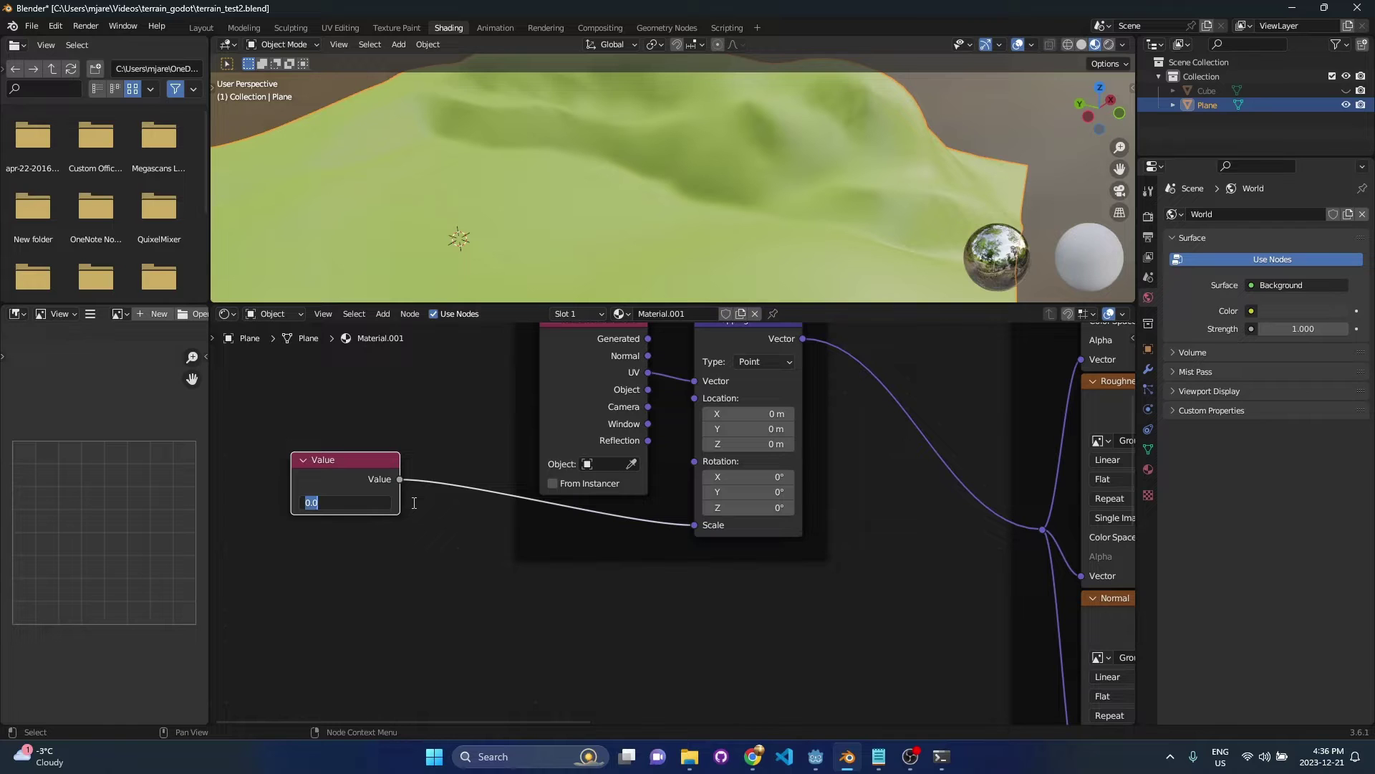
pyautogui.write('10')
pyautogui.press('Return')
pyautogui.moveTo(592, 170); pyautogui.dragTo(688, 222, button='middle')
pyautogui.scroll(5, 673, 220)
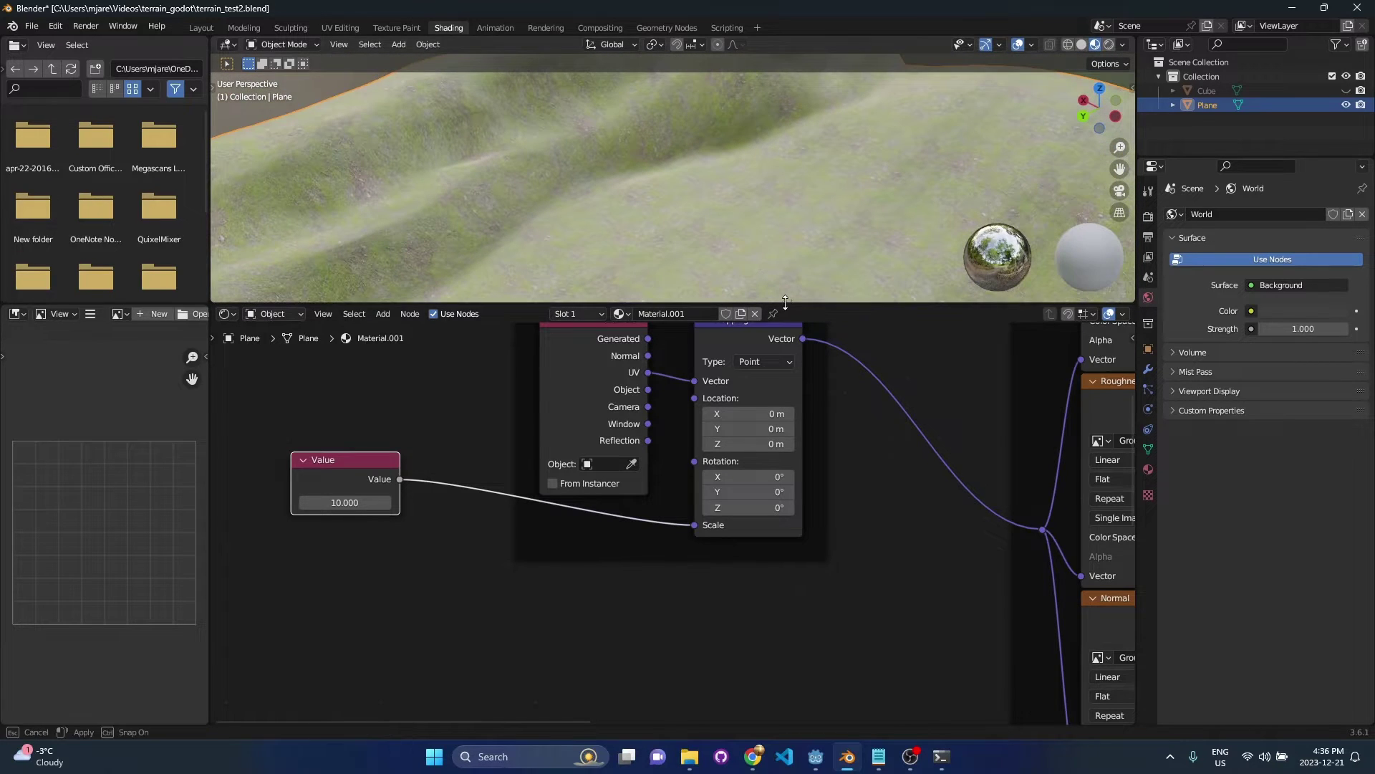
pyautogui.moveTo(784, 304); pyautogui.dragTo(781, 490)
pyautogui.moveTo(738, 325)
pyautogui.mouseDown(button='middle')
pyautogui.moveTo(630, 309)
pyautogui.moveTo(731, 306)
pyautogui.mouseUp(button='middle')
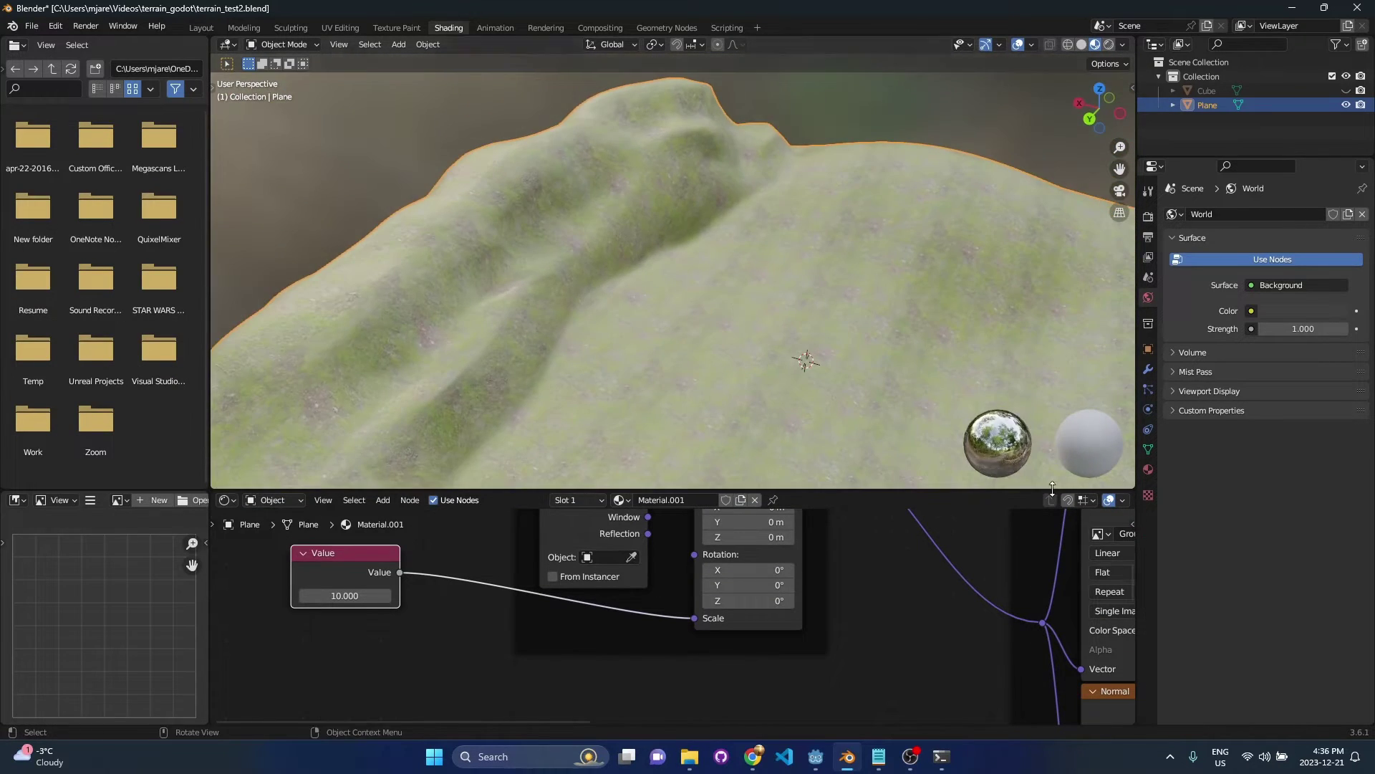
# Run Node Wrangler's Principled Texture Setup on the unlinked shader with the Rock030_4K-JPG Color, NormalGL and Roughness images
pyautogui.scroll(-4, 941, 618)
pyautogui.scroll(-3, 995, 626)
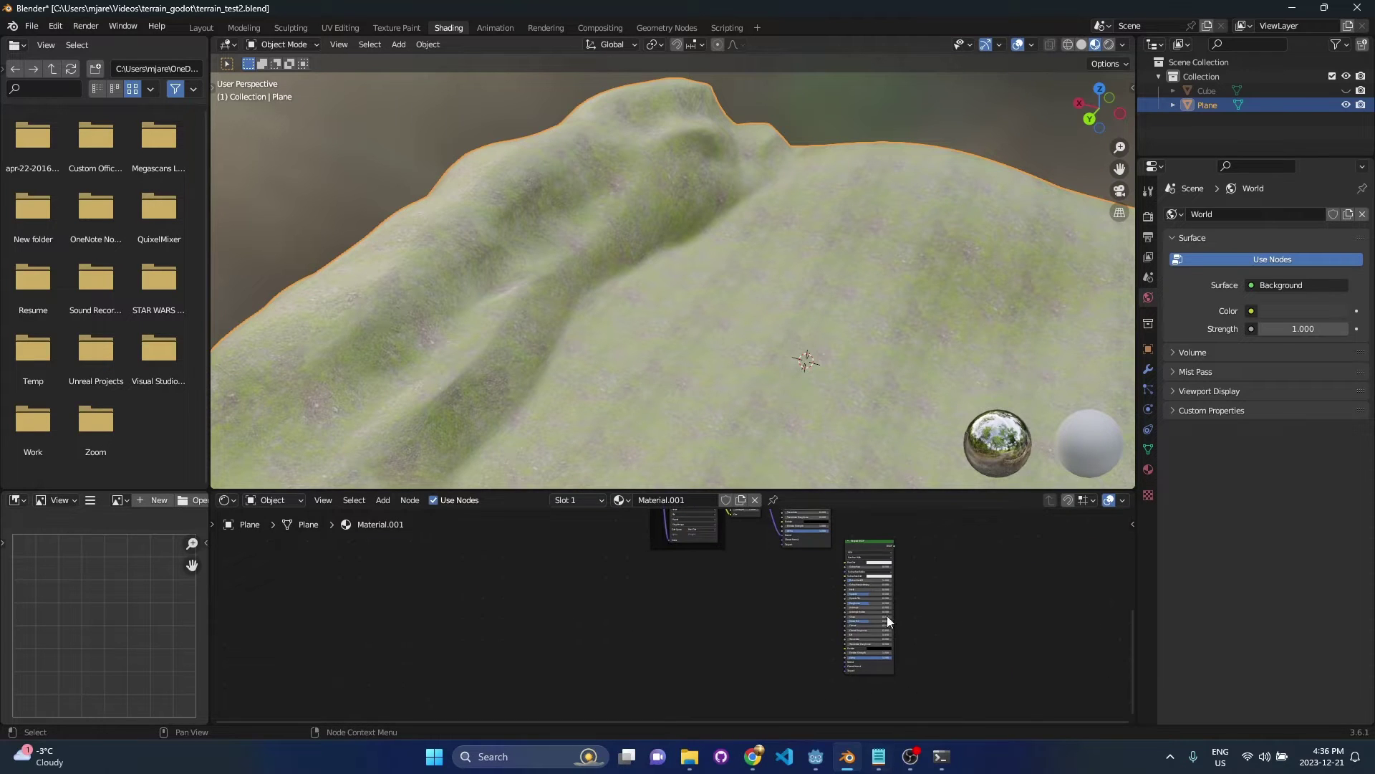
pyautogui.moveTo(895, 493); pyautogui.dragTo(917, 377)
pyautogui.scroll(2, 932, 522)
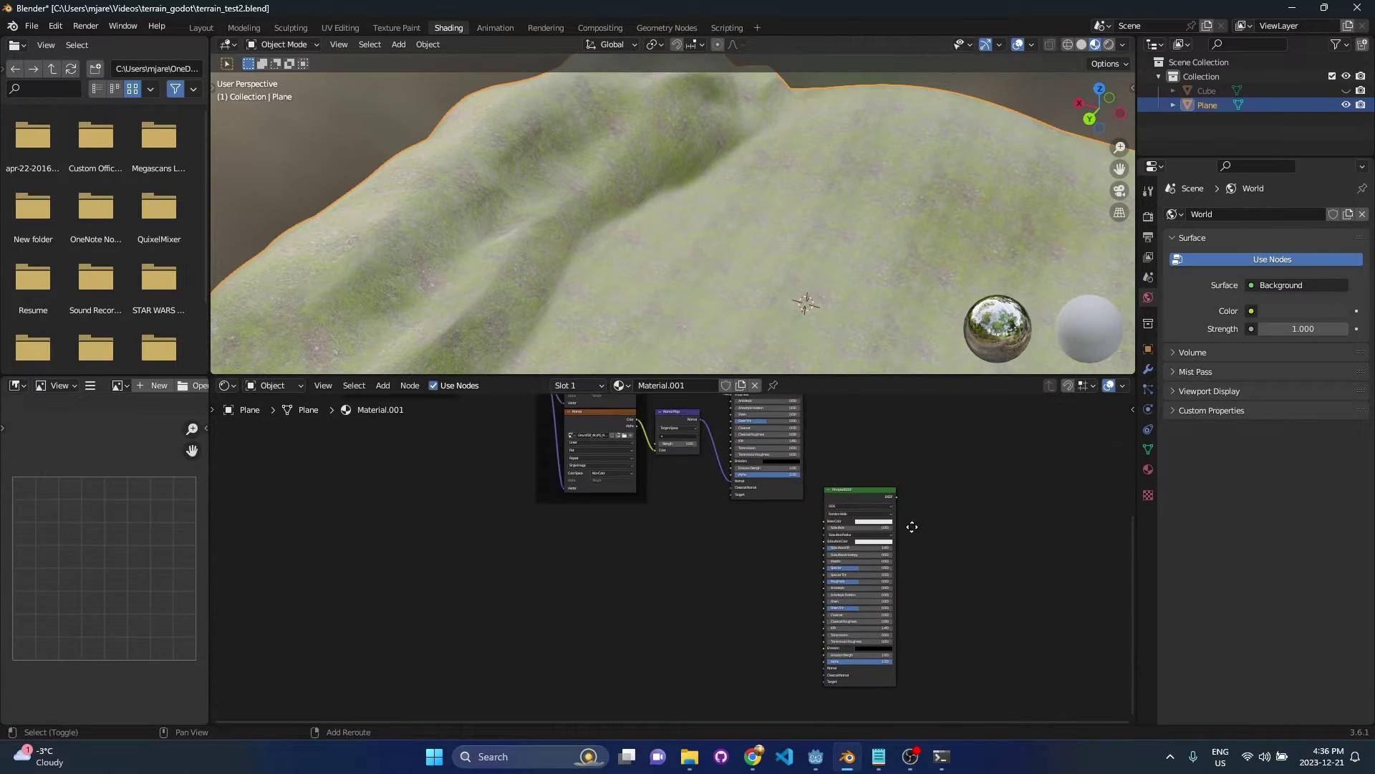
pyautogui.hotkey('ctrl', 'shift', 't')
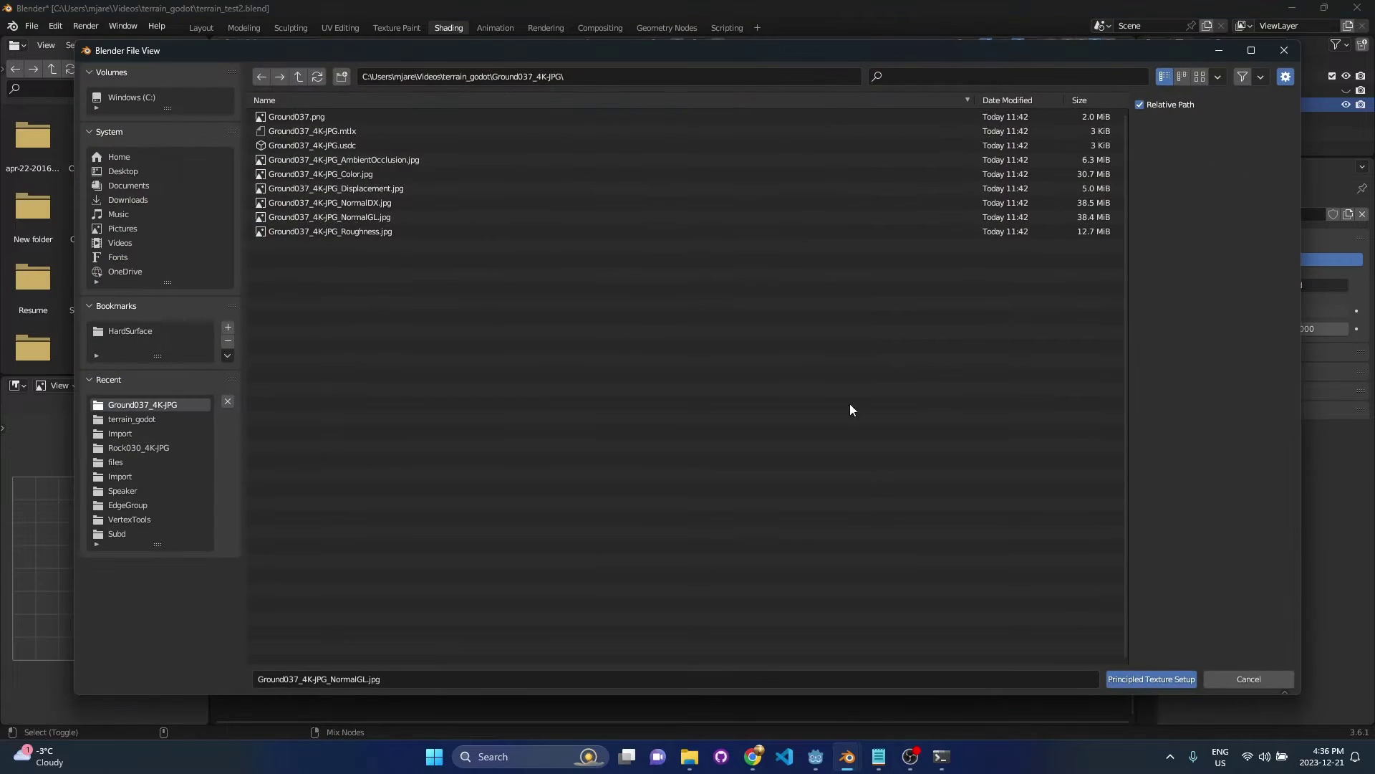
pyautogui.click(299, 76)
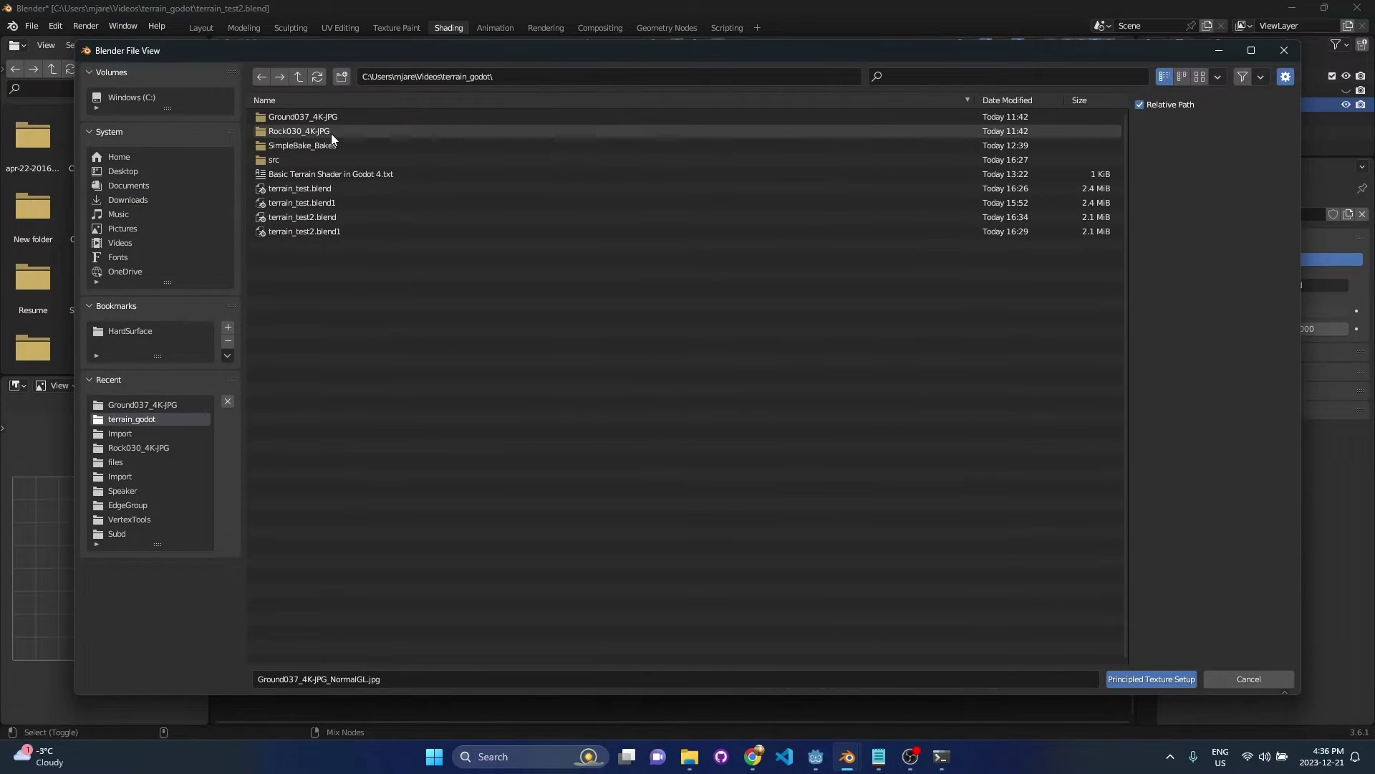
pyautogui.doubleClick(331, 133)
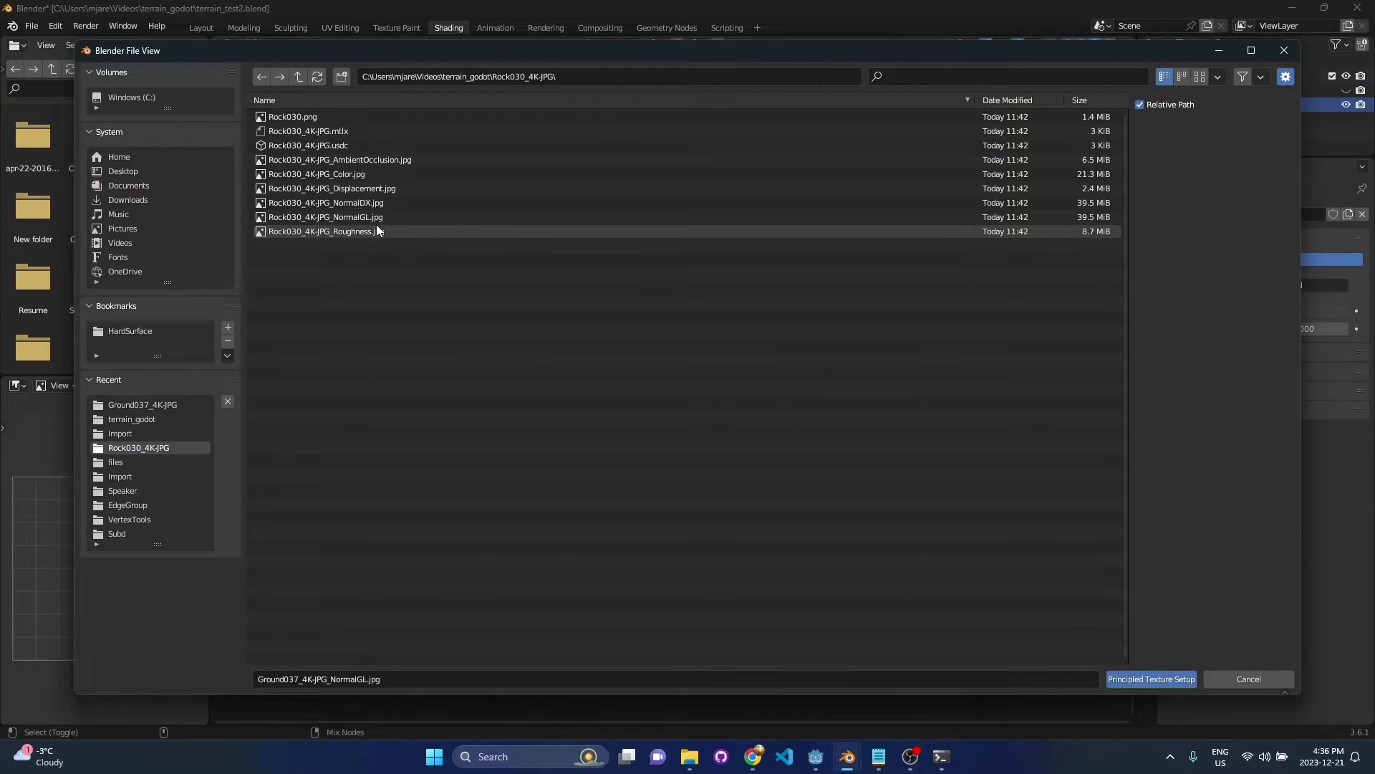
pyautogui.click(407, 175)
pyautogui.keyDown('ctrl'); pyautogui.click(415, 232); pyautogui.keyUp('ctrl')
pyautogui.keyDown('ctrl'); pyautogui.click(415, 217); pyautogui.keyUp('ctrl')
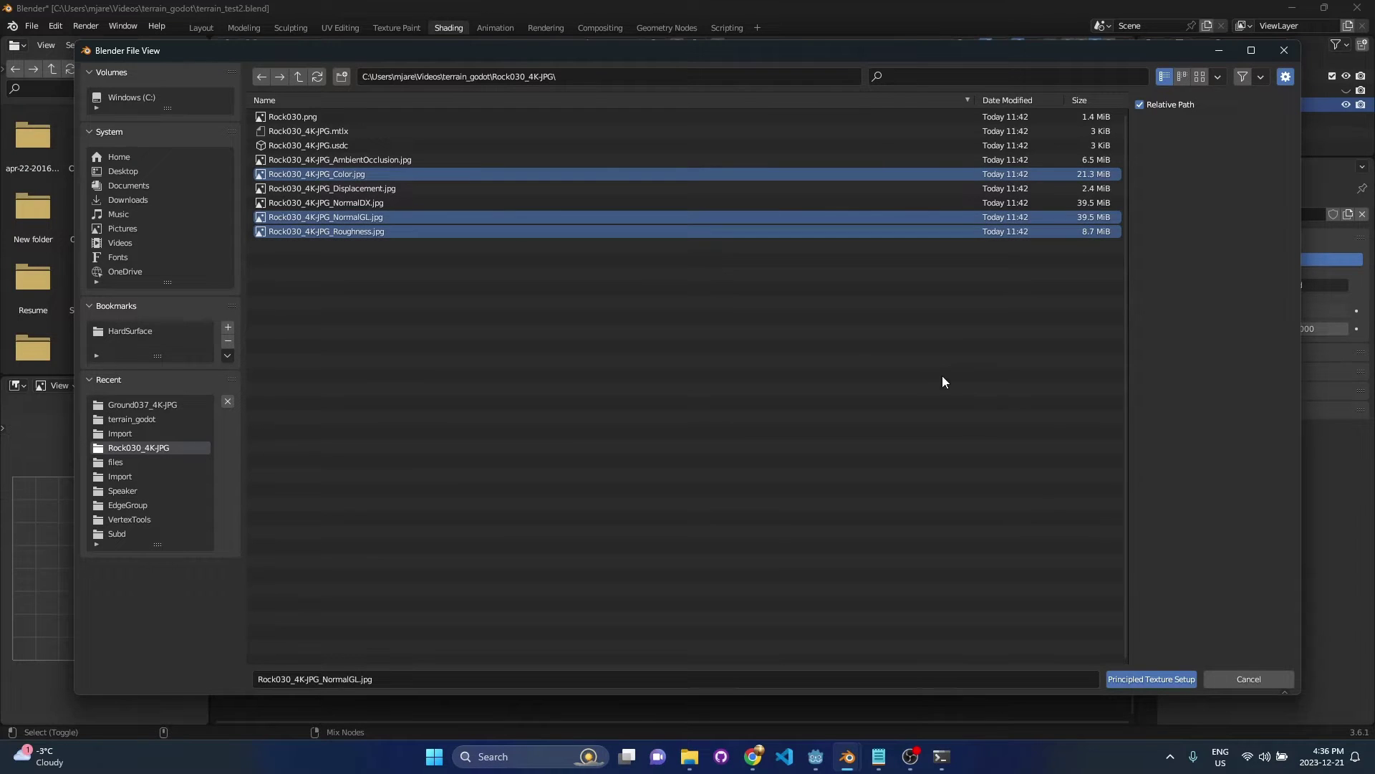
pyautogui.click(1149, 679)
pyautogui.scroll(-8, 762, 471)
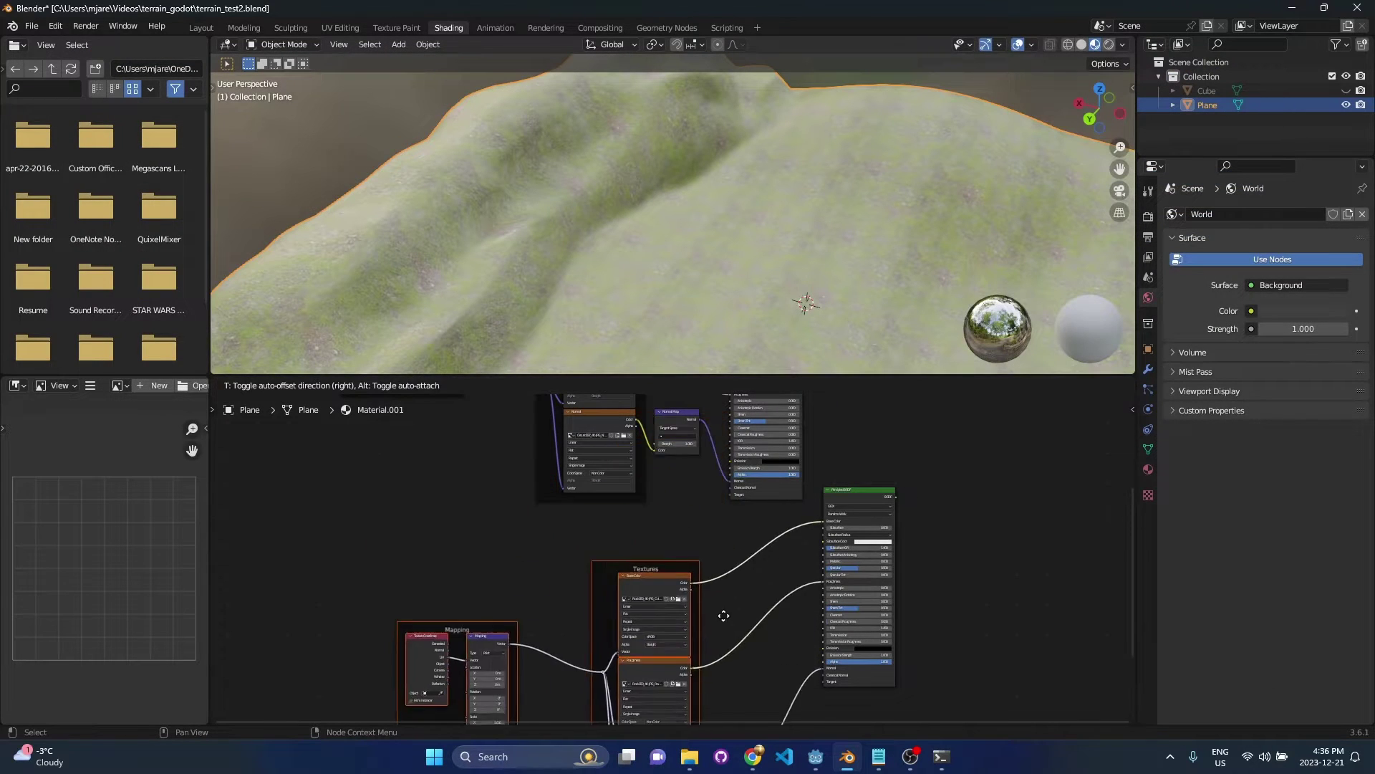
pyautogui.scroll(2, 789, 515)
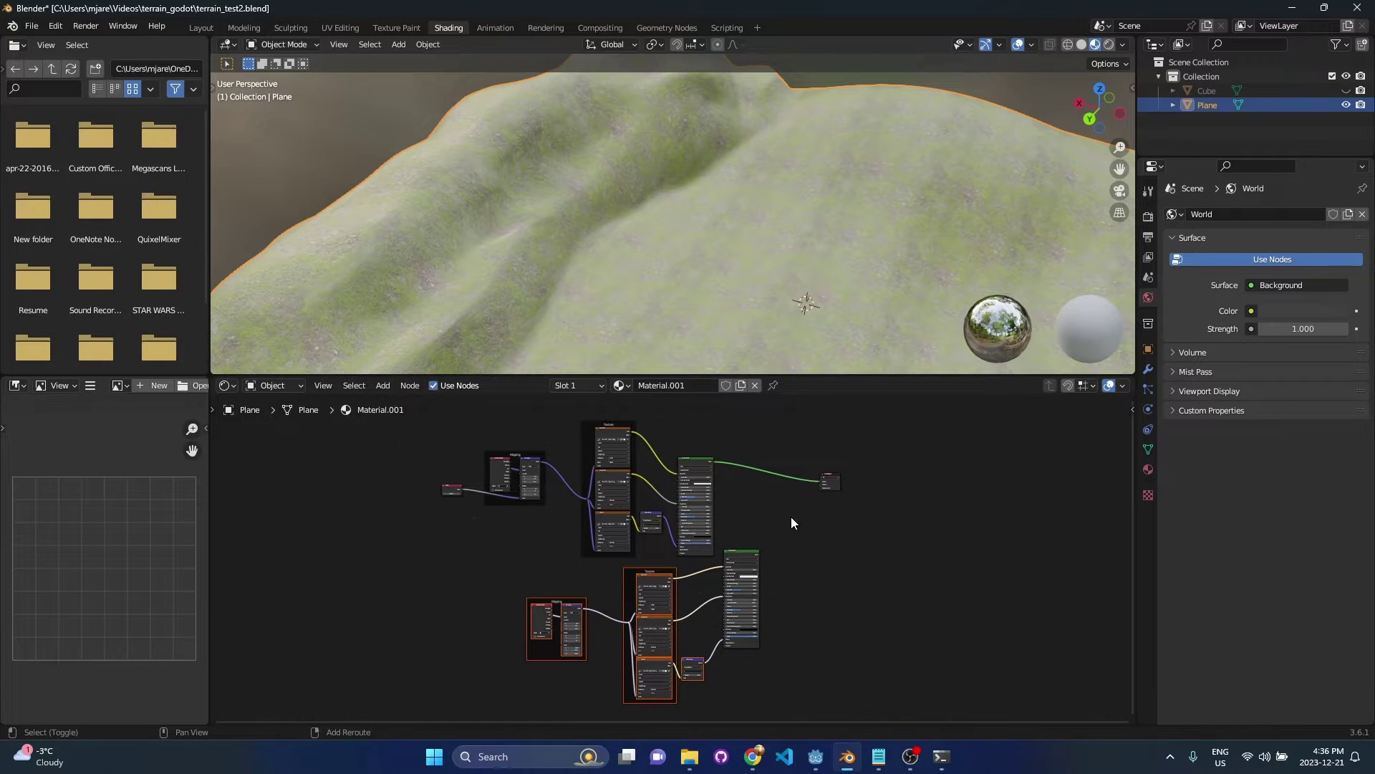
# Enlarge the node editor and add an Image Texture node above the ground shader's nodes
pyautogui.moveTo(848, 375); pyautogui.dragTo(850, 294)
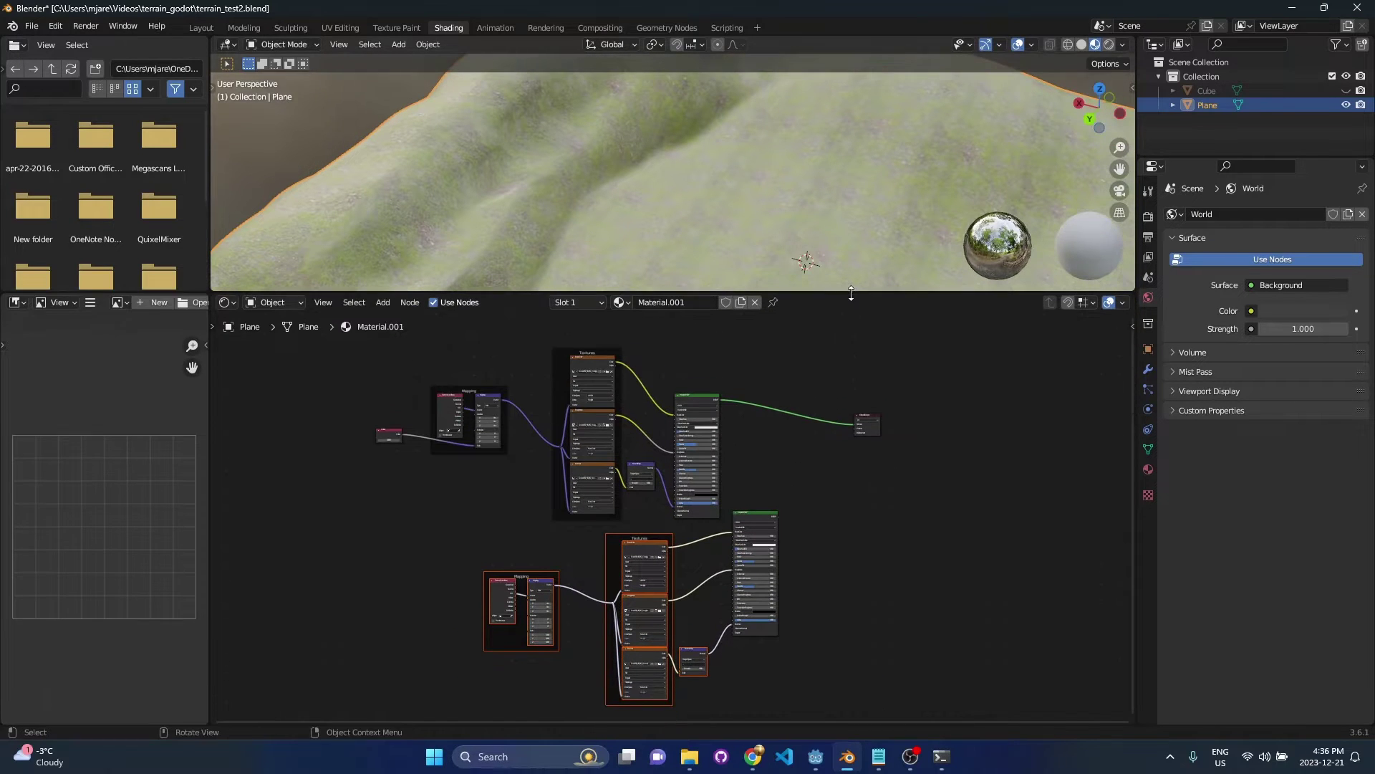
pyautogui.scroll(4, 815, 425)
pyautogui.keyDown('shift'); pyautogui.moveTo(815, 424); pyautogui.dragTo(776, 561, button='middle'); pyautogui.keyUp('shift')
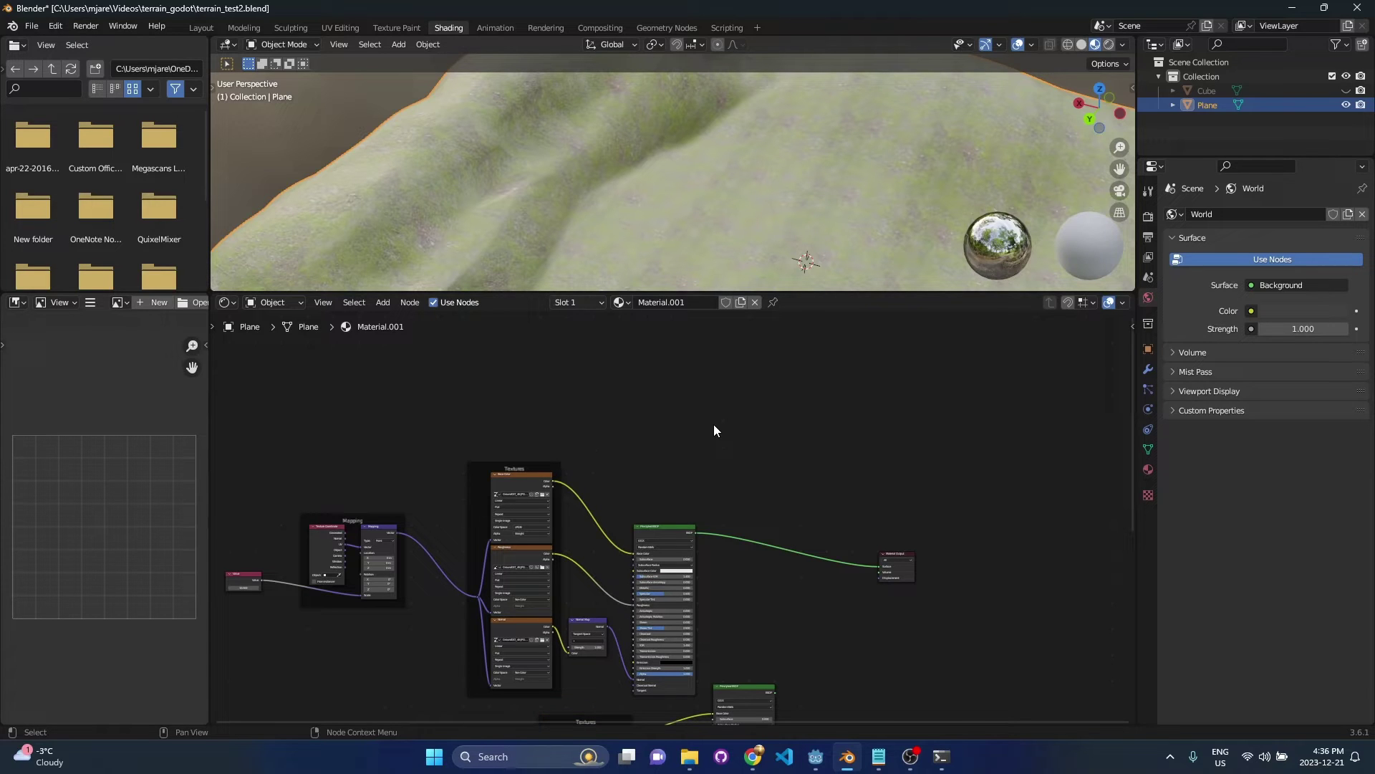
pyautogui.press('F3')
pyautogui.write('image tex')
pyautogui.press('Return')
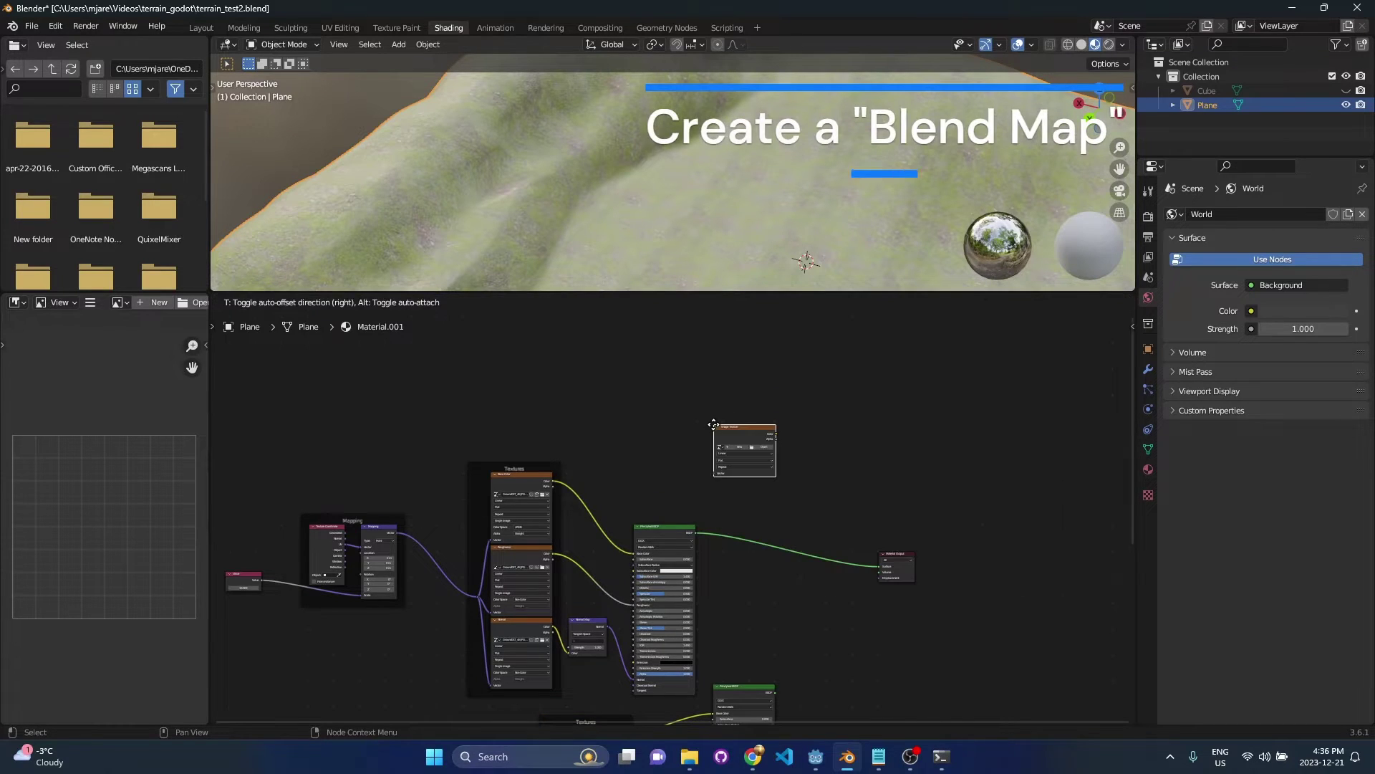
pyautogui.click(651, 388)
# Create a new 1024 px black image named BlendMap in the empty Image Texture node and reposition the node
pyautogui.scroll(8, 691, 395)
pyautogui.moveTo(704, 368); pyautogui.dragTo(707, 459, button='middle')
pyautogui.scroll(2, 707, 464)
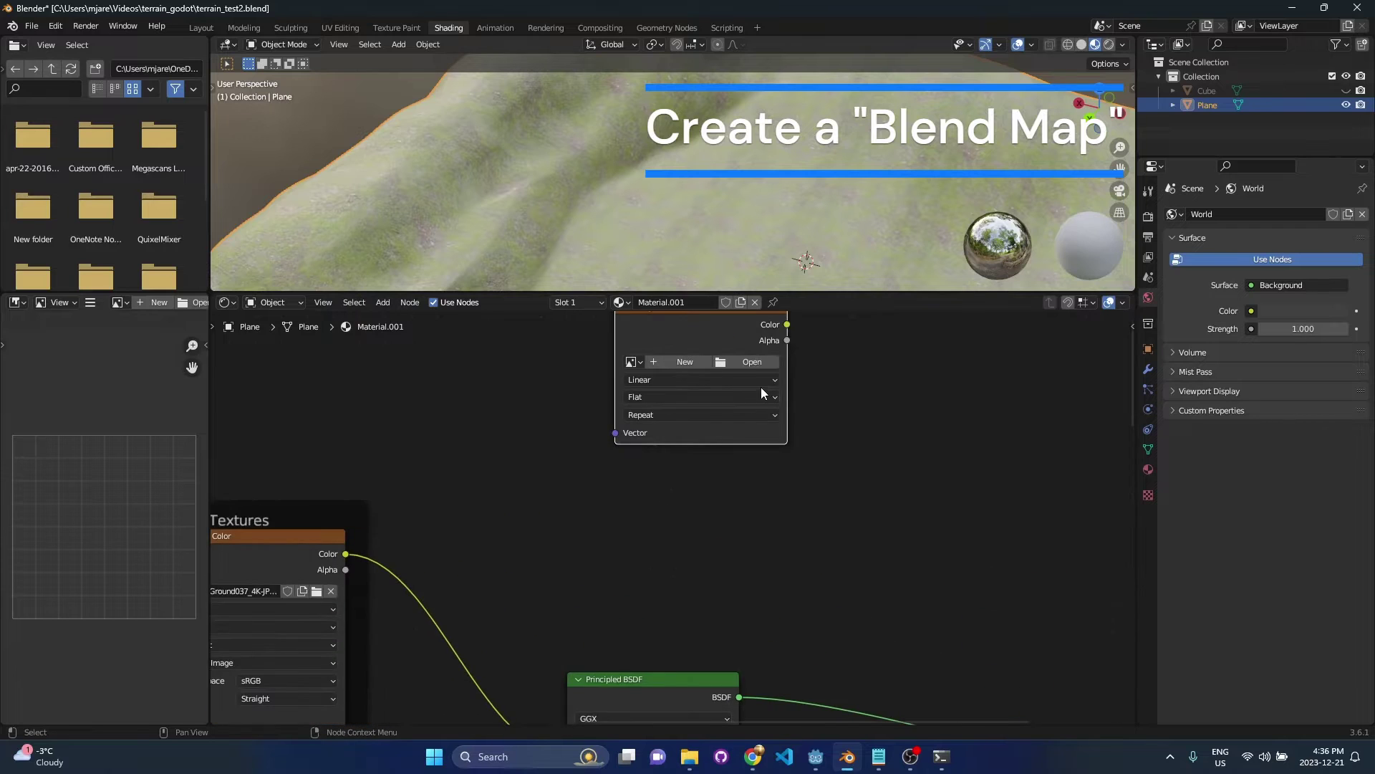
pyautogui.click(688, 407)
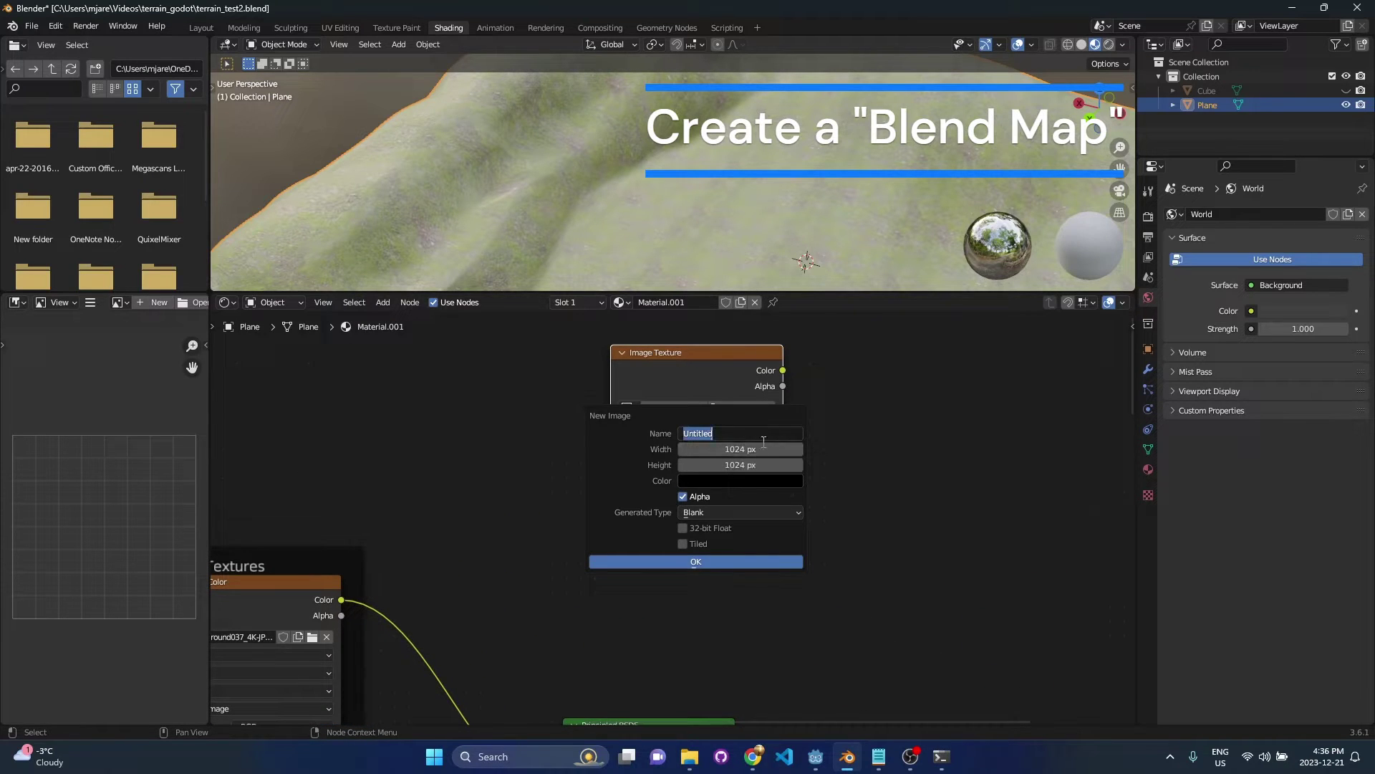
pyautogui.write('BLendMap')
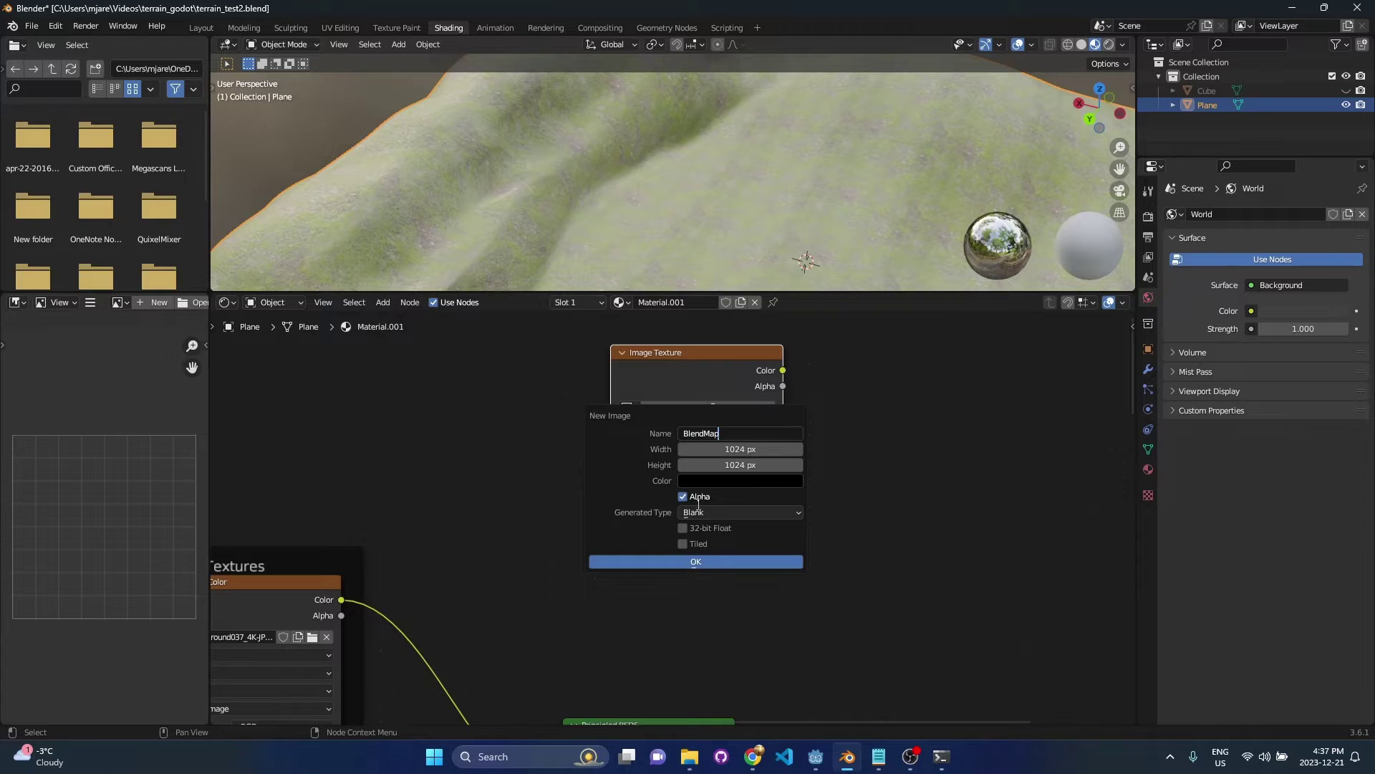
pyautogui.click(754, 566)
pyautogui.scroll(-3, 766, 555)
pyautogui.press('g')
pyautogui.click(753, 458)
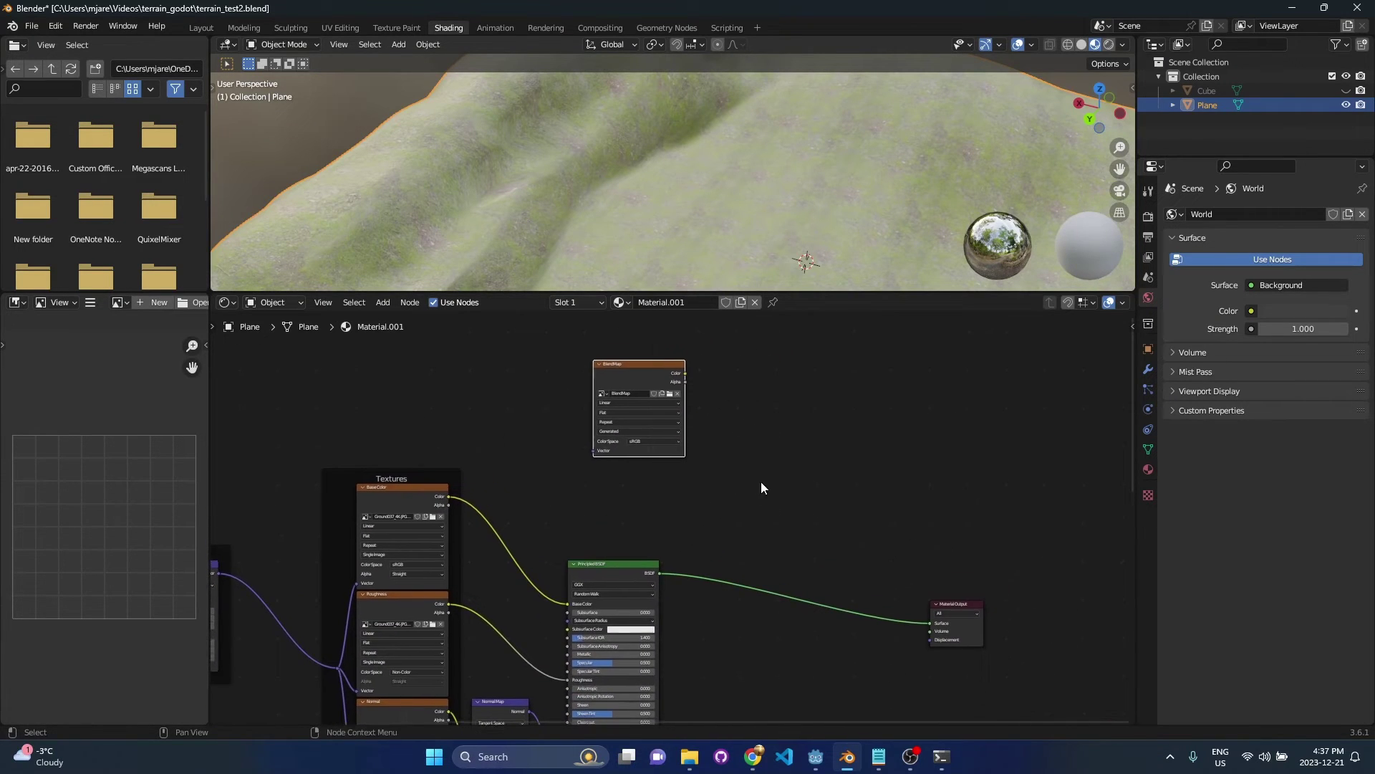
# Add a Mix Shader node beside the BlendMap texture and connect the texture's Color output to its Fac input
pyautogui.press('F3')
pyautogui.write('mix shade')
pyautogui.press('Down')
pyautogui.press('Return')
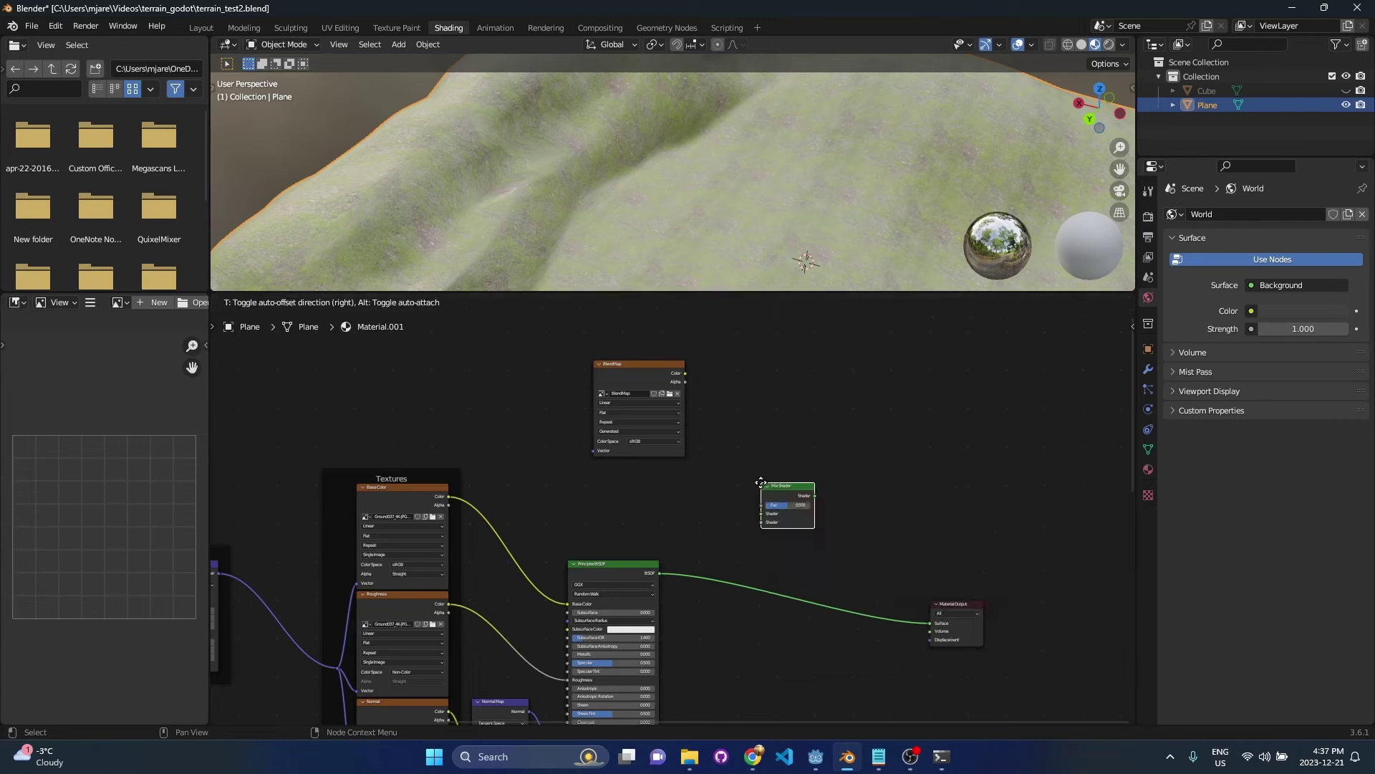
pyautogui.click(785, 465)
pyautogui.click(685, 373)
pyautogui.moveTo(685, 373); pyautogui.dragTo(781, 487)
pyautogui.scroll(-3, 784, 541)
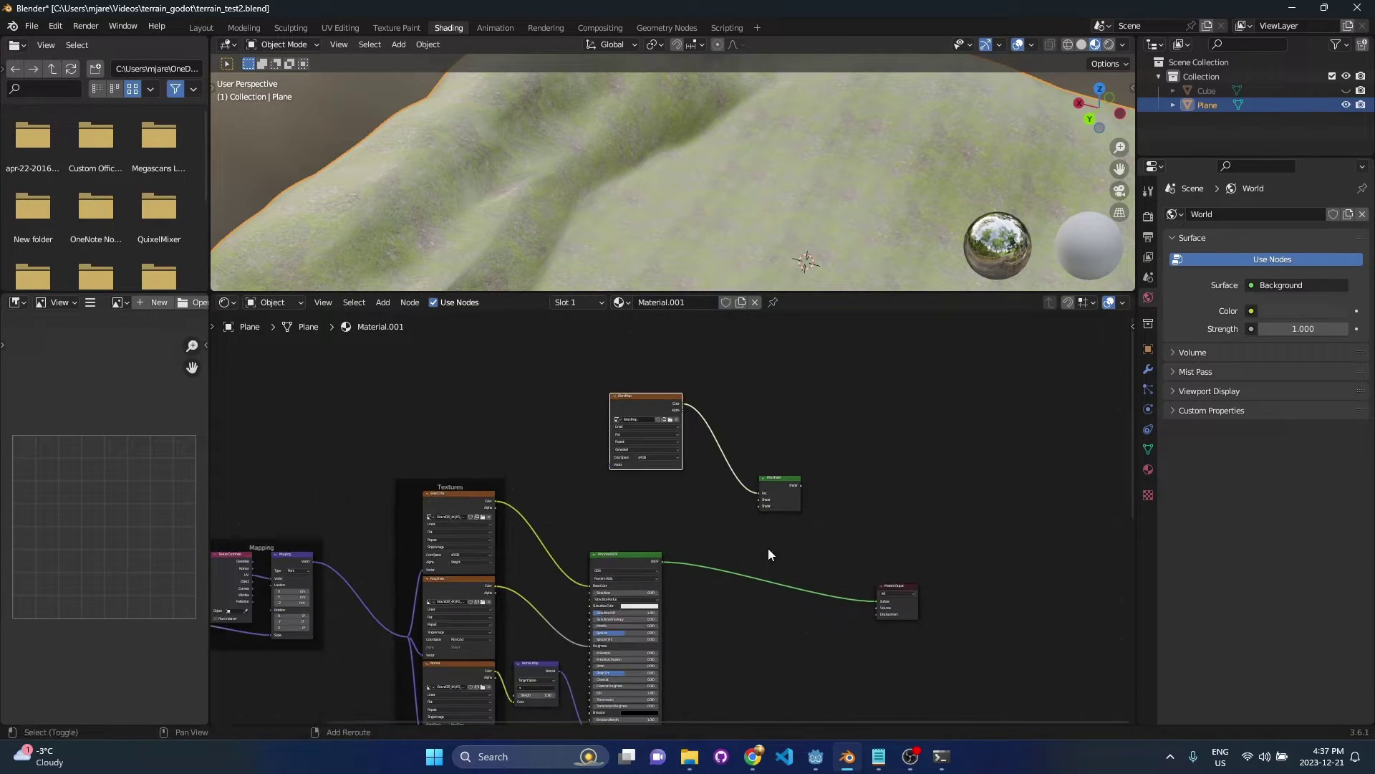
# Connect the ground and rock shaders to the Mix Shader's first and second Shader inputs, and its output to the Material Output's Surface
pyautogui.moveTo(766, 542); pyautogui.dragTo(755, 468, button='middle')
pyautogui.scroll(4, 741, 479)
pyautogui.moveTo(643, 479); pyautogui.dragTo(778, 393)
pyautogui.scroll(-1, 659, 473)
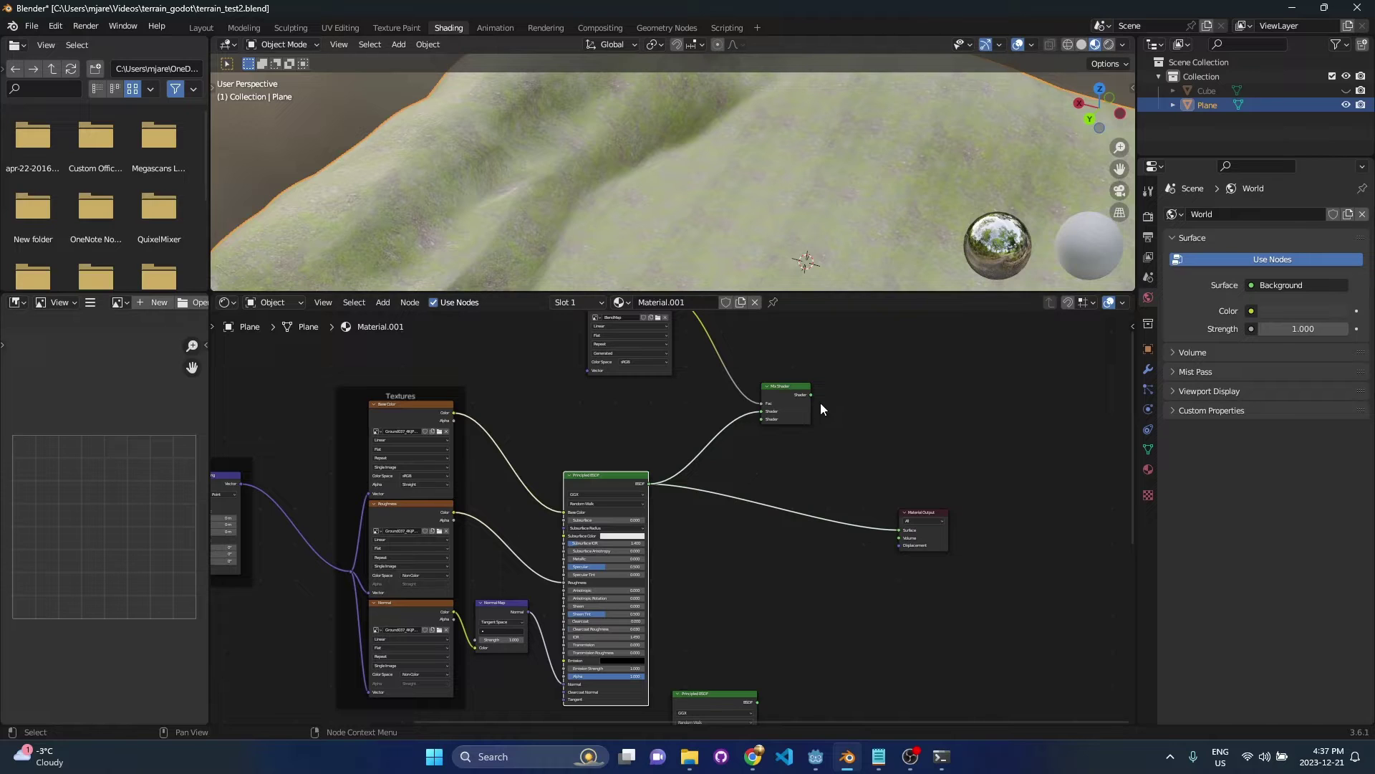
pyautogui.moveTo(812, 395); pyautogui.dragTo(899, 529)
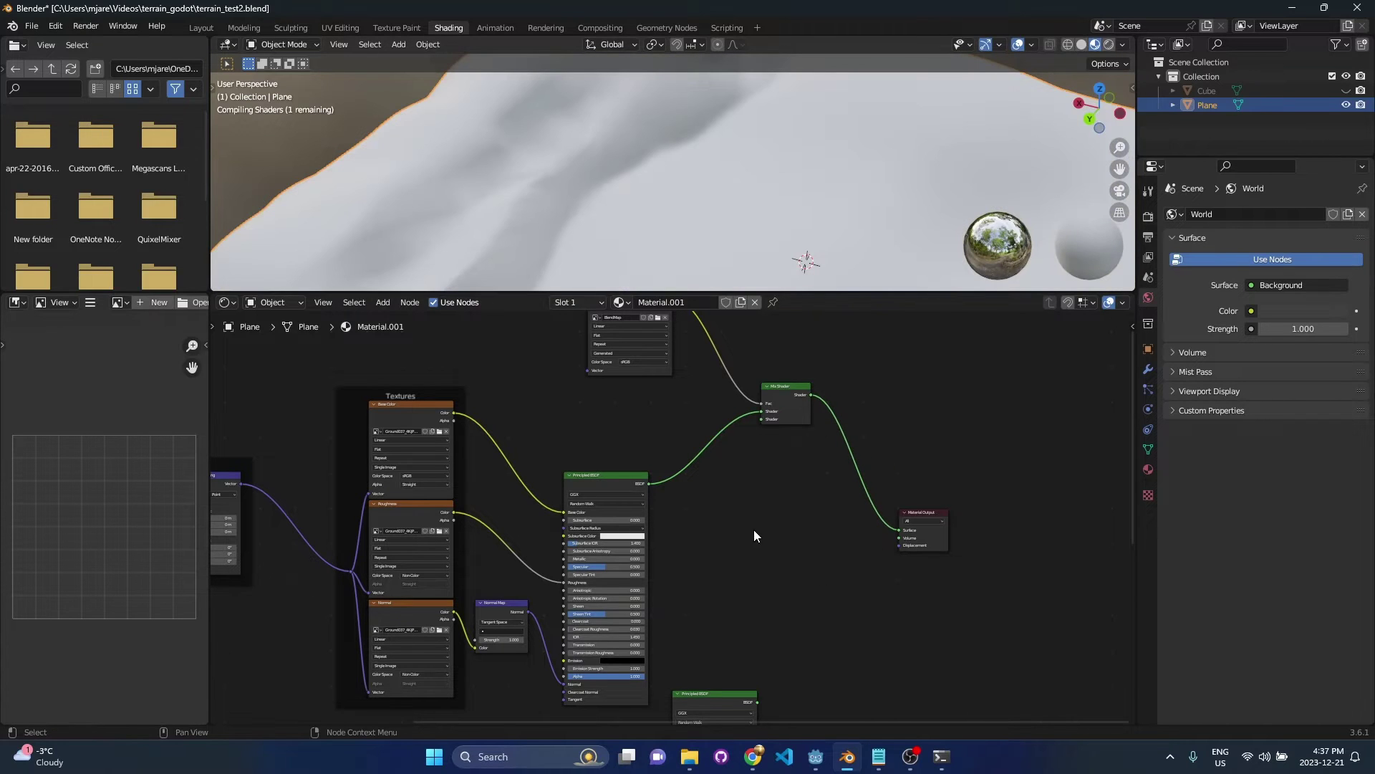
pyautogui.moveTo(764, 638); pyautogui.dragTo(762, 420)
# Duplicate the ground texture's Value node and connect the copy to the Scale input of the rock texture's Mapping node
pyautogui.moveTo(814, 133); pyautogui.dragTo(841, 227, button='middle')
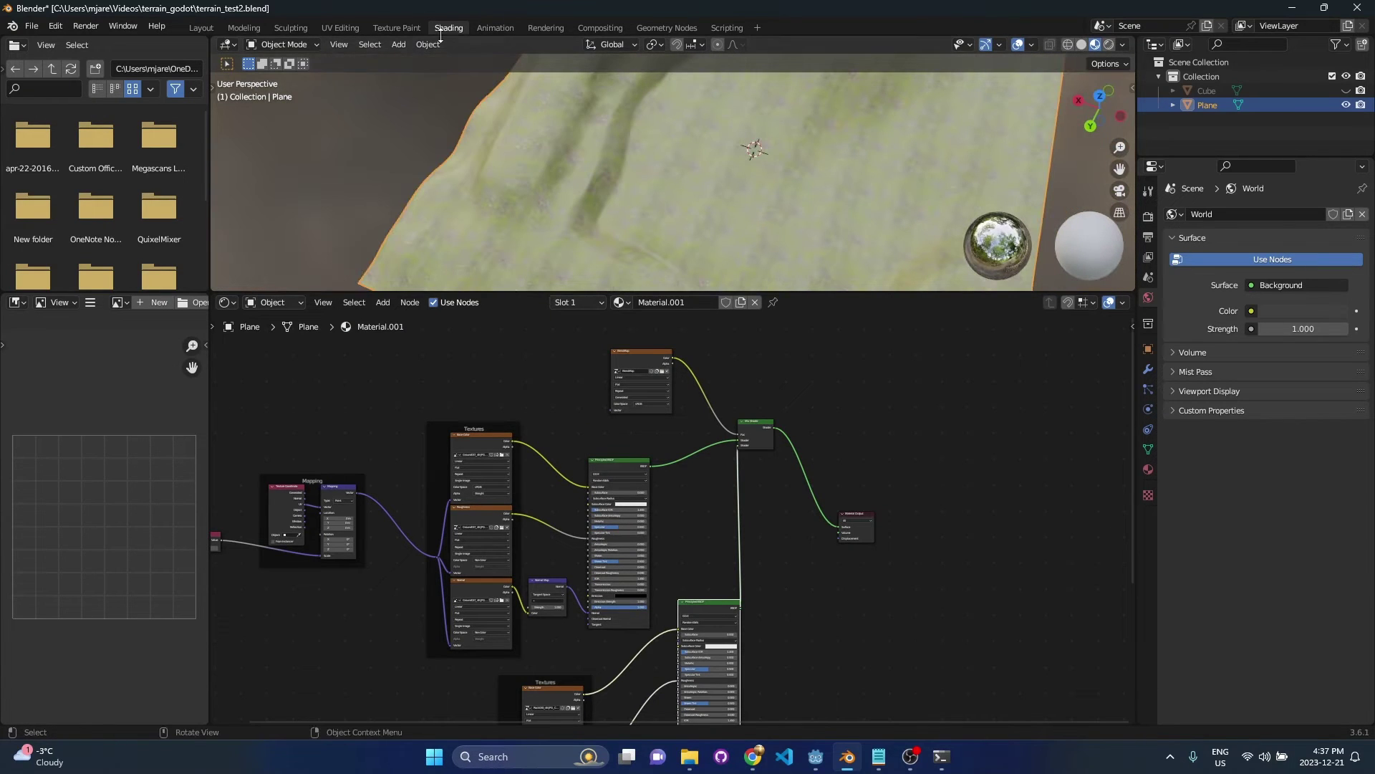
pyautogui.moveTo(725, 576); pyautogui.dragTo(923, 283, button='middle')
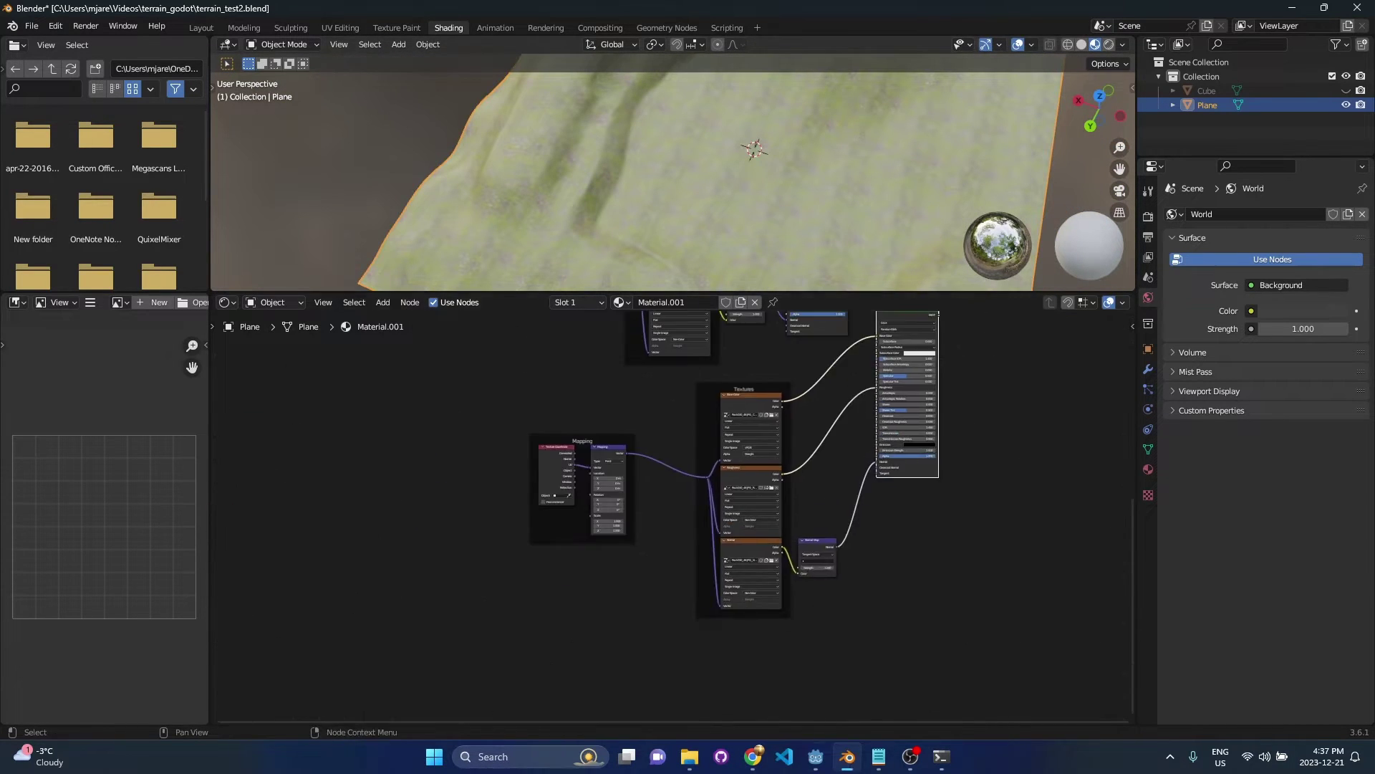
pyautogui.moveTo(677, 556); pyautogui.dragTo(835, 718, button='middle')
pyautogui.scroll(3, 667, 494)
pyautogui.click(530, 372)
pyautogui.hotkey('shift', 'd')
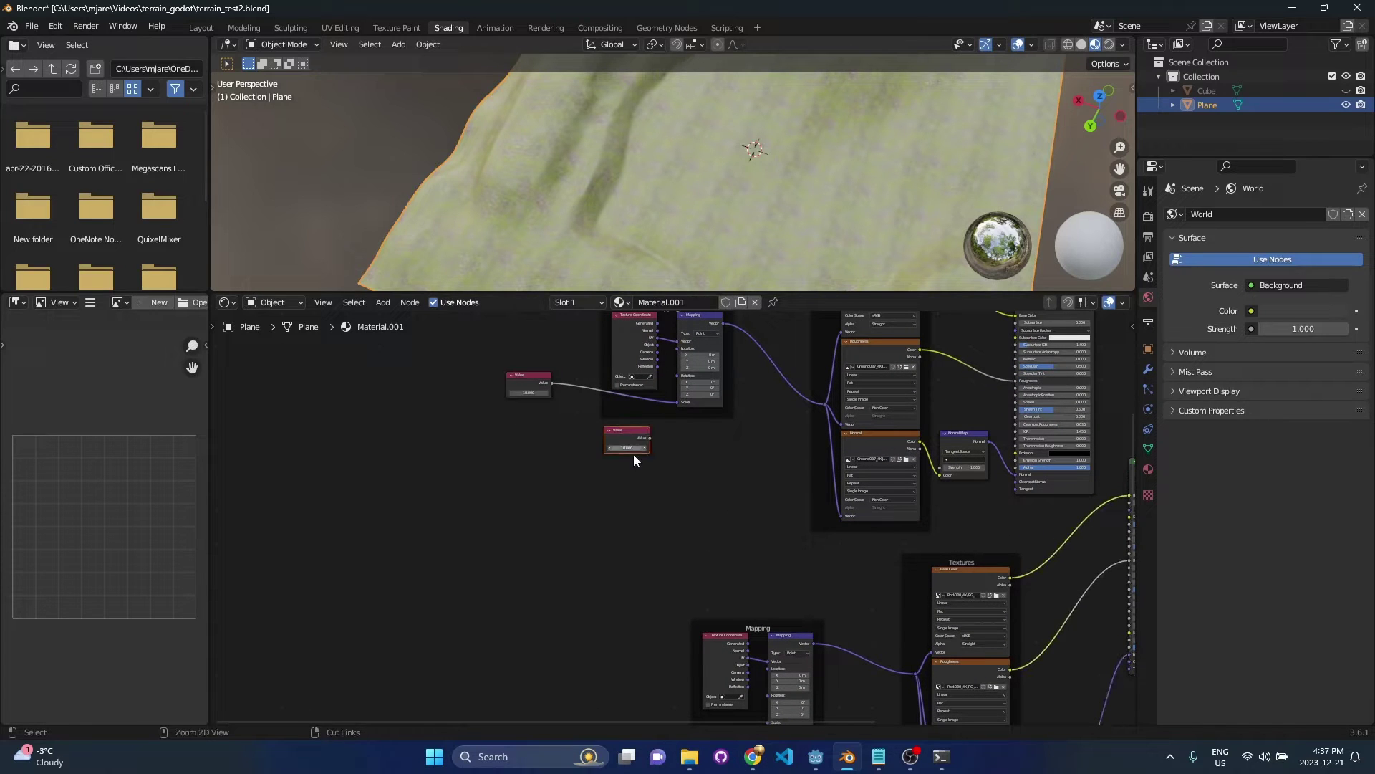
pyautogui.click(634, 457)
pyautogui.moveTo(633, 429); pyautogui.dragTo(624, 555)
pyautogui.scroll(5, 719, 647)
pyautogui.moveTo(719, 647); pyautogui.dragTo(704, 367, button='middle')
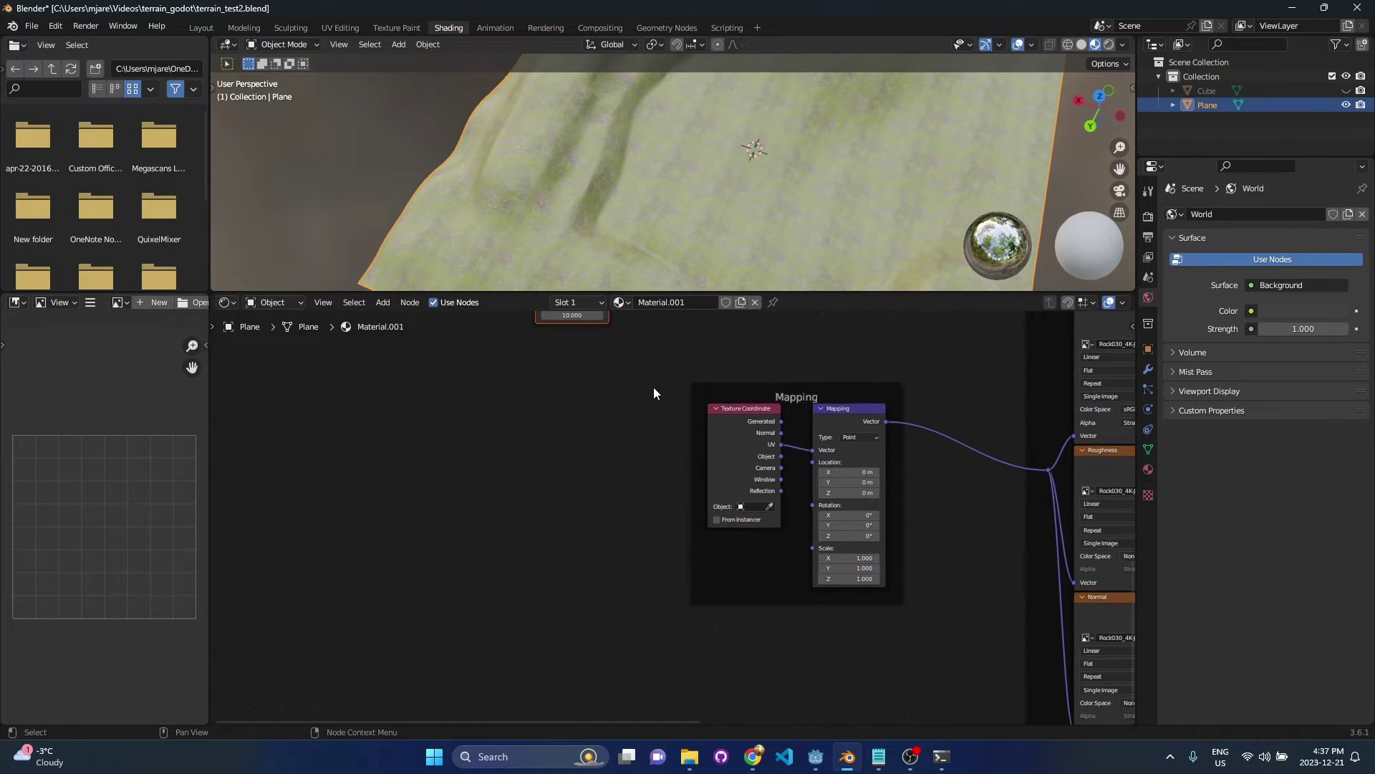
pyautogui.scroll(-1, 655, 359)
pyautogui.moveTo(615, 343); pyautogui.dragTo(781, 543)
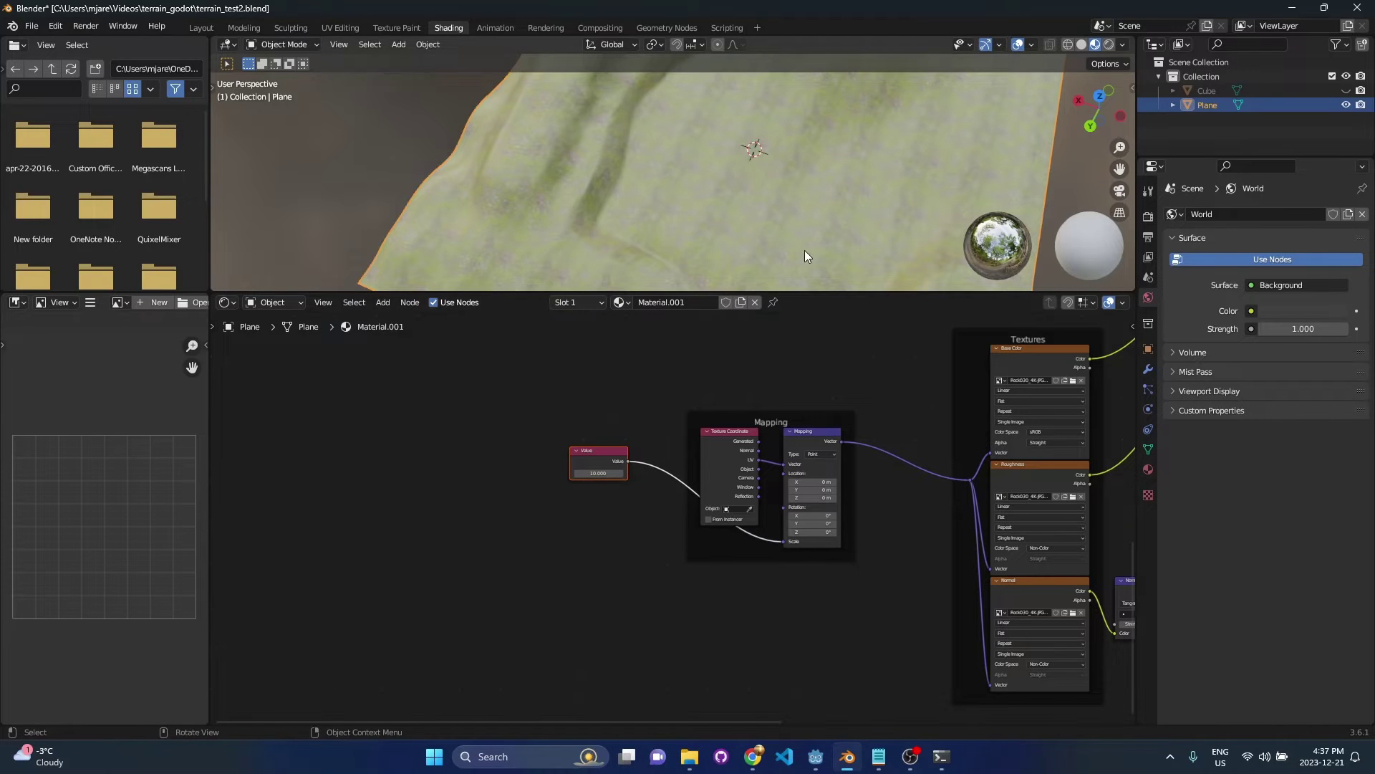
# Review the ground and rock node chains, from their Mapping nodes through the textures to the shaders
pyautogui.scroll(-1, 777, 381)
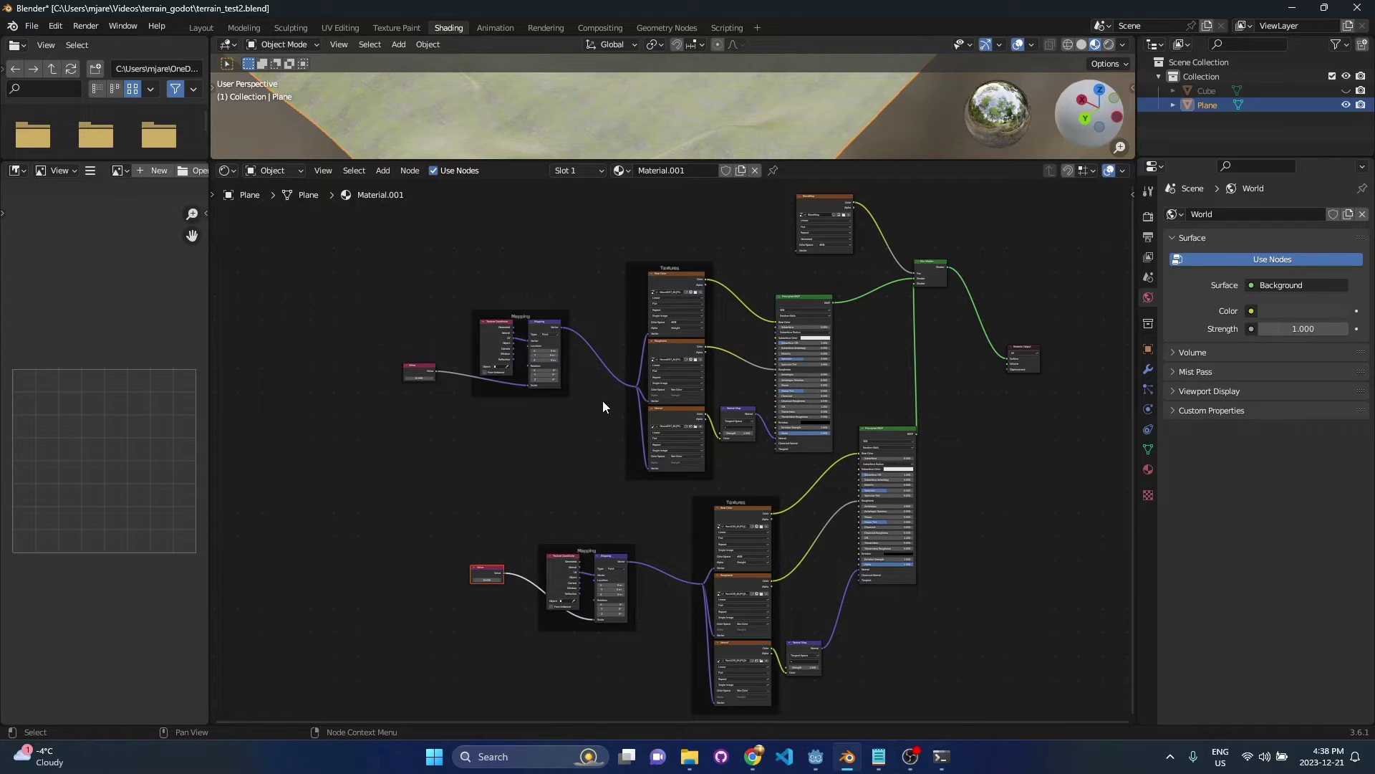
pyautogui.scroll(11, 667, 450)
pyautogui.moveTo(451, 262); pyautogui.dragTo(624, 412, button='middle')
pyautogui.scroll(1, 796, 387)
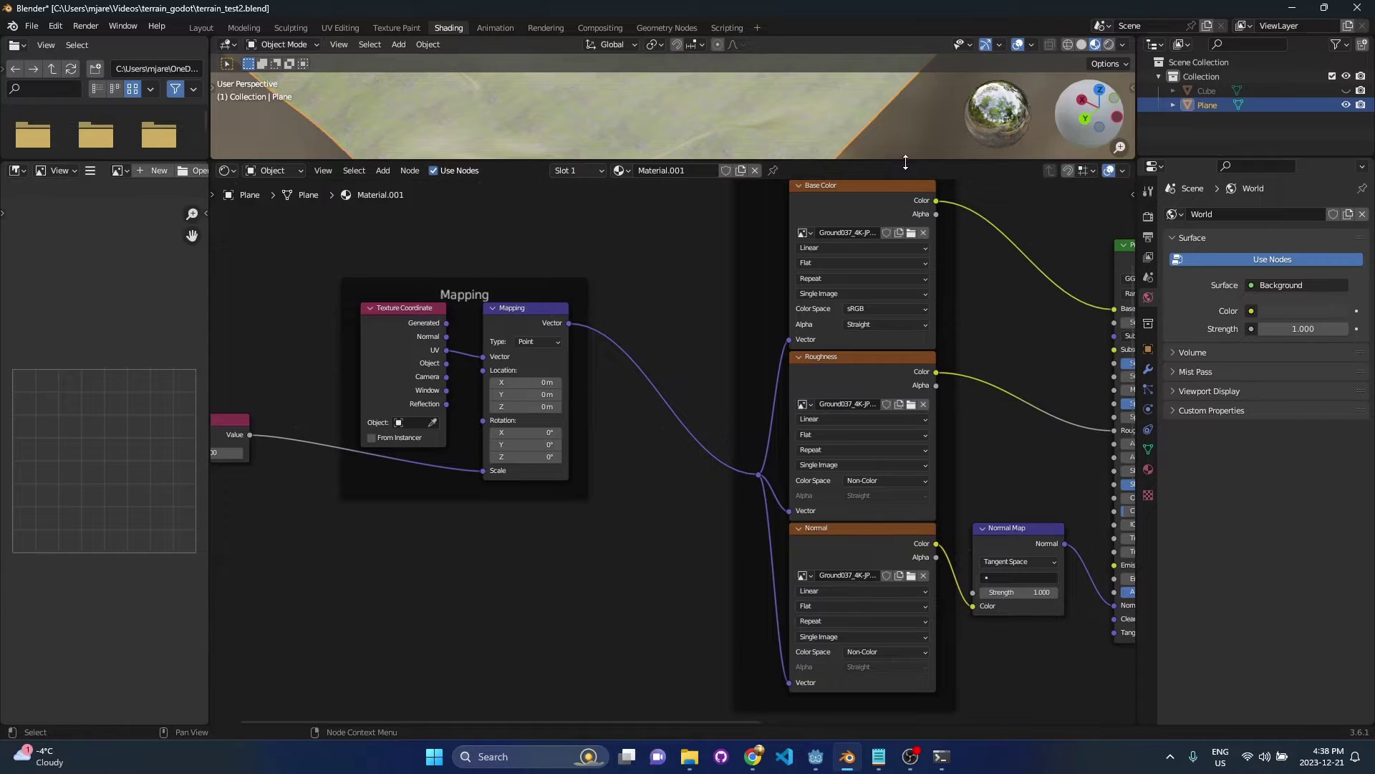
pyautogui.moveTo(906, 162); pyautogui.dragTo(916, 98)
pyautogui.moveTo(1005, 284); pyautogui.dragTo(947, 294, button='middle')
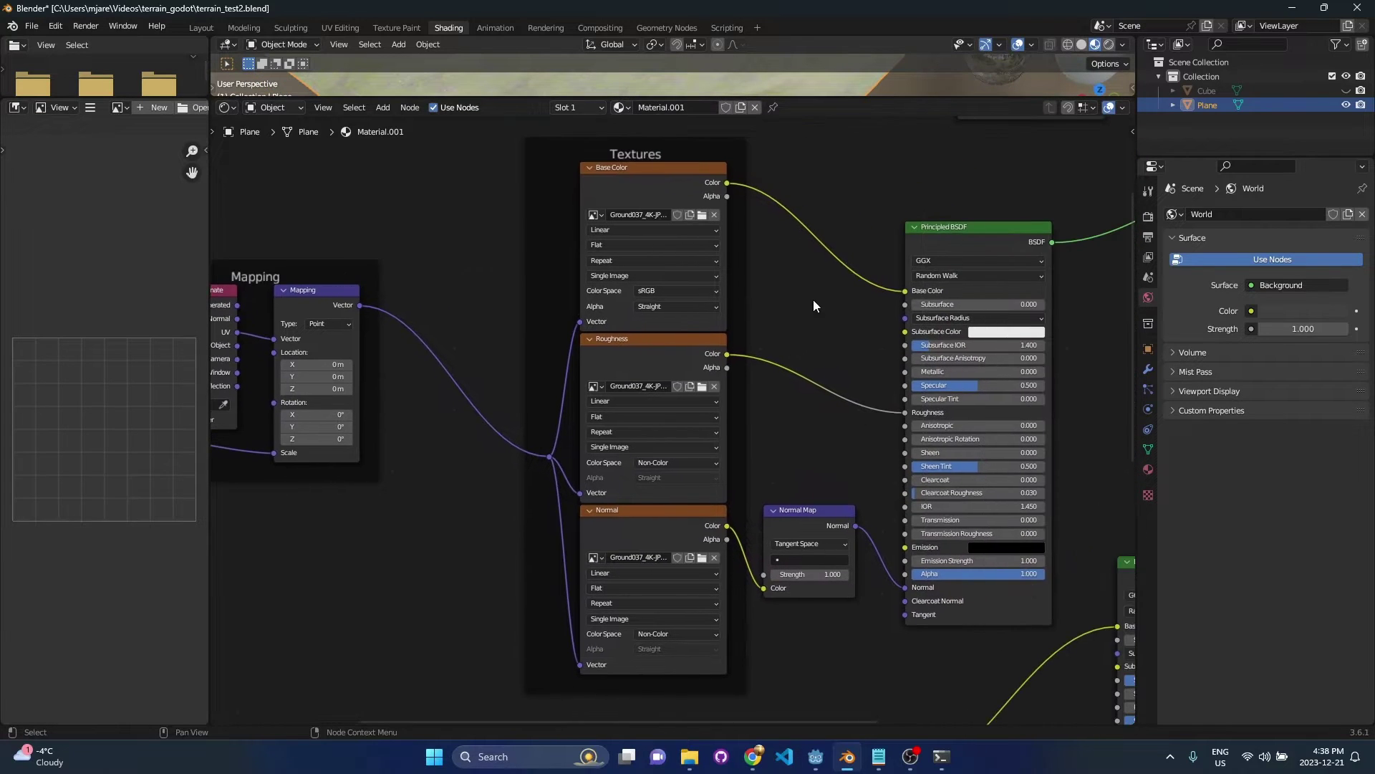
pyautogui.moveTo(922, 329); pyautogui.dragTo(830, 495, button='middle')
pyautogui.moveTo(835, 360); pyautogui.dragTo(829, 381, button='middle')
pyautogui.scroll(-1, 833, 387)
pyautogui.moveTo(913, 474); pyautogui.dragTo(695, 360, button='middle')
pyautogui.scroll(-1, 777, 419)
pyautogui.moveTo(807, 444); pyautogui.dragTo(882, 268, button='middle')
pyautogui.moveTo(816, 536); pyautogui.dragTo(945, 272, button='middle')
pyautogui.scroll(-1, 788, 421)
pyautogui.moveTo(768, 422); pyautogui.dragTo(890, 307, button='middle')
pyautogui.scroll(1, 825, 334)
pyautogui.scroll(-5, 826, 334)
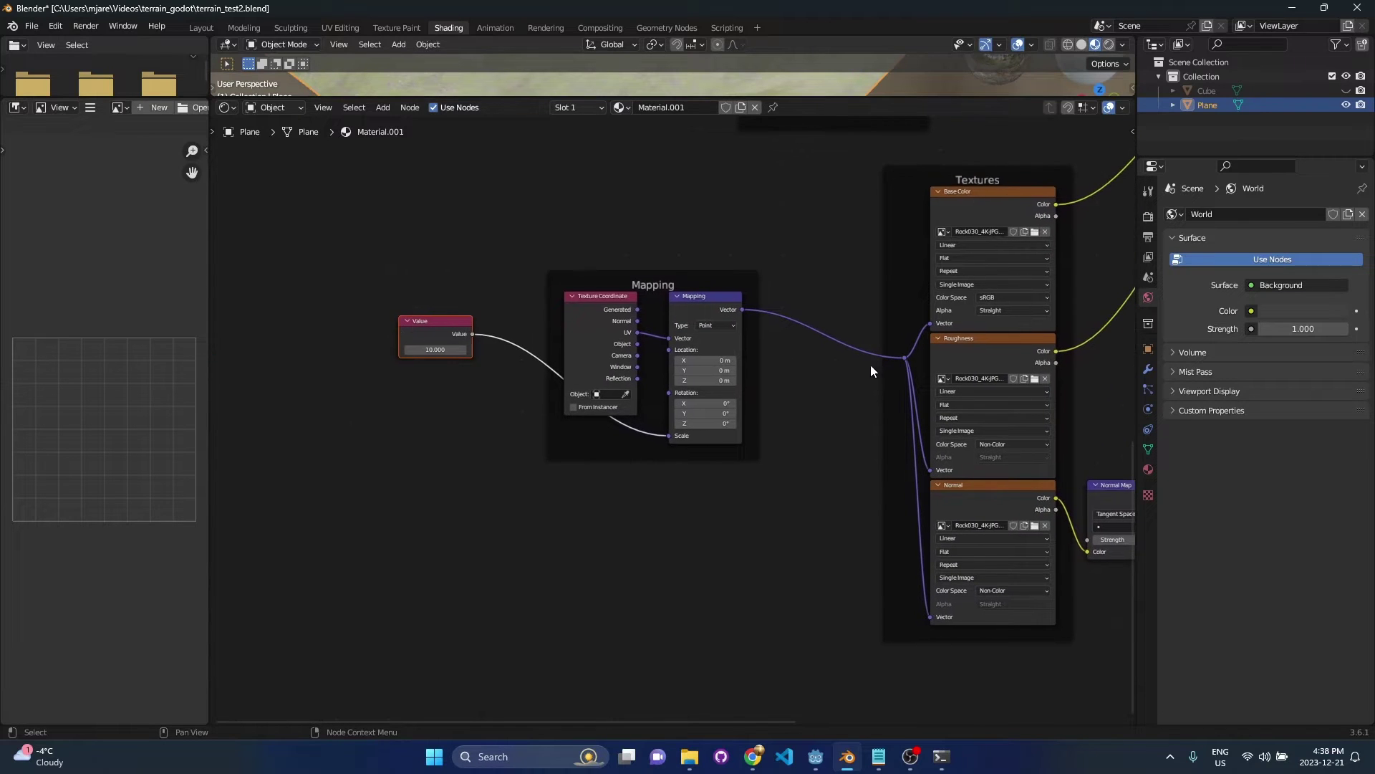
# Enlarge the 3D viewport, then open the Texture Paint workspace and frame the terrain for painting the BlendMap image
pyautogui.moveTo(896, 98); pyautogui.dragTo(881, 564)
pyautogui.scroll(-3, 746, 310)
pyautogui.moveTo(746, 310); pyautogui.dragTo(772, 308, button='middle')
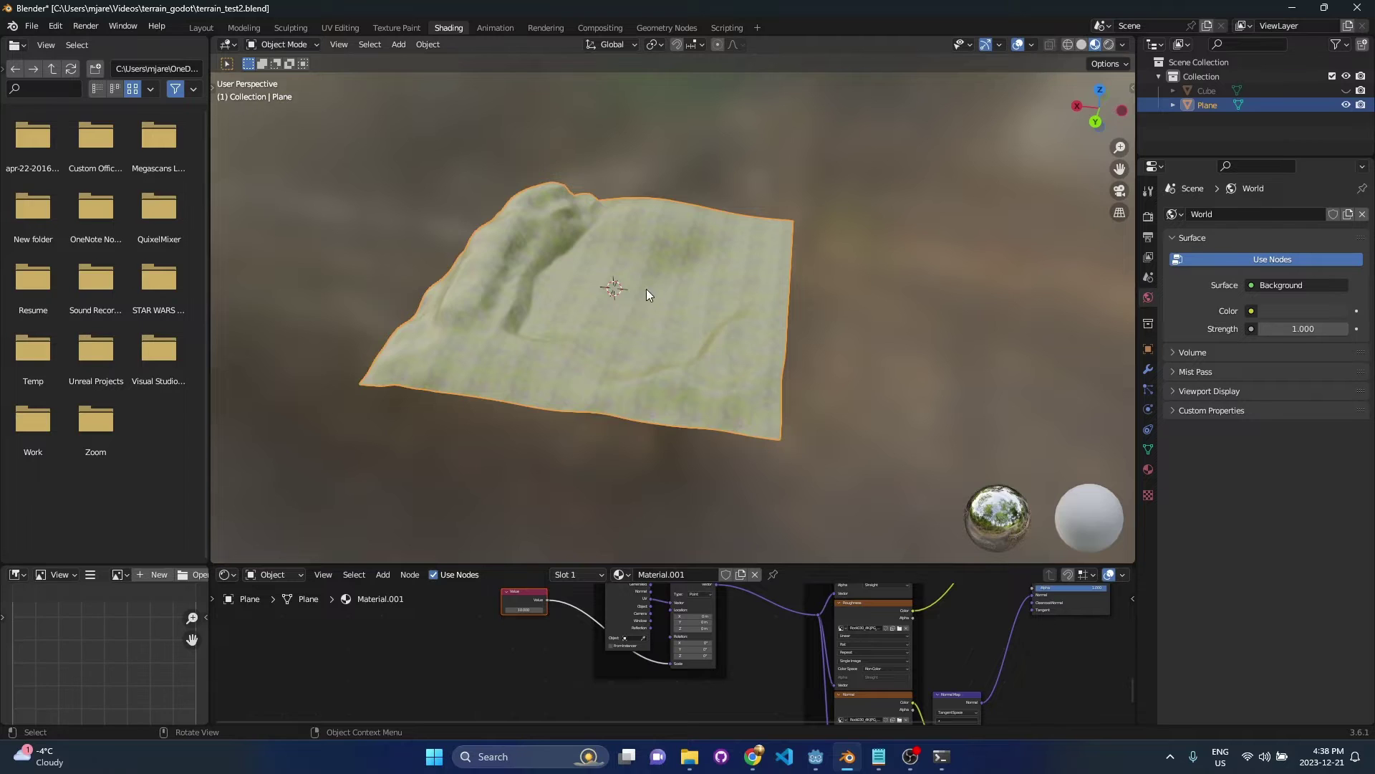
pyautogui.moveTo(635, 287); pyautogui.dragTo(652, 269, button='middle')
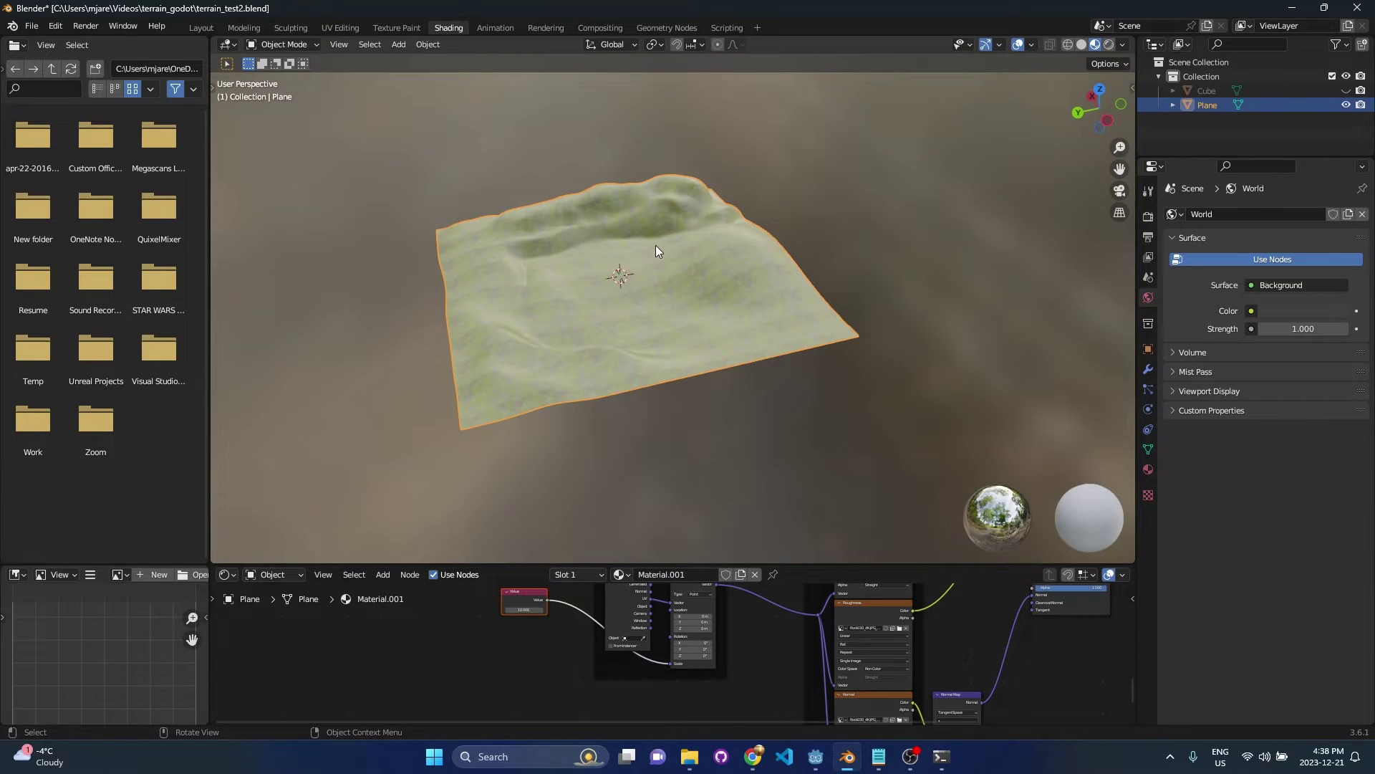
pyautogui.click(396, 29)
pyautogui.scroll(-11, 831, 309)
pyautogui.moveTo(837, 315)
pyautogui.mouseDown(button='middle')
pyautogui.moveTo(840, 338)
pyautogui.moveTo(942, 407)
pyautogui.mouseUp(button='middle')
pyautogui.press('Tab')
pyautogui.scroll(4, 844, 378)
pyautogui.press('Tab')
pyautogui.keyDown('shift'); pyautogui.moveTo(768, 416); pyautogui.dragTo(919, 428, button='middle'); pyautogui.keyUp('shift')
pyautogui.scroll(1, 924, 435)
pyautogui.scroll(-5, 265, 294)
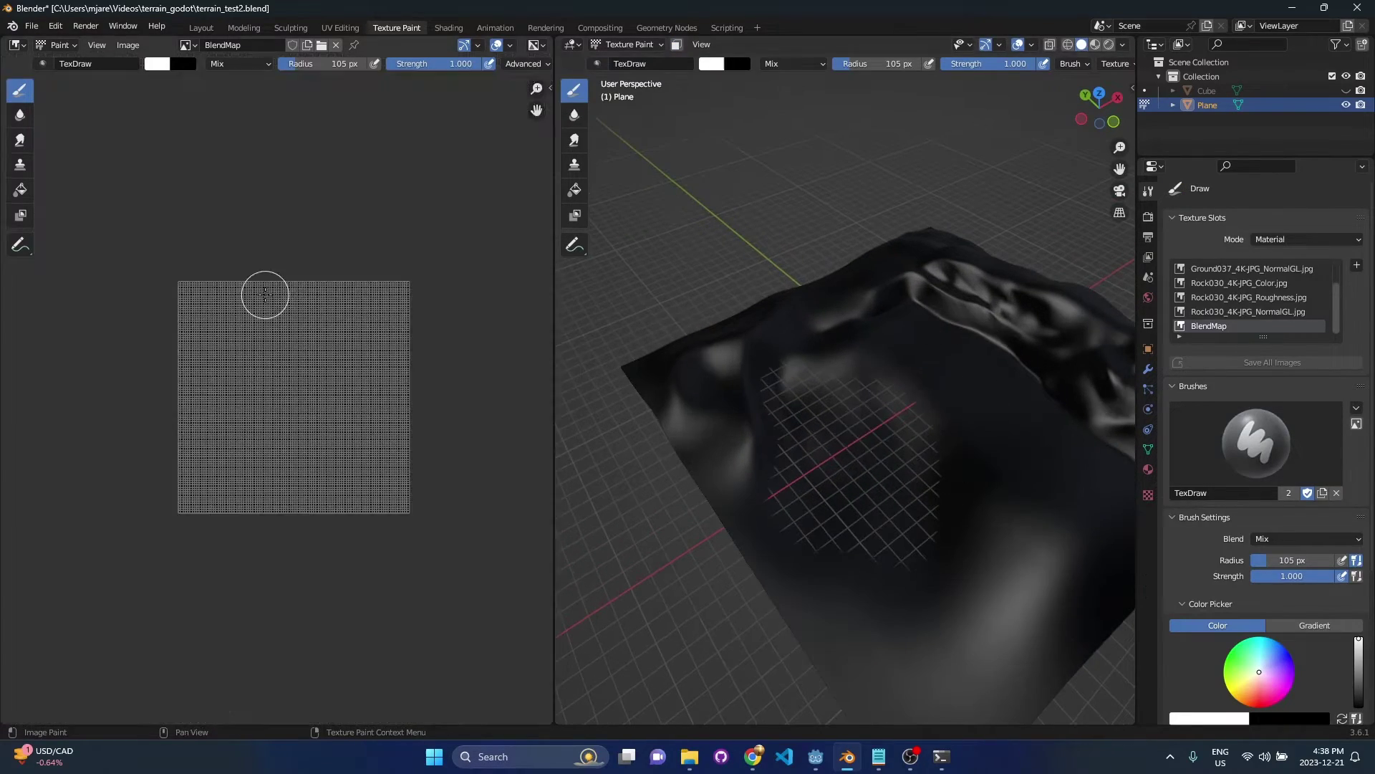
# Reduce the paint brush radius to 58 px and show the terrain in Material Preview shading
pyautogui.keyDown('shift'); pyautogui.moveTo(984, 377); pyautogui.dragTo(901, 356, button='middle'); pyautogui.keyUp('shift')
pyautogui.press('f')
pyautogui.click(899, 368)
pyautogui.keyDown('shift'); pyautogui.moveTo(940, 221); pyautogui.dragTo(932, 206, button='middle'); pyautogui.keyUp('shift')
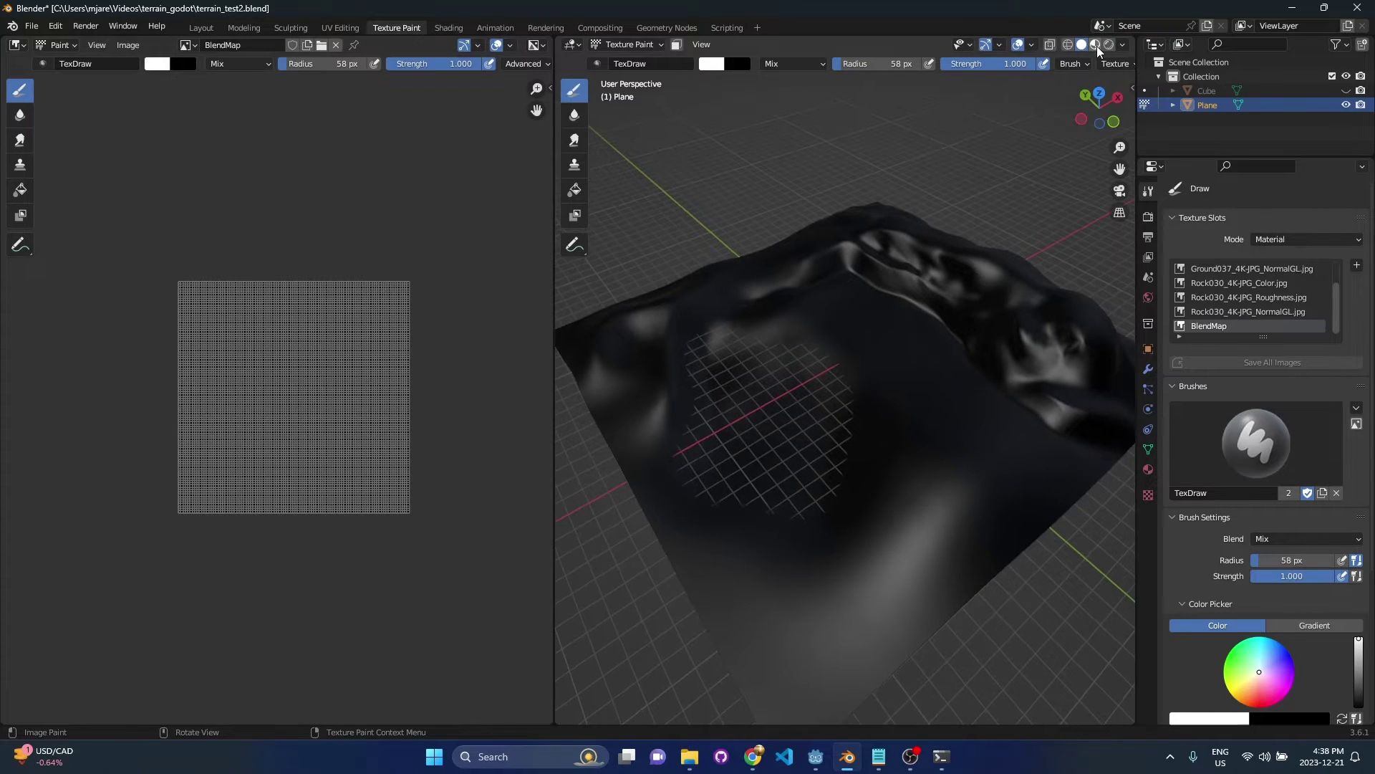
pyautogui.click(1097, 46)
pyautogui.moveTo(944, 380); pyautogui.dragTo(847, 343, button='middle')
# Paint a test patch of rock onto the flat grass with the white brush
pyautogui.scroll(5, 848, 343)
pyautogui.moveTo(795, 262)
pyautogui.mouseDown()
pyautogui.moveTo(720, 453)
pyautogui.moveTo(645, 435)
pyautogui.moveTo(620, 445)
pyautogui.mouseUp()
pyautogui.scroll(-3, 716, 437)
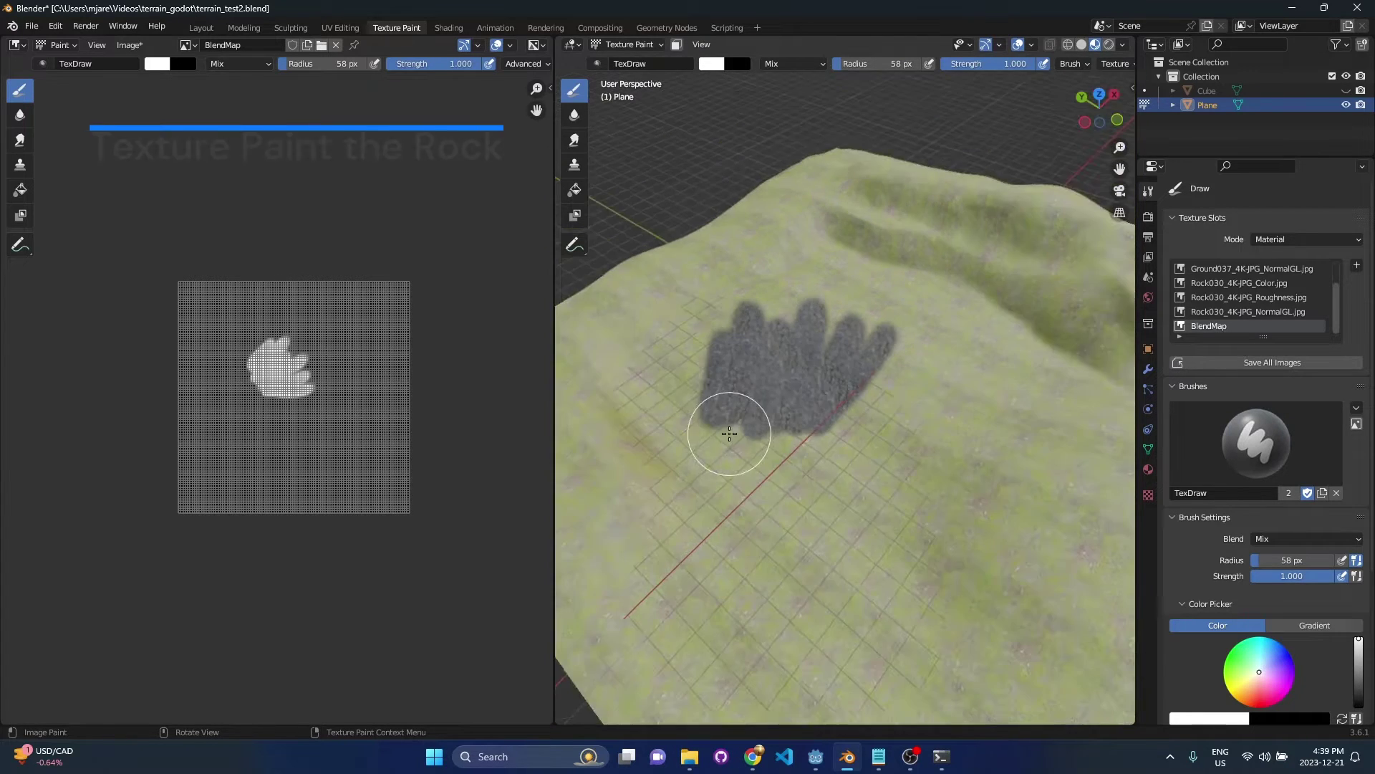
pyautogui.moveTo(731, 435)
pyautogui.mouseDown(button='middle')
pyautogui.moveTo(806, 419)
pyautogui.moveTo(730, 430)
pyautogui.mouseUp(button='middle')
# Paint rock onto the steep slopes of the sculpted mountain ridge with the white brush
pyautogui.scroll(5, 775, 414)
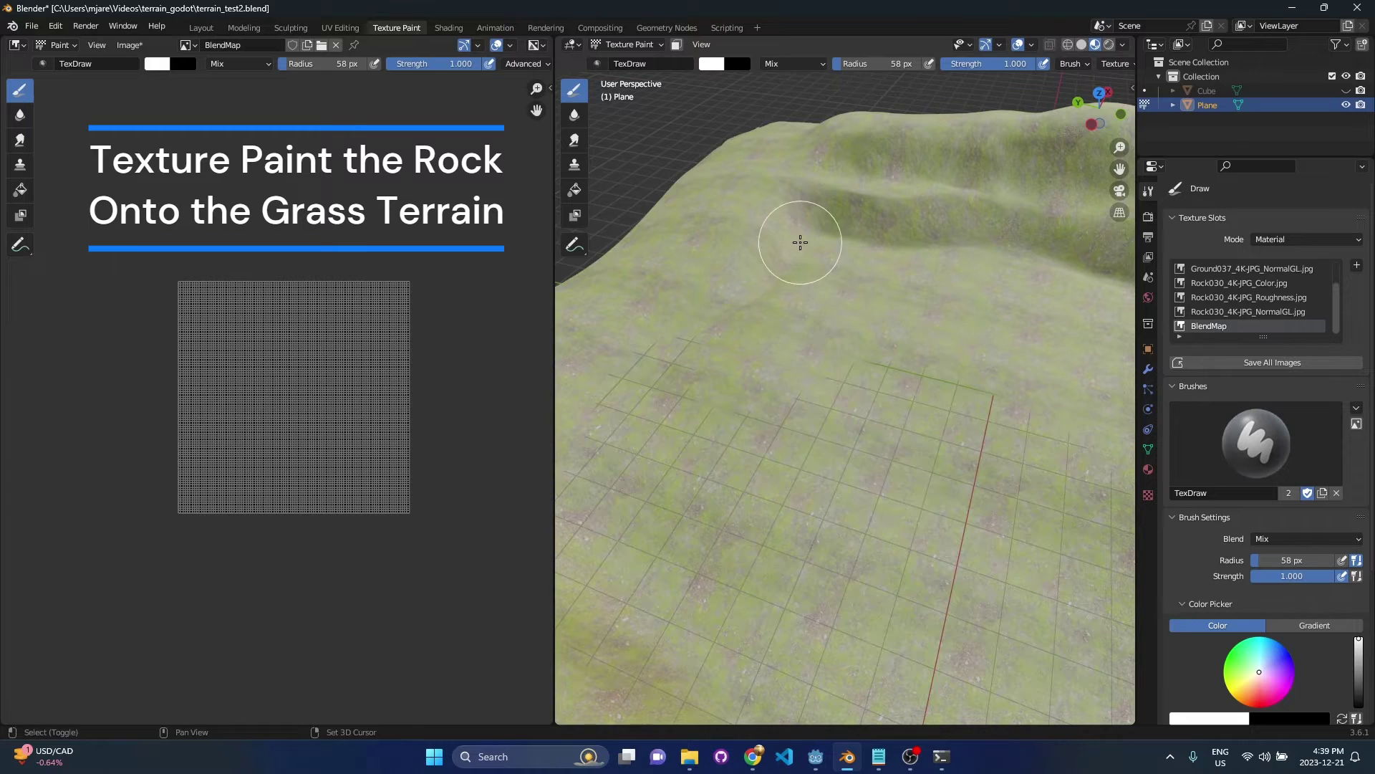
pyautogui.moveTo(798, 240); pyautogui.dragTo(793, 482, button='middle')
pyautogui.moveTo(960, 492); pyautogui.dragTo(862, 485, button='middle')
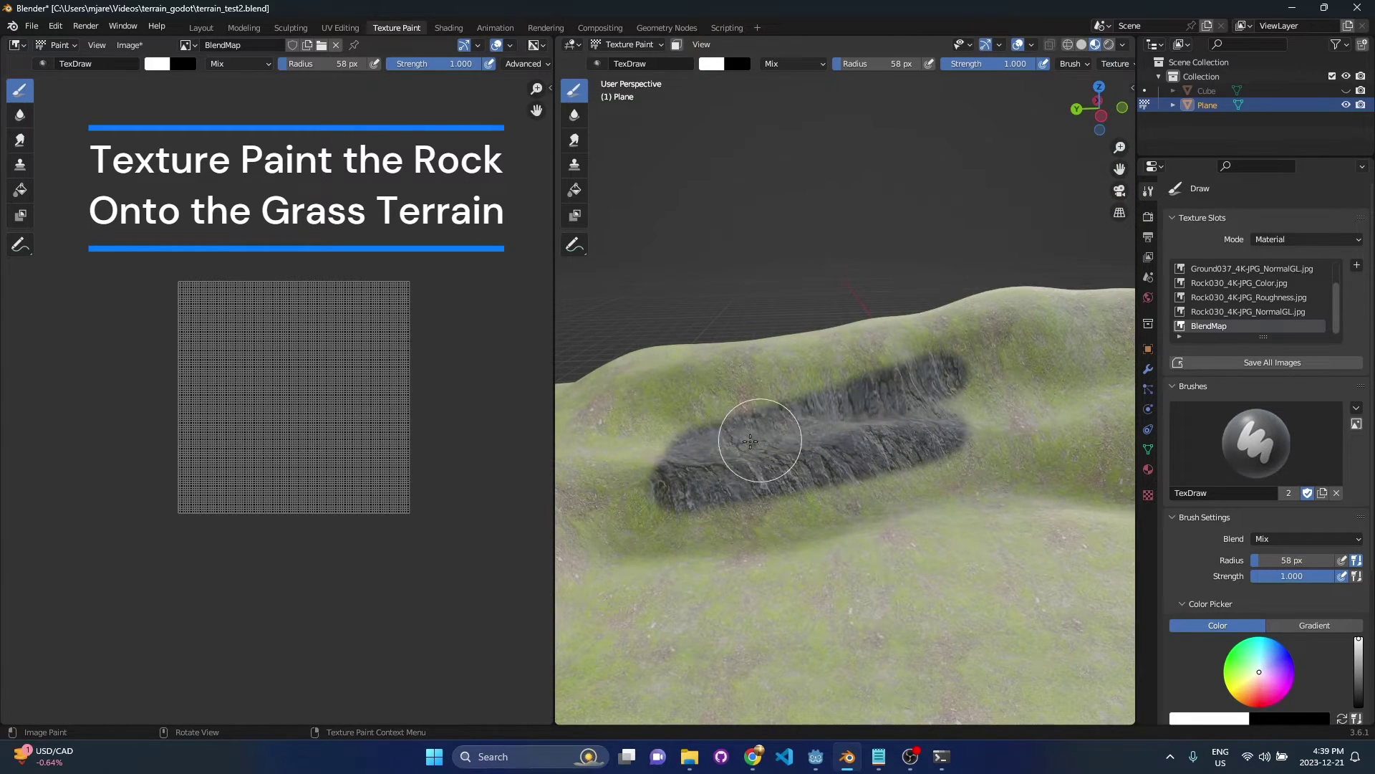
pyautogui.moveTo(753, 438); pyautogui.dragTo(777, 430)
pyautogui.moveTo(777, 430); pyautogui.dragTo(809, 469, button='middle')
pyautogui.moveTo(878, 380)
pyautogui.mouseDown()
pyautogui.moveTo(805, 369)
pyautogui.moveTo(698, 444)
pyautogui.mouseUp()
pyautogui.moveTo(698, 444); pyautogui.dragTo(752, 457, button='middle')
# Extend the rock paint over the rest of the mountain corner and down to the terrain's outer edge
pyautogui.moveTo(753, 457)
pyautogui.mouseDown()
pyautogui.moveTo(851, 397)
pyautogui.moveTo(913, 304)
pyautogui.mouseUp()
pyautogui.moveTo(913, 304); pyautogui.dragTo(903, 368, button='middle')
pyautogui.moveTo(902, 368); pyautogui.dragTo(676, 304)
pyautogui.moveTo(676, 304); pyautogui.dragTo(788, 301, button='middle')
pyautogui.moveTo(788, 301); pyautogui.dragTo(844, 310)
pyautogui.moveTo(844, 310); pyautogui.dragTo(813, 480, button='middle')
pyautogui.moveTo(813, 480)
pyautogui.mouseDown()
pyautogui.moveTo(768, 306)
pyautogui.moveTo(881, 528)
pyautogui.mouseUp()
pyautogui.moveTo(881, 528)
pyautogui.mouseDown(button='middle')
pyautogui.moveTo(764, 461)
pyautogui.moveTo(774, 399)
pyautogui.moveTo(611, 548)
pyautogui.mouseUp(button='middle')
pyautogui.moveTo(842, 383); pyautogui.dragTo(911, 373)
pyautogui.scroll(3, 912, 374)
pyautogui.keyDown('shift'); pyautogui.moveTo(912, 374); pyautogui.dragTo(770, 380, button='middle'); pyautogui.keyUp('shift')
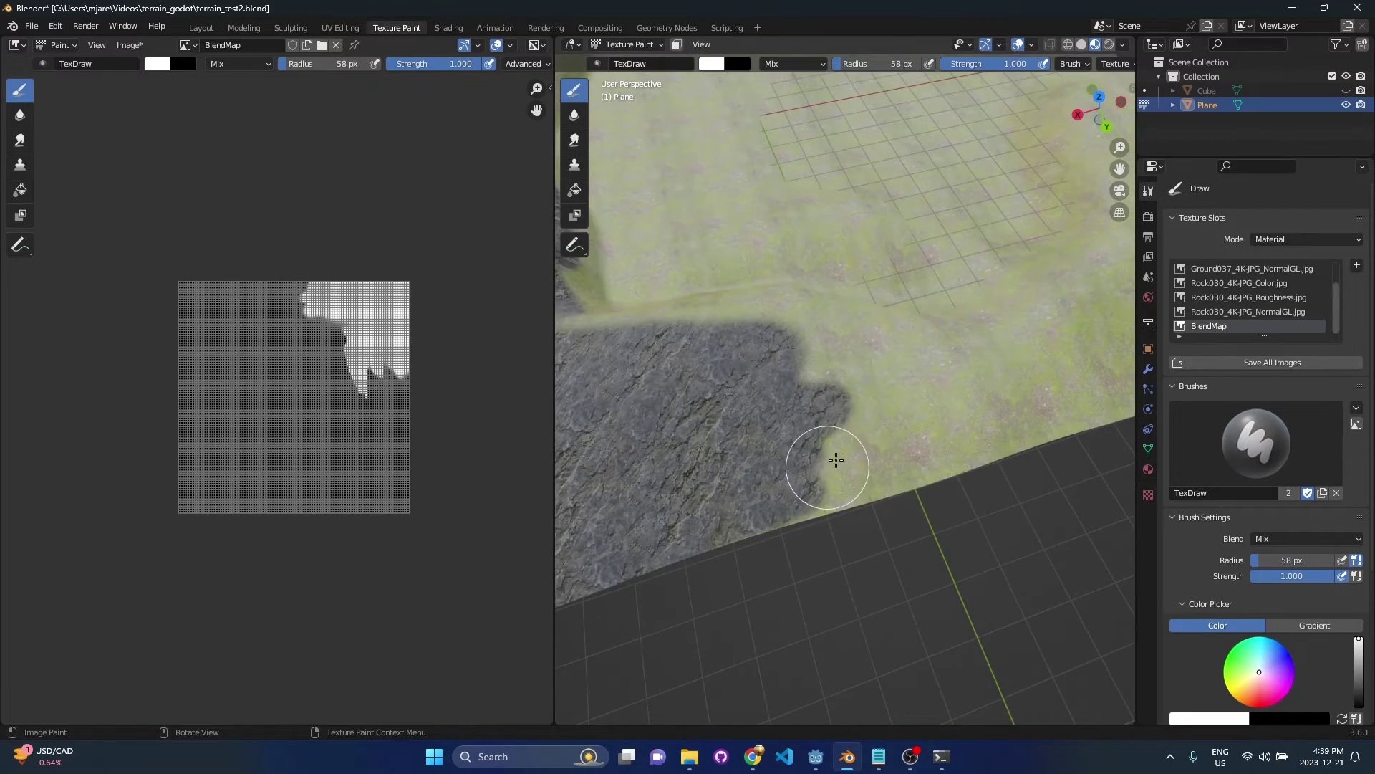
# Continue painting rock along the adjoining mountain edge as far as the terrain's end corner
pyautogui.moveTo(844, 454); pyautogui.dragTo(899, 370, button='middle')
pyautogui.moveTo(946, 450); pyautogui.dragTo(892, 423, button='middle')
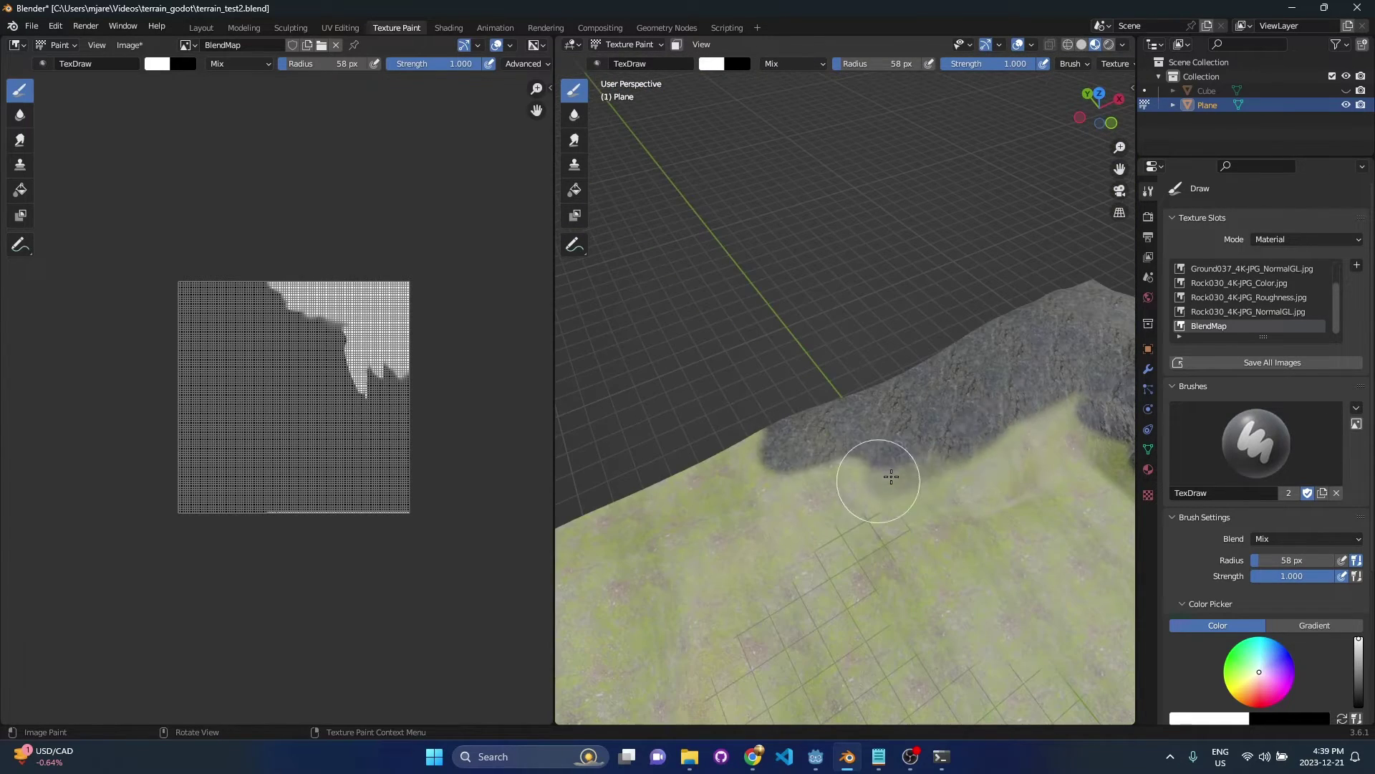
pyautogui.moveTo(921, 466); pyautogui.dragTo(1022, 445)
pyautogui.scroll(-2, 1014, 443)
pyautogui.moveTo(810, 427); pyautogui.dragTo(893, 432)
pyautogui.moveTo(864, 459)
pyautogui.mouseDown(button='middle')
pyautogui.moveTo(810, 408)
pyautogui.moveTo(980, 427)
pyautogui.moveTo(939, 455)
pyautogui.mouseUp(button='middle')
pyautogui.scroll(-3, 809, 407)
pyautogui.moveTo(1039, 415); pyautogui.dragTo(931, 401)
pyautogui.moveTo(889, 351); pyautogui.dragTo(908, 375, button='middle')
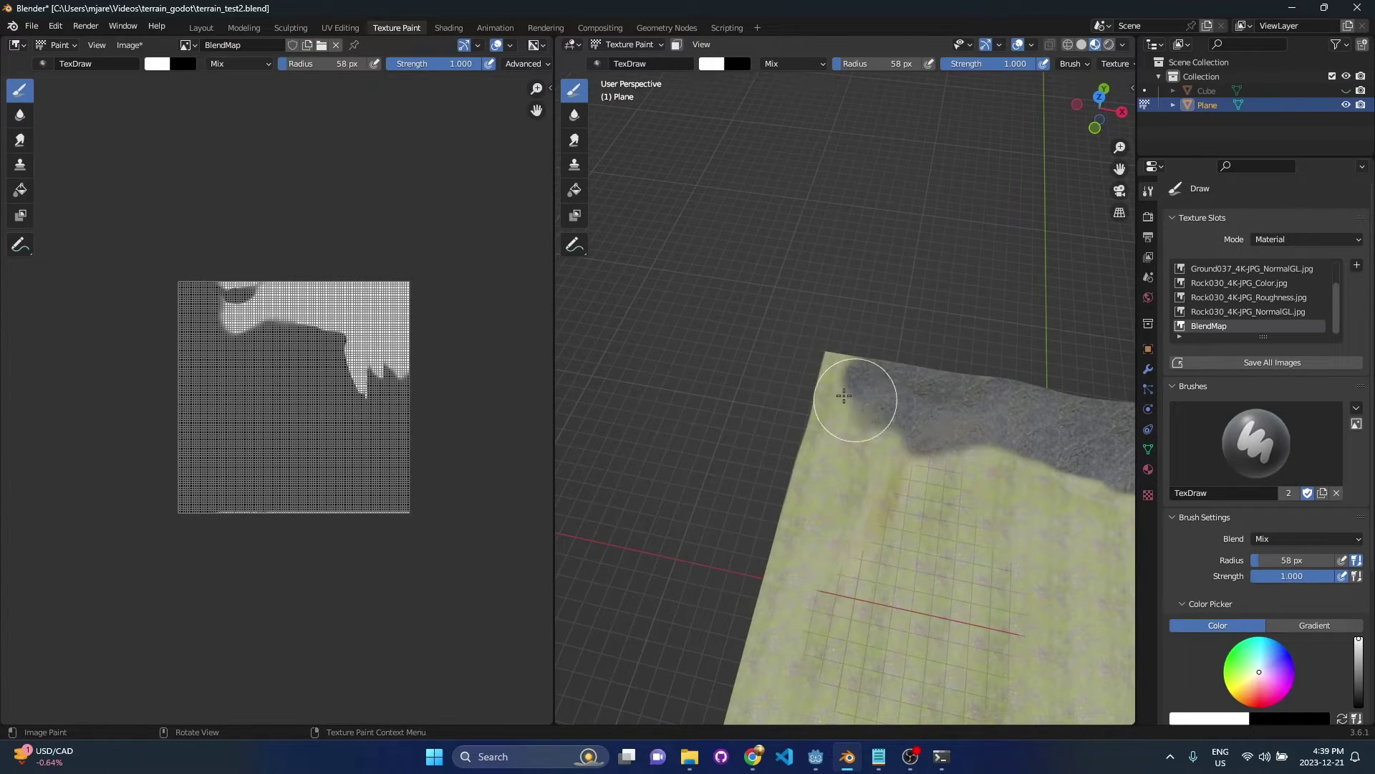
pyautogui.moveTo(840, 393); pyautogui.dragTo(856, 374)
# Fill the remaining gaps at the end corner and paint rock along the ridge on the other terrain edge
pyautogui.scroll(-4, 856, 374)
pyautogui.moveTo(856, 374)
pyautogui.mouseDown(button='middle')
pyautogui.moveTo(1074, 347)
pyautogui.moveTo(806, 408)
pyautogui.mouseUp(button='middle')
pyautogui.moveTo(806, 408); pyautogui.dragTo(838, 534, button='middle')
pyautogui.scroll(6, 838, 535)
pyautogui.moveTo(853, 386)
pyautogui.keyDown('shift'); pyautogui.mouseDown(button='middle')
pyautogui.moveTo(936, 423)
pyautogui.moveTo(894, 494)
pyautogui.moveTo(930, 282)
pyautogui.mouseUp(button='middle'); pyautogui.keyUp('shift')
pyautogui.moveTo(931, 282); pyautogui.dragTo(891, 270)
pyautogui.moveTo(891, 271)
pyautogui.mouseDown(button='middle')
pyautogui.moveTo(783, 423)
pyautogui.moveTo(931, 313)
pyautogui.moveTo(1082, 406)
pyautogui.mouseUp(button='middle')
pyautogui.moveTo(1024, 379)
pyautogui.mouseDown()
pyautogui.moveTo(955, 405)
pyautogui.moveTo(871, 373)
pyautogui.mouseUp()
pyautogui.moveTo(871, 372)
pyautogui.mouseDown(button='middle')
pyautogui.moveTo(835, 477)
pyautogui.moveTo(924, 427)
pyautogui.moveTo(958, 454)
pyautogui.mouseUp(button='middle')
pyautogui.moveTo(718, 411); pyautogui.dragTo(698, 415)
pyautogui.moveTo(940, 373); pyautogui.dragTo(953, 425, button='middle')
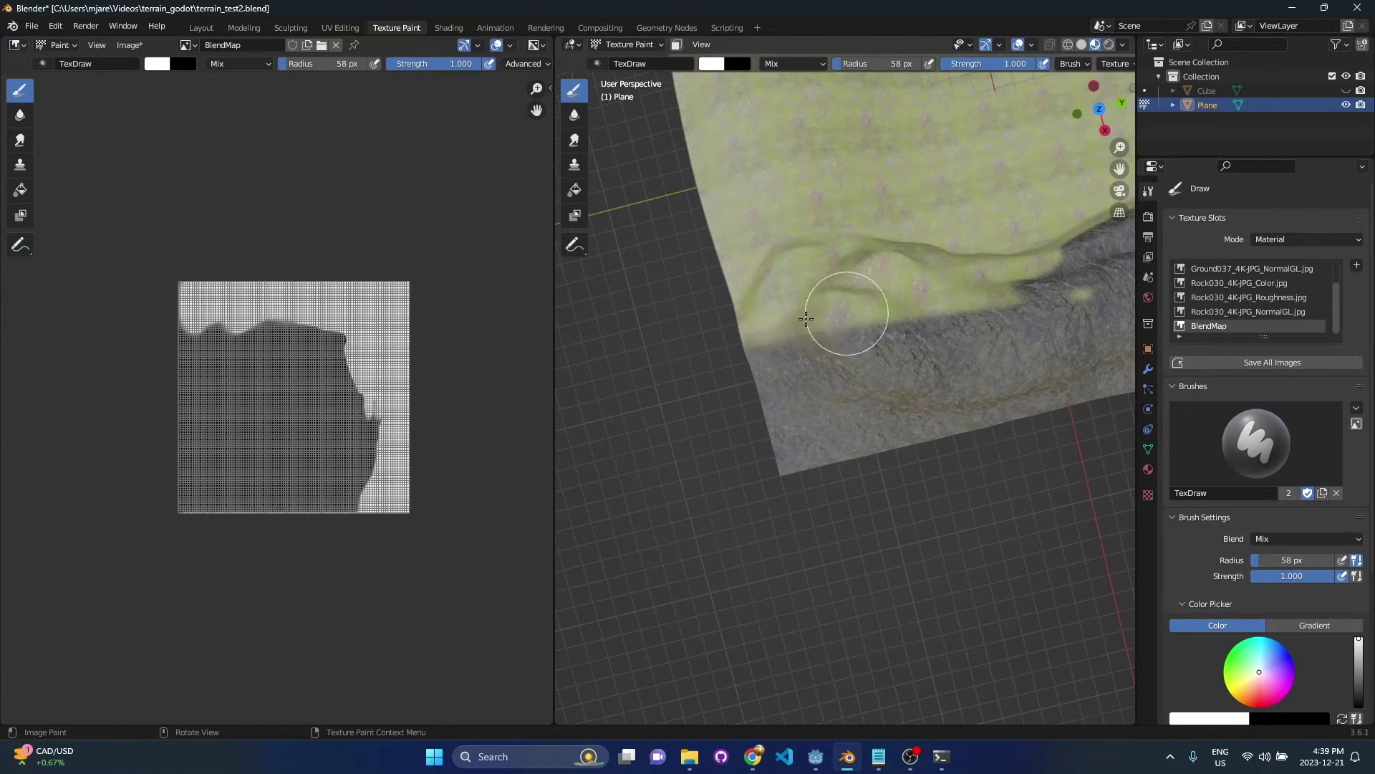
# Widen the rock band down the inner slopes of the second ridge to the flat grass
pyautogui.moveTo(772, 321); pyautogui.dragTo(755, 326)
pyautogui.moveTo(1074, 365); pyautogui.dragTo(885, 270, button='middle')
pyautogui.moveTo(763, 423); pyautogui.dragTo(637, 479)
pyautogui.moveTo(627, 451); pyautogui.dragTo(599, 445, button='middle')
pyautogui.moveTo(706, 394)
pyautogui.mouseDown()
pyautogui.moveTo(656, 484)
pyautogui.moveTo(688, 478)
pyautogui.mouseUp()
pyautogui.moveTo(687, 478); pyautogui.dragTo(772, 404, button='middle')
pyautogui.moveTo(938, 360); pyautogui.dragTo(976, 454, button='middle')
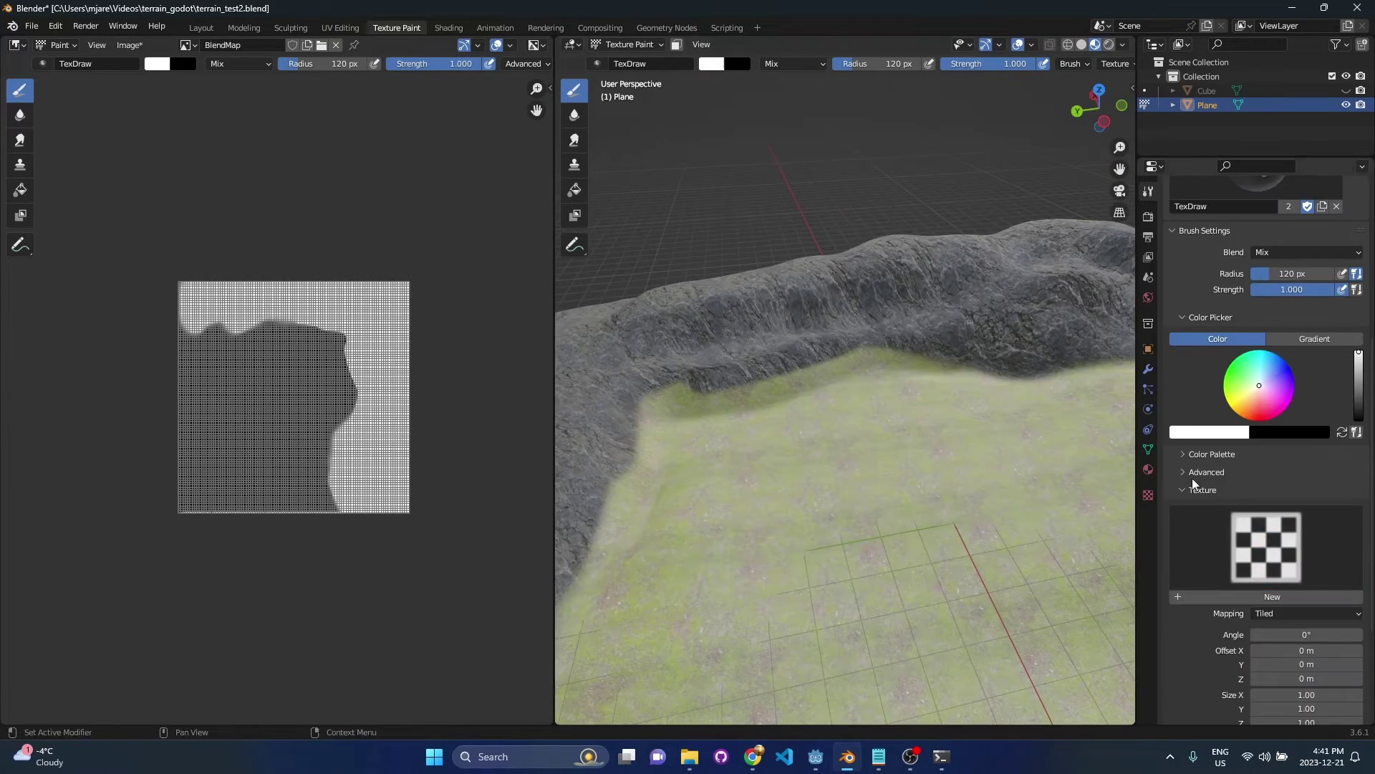
# Collapse the brush's Texture settings and reduce the brush radius to 57 px
pyautogui.click(1196, 488)
pyautogui.moveTo(939, 400); pyautogui.dragTo(924, 388, button='middle')
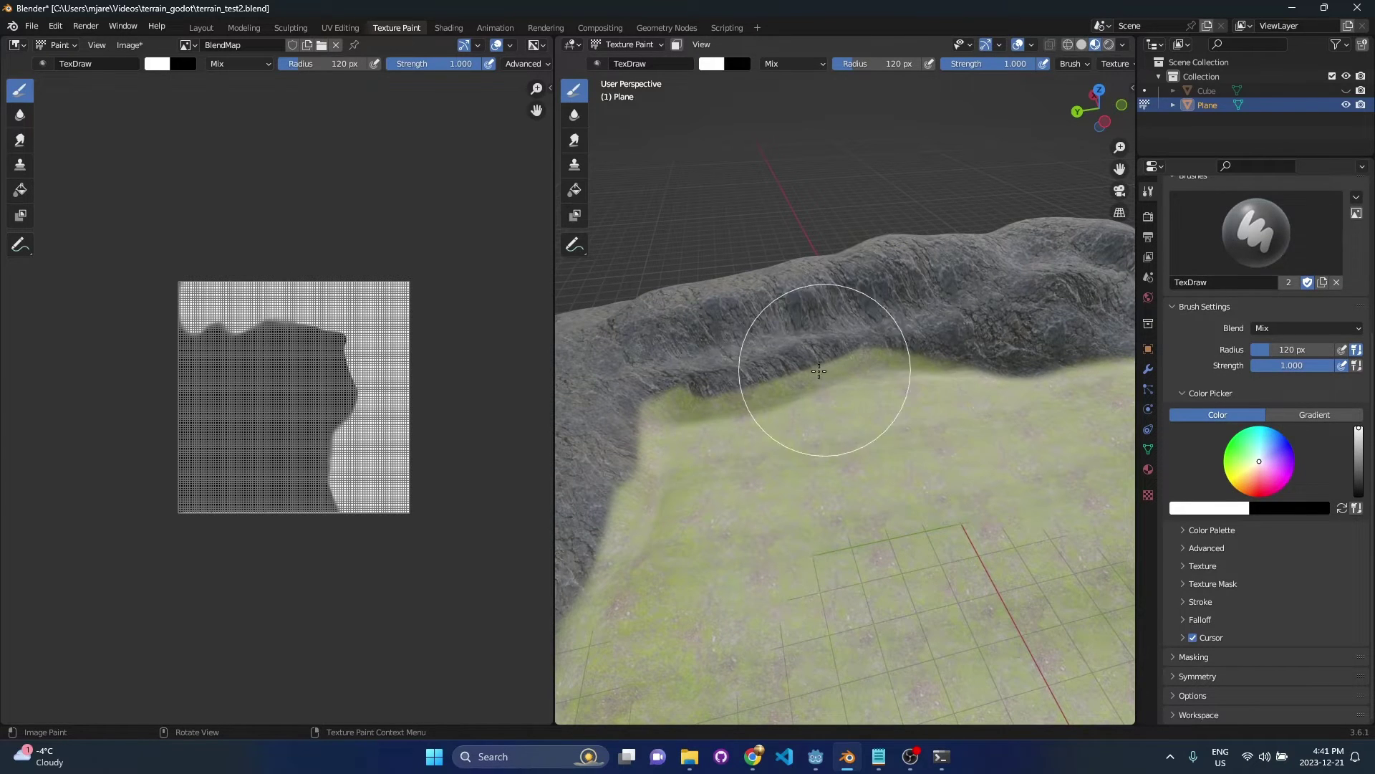
pyautogui.press('f')
pyautogui.click(869, 394)
pyautogui.moveTo(817, 380); pyautogui.dragTo(1012, 301, button='middle')
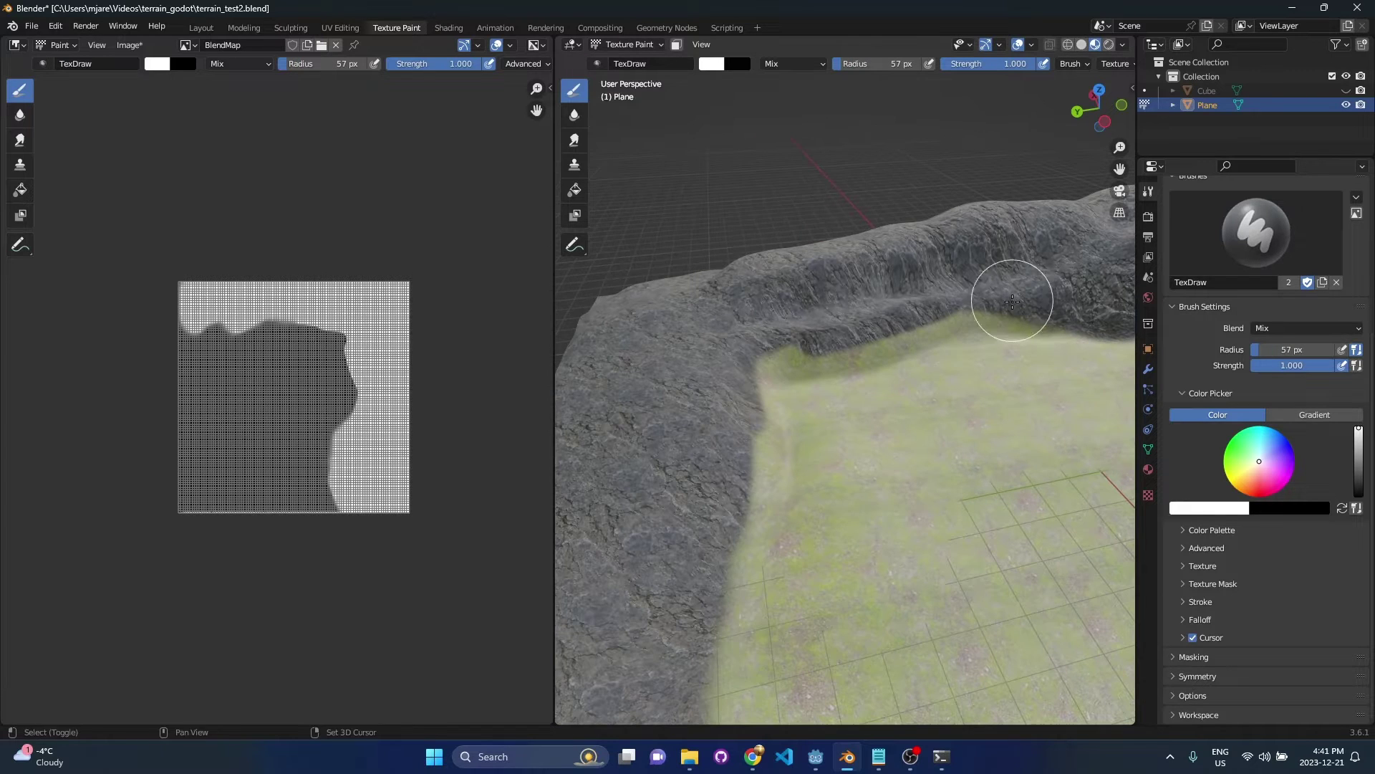
# Create a new texture as the brush's texture mask and load it in the texture properties for editing
pyautogui.click(1213, 585)
pyautogui.scroll(-4, 1211, 300)
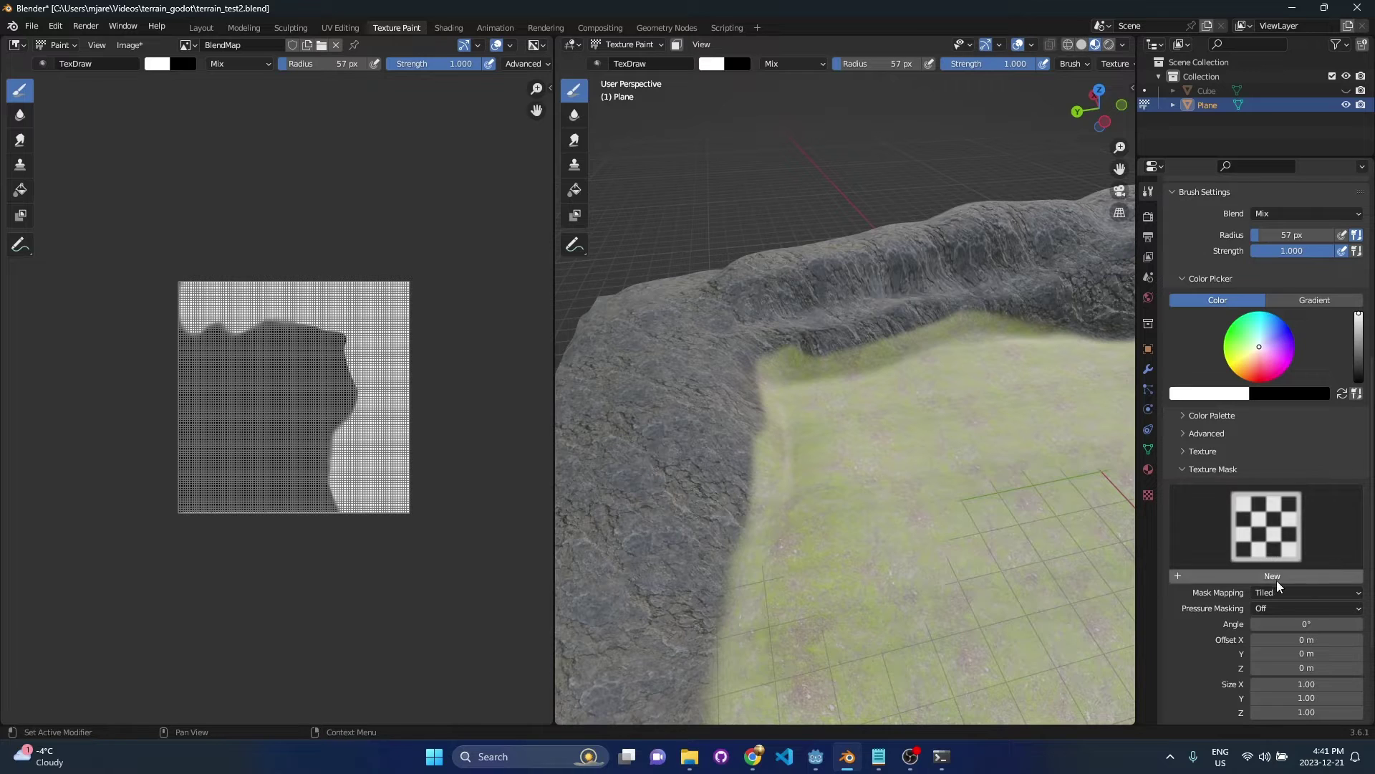
pyautogui.click(1272, 575)
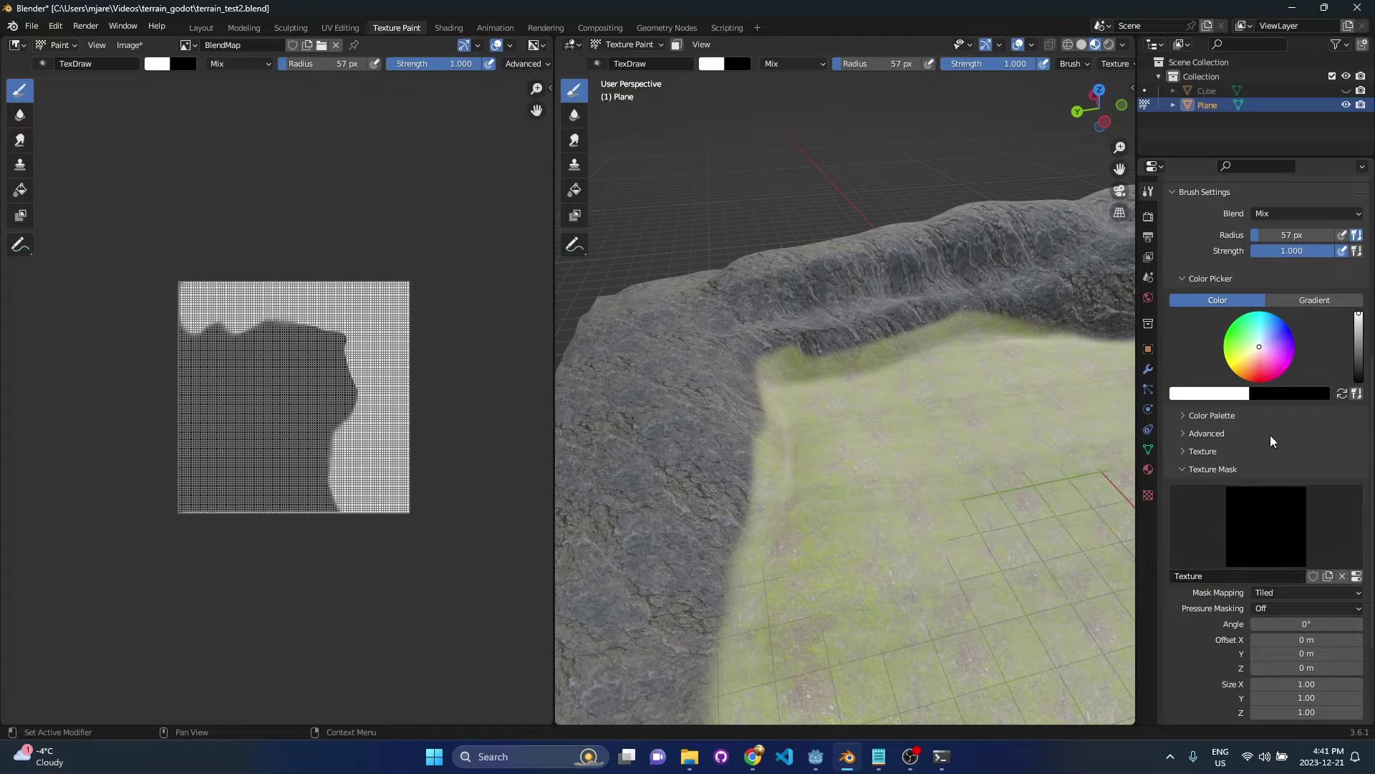
pyautogui.click(1148, 496)
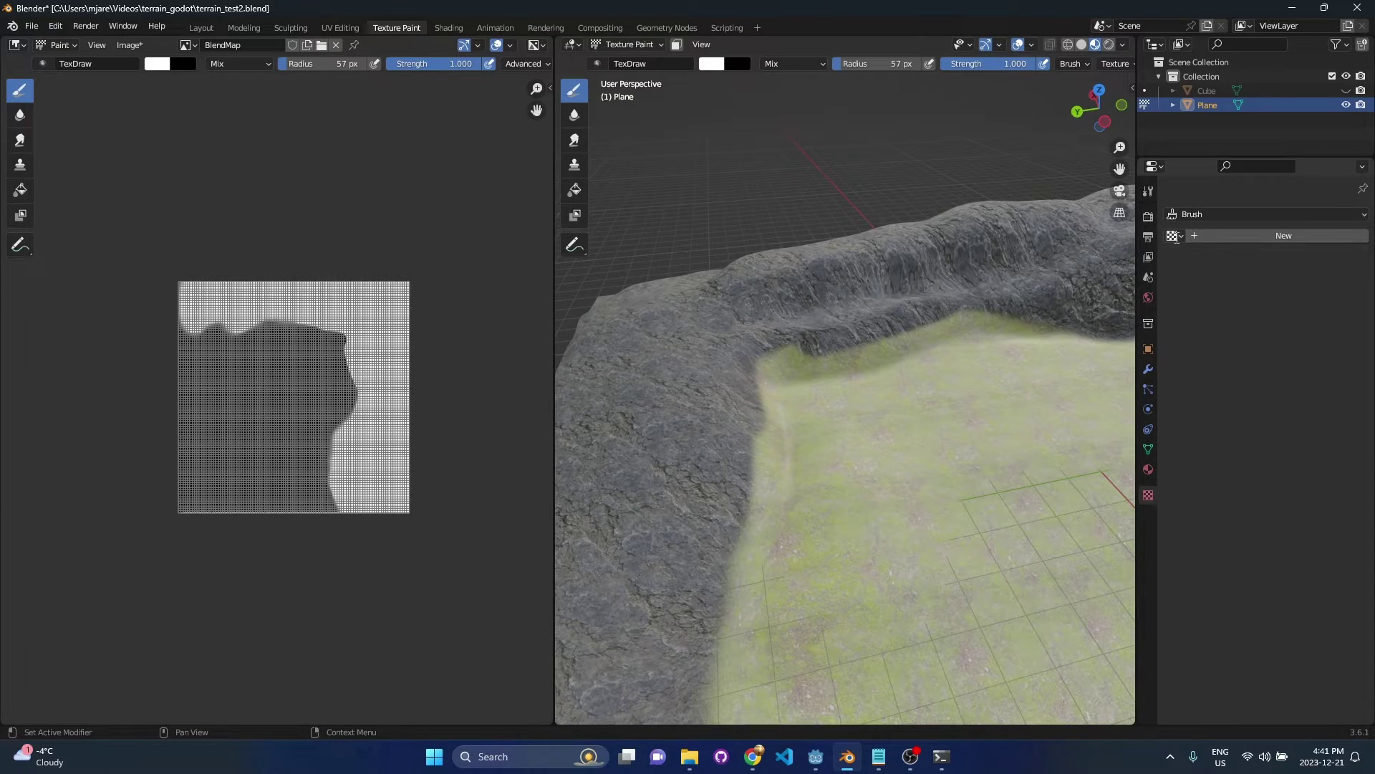
pyautogui.click(1175, 237)
pyautogui.click(1198, 257)
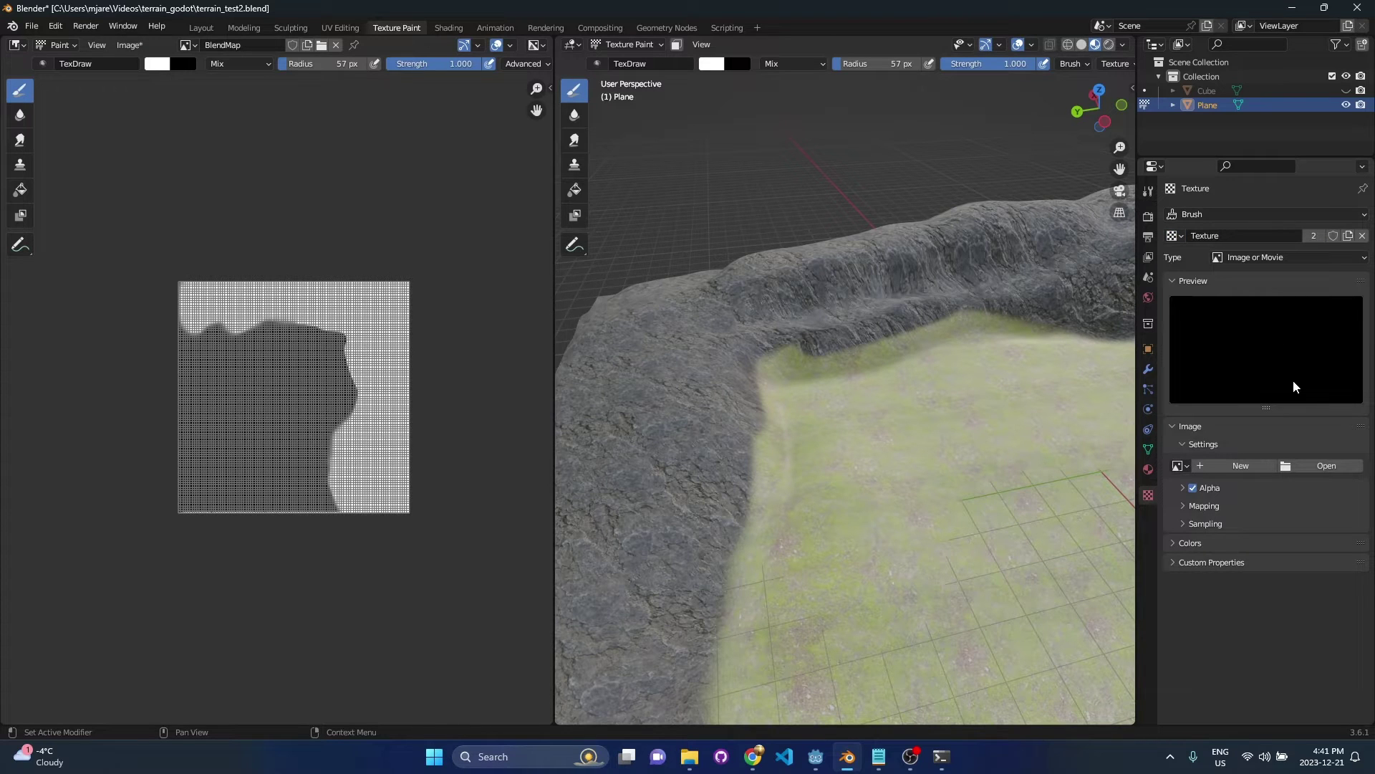
# Change the mask texture to Clouds with Hard noise and a size of 0.35
pyautogui.click(1273, 259)
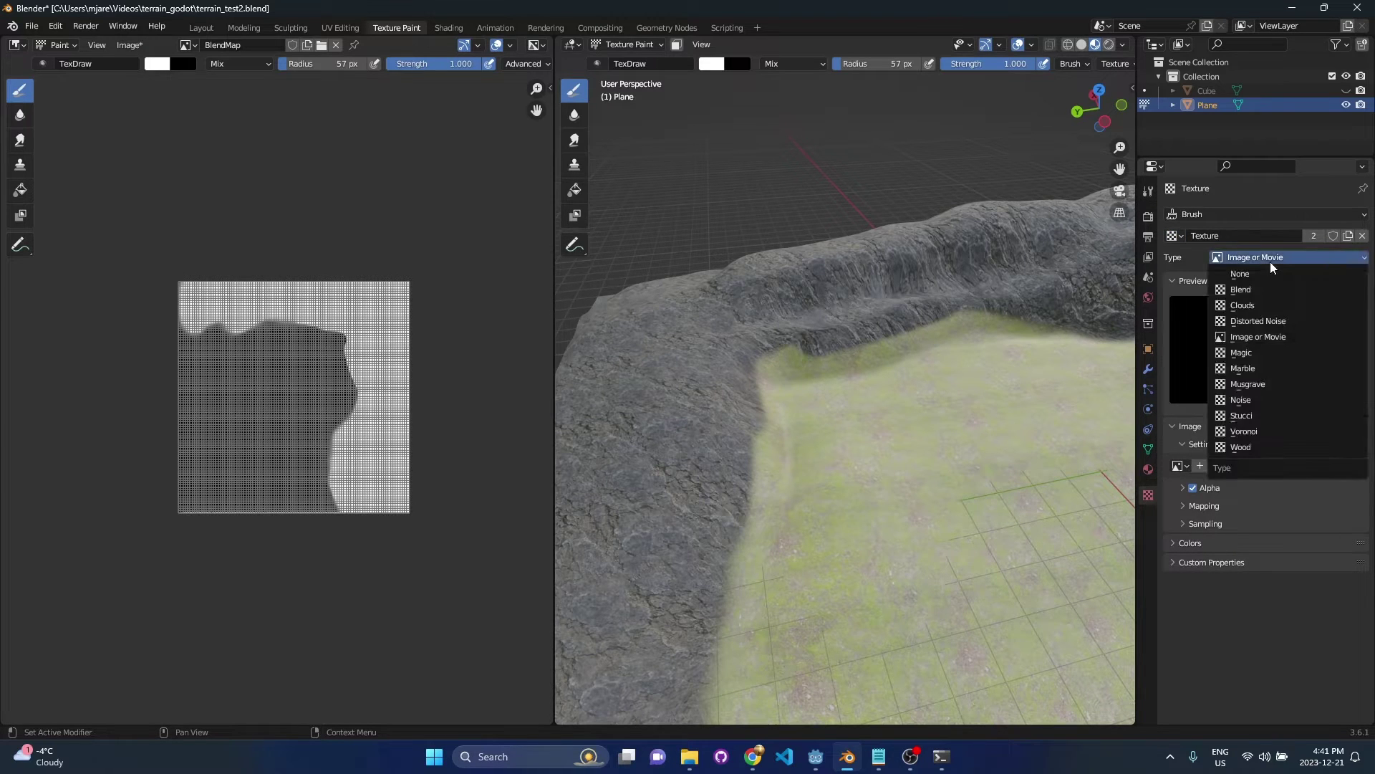
pyautogui.click(1278, 306)
pyautogui.click(1315, 470)
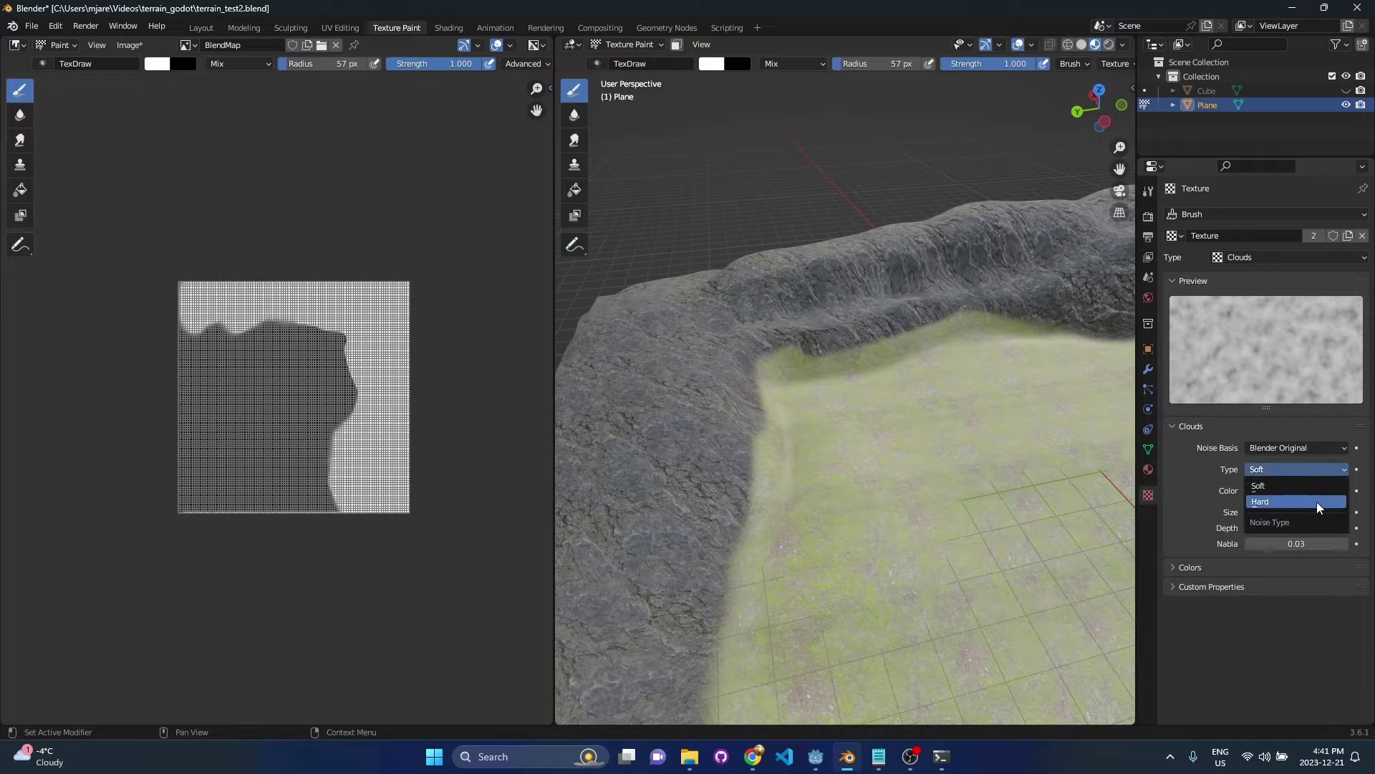
pyautogui.click(1318, 503)
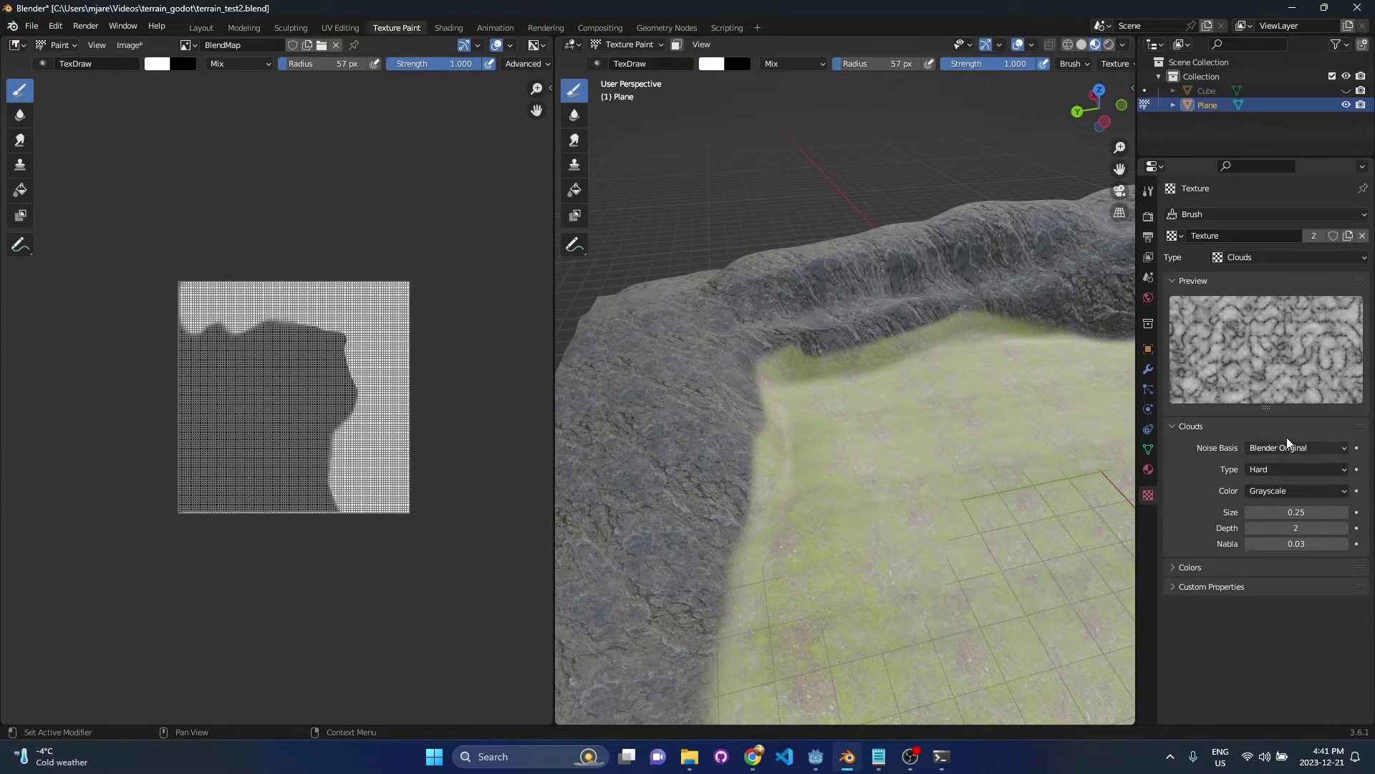
pyautogui.moveTo(1301, 510); pyautogui.dragTo(1318, 510)
# Set the brush radius to 262 px and paint cloud-masked rock onto the grass below the cliff
pyautogui.press('f')
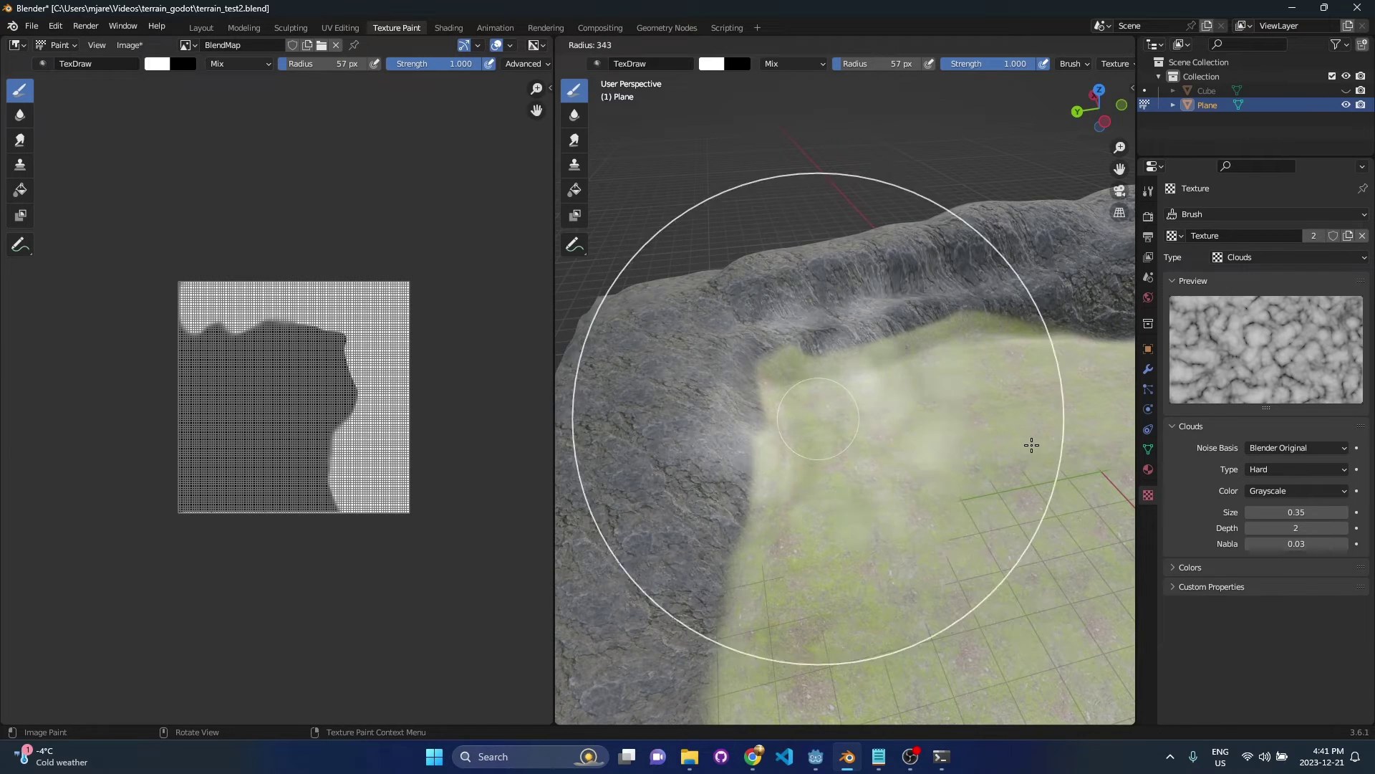
pyautogui.click(967, 433)
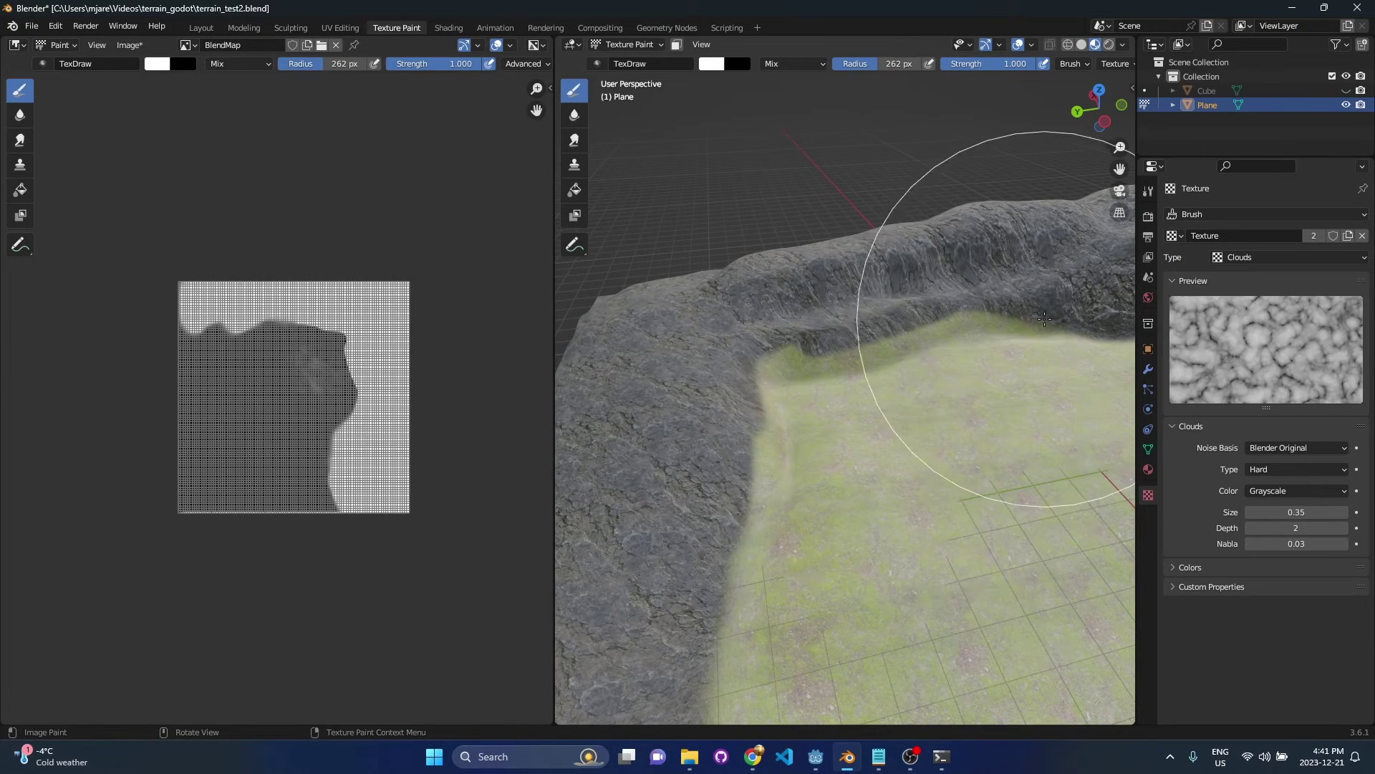
pyautogui.moveTo(1060, 308); pyautogui.dragTo(920, 378, button='middle')
pyautogui.click(1274, 513)
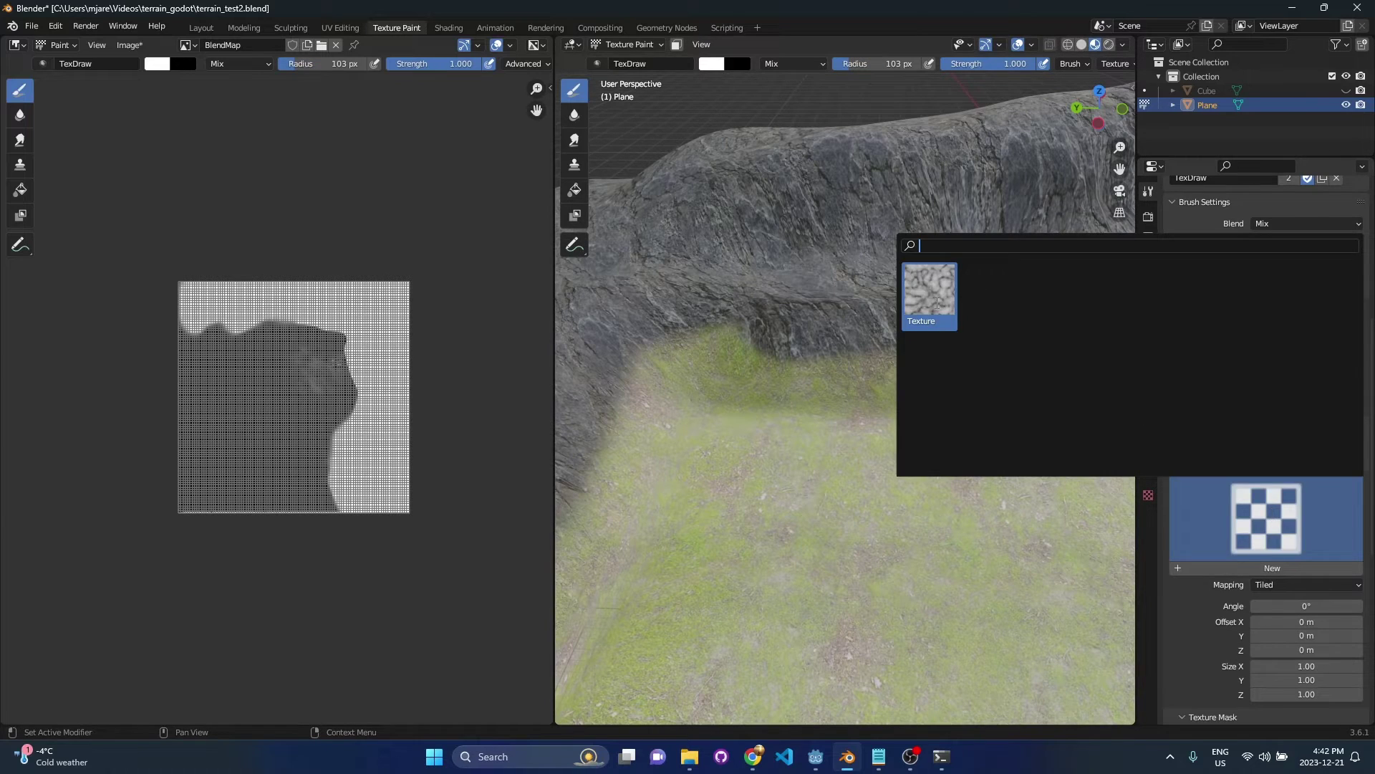
pyautogui.click(932, 295)
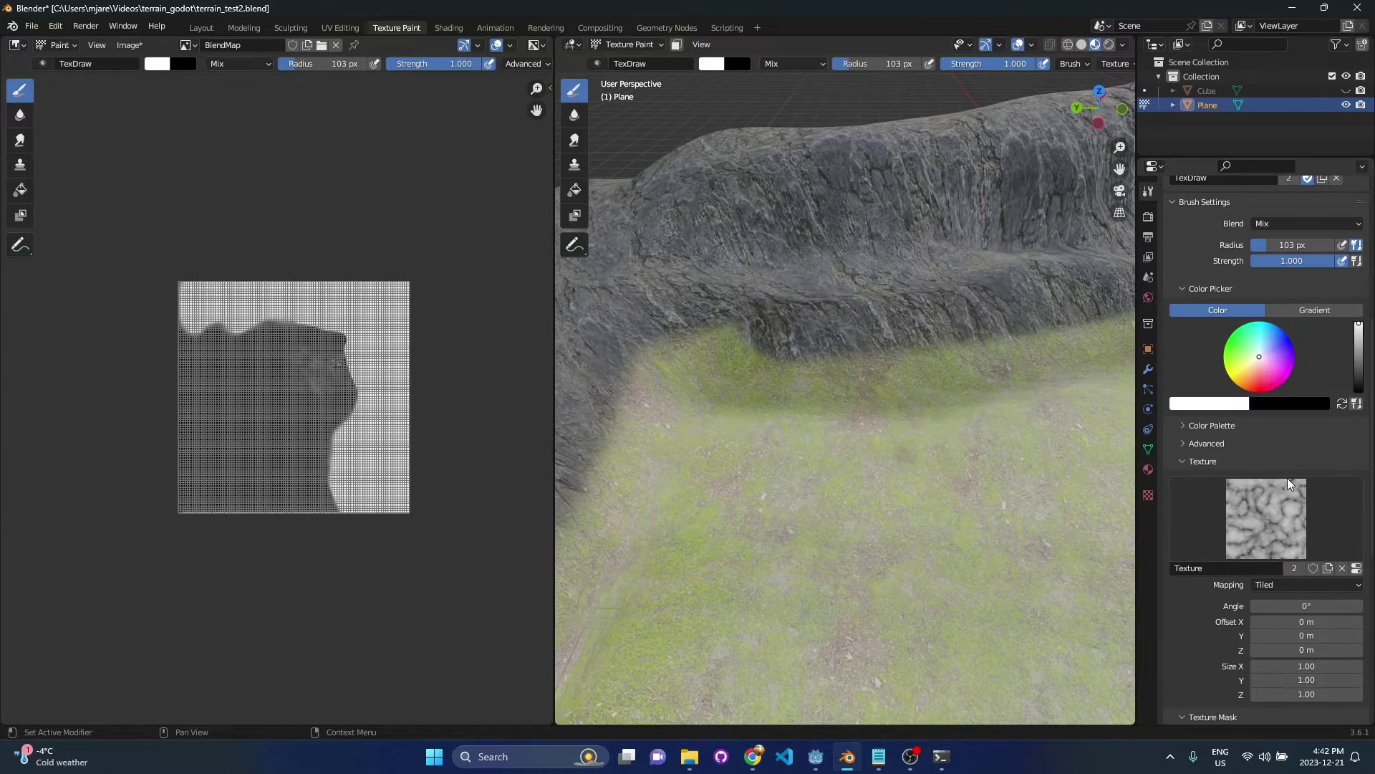
pyautogui.scroll(-2, 1221, 472)
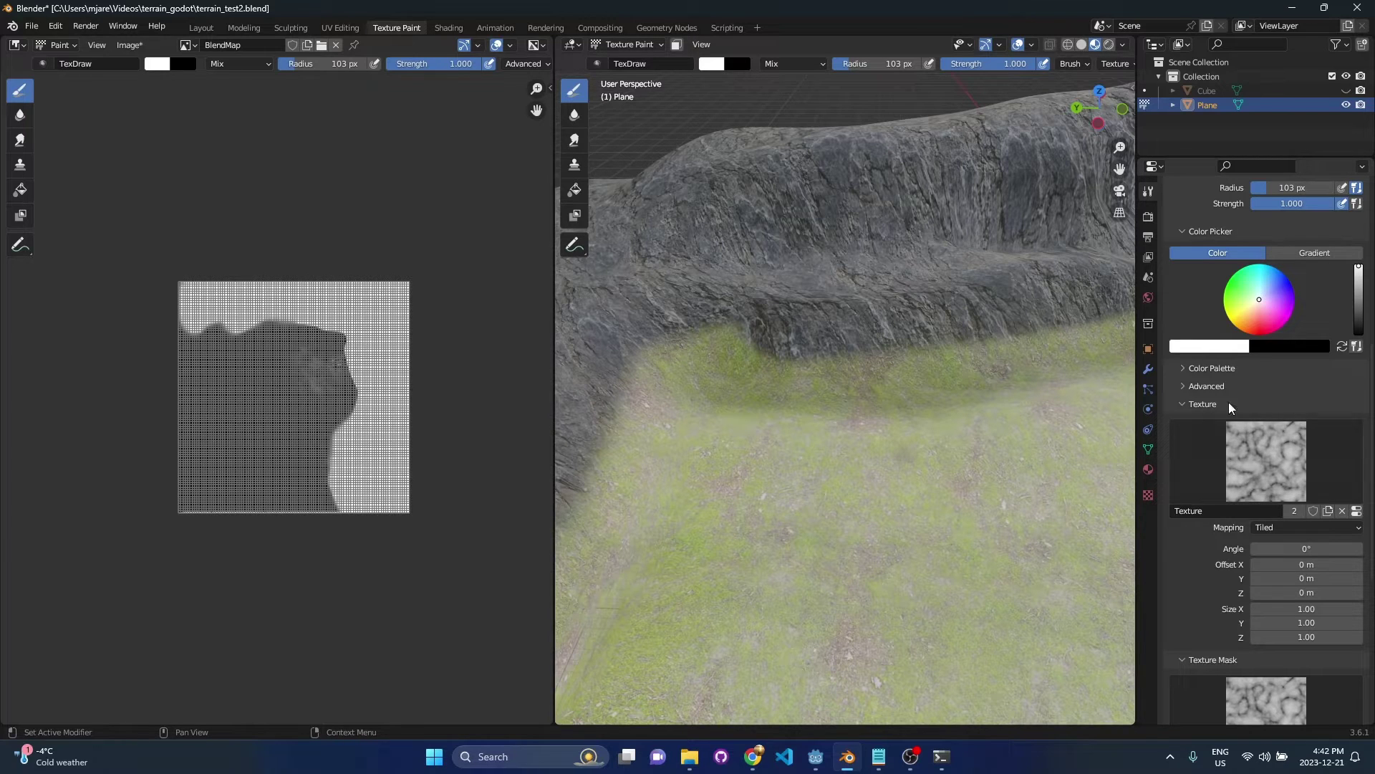
pyautogui.click(1343, 511)
pyautogui.click(1205, 409)
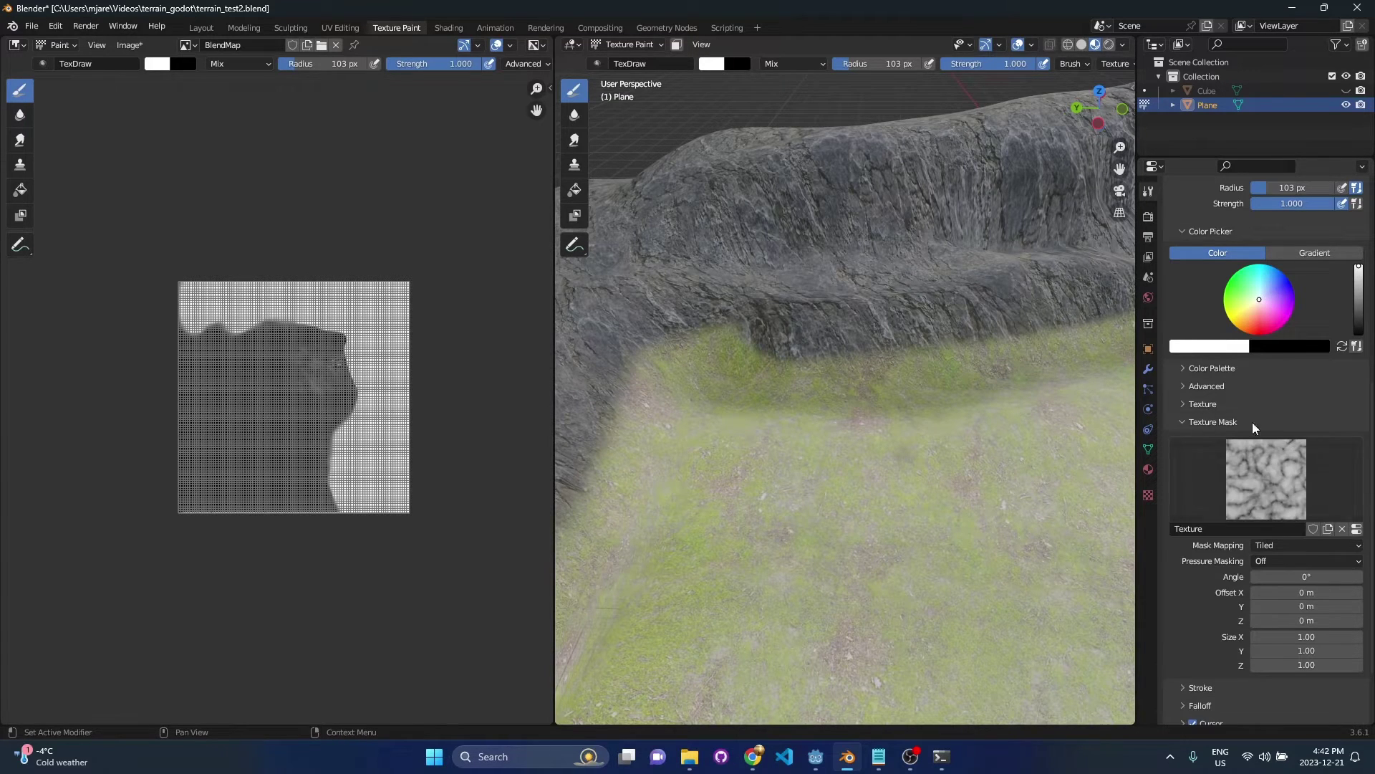
# Set the masked brush to 0.679 strength and a 57 px radius for blending rock into the cliff's base
pyautogui.press('f')
pyautogui.rightClick(965, 369)
pyautogui.moveTo(876, 404); pyautogui.dragTo(1073, 336, button='middle')
pyautogui.moveTo(836, 366); pyautogui.dragTo(714, 371, button='middle')
pyautogui.moveTo(865, 367); pyautogui.dragTo(786, 367, button='middle')
pyautogui.hotkey('shift', 'f')
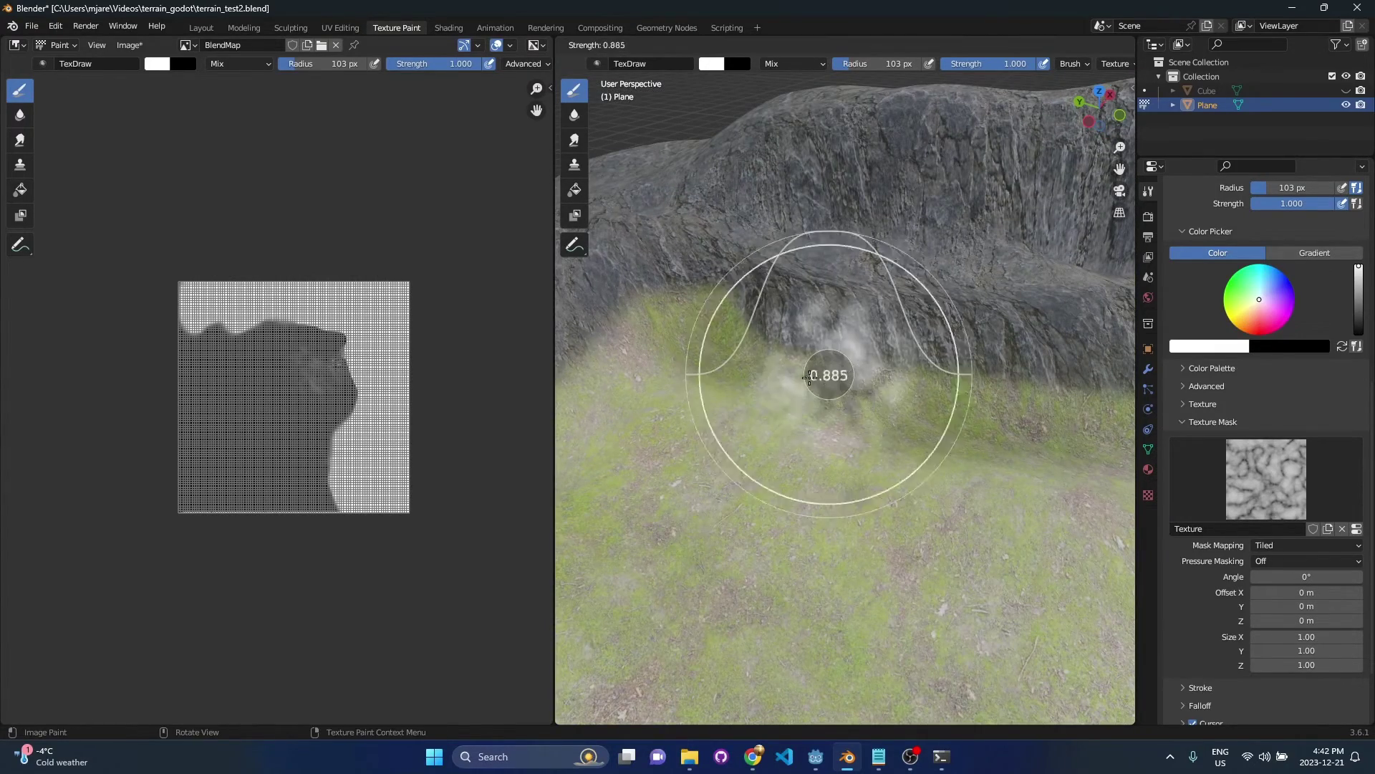
pyautogui.click(824, 376)
pyautogui.press('f')
pyautogui.click(822, 380)
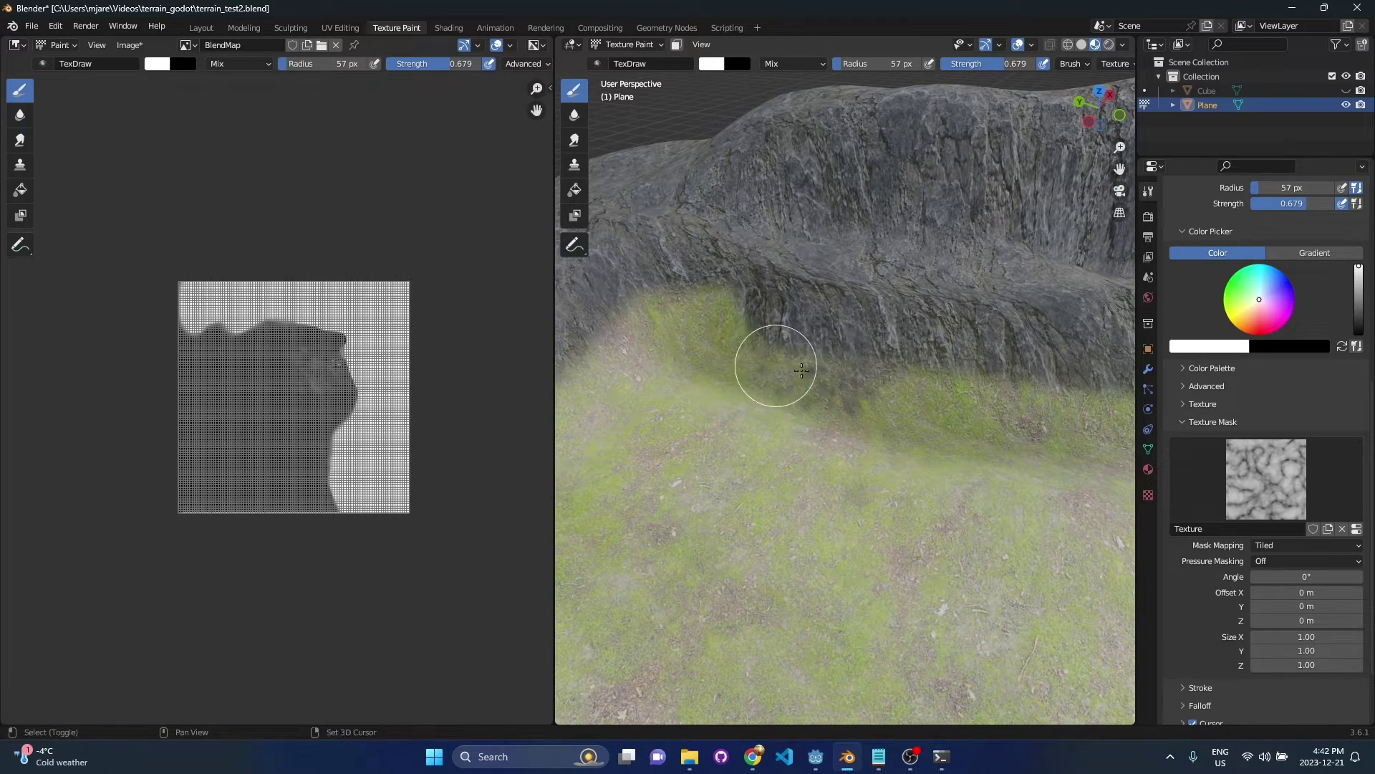
# Raise the brush strength to 1.000 and blend mottled rock into the grass along the cliff base at a 39 px radius
pyautogui.moveTo(831, 376); pyautogui.dragTo(849, 396, button='middle')
pyautogui.moveTo(782, 357); pyautogui.dragTo(863, 397, button='middle')
pyautogui.hotkey('shift', 'f')
pyautogui.click(969, 351)
pyautogui.moveTo(802, 445); pyautogui.dragTo(713, 417, button='middle')
pyautogui.moveTo(836, 377); pyautogui.dragTo(805, 474, button='middle')
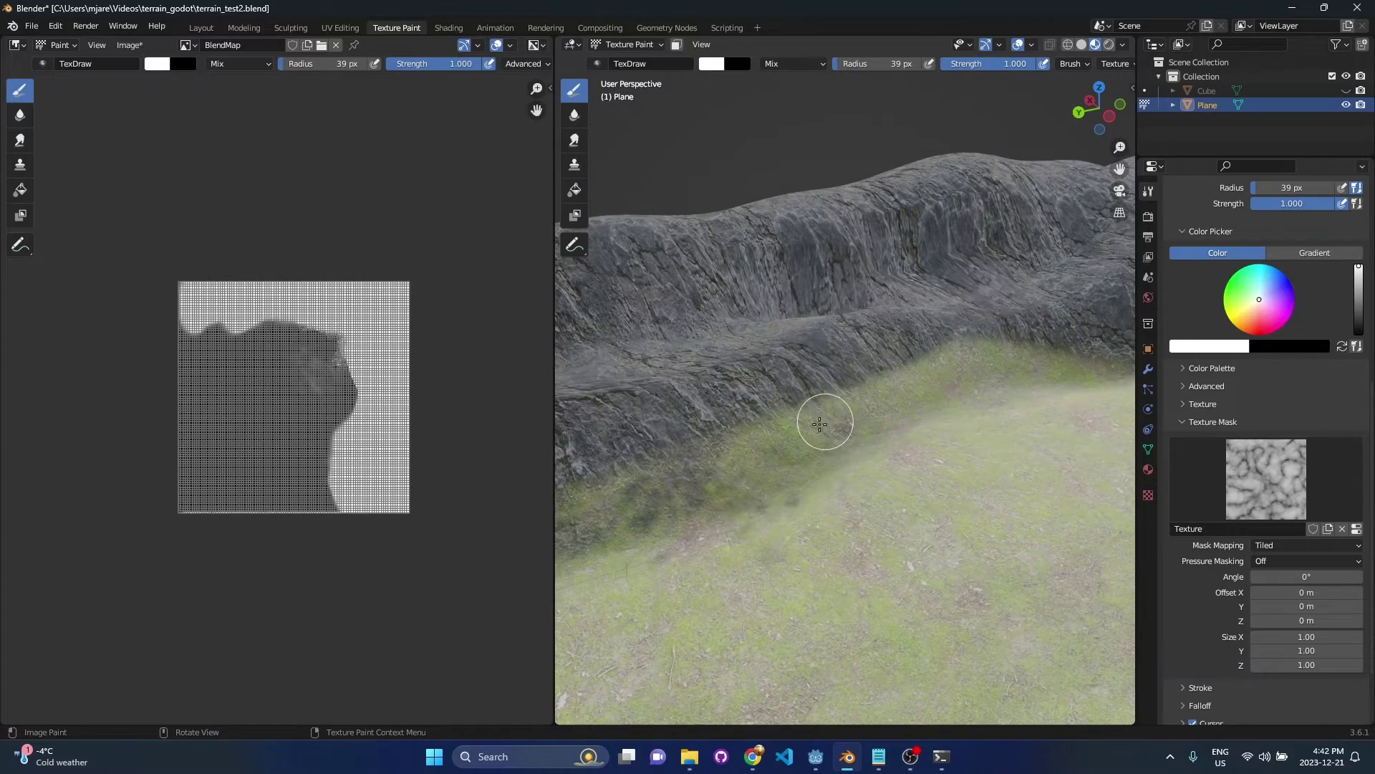
pyautogui.moveTo(849, 424); pyautogui.dragTo(881, 389, button='middle')
# Reload the clouds texture in the texture properties and reduce its size to 0.11
pyautogui.scroll(-3, 1298, 576)
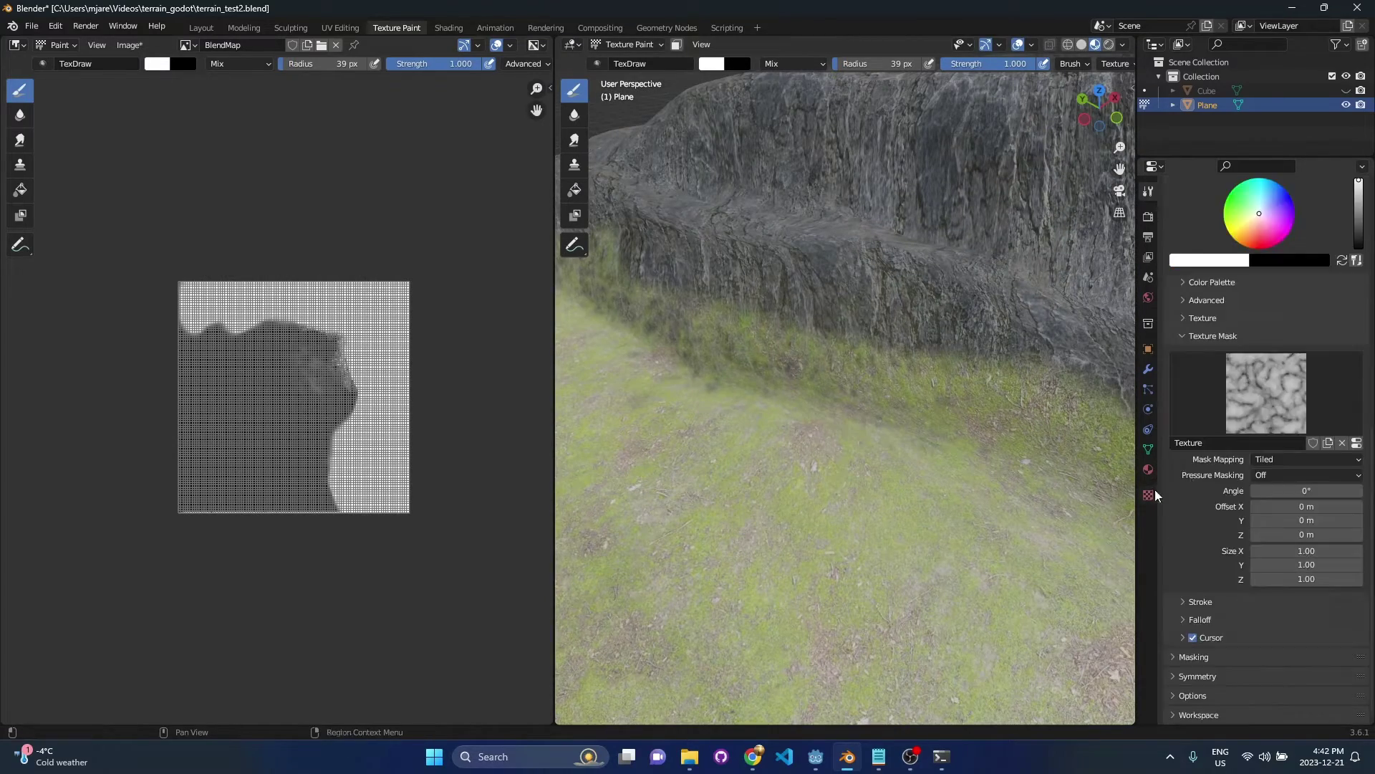
pyautogui.click(1149, 494)
pyautogui.click(1176, 235)
pyautogui.click(1201, 258)
pyautogui.moveTo(1321, 509); pyautogui.dragTo(1294, 510)
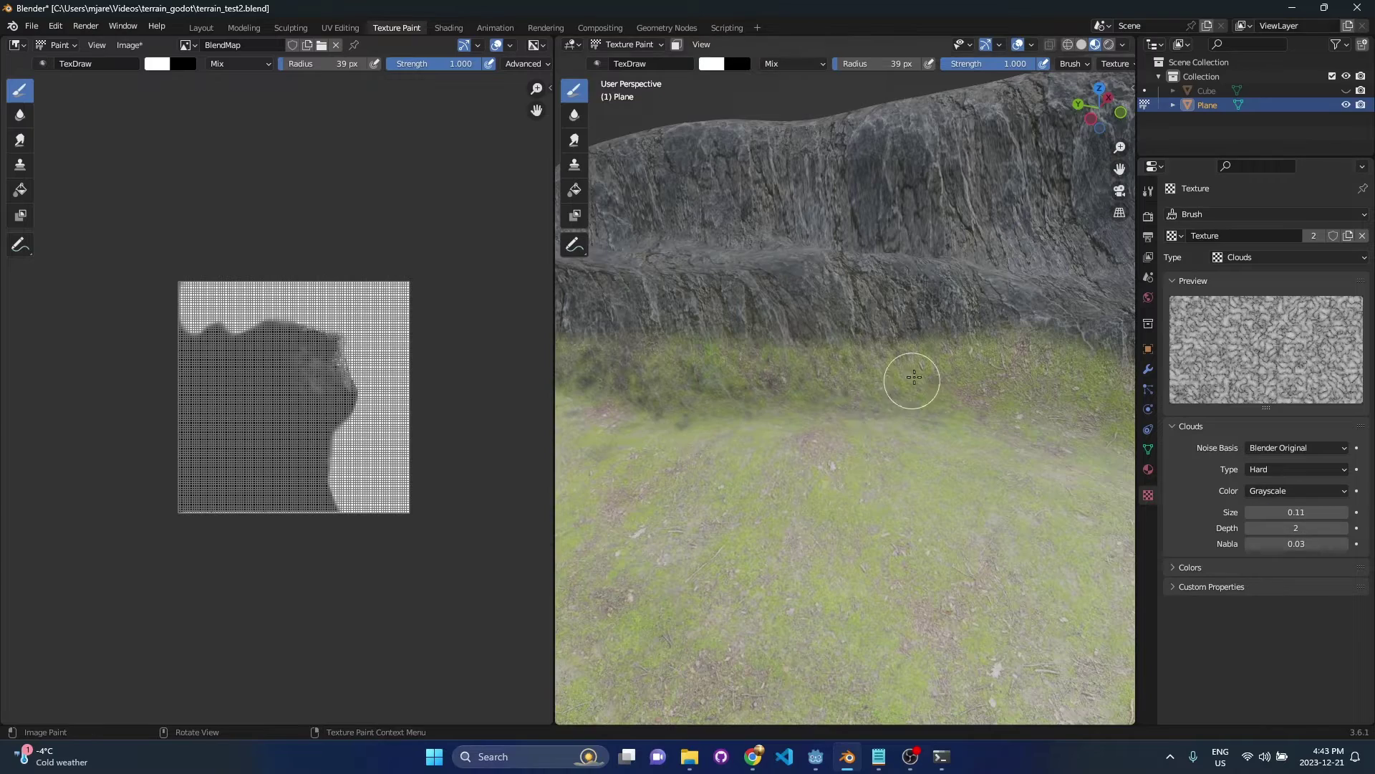
# Adjust the clouds texture size to 0.13 and the brush radius to 45 px for the cliff's lower border
pyautogui.moveTo(914, 377)
pyautogui.mouseDown(button='middle')
pyautogui.moveTo(777, 377)
pyautogui.moveTo(865, 358)
pyautogui.mouseUp(button='middle')
pyautogui.scroll(4, 864, 331)
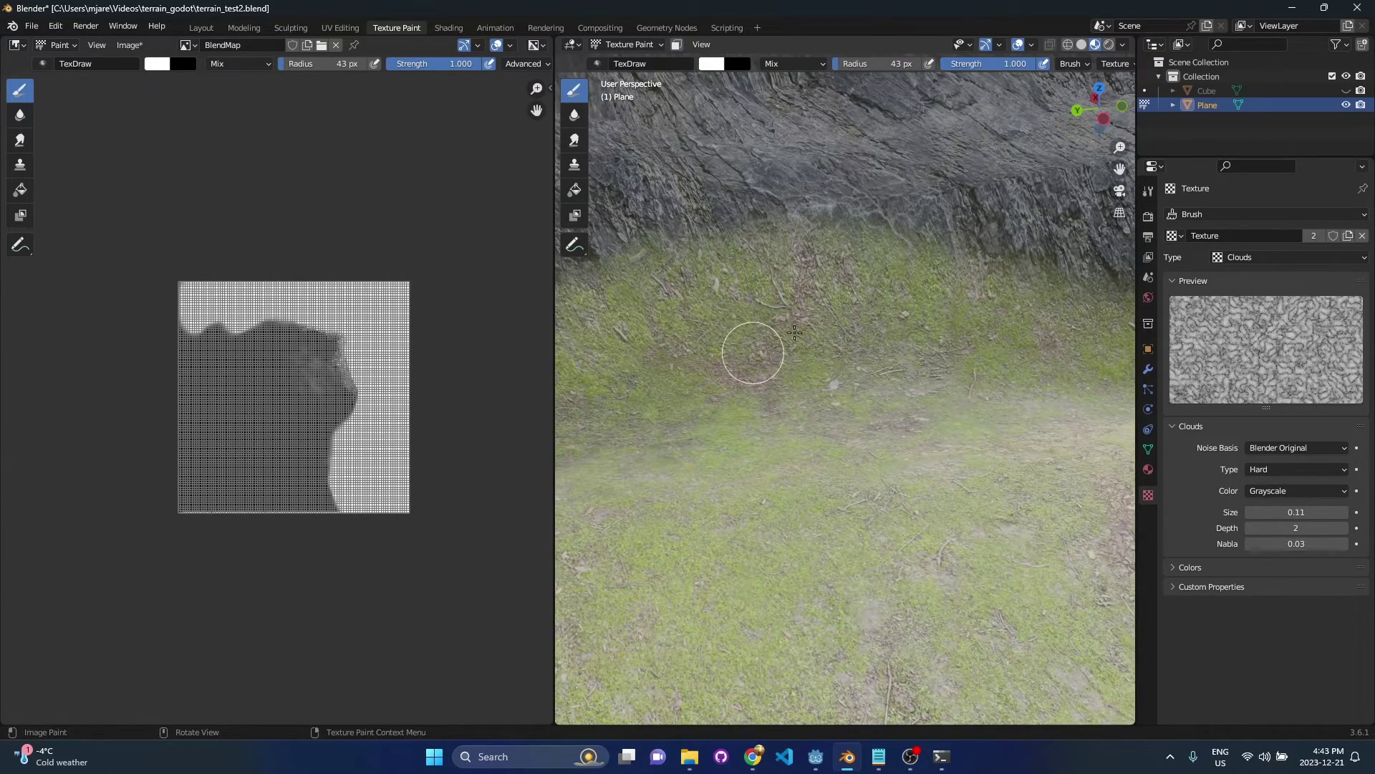
pyautogui.moveTo(1305, 507); pyautogui.dragTo(1314, 507)
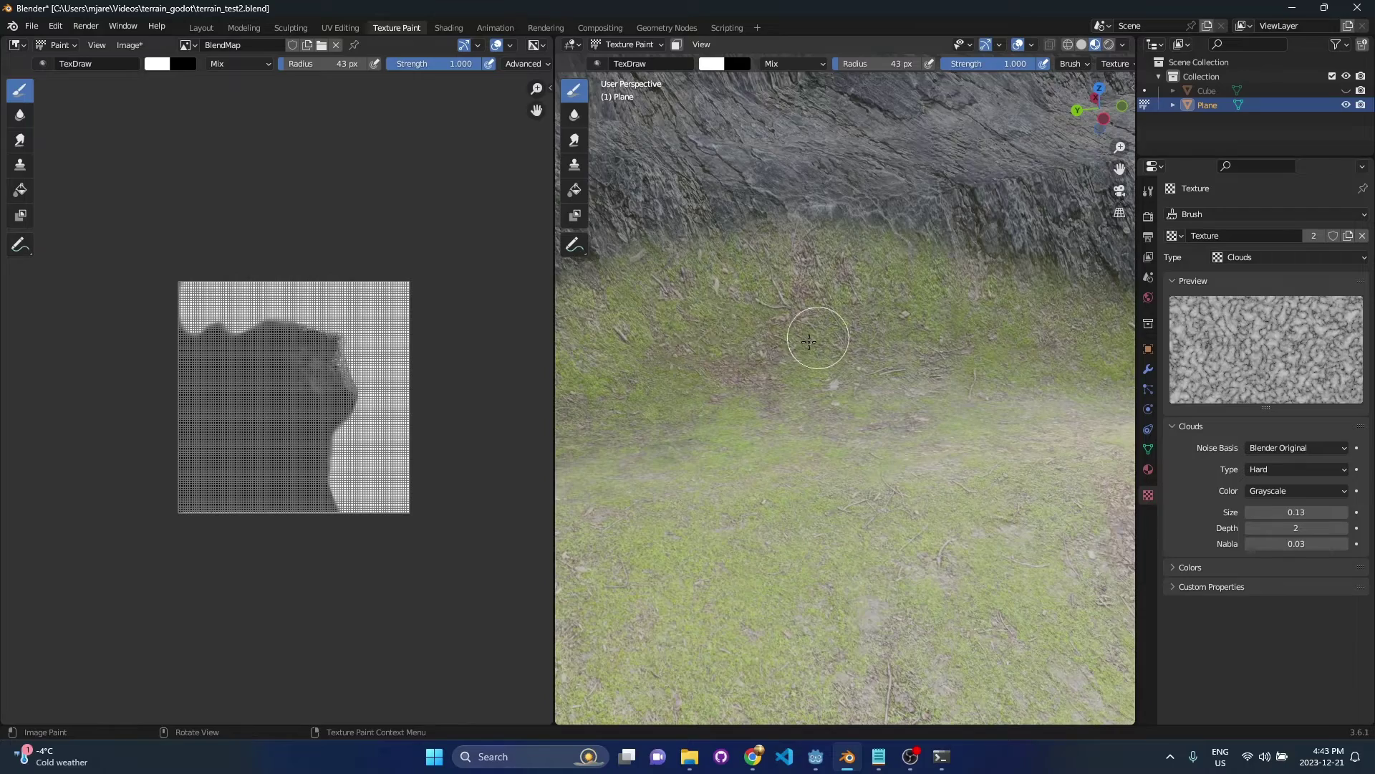
pyautogui.scroll(-5, 787, 362)
pyautogui.moveTo(746, 430); pyautogui.dragTo(824, 366, button='middle')
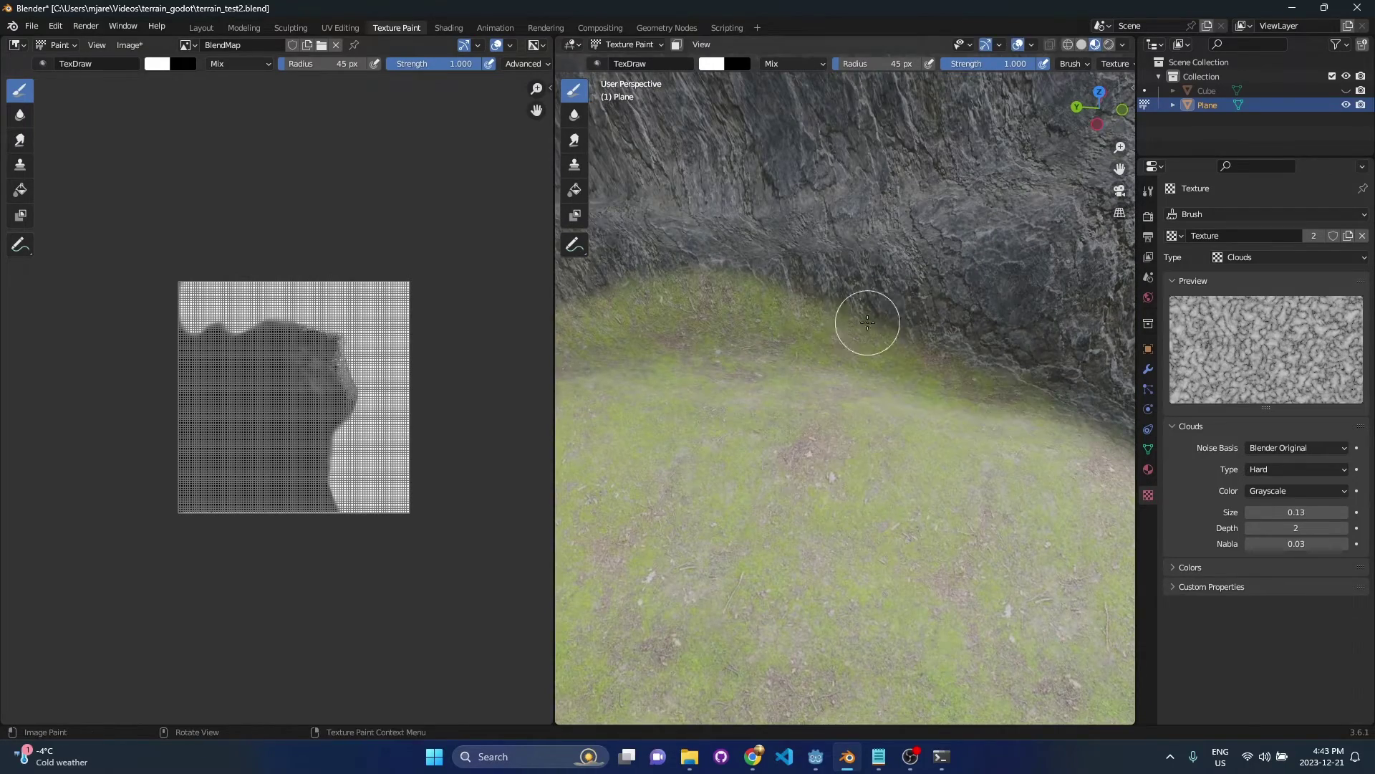
# Remove the clouds texture from the brush's texture slot, keep it only as the mask, and soften the rock-grass border
pyautogui.click(1148, 190)
pyautogui.click(1112, 64)
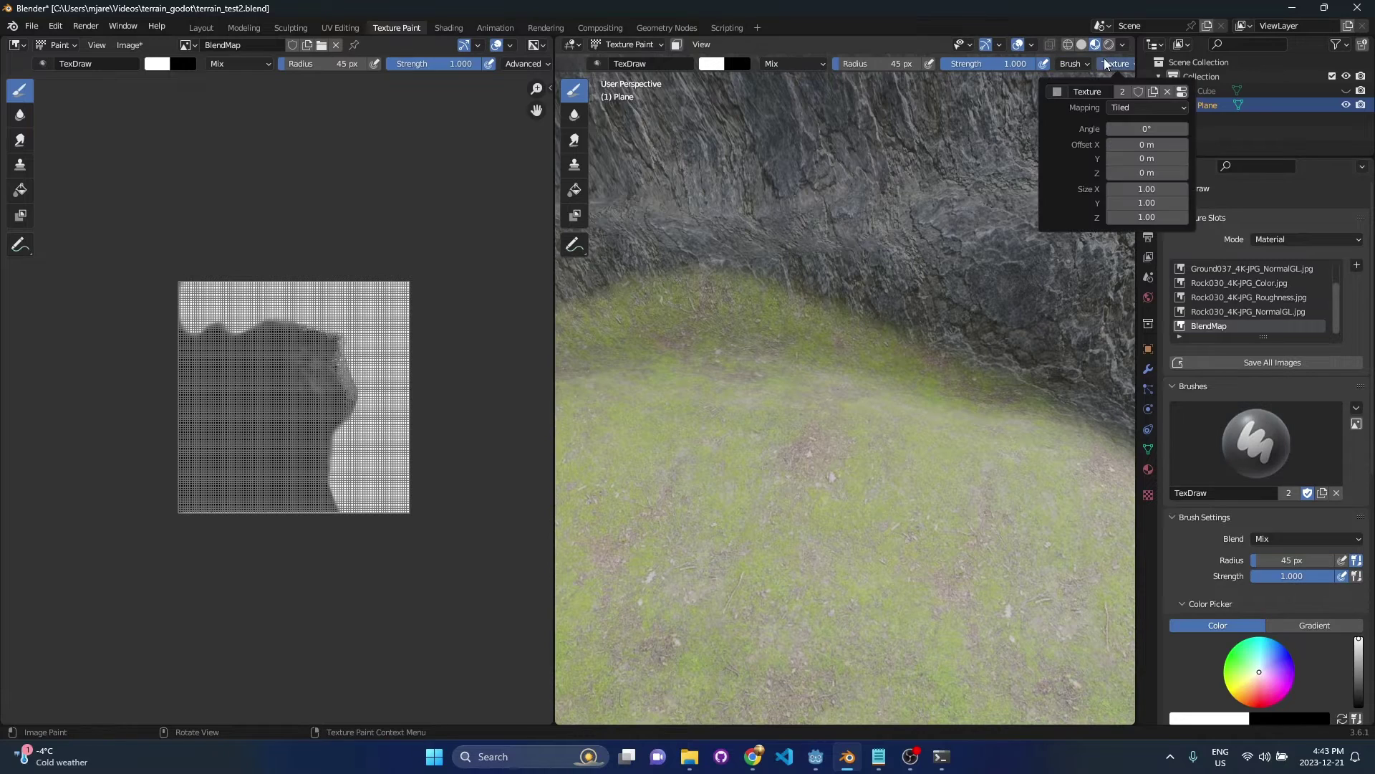
pyautogui.scroll(-12, 1279, 492)
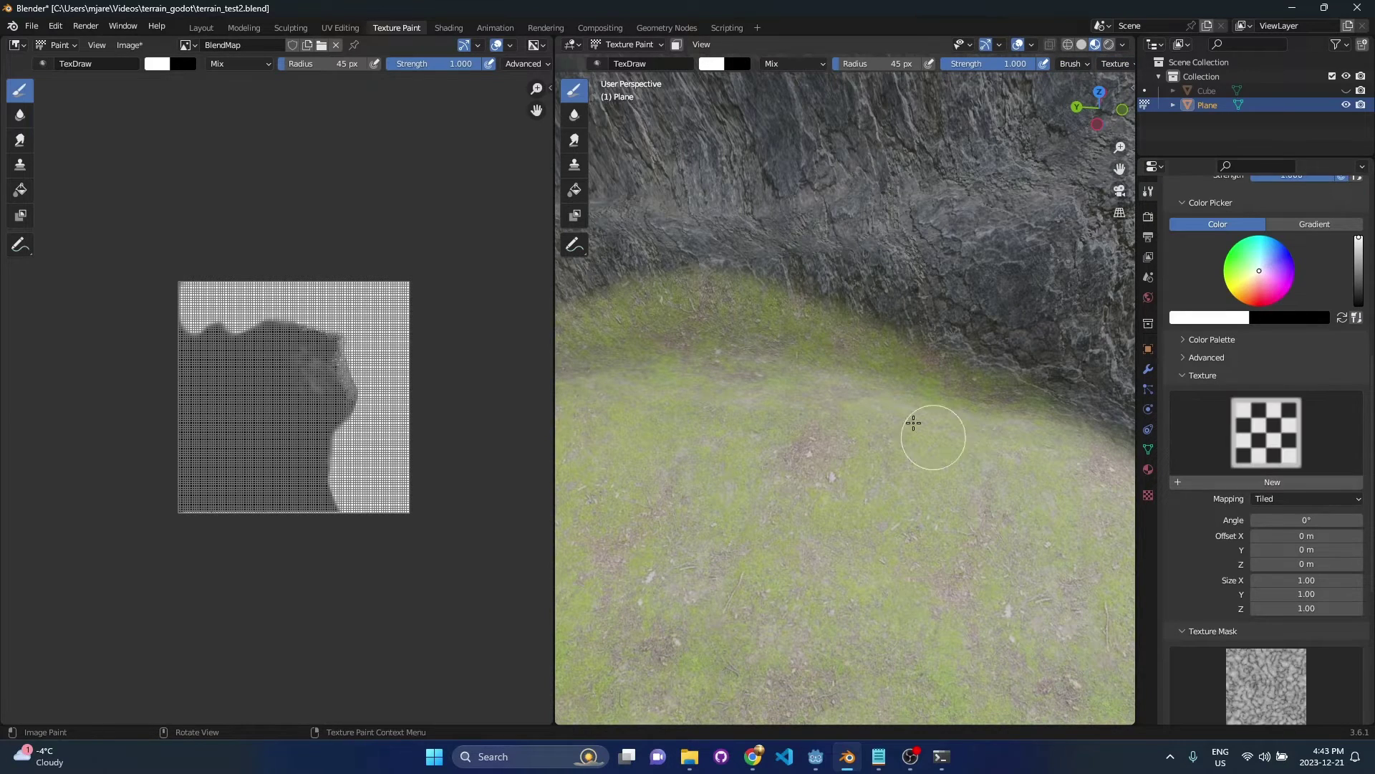
pyautogui.moveTo(897, 348); pyautogui.dragTo(872, 429, button='middle')
# Clear the brush's texture mask and widen the 3D viewport
pyautogui.click(1116, 65)
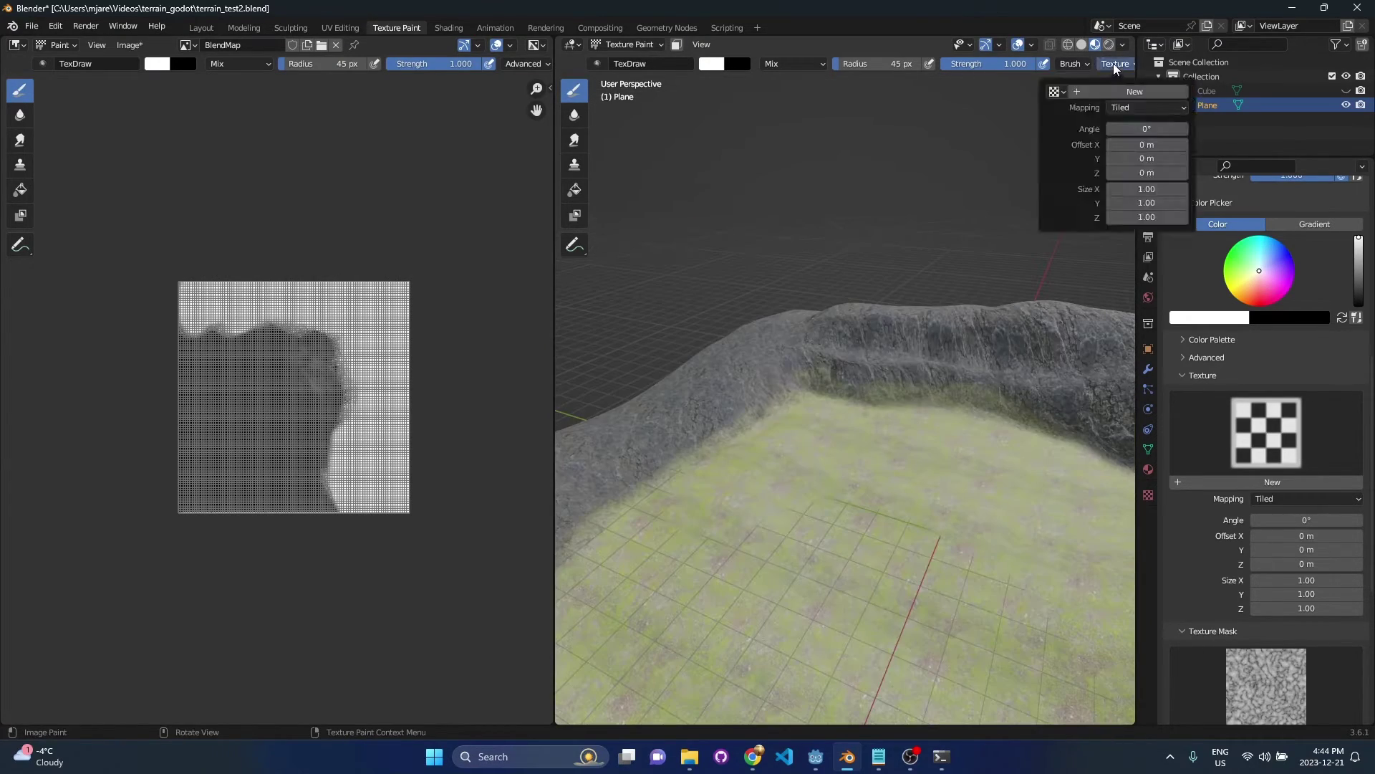
pyautogui.scroll(-4, 1067, 66)
pyautogui.click(1056, 70)
pyautogui.click(1116, 92)
pyautogui.moveTo(555, 344); pyautogui.dragTo(460, 353)
# Reduce the brush strength to 0.552 for the rock-grass border
pyautogui.scroll(4, 895, 423)
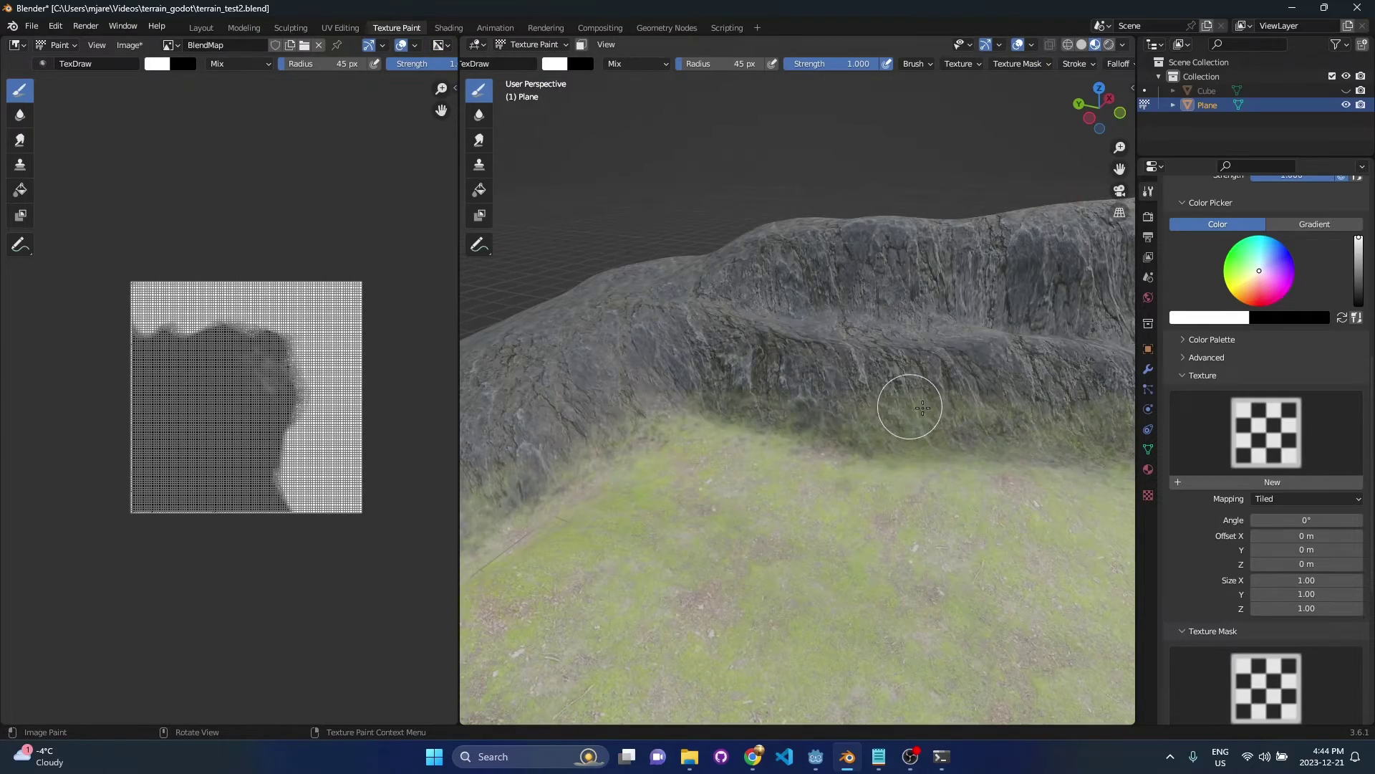
pyautogui.moveTo(912, 405); pyautogui.dragTo(658, 407, button='middle')
pyautogui.hotkey('shift', 'f')
pyautogui.click(755, 419)
pyautogui.moveTo(1008, 423); pyautogui.dragTo(943, 324, button='middle')
pyautogui.moveTo(628, 421); pyautogui.dragTo(753, 407, button='middle')
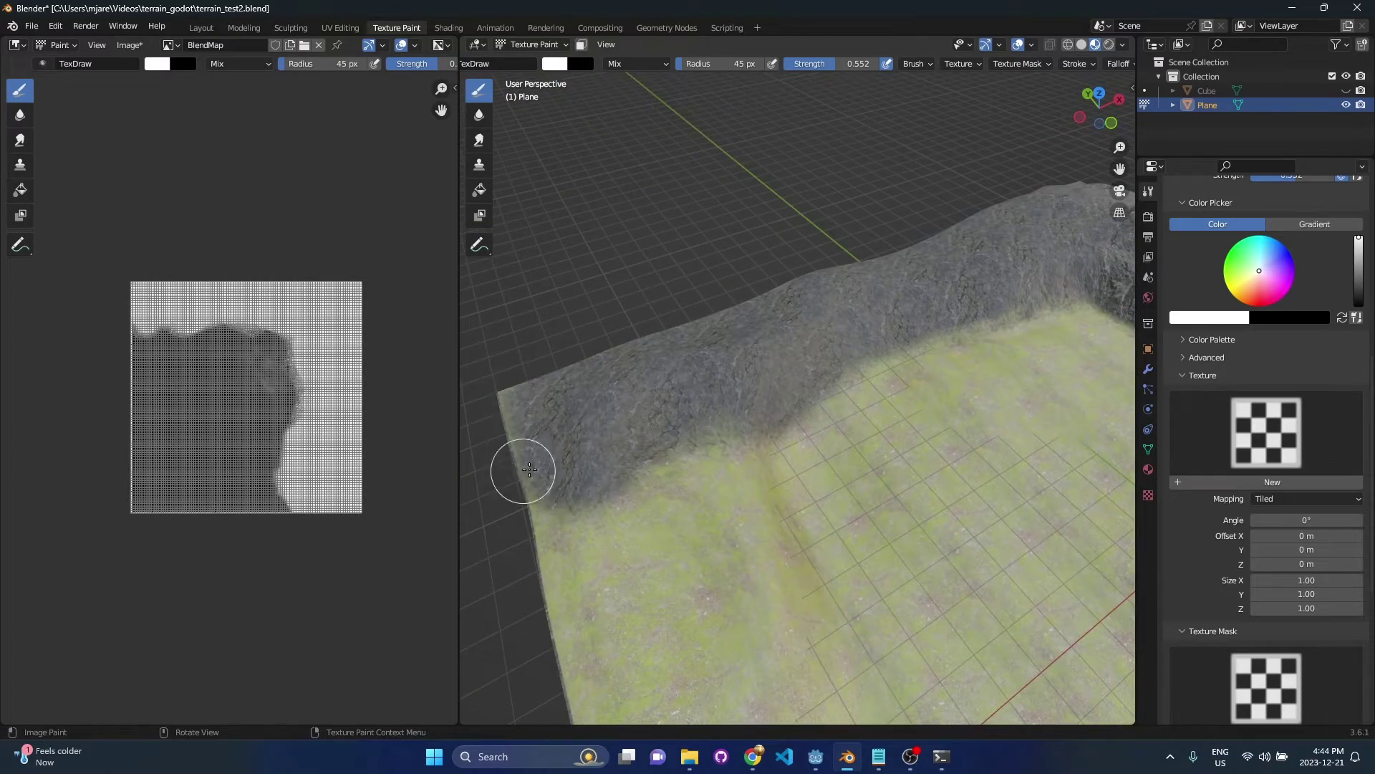
# Assign the clouds texture as the brush's texture mask, with a brush radius of 29 px and strength of 1.000
pyautogui.moveTo(665, 444); pyautogui.dragTo(862, 415, button='middle')
pyautogui.hotkey('shift', 'f')
pyautogui.click(763, 410)
pyautogui.moveTo(763, 411); pyautogui.dragTo(879, 434, button='middle')
pyautogui.click(1237, 667)
pyautogui.click(931, 464)
pyautogui.hotkey('shift', 'f')
pyautogui.click(1044, 390)
# Examine the painted rock and grass areas from several angles across the whole terrain
pyautogui.scroll(2, 943, 494)
pyautogui.moveTo(942, 494); pyautogui.dragTo(797, 426, button='middle')
pyautogui.scroll(-4, 903, 454)
pyautogui.scroll(-1, 832, 427)
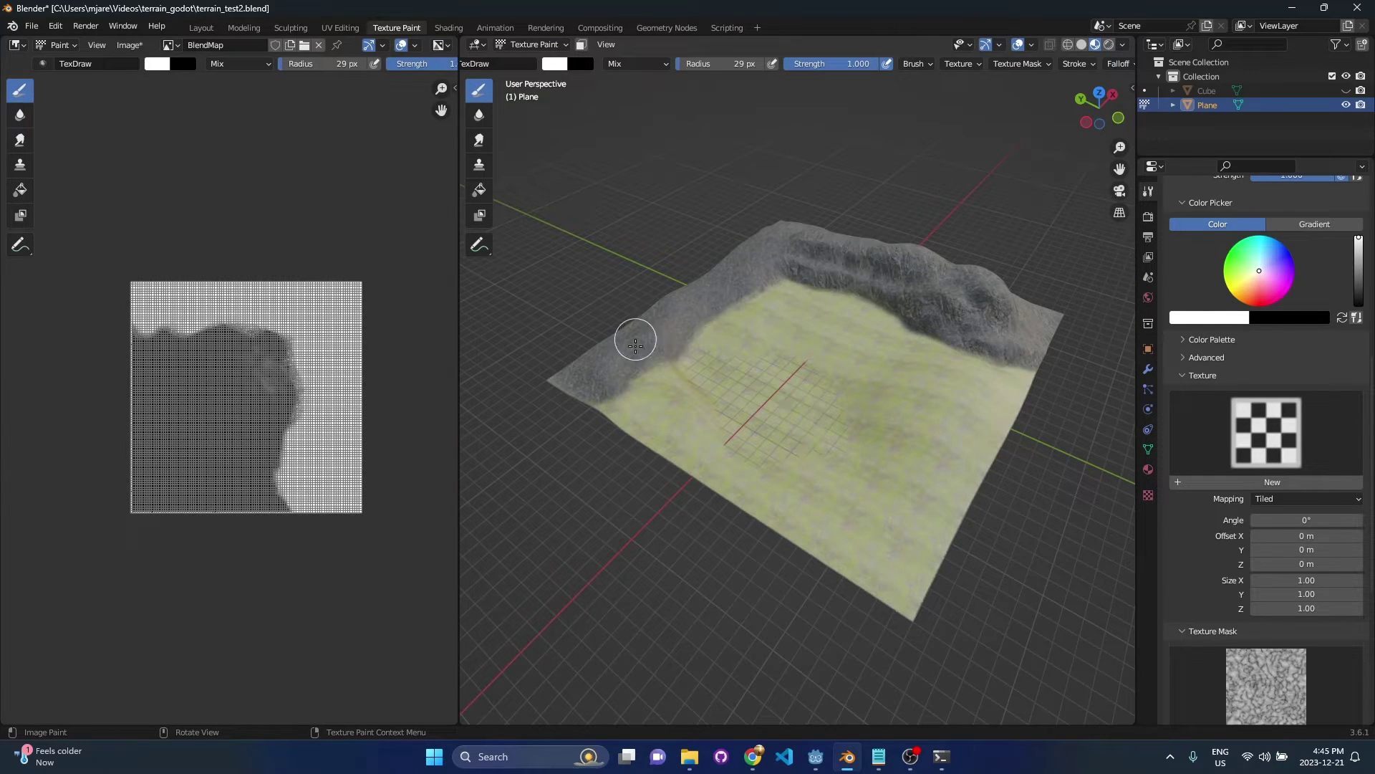
pyautogui.scroll(4, 712, 350)
pyautogui.scroll(-5, 719, 356)
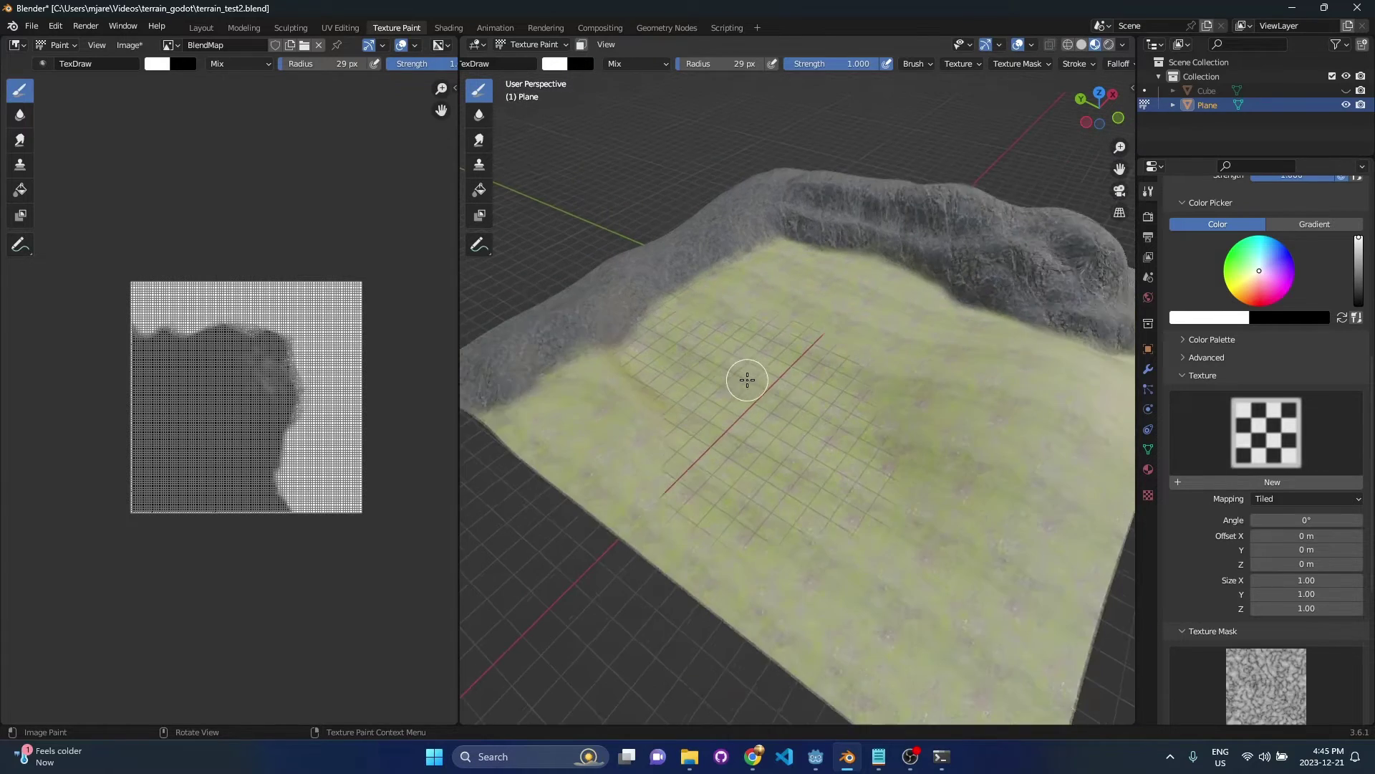
pyautogui.moveTo(773, 402); pyautogui.dragTo(924, 417, button='middle')
pyautogui.scroll(3, 925, 418)
pyautogui.moveTo(808, 384)
pyautogui.mouseDown(button='middle')
pyautogui.moveTo(894, 366)
pyautogui.moveTo(788, 393)
pyautogui.moveTo(696, 389)
pyautogui.moveTo(781, 410)
pyautogui.mouseUp(button='middle')
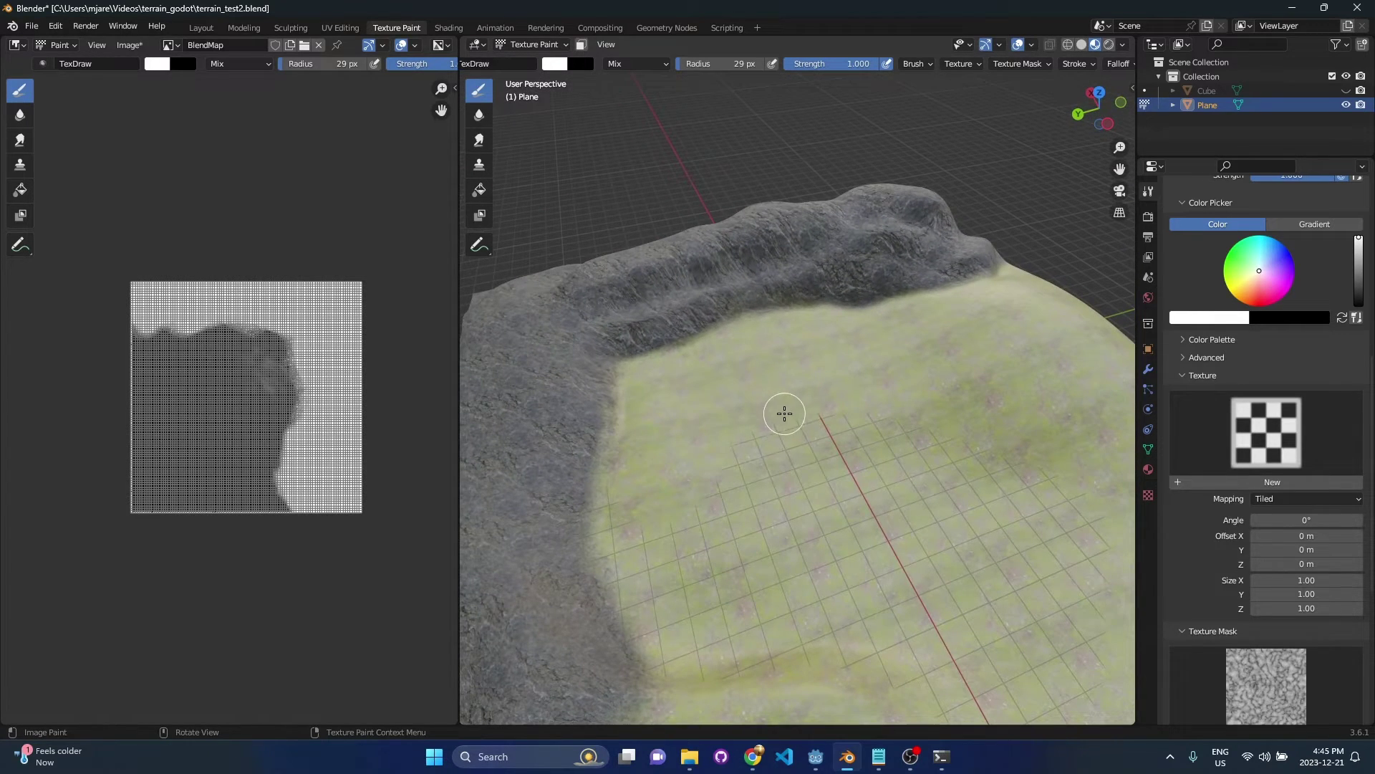
# Check the texture mask's mapping settings and the textures available for it
pyautogui.click(996, 65)
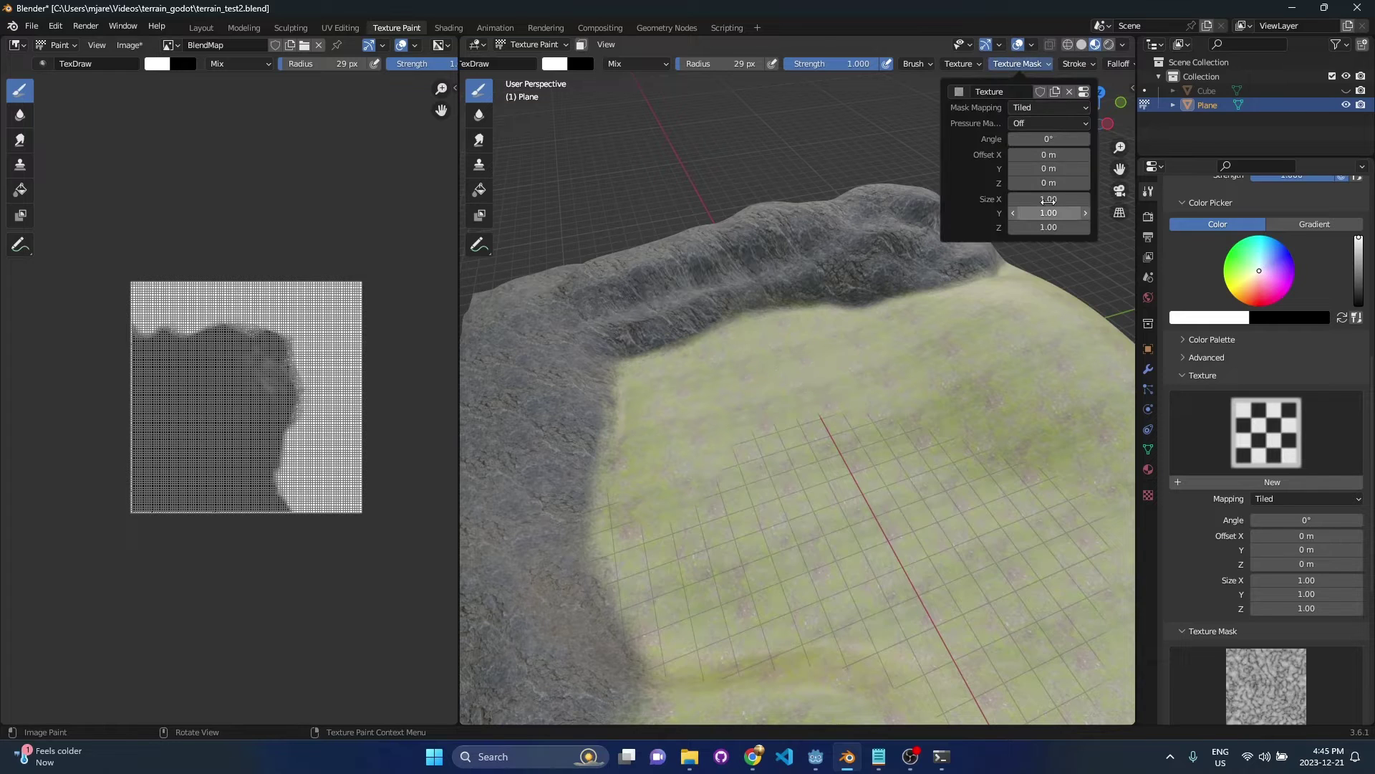
pyautogui.click(959, 92)
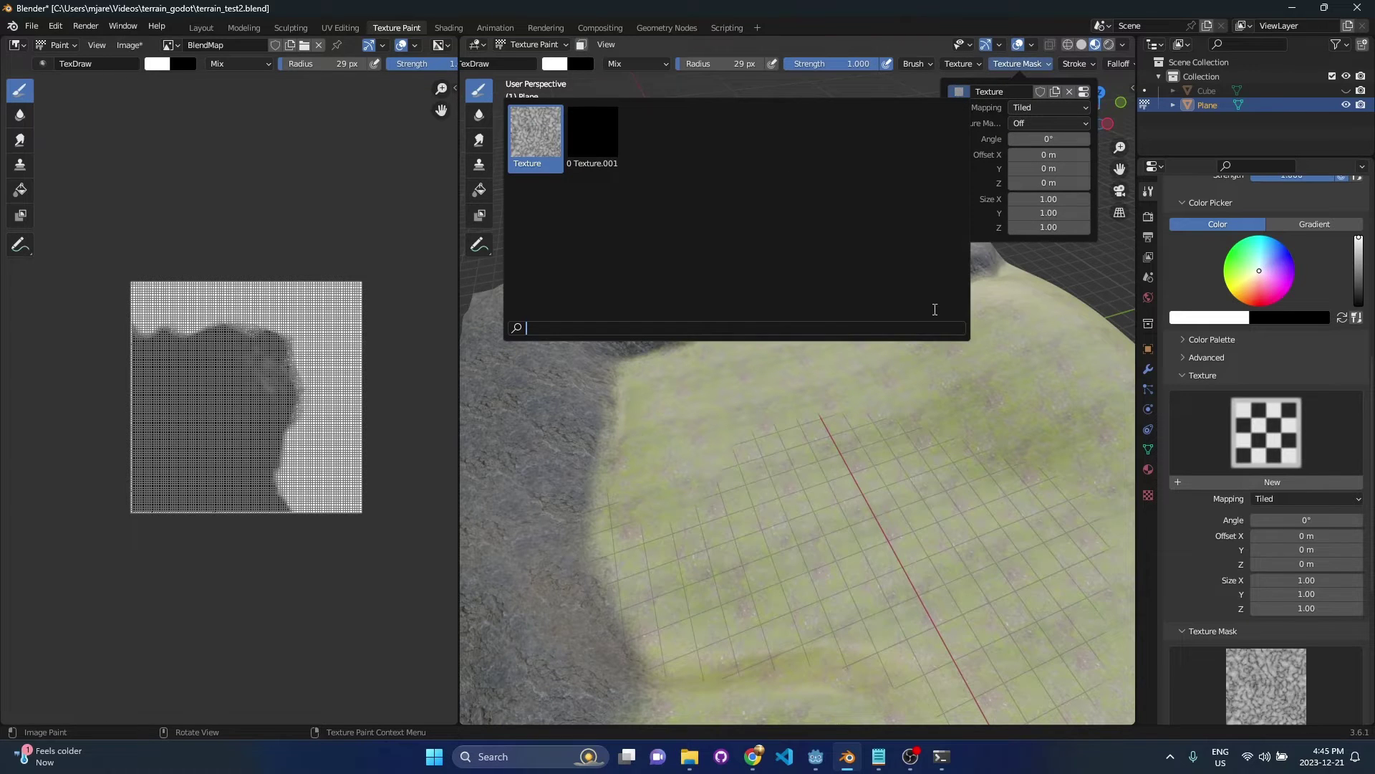
pyautogui.moveTo(797, 407); pyautogui.dragTo(854, 360, button='middle')
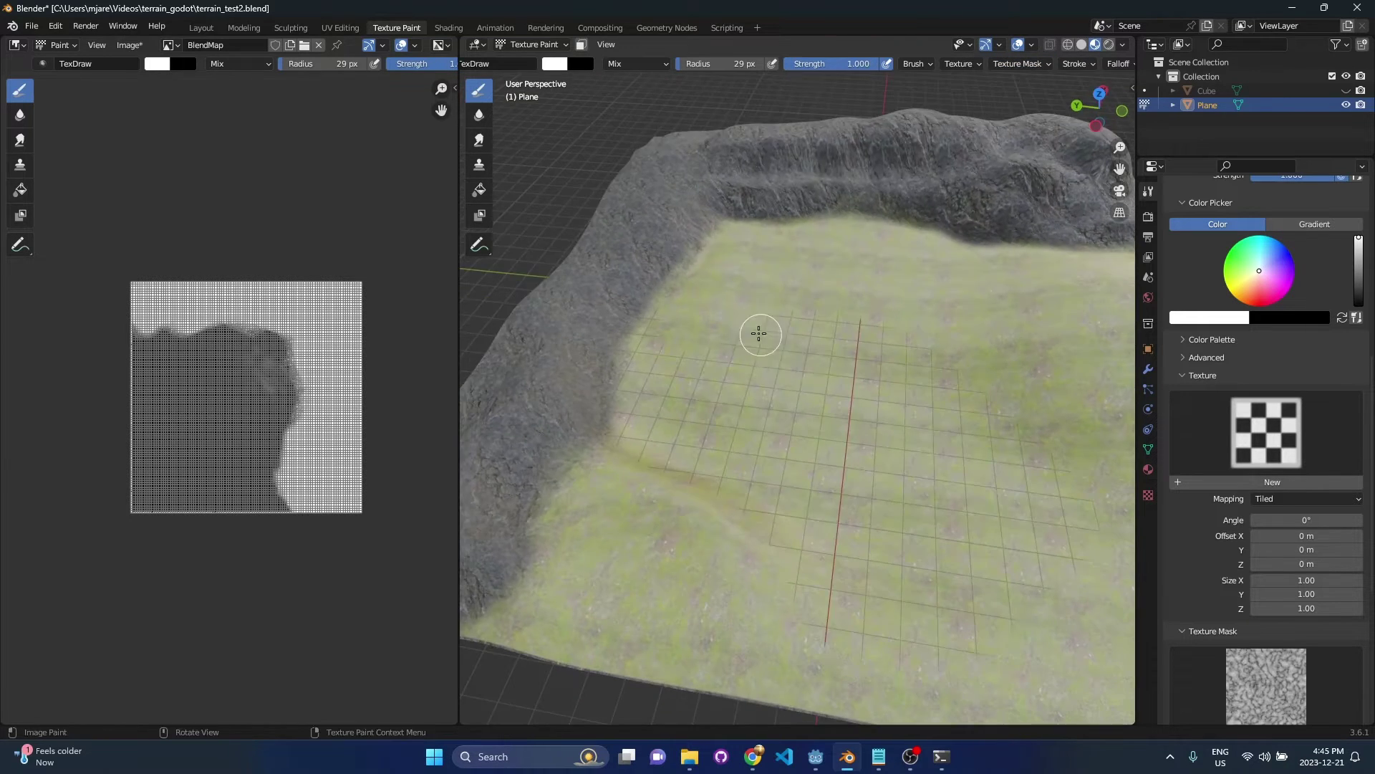
# Set the brush radius to 35 px and paint a speckled rock patch on the grass near the low ridge
pyautogui.moveTo(737, 549)
pyautogui.mouseDown(button='middle')
pyautogui.moveTo(695, 528)
pyautogui.moveTo(694, 547)
pyautogui.moveTo(701, 467)
pyautogui.moveTo(697, 502)
pyautogui.mouseUp(button='middle')
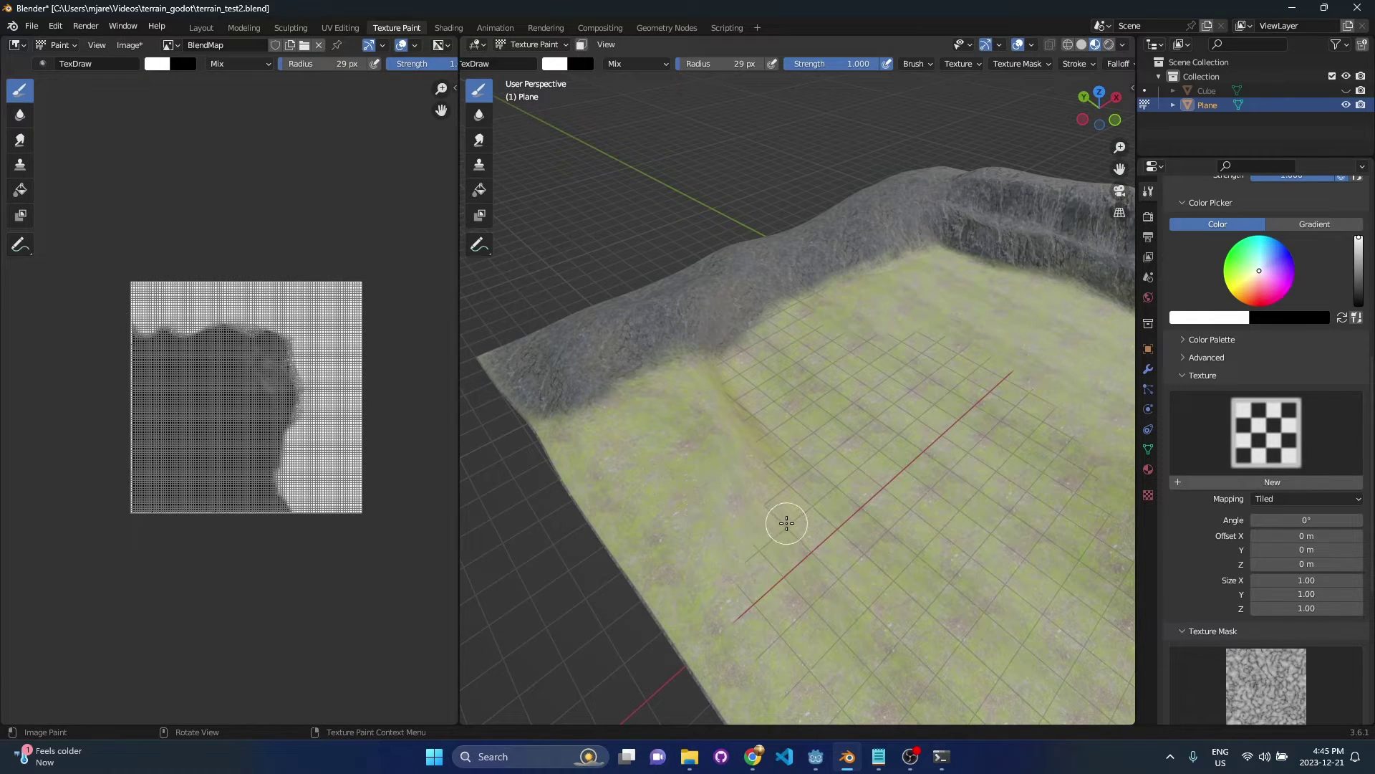
pyautogui.scroll(-1, 785, 520)
pyautogui.keyDown('shift'); pyautogui.moveTo(808, 472); pyautogui.dragTo(743, 436, button='middle'); pyautogui.keyUp('shift')
pyautogui.press('f')
pyautogui.click(797, 454)
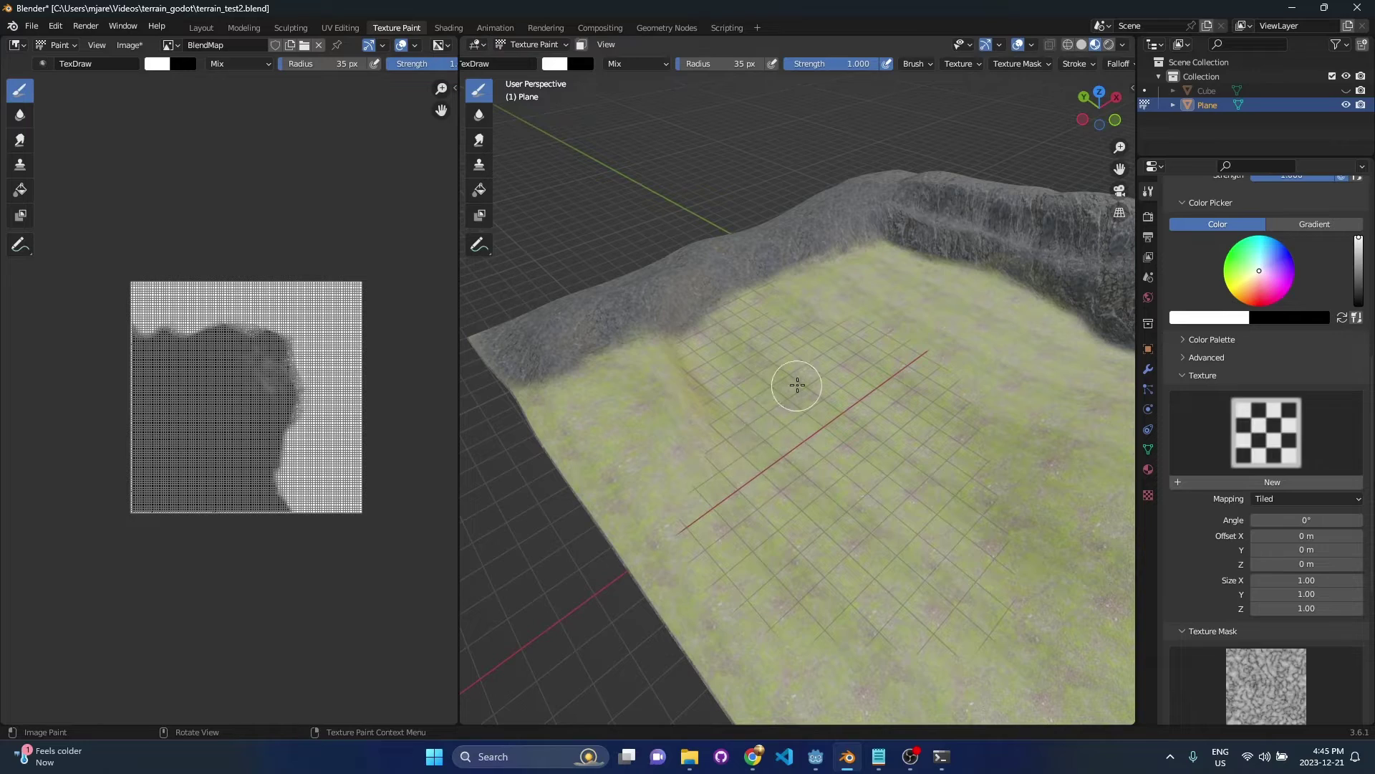
pyautogui.moveTo(760, 468)
pyautogui.mouseDown()
pyautogui.moveTo(651, 435)
pyautogui.moveTo(681, 454)
pyautogui.mouseUp()
pyautogui.hotkey('shift', 'z')
pyautogui.press('z')
pyautogui.click(744, 366)
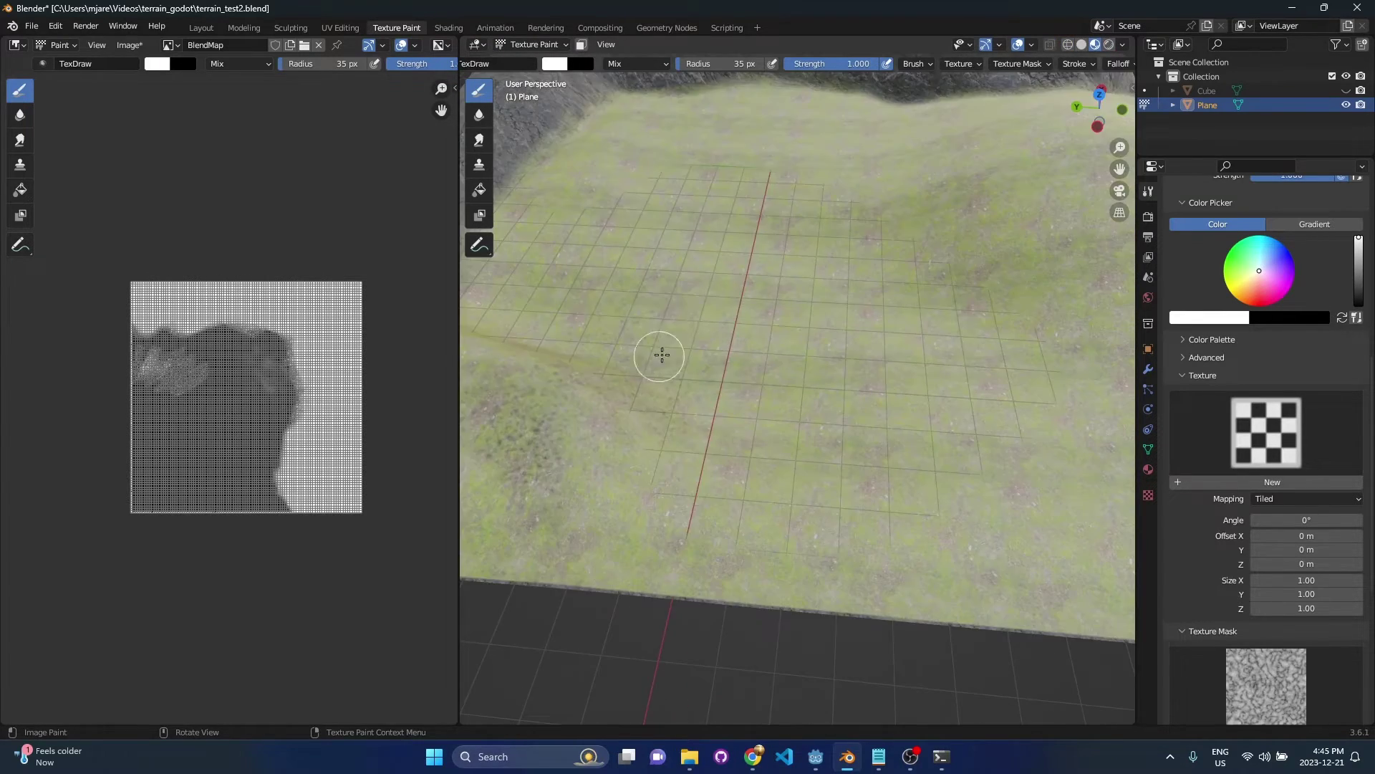
# Paint more speckled rock patches across the grassy ground with the masked brush
pyautogui.moveTo(671, 347)
pyautogui.mouseDown(button='middle')
pyautogui.moveTo(681, 480)
pyautogui.moveTo(719, 291)
pyautogui.mouseUp(button='middle')
pyautogui.moveTo(718, 292); pyautogui.dragTo(672, 420)
pyautogui.moveTo(672, 420)
pyautogui.mouseDown(button='middle')
pyautogui.moveTo(925, 356)
pyautogui.moveTo(888, 344)
pyautogui.mouseUp(button='middle')
pyautogui.moveTo(812, 335)
pyautogui.mouseDown()
pyautogui.moveTo(970, 371)
pyautogui.moveTo(982, 401)
pyautogui.mouseUp()
pyautogui.moveTo(982, 401); pyautogui.dragTo(918, 384, button='middle')
pyautogui.moveTo(918, 384)
pyautogui.mouseDown()
pyautogui.moveTo(807, 433)
pyautogui.moveTo(859, 424)
pyautogui.mouseUp()
pyautogui.moveTo(718, 431); pyautogui.dragTo(998, 504, button='middle')
# Clear the brush's texture mask, lower the strength to 0.315 and blend more rock into the patches on the grass
pyautogui.scroll(-4, 1261, 466)
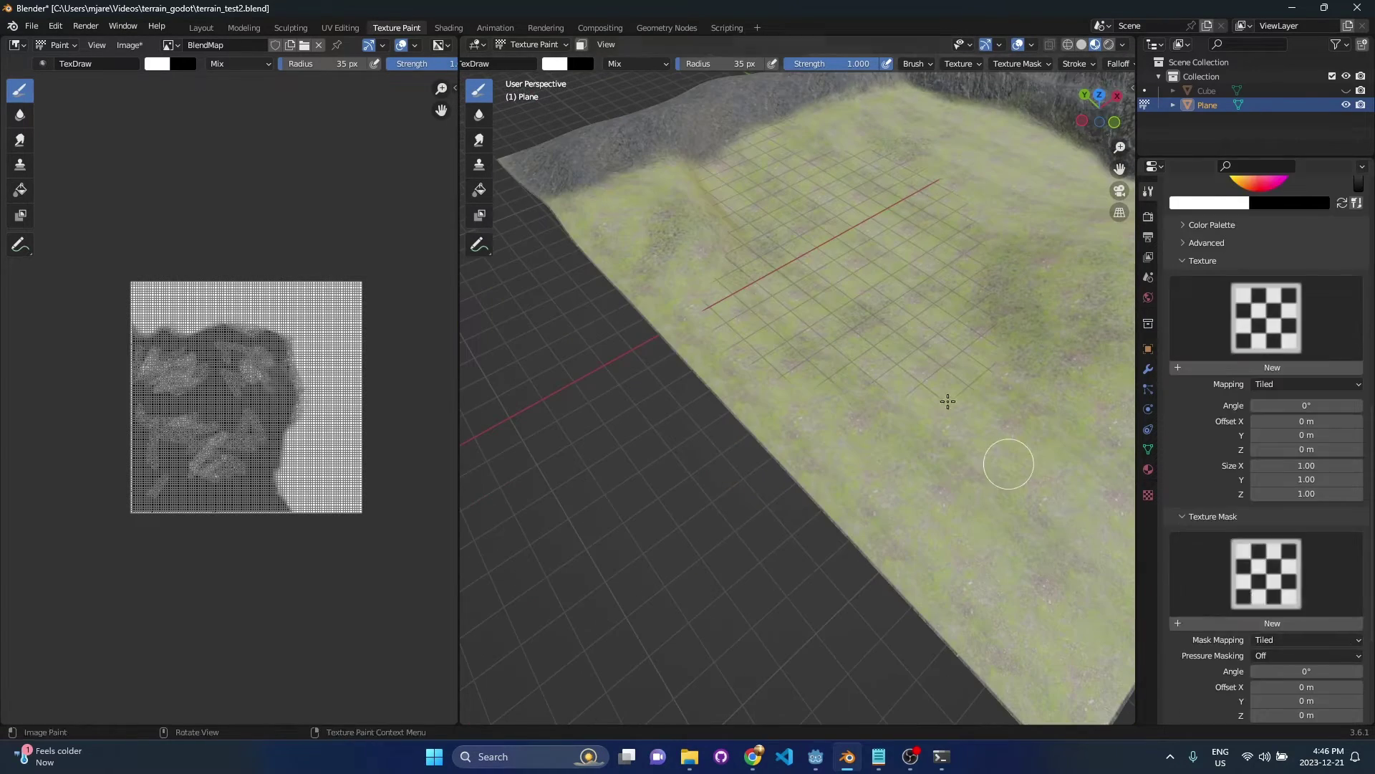
pyautogui.moveTo(935, 366); pyautogui.dragTo(886, 407)
pyautogui.hotkey('shift', 'f')
pyautogui.click(875, 369)
pyautogui.moveTo(875, 369)
pyautogui.mouseDown(button='middle')
pyautogui.moveTo(970, 319)
pyautogui.moveTo(1003, 280)
pyautogui.mouseUp(button='middle')
pyautogui.scroll(4, 924, 287)
pyautogui.hotkey('shift', 'f')
pyautogui.click(639, 276)
# Try painting a black stroke along the cliff ledge to reveal grass, and undo it
pyautogui.moveTo(639, 276); pyautogui.dragTo(1044, 298, button='middle')
pyautogui.moveTo(804, 327); pyautogui.dragTo(715, 433, button='middle')
pyautogui.moveTo(724, 549); pyautogui.dragTo(712, 473, button='middle')
pyautogui.moveTo(784, 411); pyautogui.dragTo(725, 408, button='middle')
pyautogui.moveTo(859, 436)
pyautogui.mouseDown(button='middle')
pyautogui.moveTo(849, 470)
pyautogui.moveTo(746, 430)
pyautogui.moveTo(931, 308)
pyautogui.moveTo(821, 452)
pyautogui.moveTo(636, 408)
pyautogui.moveTo(789, 497)
pyautogui.mouseUp(button='middle')
pyautogui.scroll(6, 1264, 444)
pyautogui.moveTo(727, 344); pyautogui.dragTo(955, 345)
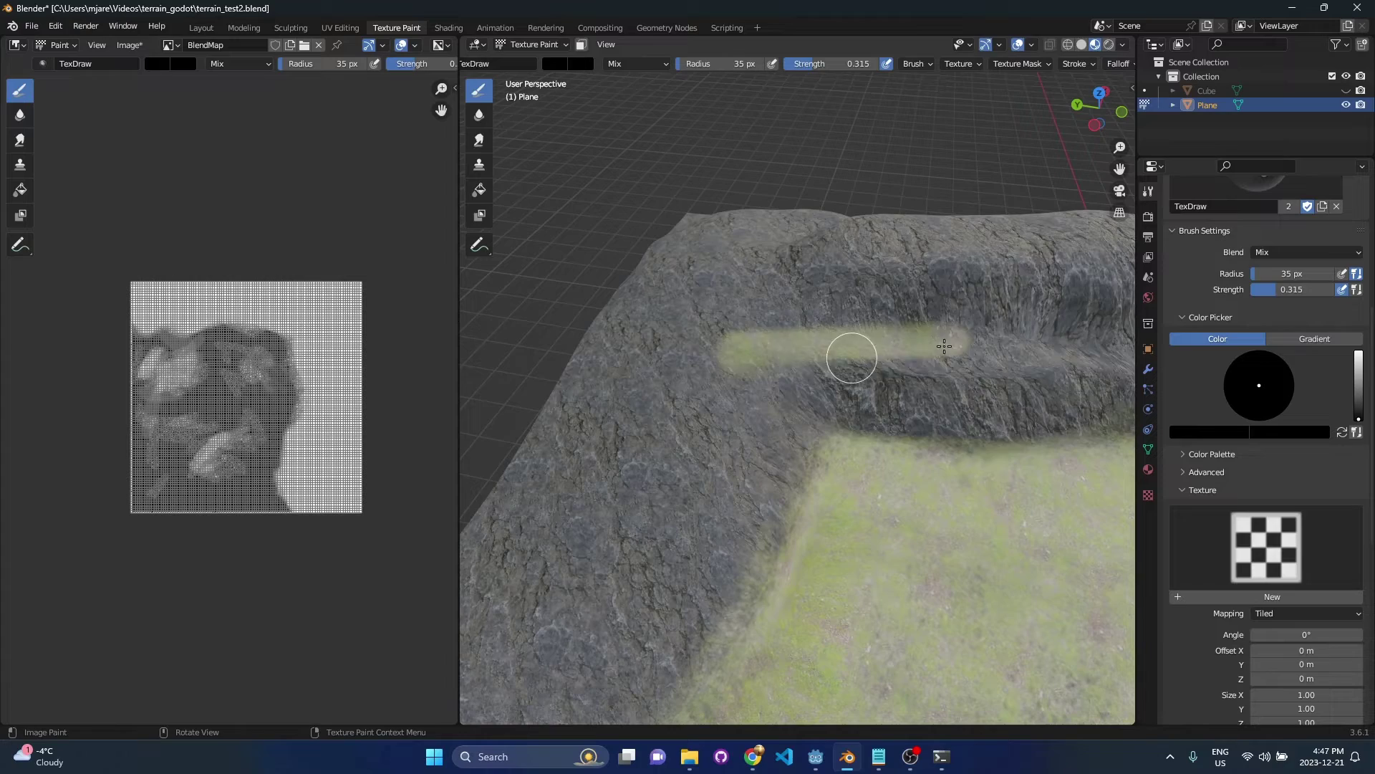
pyautogui.hotkey('ctrl', 'z')
# Lower the brush strength to 0.145 for painting on the cliff ledge
pyautogui.hotkey('shift', 'f')
pyautogui.click(1006, 347)
pyautogui.keyDown('shift'); pyautogui.moveTo(1003, 215); pyautogui.dragTo(889, 216, button='middle'); pyautogui.keyUp('shift')
pyautogui.click(1009, 66)
pyautogui.click(958, 92)
pyautogui.scroll(3, 927, 384)
pyautogui.hotkey('shift', 'f')
pyautogui.click(1075, 376)
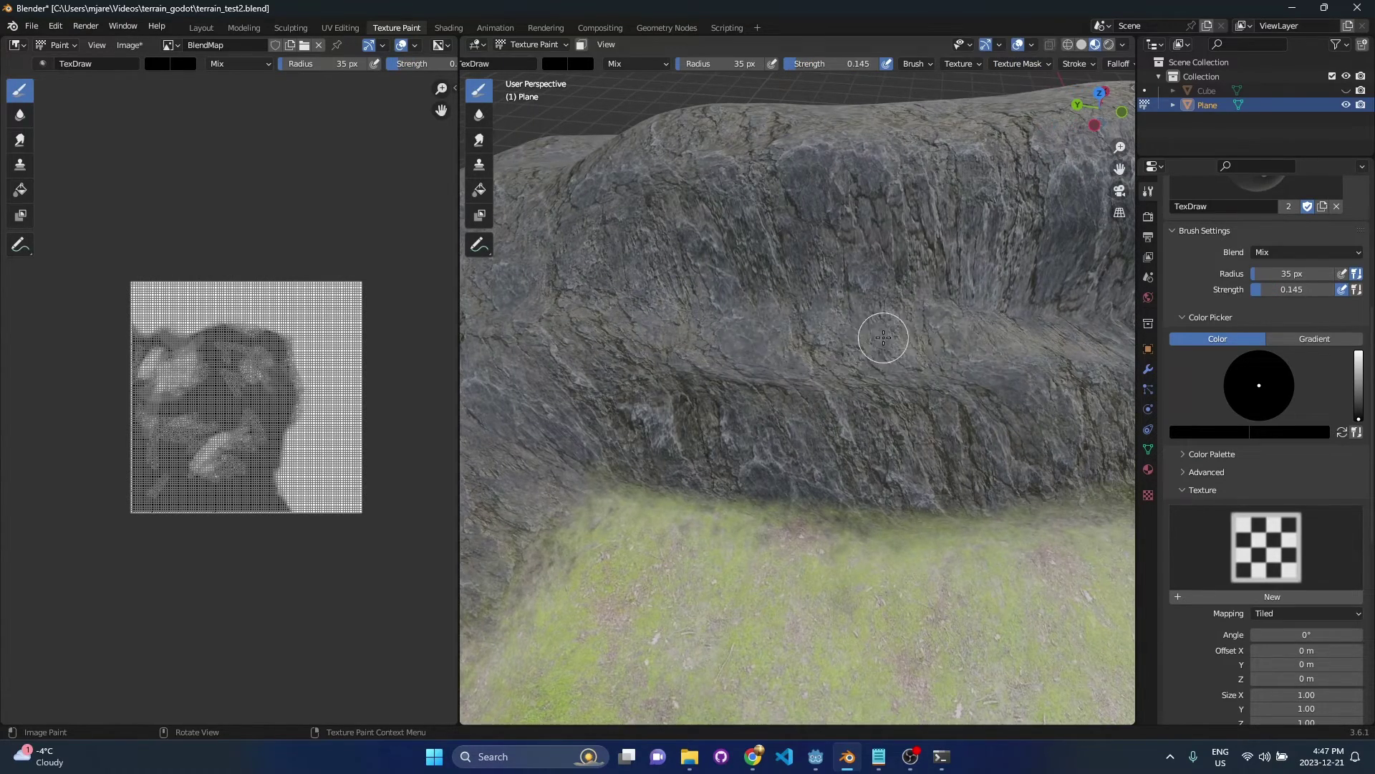
# Brush faint grass onto the ledge between the upper and lower cliffs
pyautogui.moveTo(935, 340)
pyautogui.mouseDown(button='middle')
pyautogui.moveTo(860, 378)
pyautogui.moveTo(926, 413)
pyautogui.mouseUp(button='middle')
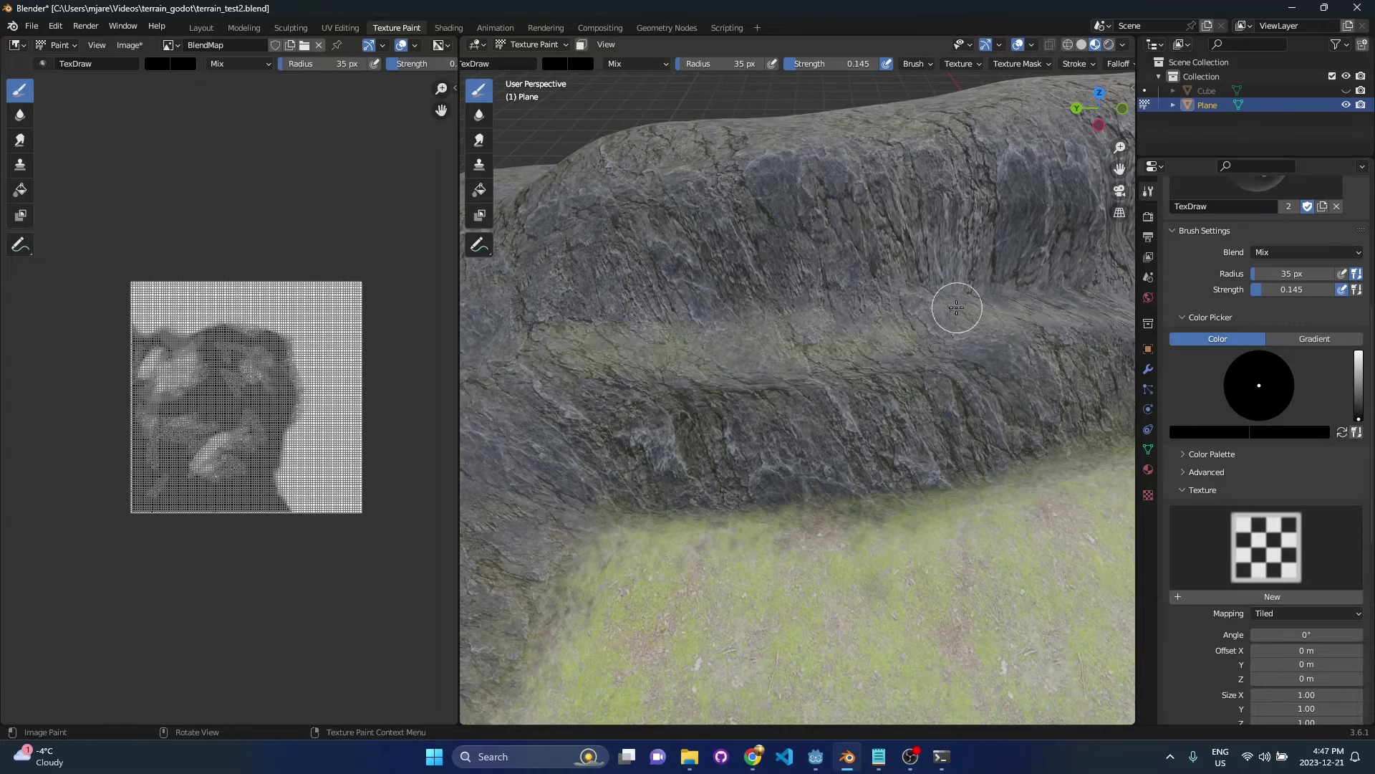
pyautogui.moveTo(824, 351)
pyautogui.mouseDown(button='middle')
pyautogui.moveTo(890, 374)
pyautogui.moveTo(872, 411)
pyautogui.moveTo(864, 351)
pyautogui.mouseUp(button='middle')
pyautogui.scroll(-4, 874, 356)
pyautogui.moveTo(982, 423)
pyautogui.mouseDown(button='middle')
pyautogui.moveTo(838, 466)
pyautogui.moveTo(921, 384)
pyautogui.moveTo(627, 406)
pyautogui.moveTo(798, 485)
pyautogui.mouseUp(button='middle')
# Set the brush radius to 41 px and blend faint grass over the top of the rock ridge
pyautogui.press('f')
pyautogui.click(946, 384)
pyautogui.moveTo(960, 493)
pyautogui.mouseDown(button='middle')
pyautogui.moveTo(783, 402)
pyautogui.moveTo(851, 402)
pyautogui.moveTo(759, 402)
pyautogui.moveTo(806, 370)
pyautogui.moveTo(638, 445)
pyautogui.moveTo(900, 466)
pyautogui.moveTo(786, 484)
pyautogui.moveTo(823, 384)
pyautogui.moveTo(874, 415)
pyautogui.moveTo(810, 418)
pyautogui.moveTo(936, 339)
pyautogui.moveTo(627, 466)
pyautogui.moveTo(824, 419)
pyautogui.moveTo(743, 395)
pyautogui.moveTo(516, 583)
pyautogui.mouseUp(button='middle')
pyautogui.press('[')
pyautogui.press('[')
pyautogui.press('[')
pyautogui.press('[')
pyautogui.press('[')
pyautogui.press('[')
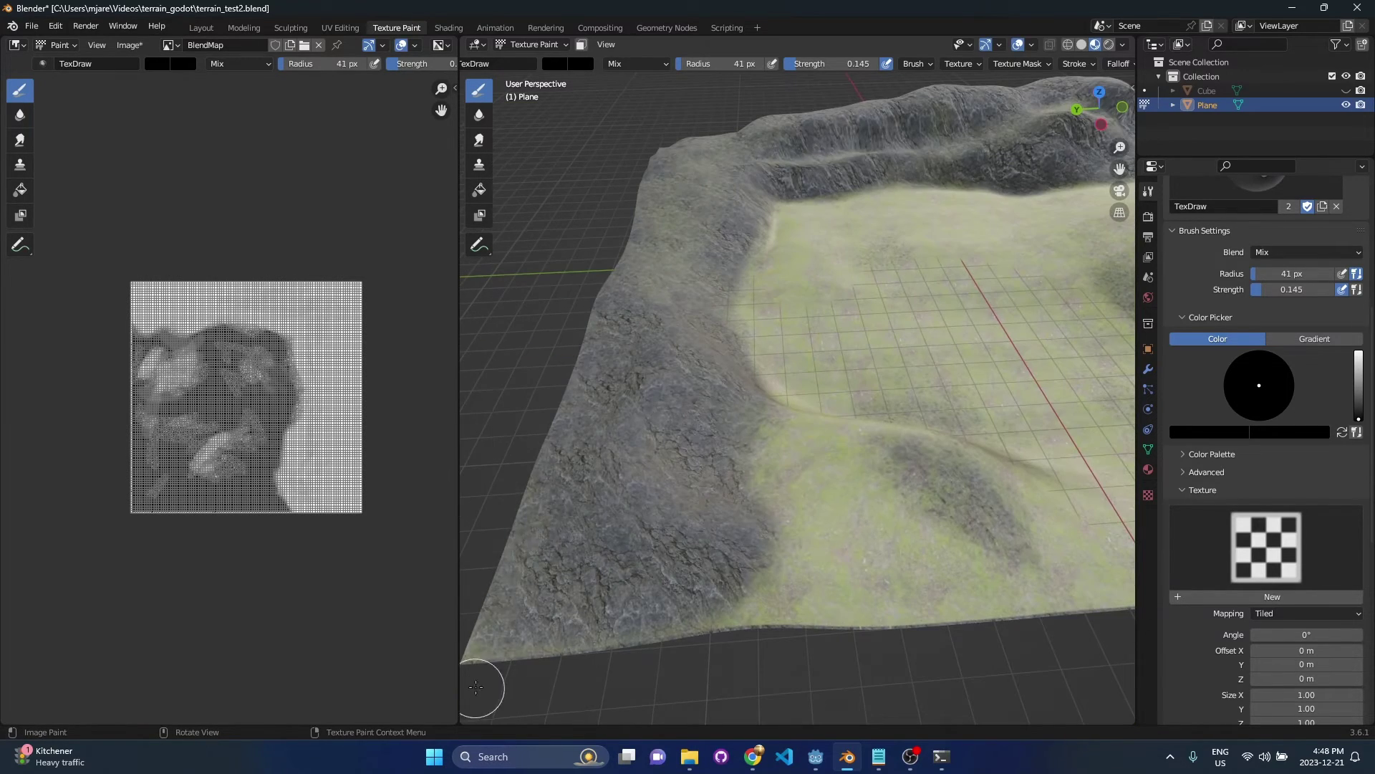
pyautogui.press(']')
# Save the Blender file and review the finished terrain
pyautogui.moveTo(645, 319)
pyautogui.mouseDown(button='middle')
pyautogui.moveTo(580, 528)
pyautogui.moveTo(636, 461)
pyautogui.moveTo(860, 501)
pyautogui.mouseUp(button='middle')
pyautogui.scroll(-5, 862, 537)
pyautogui.hotkey('ctrl', 's')
pyautogui.moveTo(863, 571); pyautogui.dragTo(739, 435, button='middle')
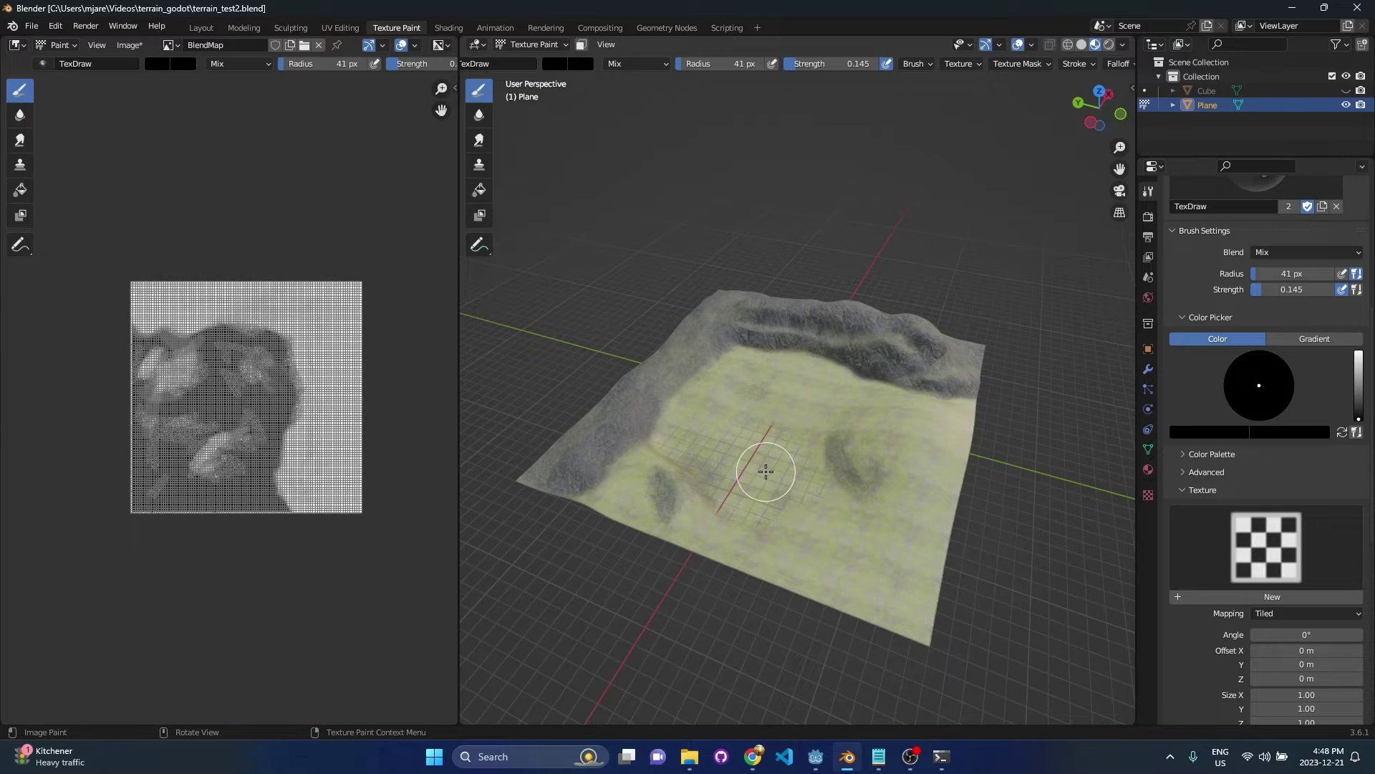
pyautogui.hotkey('ctrl', 's')
# Open Ground037_4K-JPG_Color.jpg in the file explorer, copy the picture and paste it as a new image in GIMP
pyautogui.click(572, 756)
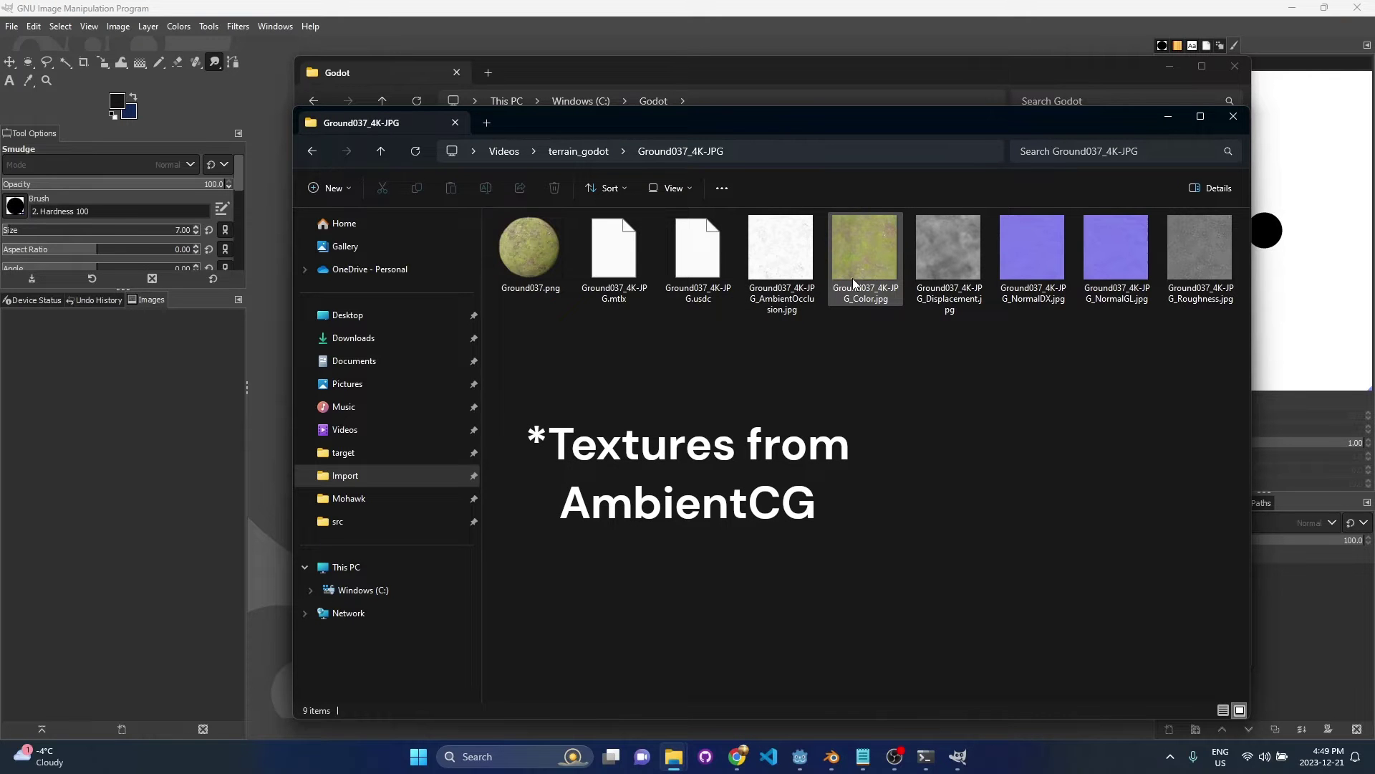
pyautogui.doubleClick(853, 278)
pyautogui.rightClick(696, 319)
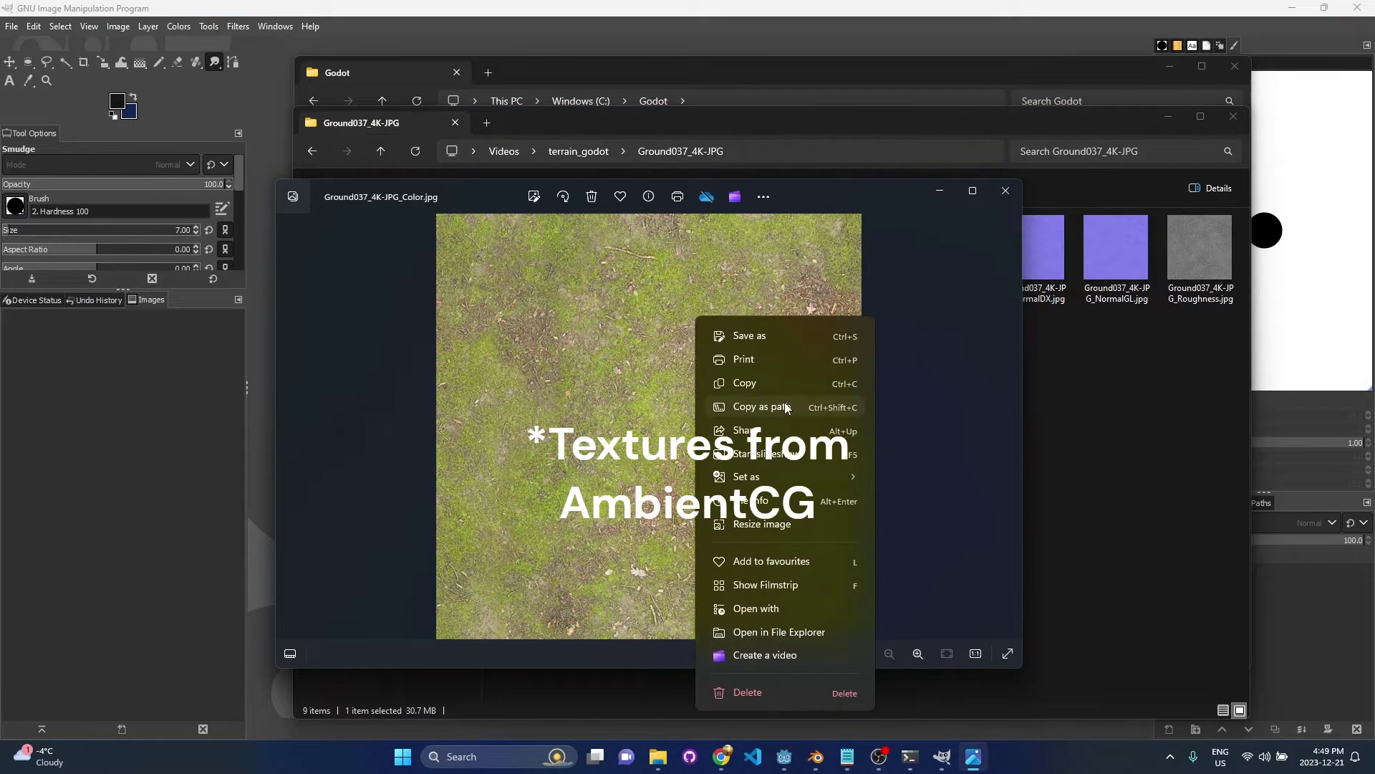
pyautogui.click(762, 384)
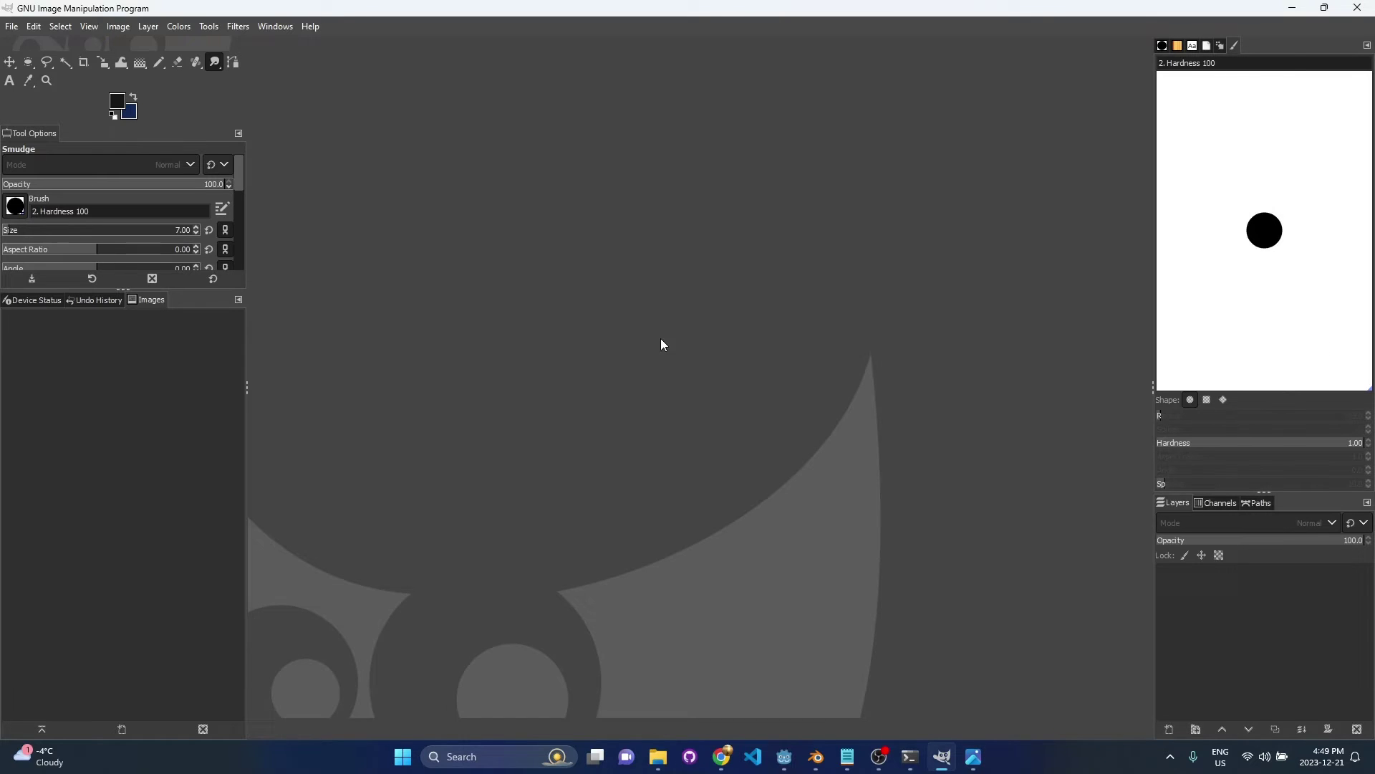
pyautogui.hotkey('ctrl', 'shift', 'v')
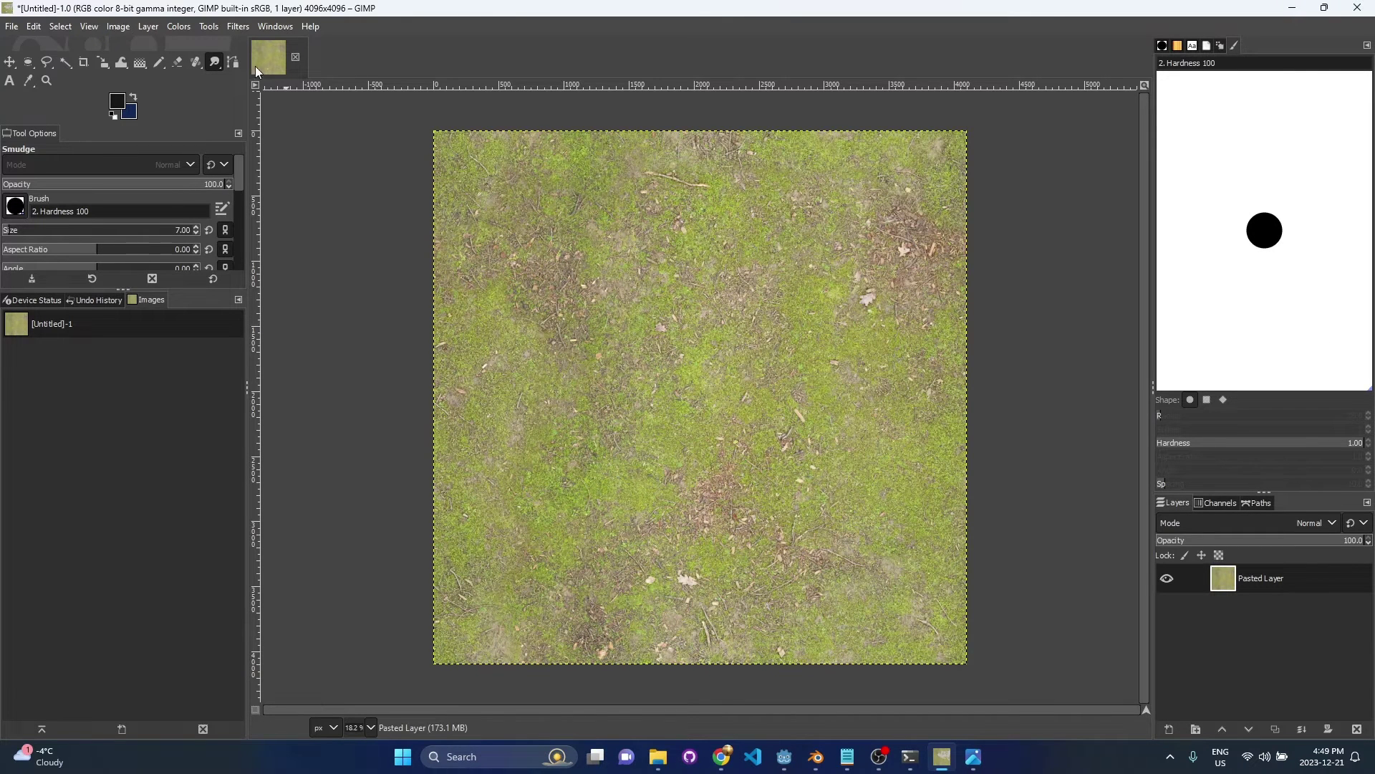
# Decompose the ground colour image into separate layers using the RGB colour model
pyautogui.click(188, 30)
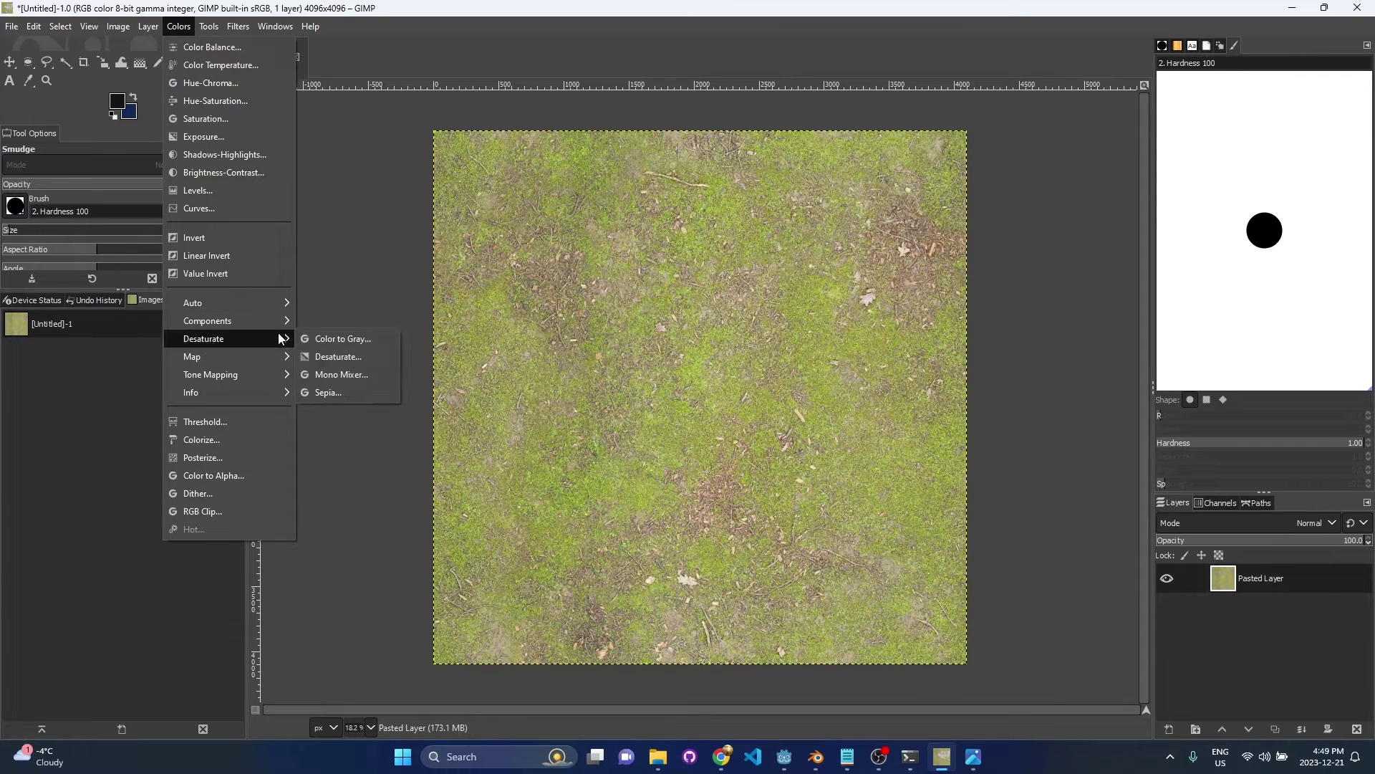
pyautogui.moveTo(280, 328)
pyautogui.click(373, 391)
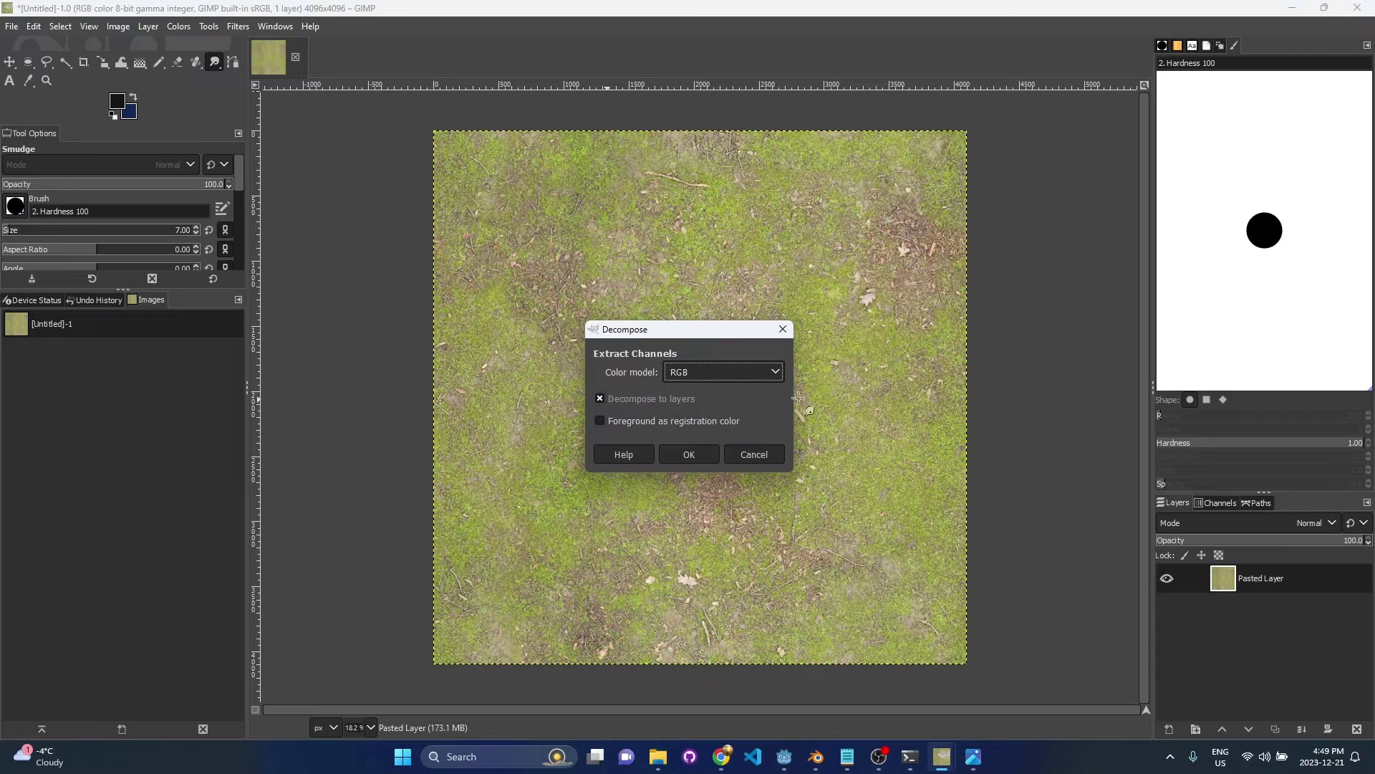
pyautogui.click(699, 454)
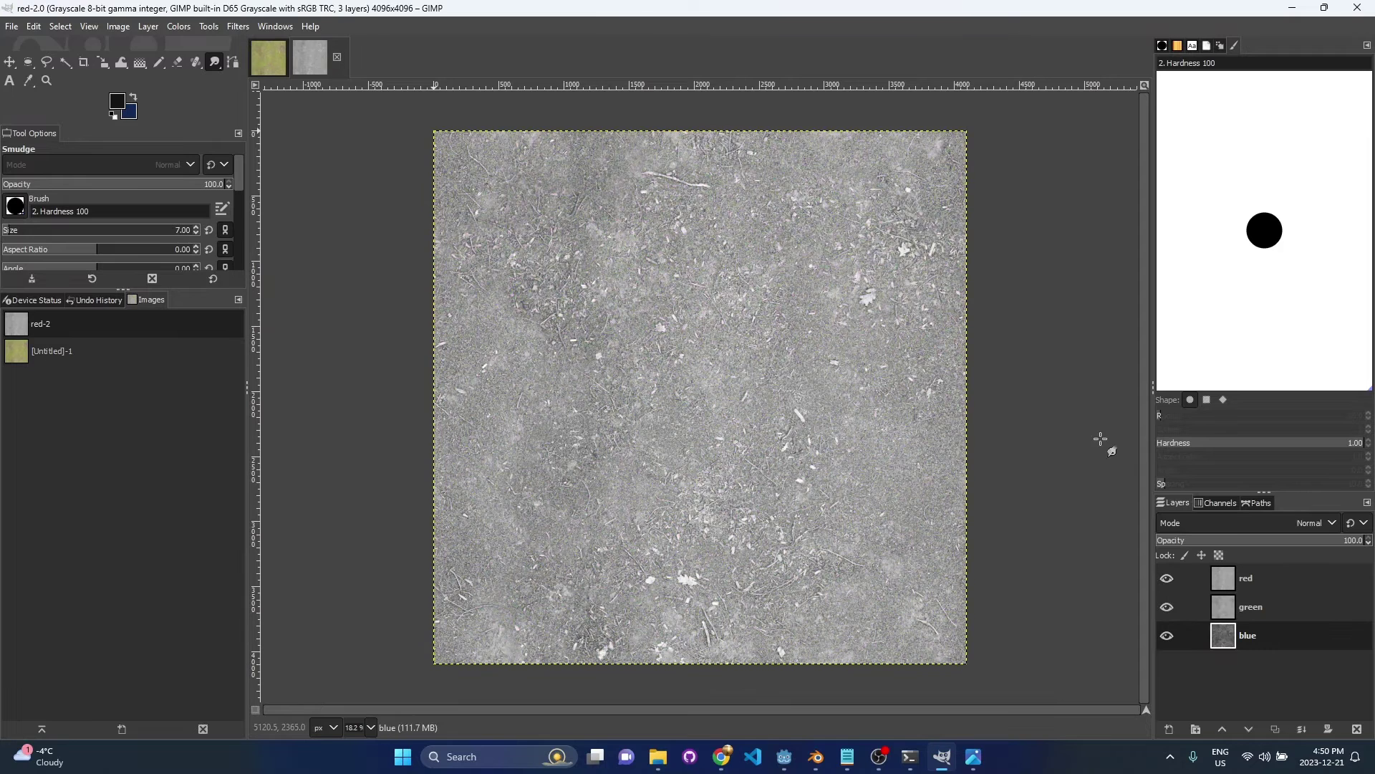
# Open Ground037_4K-JPG_Roughness.jpg from the Ground037_4K-JPG folder and copy the picture
pyautogui.rightClick(1262, 663)
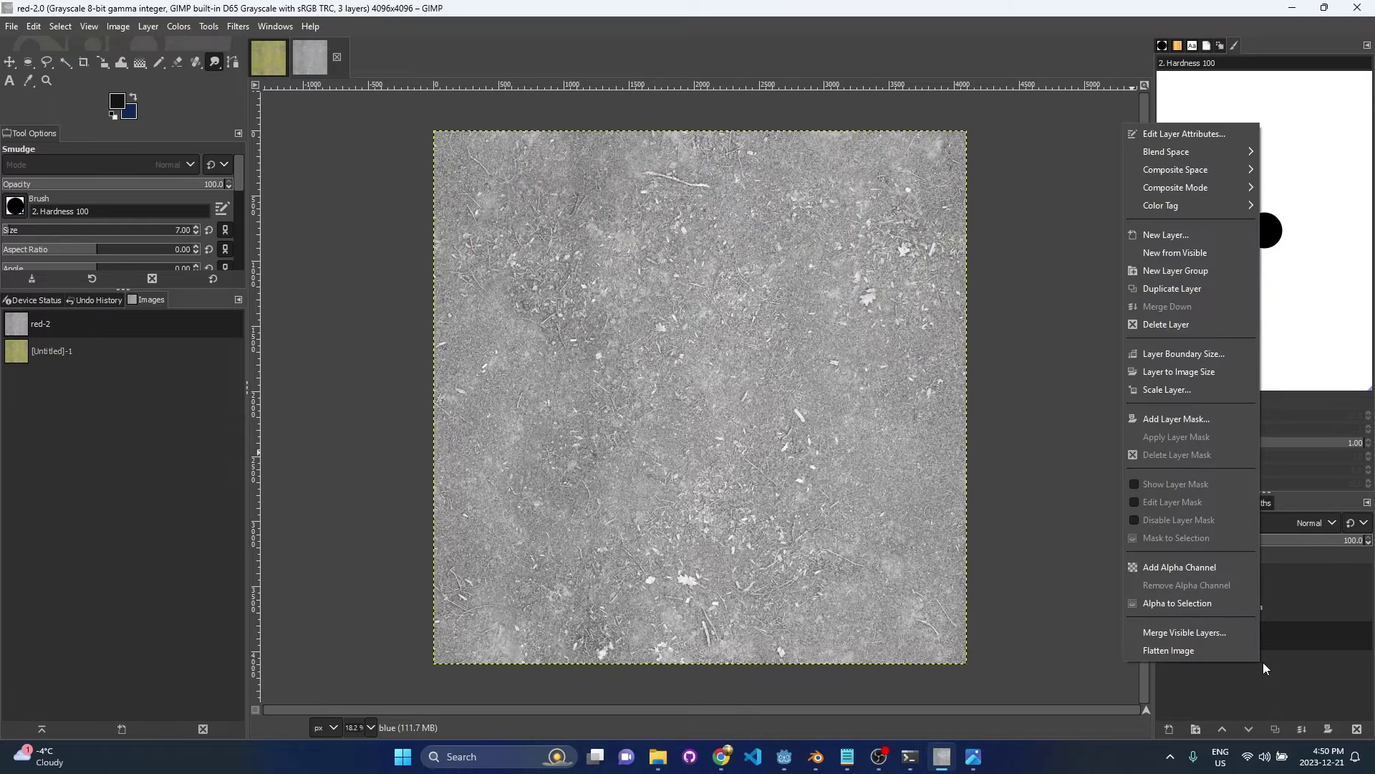
pyautogui.click(1340, 655)
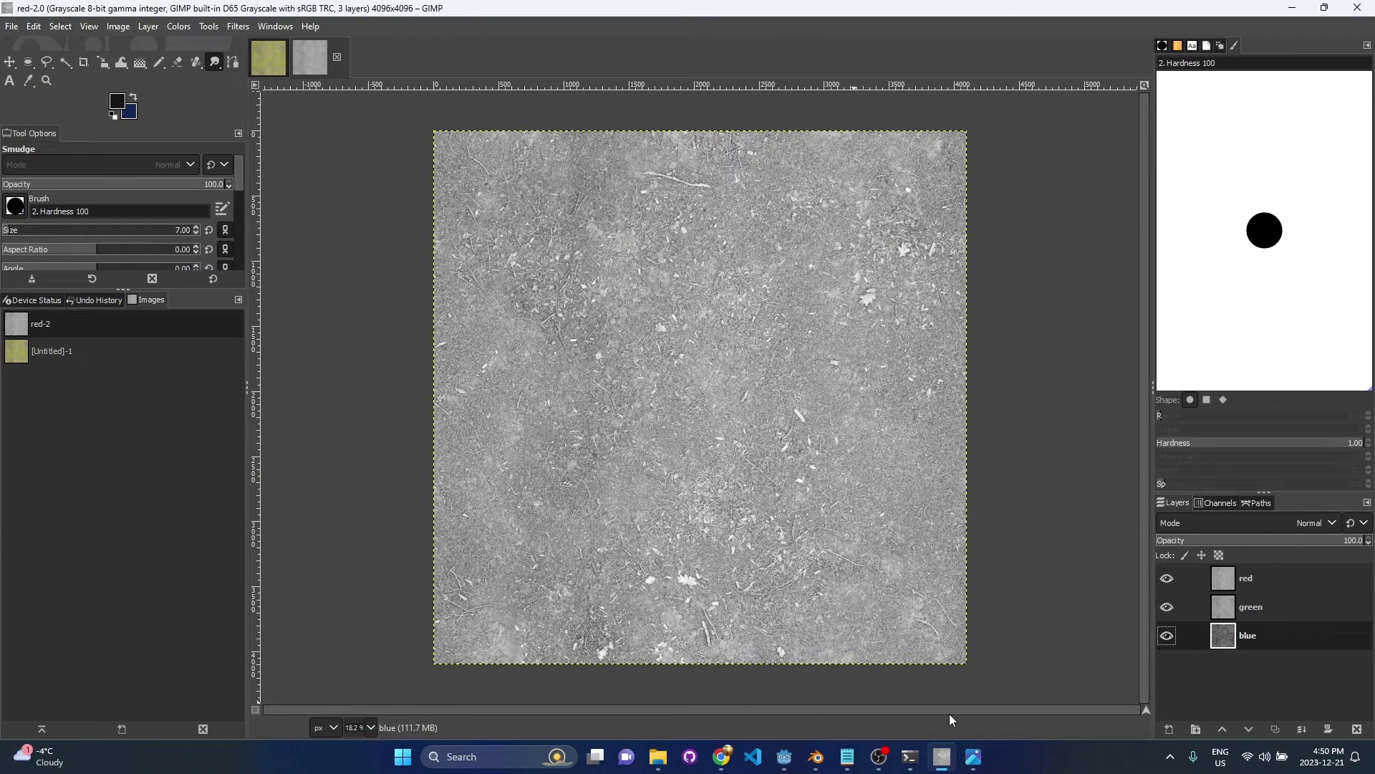
pyautogui.moveTo(658, 757)
pyautogui.click(622, 697)
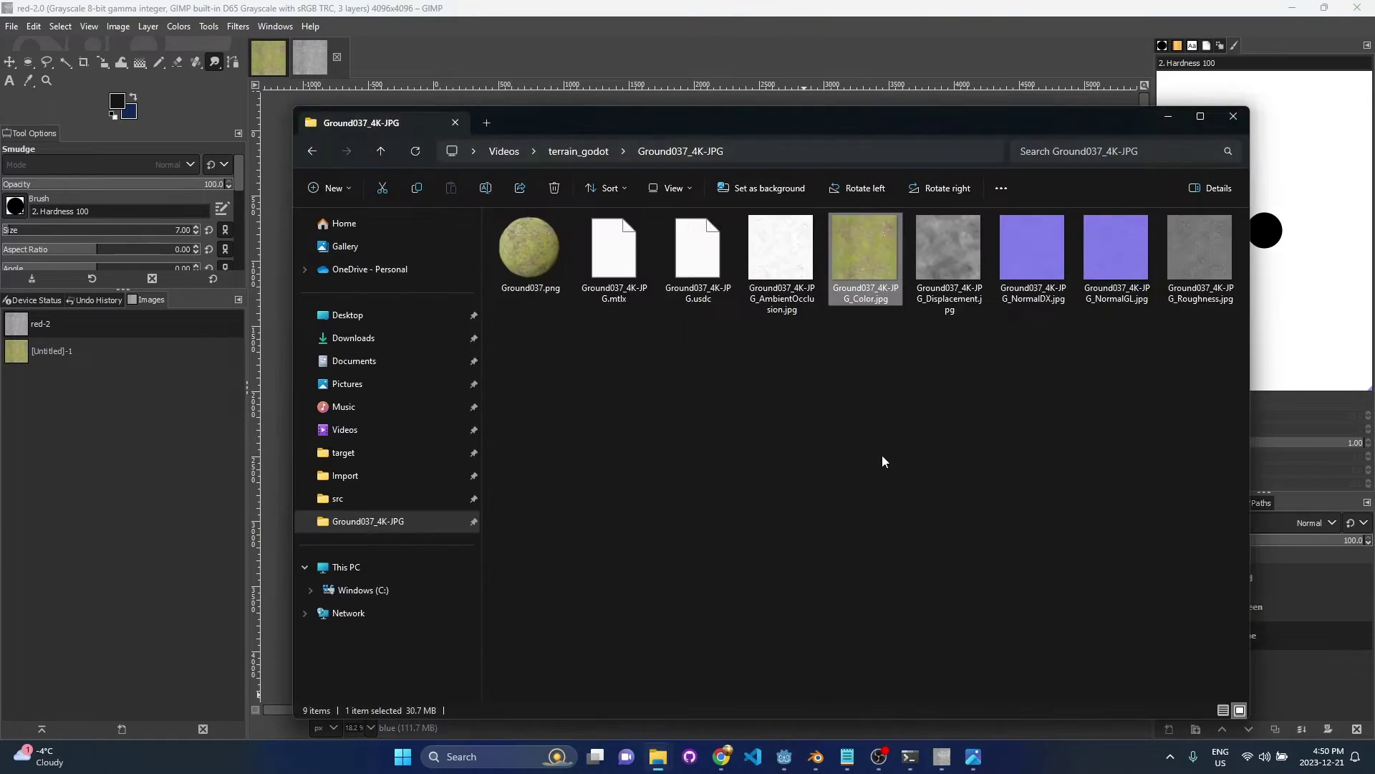
pyautogui.doubleClick(1187, 293)
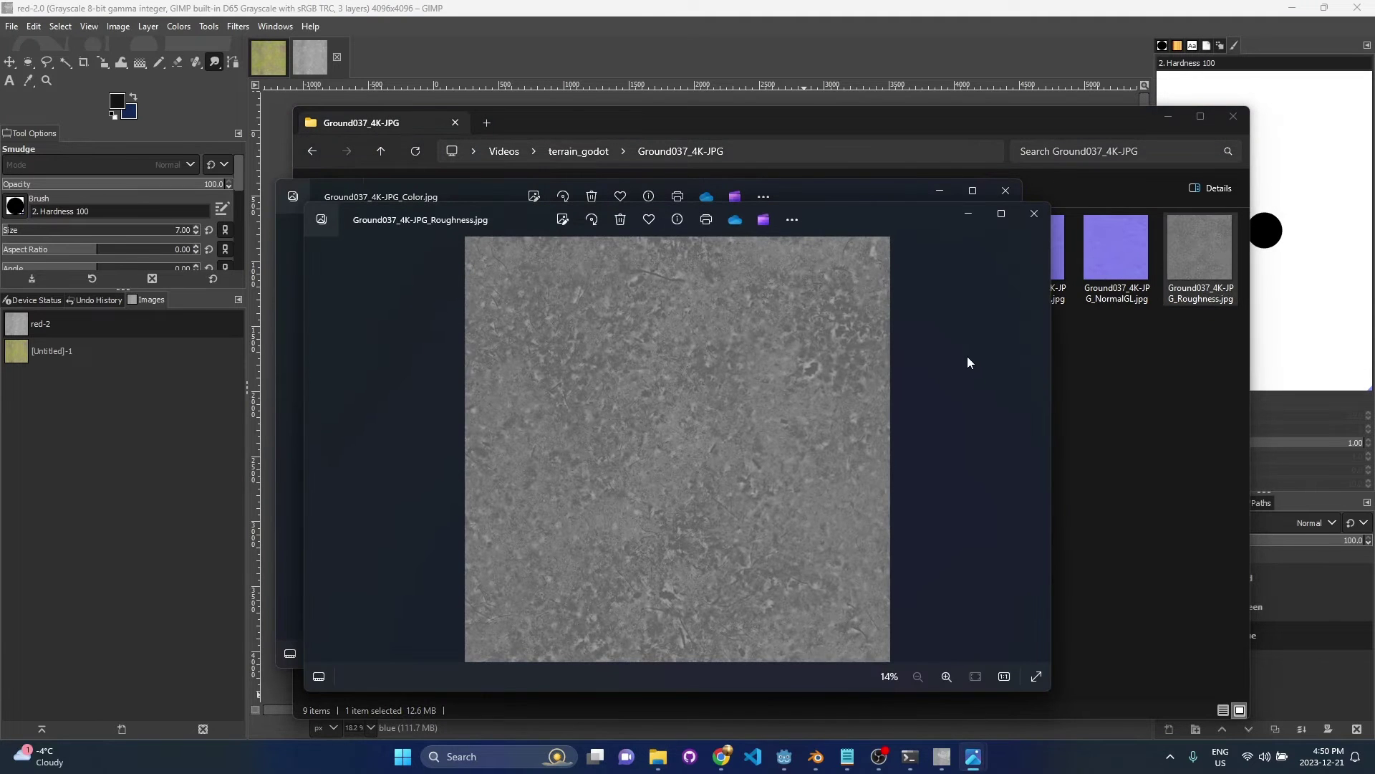
pyautogui.rightClick(721, 340)
pyautogui.click(770, 407)
# Paste the roughness picture into the decomposed image as a layer beneath blue and name it roughness
pyautogui.click(1363, 684)
pyautogui.hotkey('ctrl', 'v')
pyautogui.click(1257, 665)
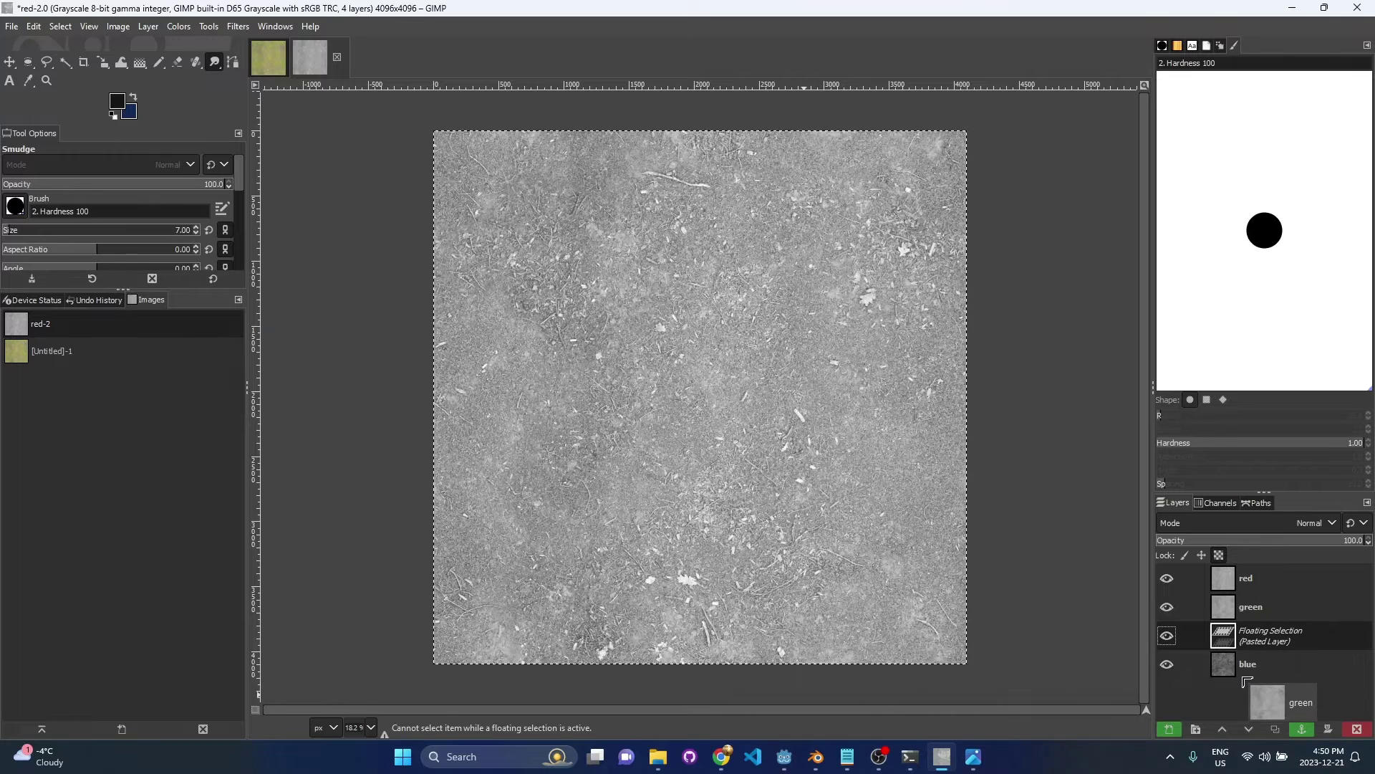
pyautogui.moveTo(1257, 639); pyautogui.dragTo(1264, 674)
pyautogui.doubleClick(1264, 670)
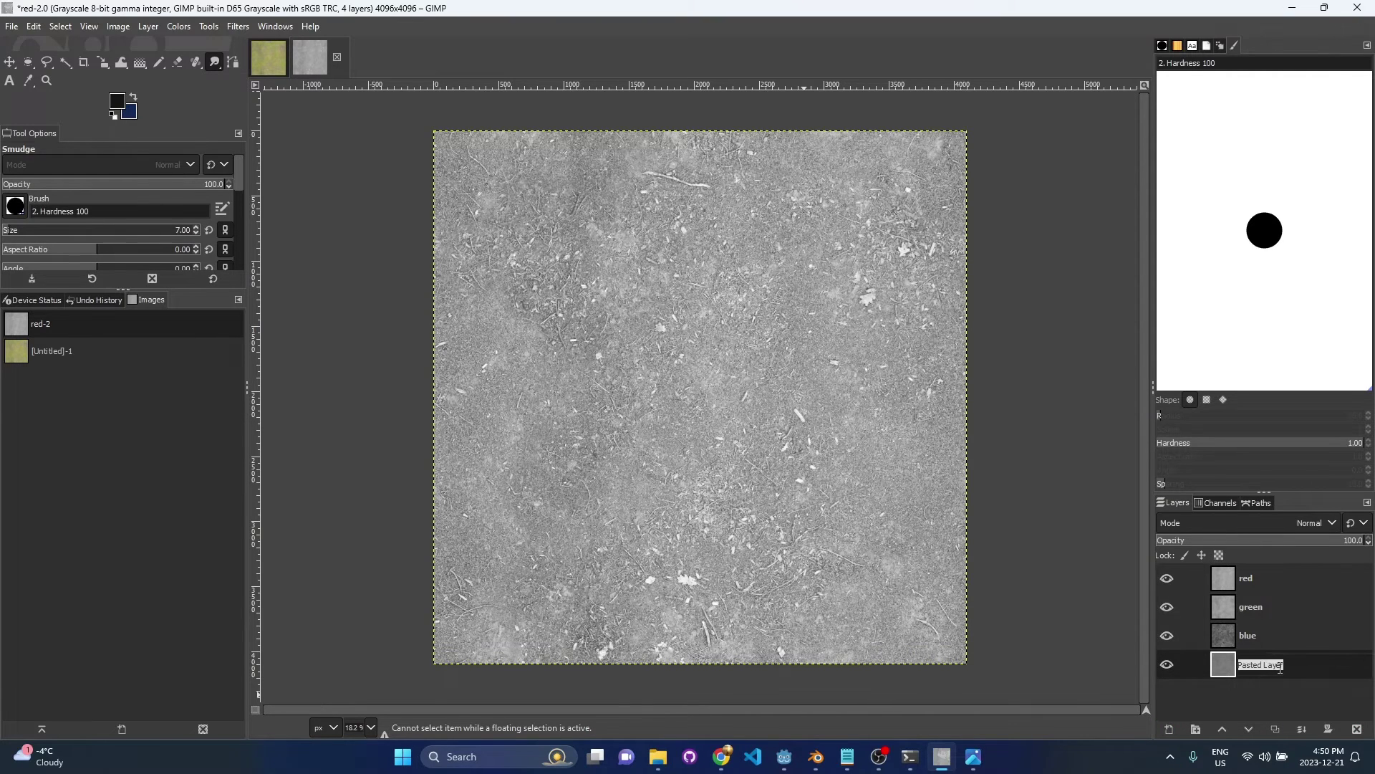
pyautogui.write('rouhg')
pyautogui.write('ness')
pyautogui.press('Return')
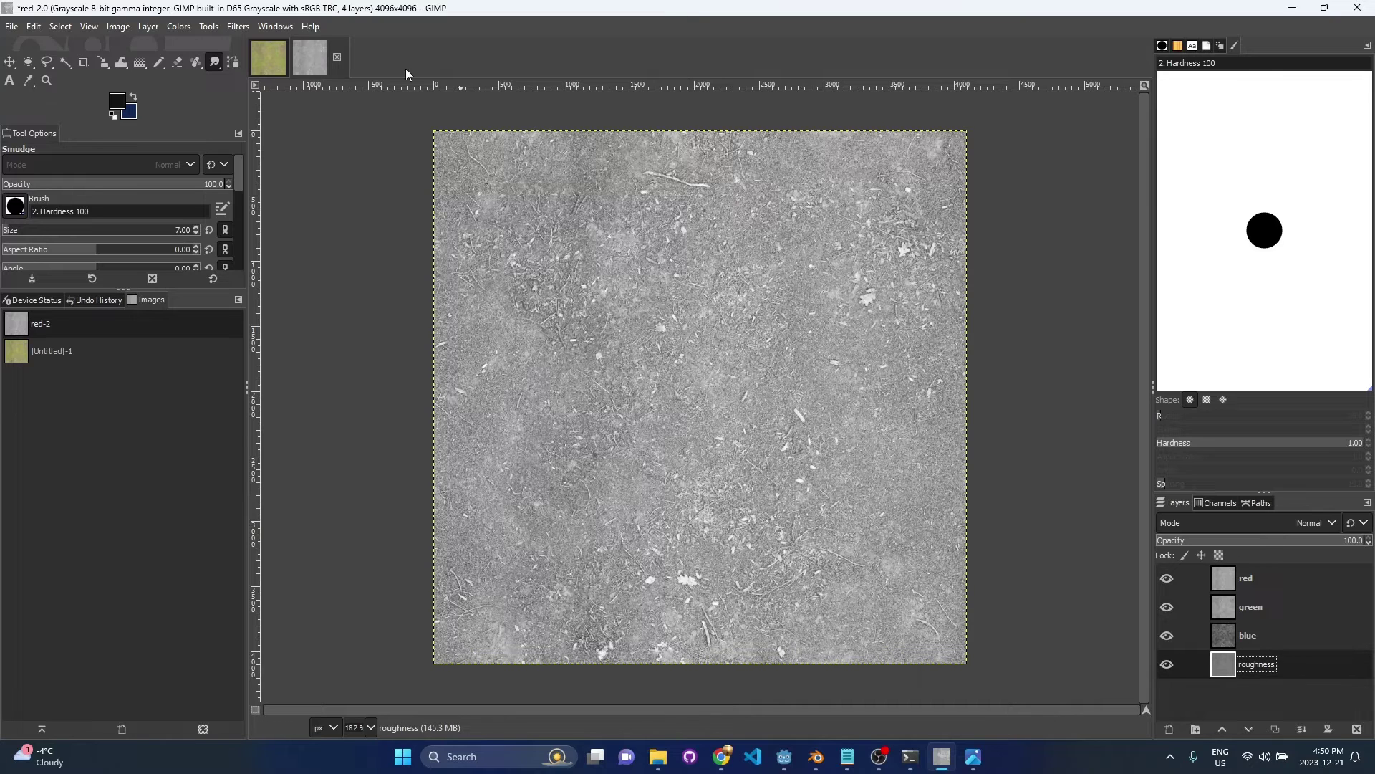
# Compose the red, green, blue and roughness layers into a single RGBA image
pyautogui.click(178, 26)
pyautogui.moveTo(282, 320)
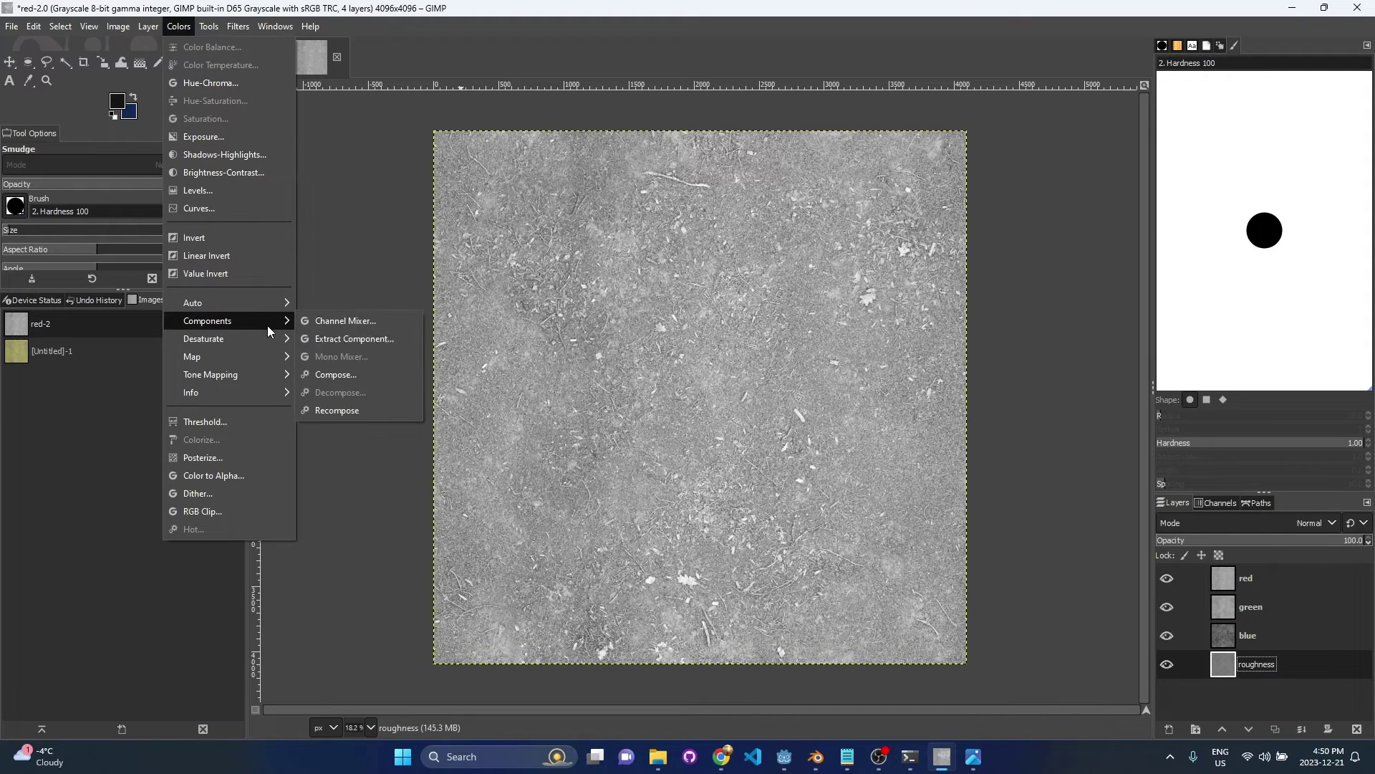
pyautogui.click(366, 378)
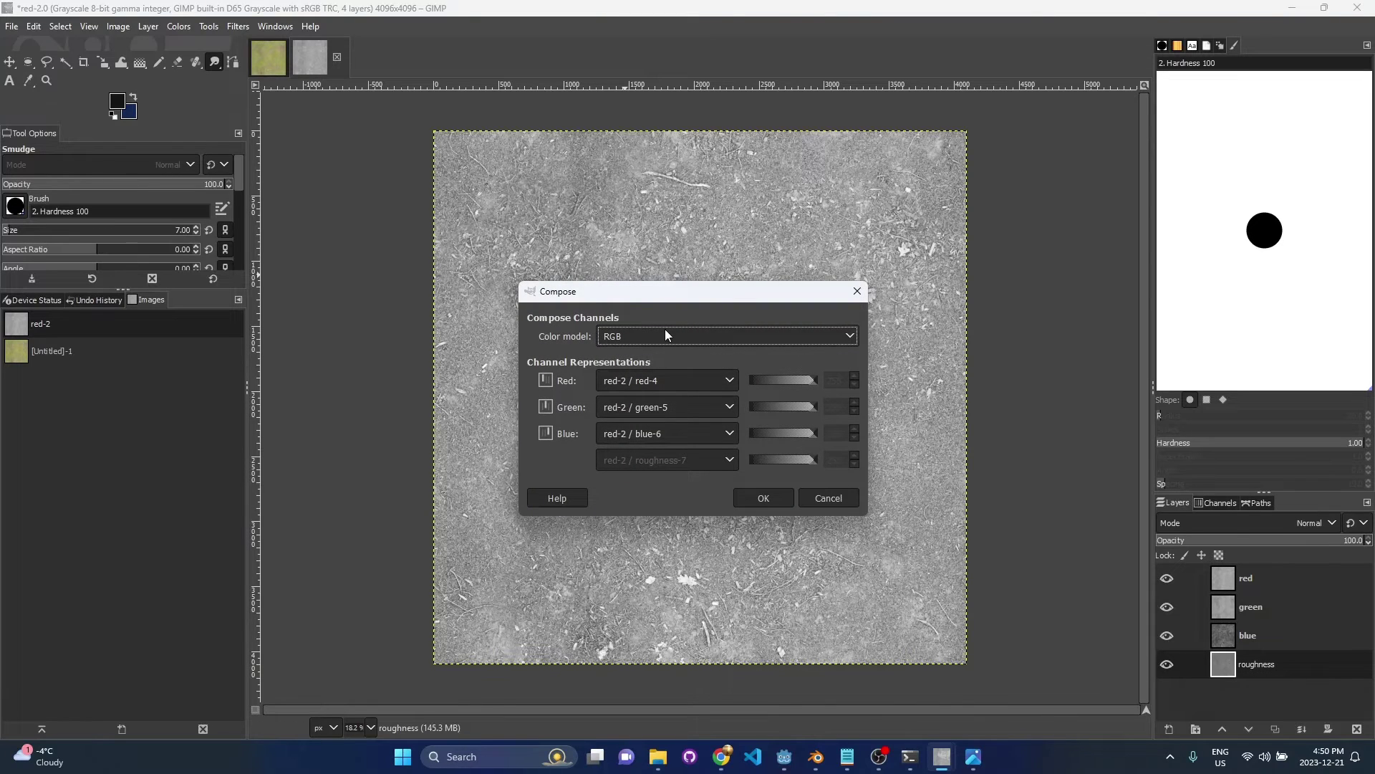
pyautogui.click(666, 331)
pyautogui.click(699, 374)
pyautogui.click(779, 501)
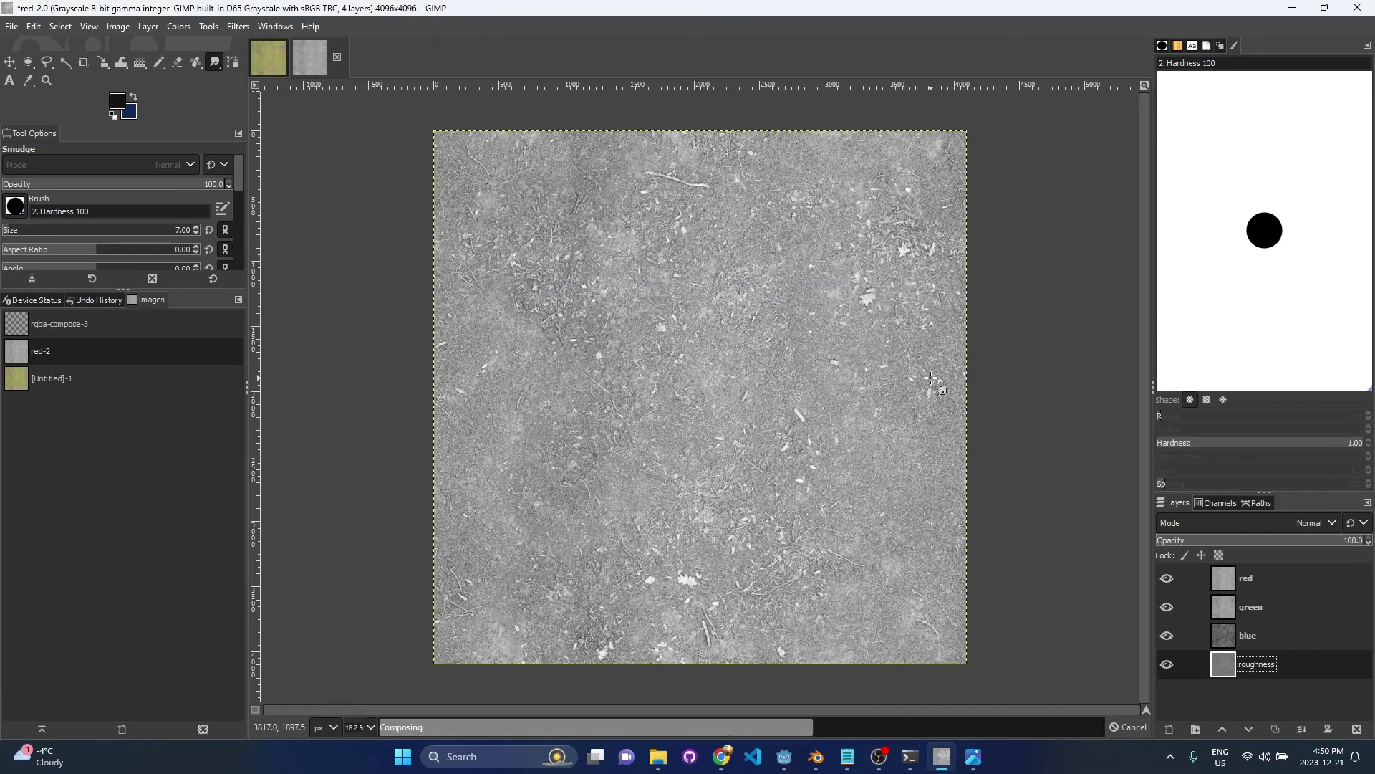
# Set up the export of the composed RGBA image as rgba-compose.dds in the rock2 textures folder, using the DDS image file type
pyautogui.click(14, 27)
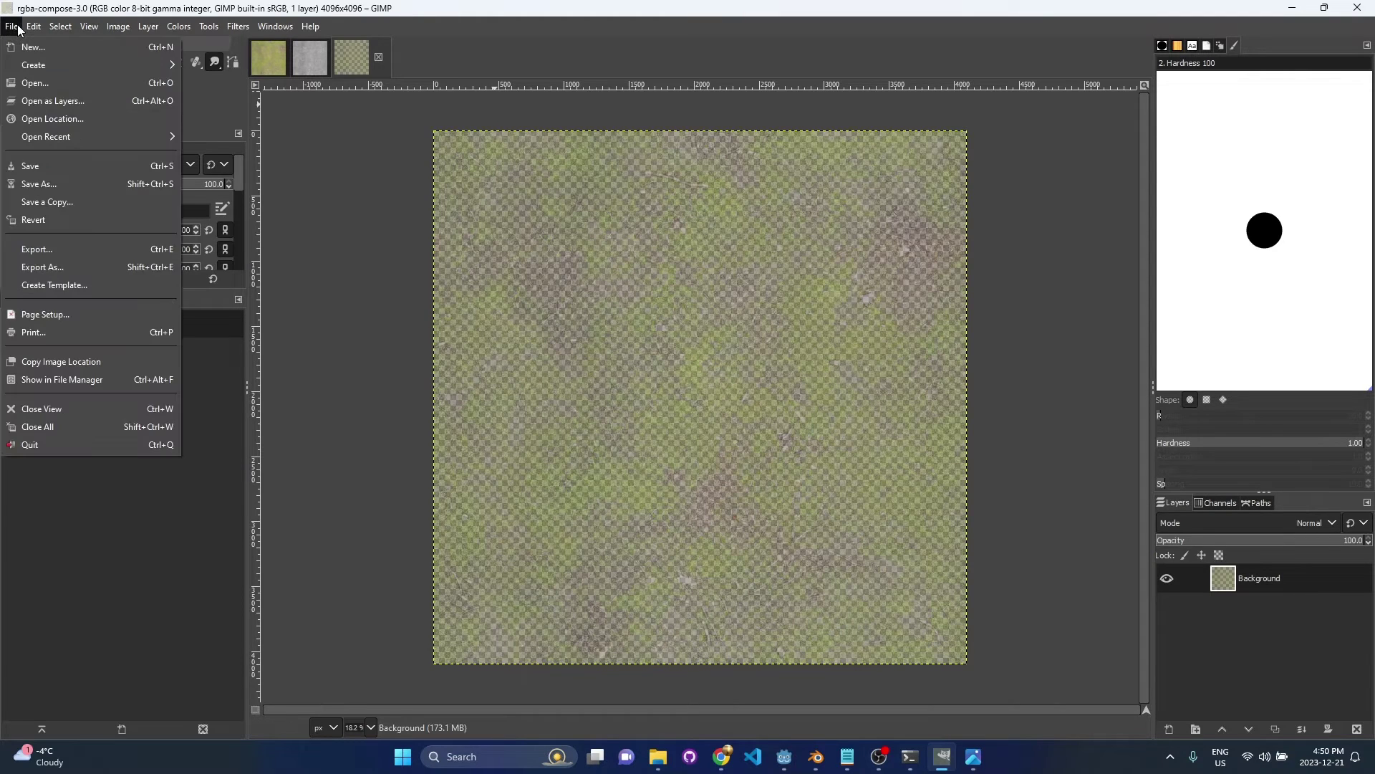
pyautogui.click(169, 267)
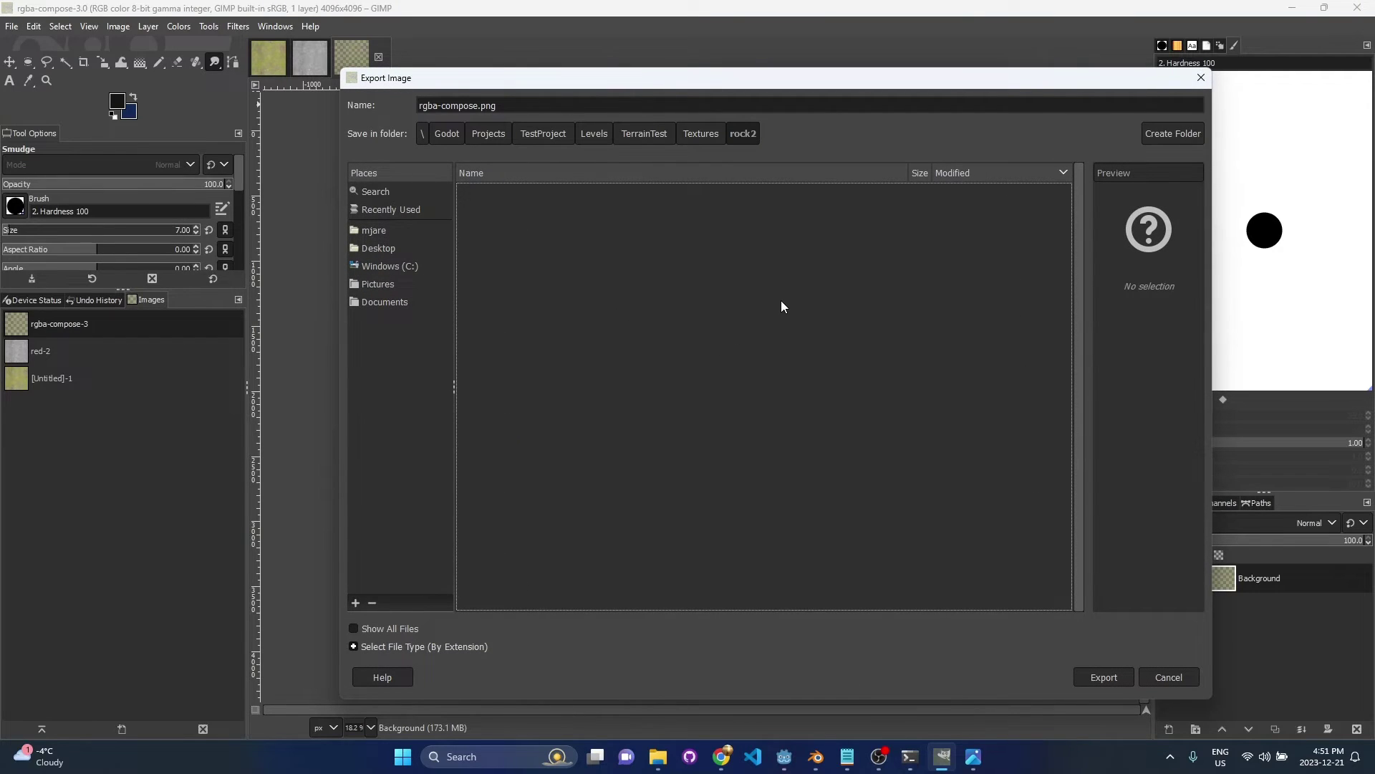
pyautogui.moveTo(820, 82); pyautogui.dragTo(822, 57)
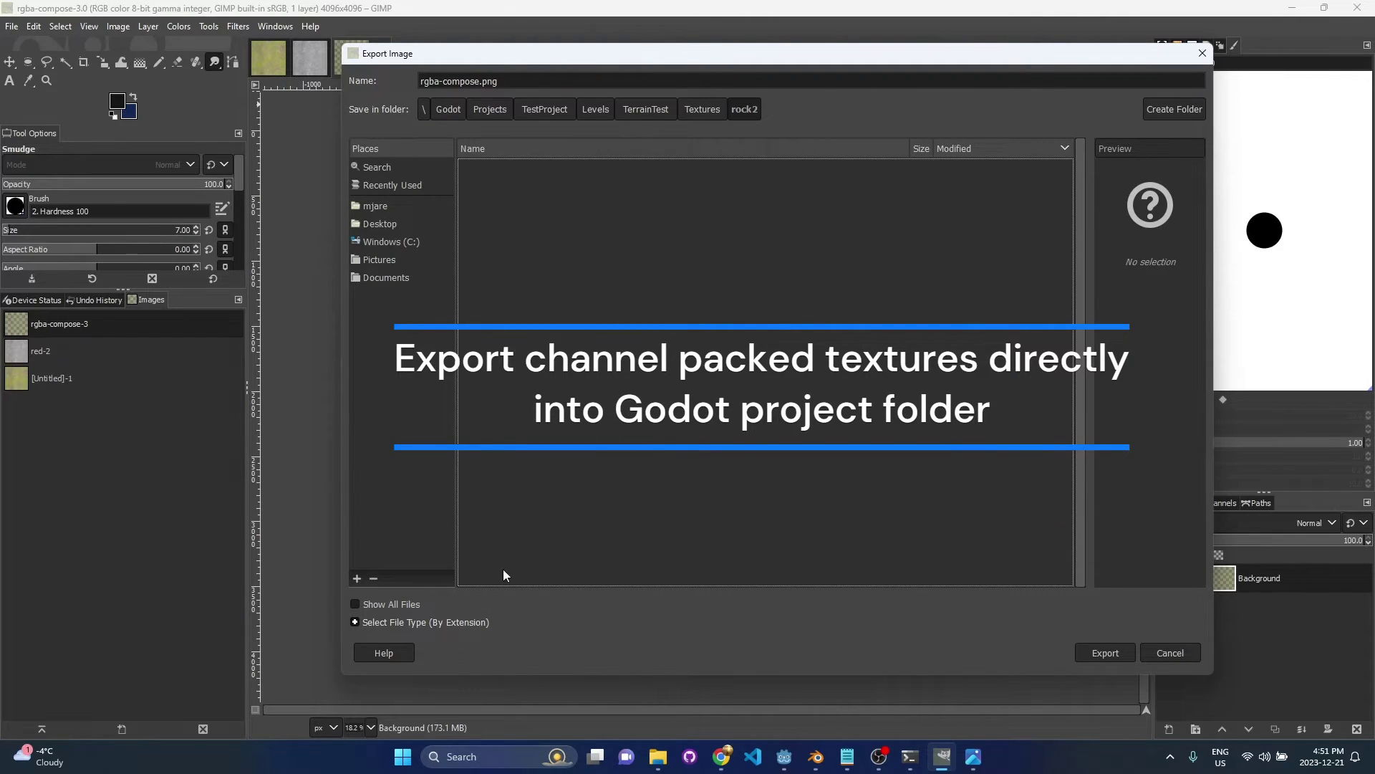
pyautogui.click(454, 621)
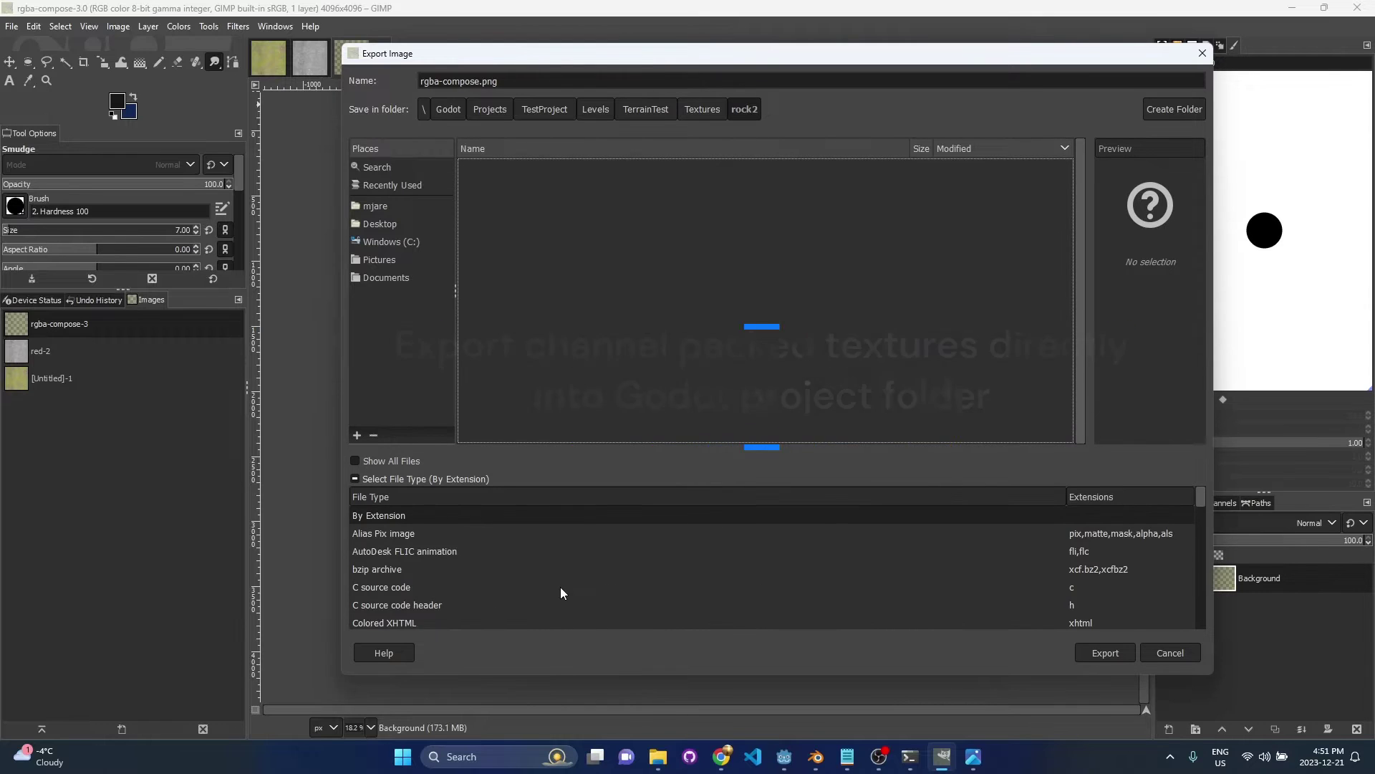
pyautogui.scroll(-3, 533, 556)
pyautogui.click(775, 555)
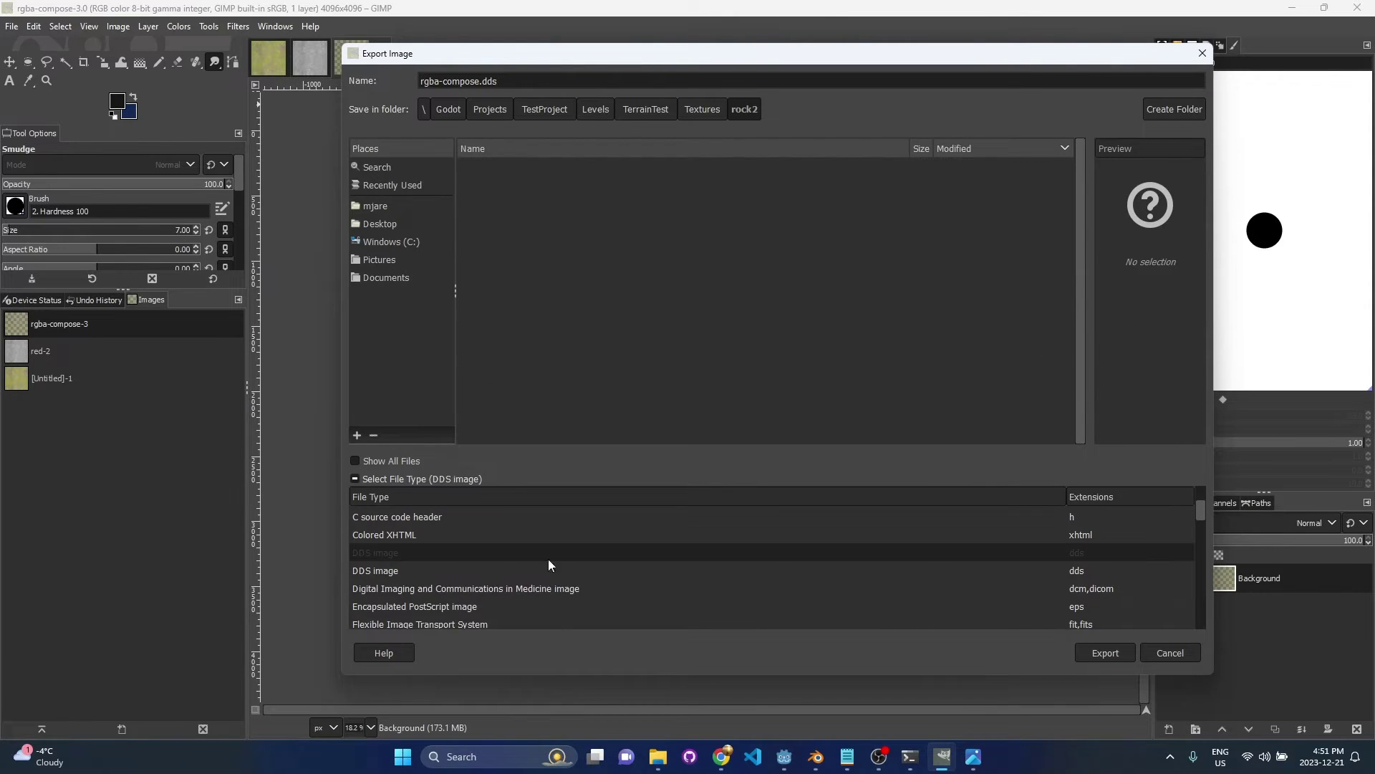
# Export the DDS file with BC3 / DXT5 compression and generated mipmaps
pyautogui.click(1102, 652)
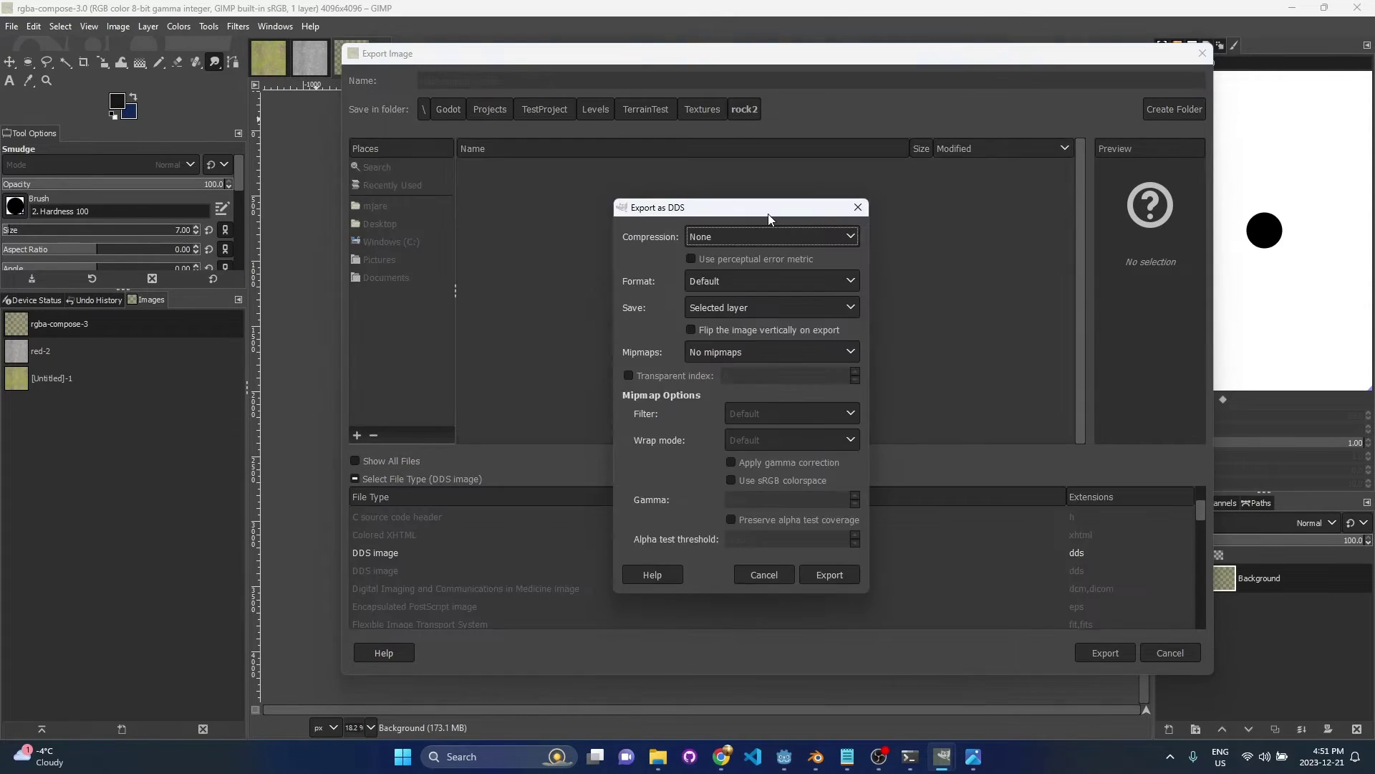
pyautogui.click(773, 238)
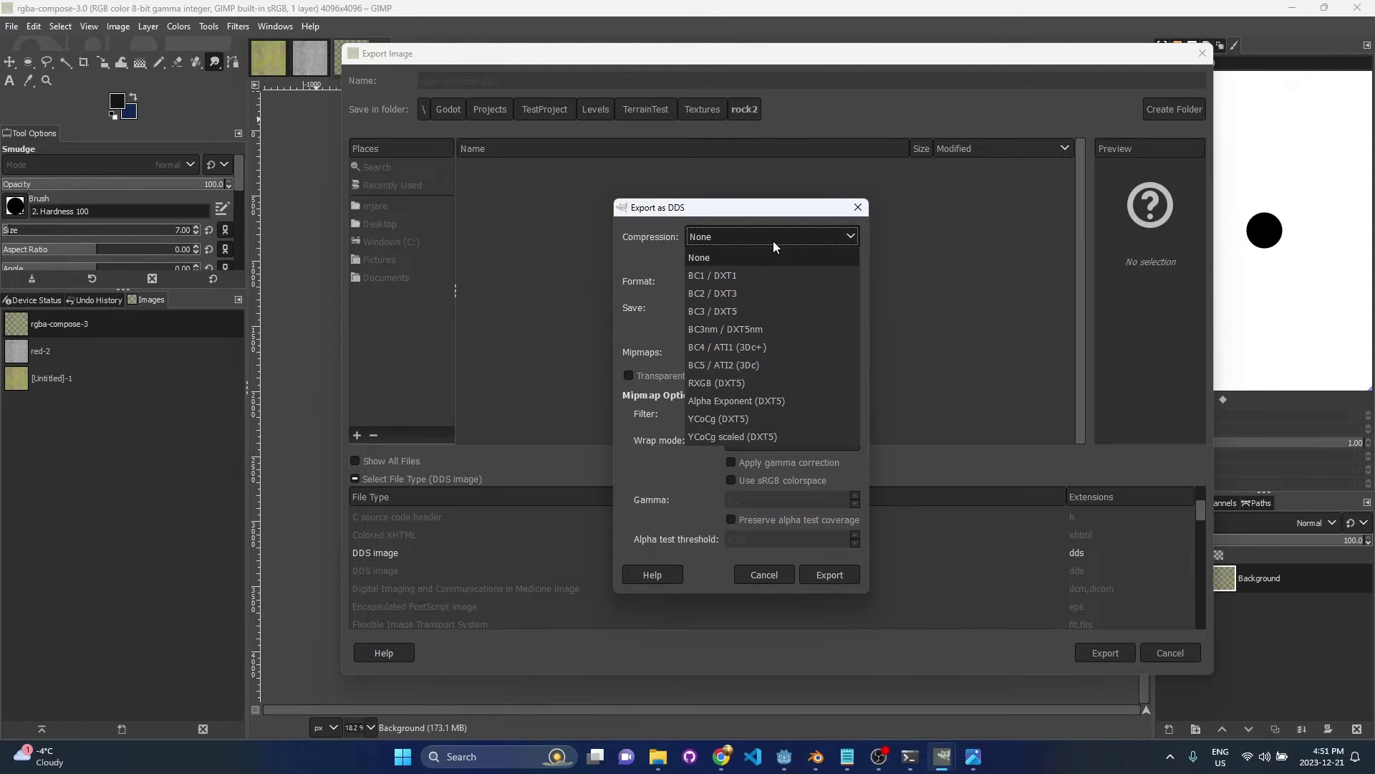
pyautogui.click(764, 309)
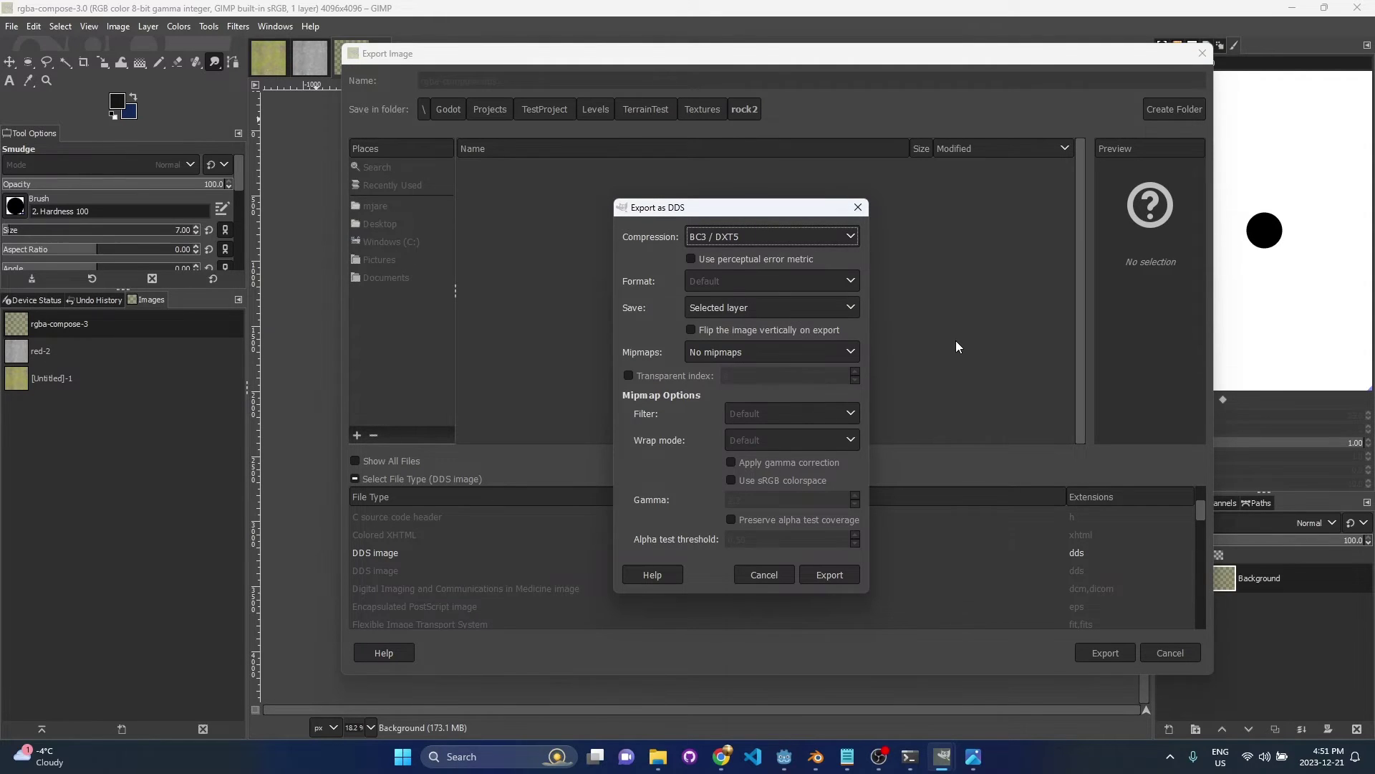
pyautogui.click(767, 350)
pyautogui.click(766, 393)
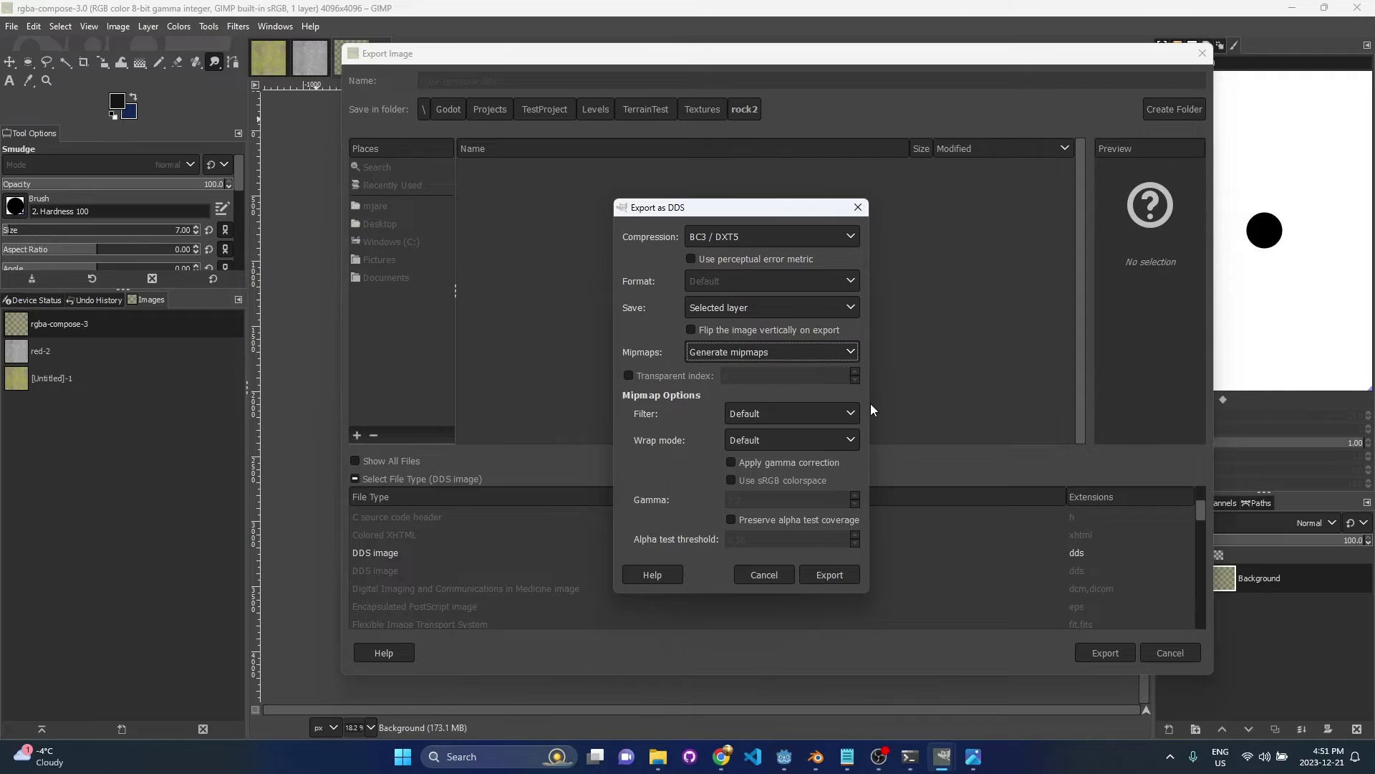
pyautogui.click(829, 575)
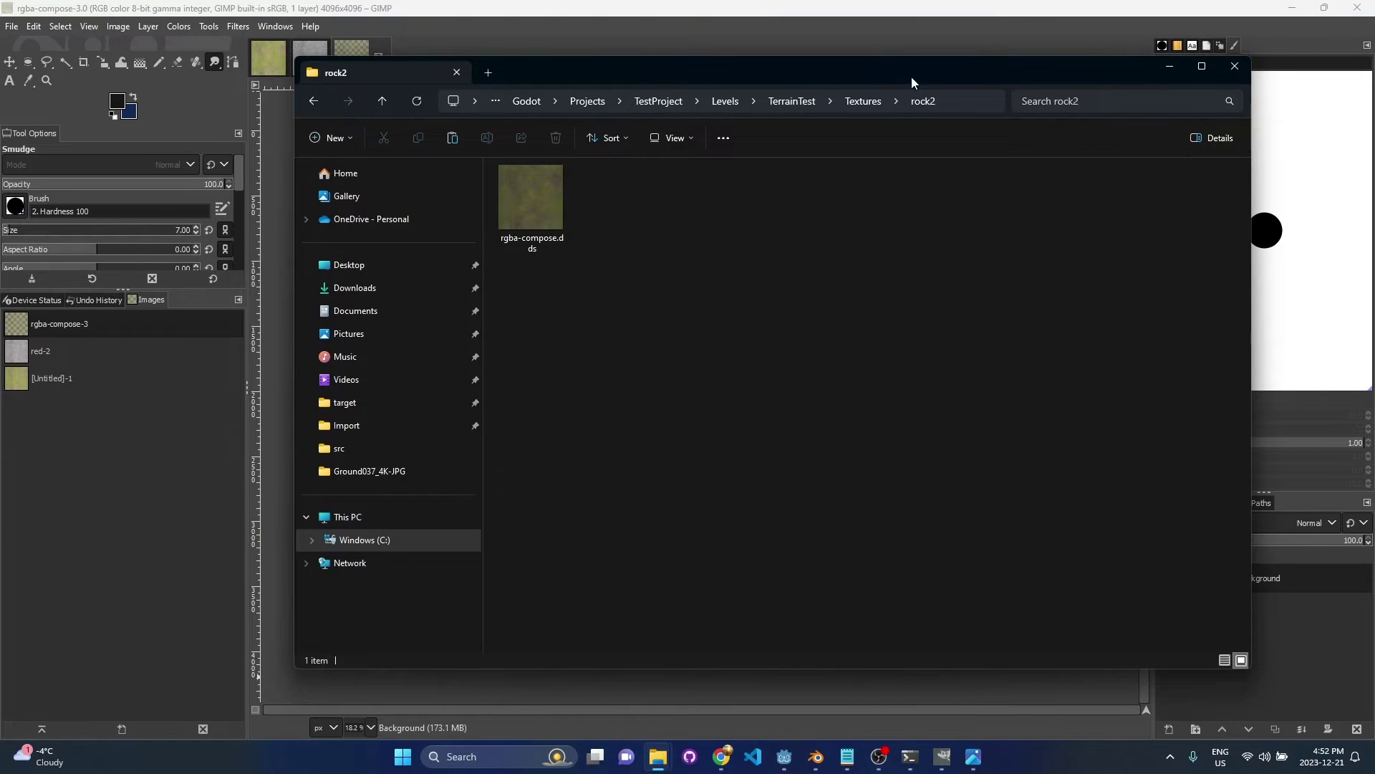
# Copy Ground037_4K-JPG_NormalGL.jpg from the Ground037_4K-JPG folder into the project's rock2 folder
pyautogui.moveTo(911, 76); pyautogui.dragTo(894, 82)
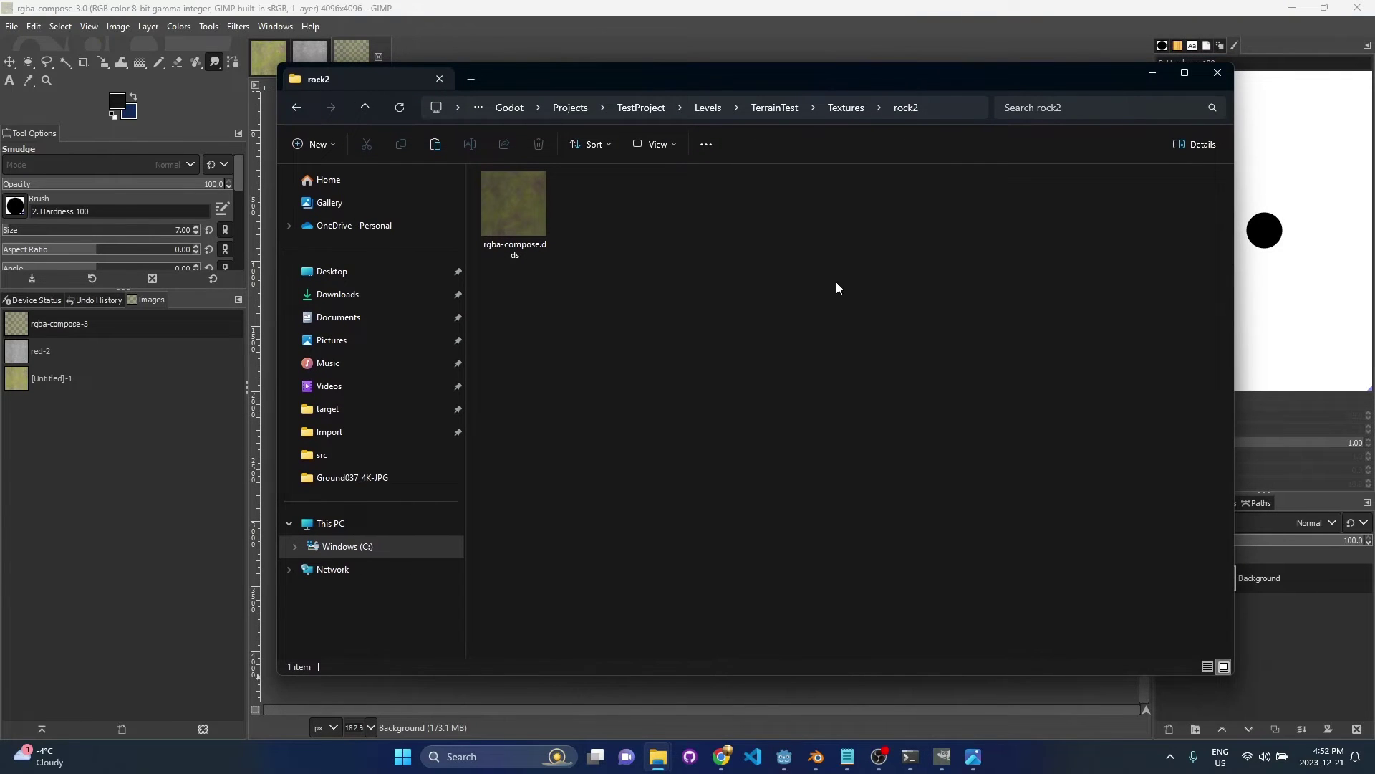
pyautogui.moveTo(657, 757)
pyautogui.click(596, 675)
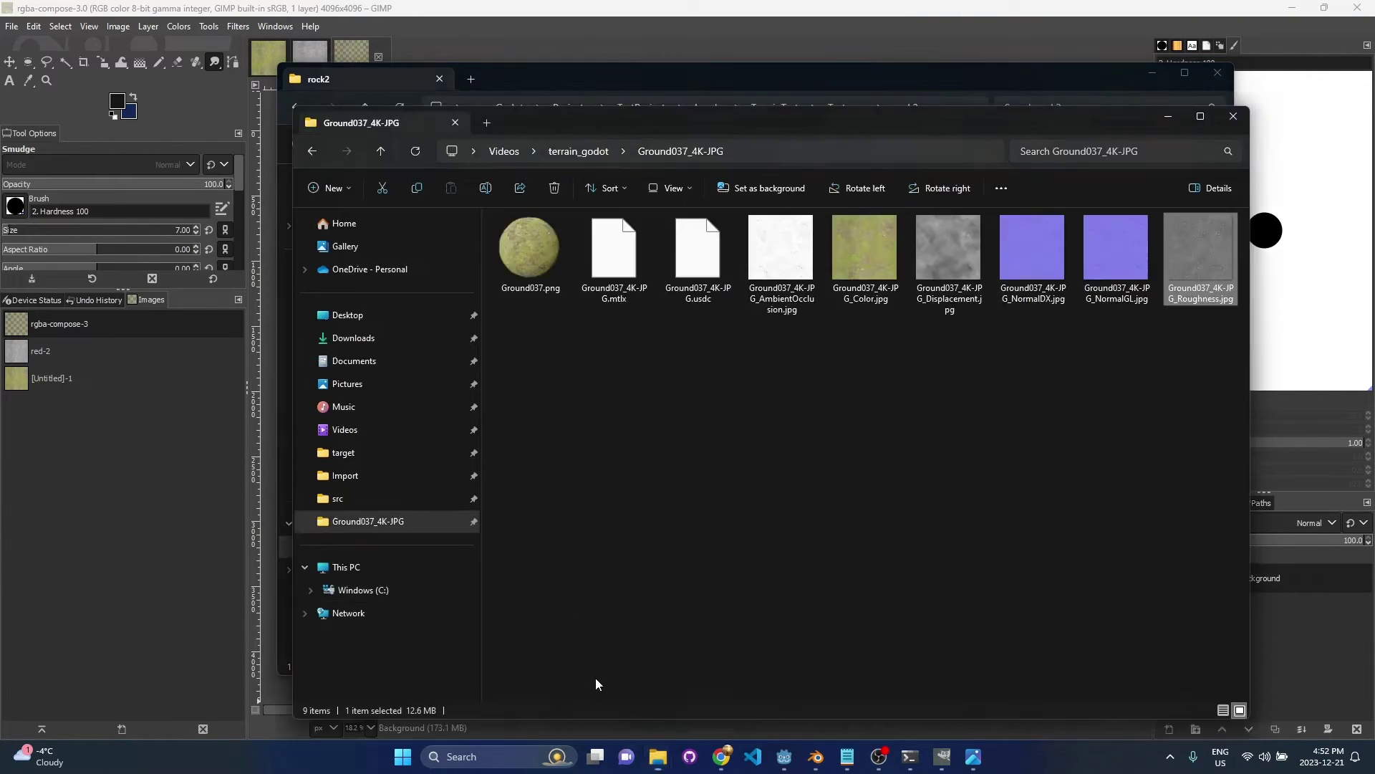
pyautogui.click(1102, 260)
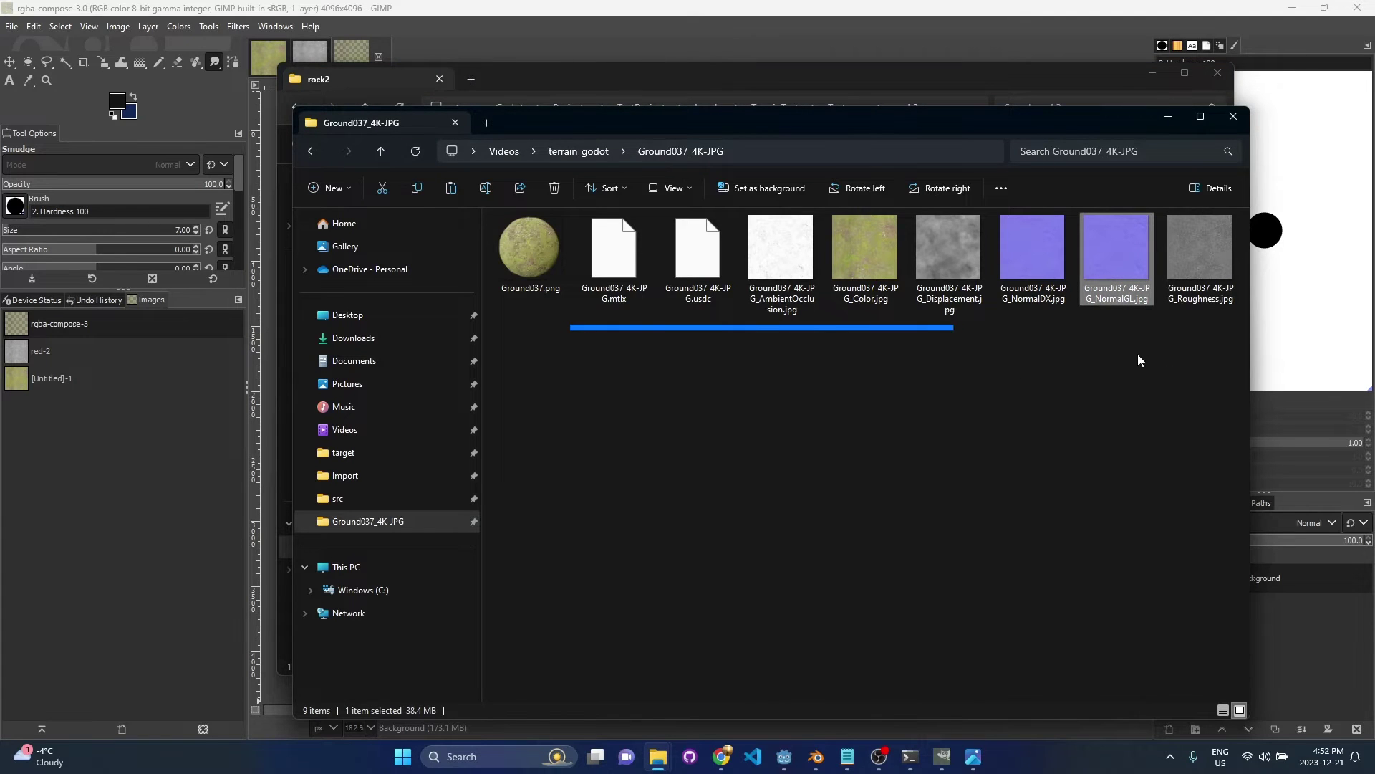
pyautogui.click(964, 71)
pyautogui.hotkey('ctrl', 'v')
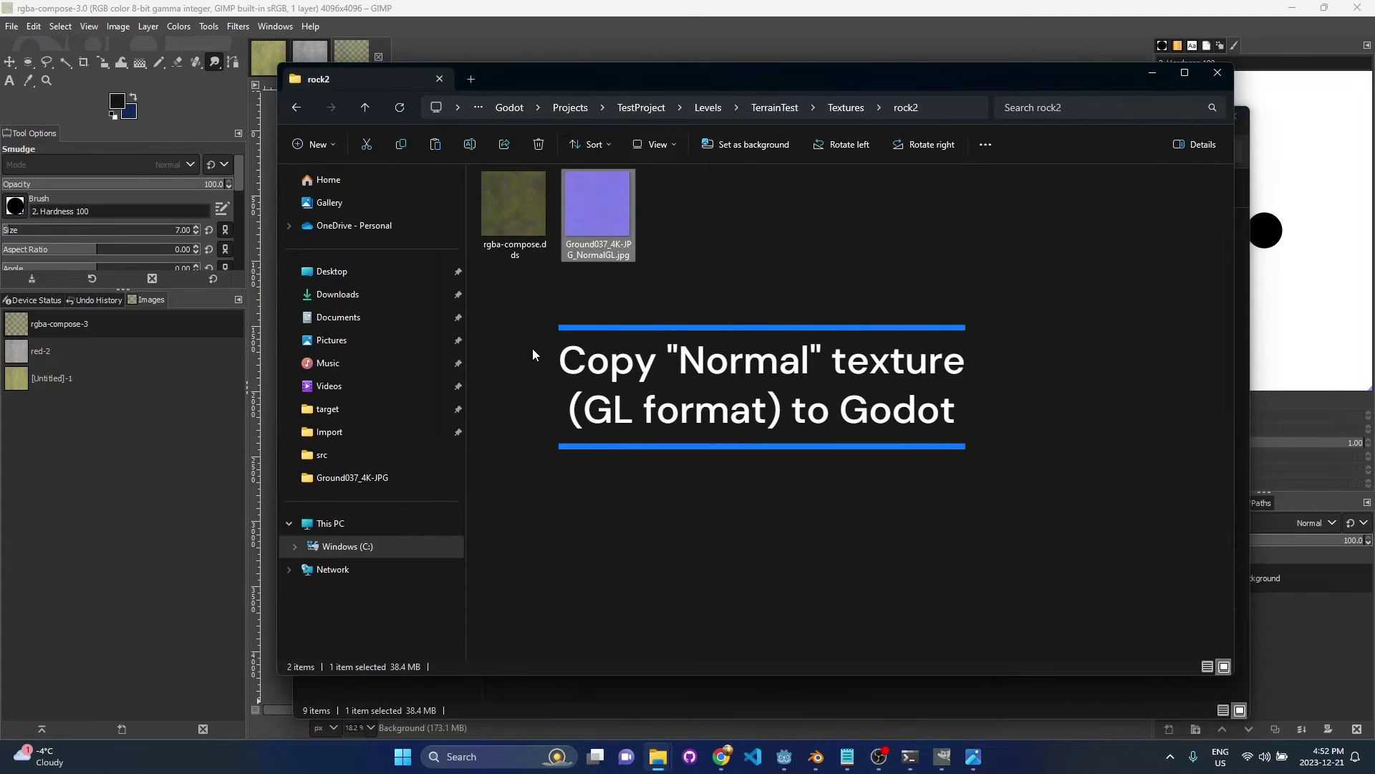
pyautogui.click(749, 422)
pyautogui.moveTo(743, 402); pyautogui.dragTo(479, 235)
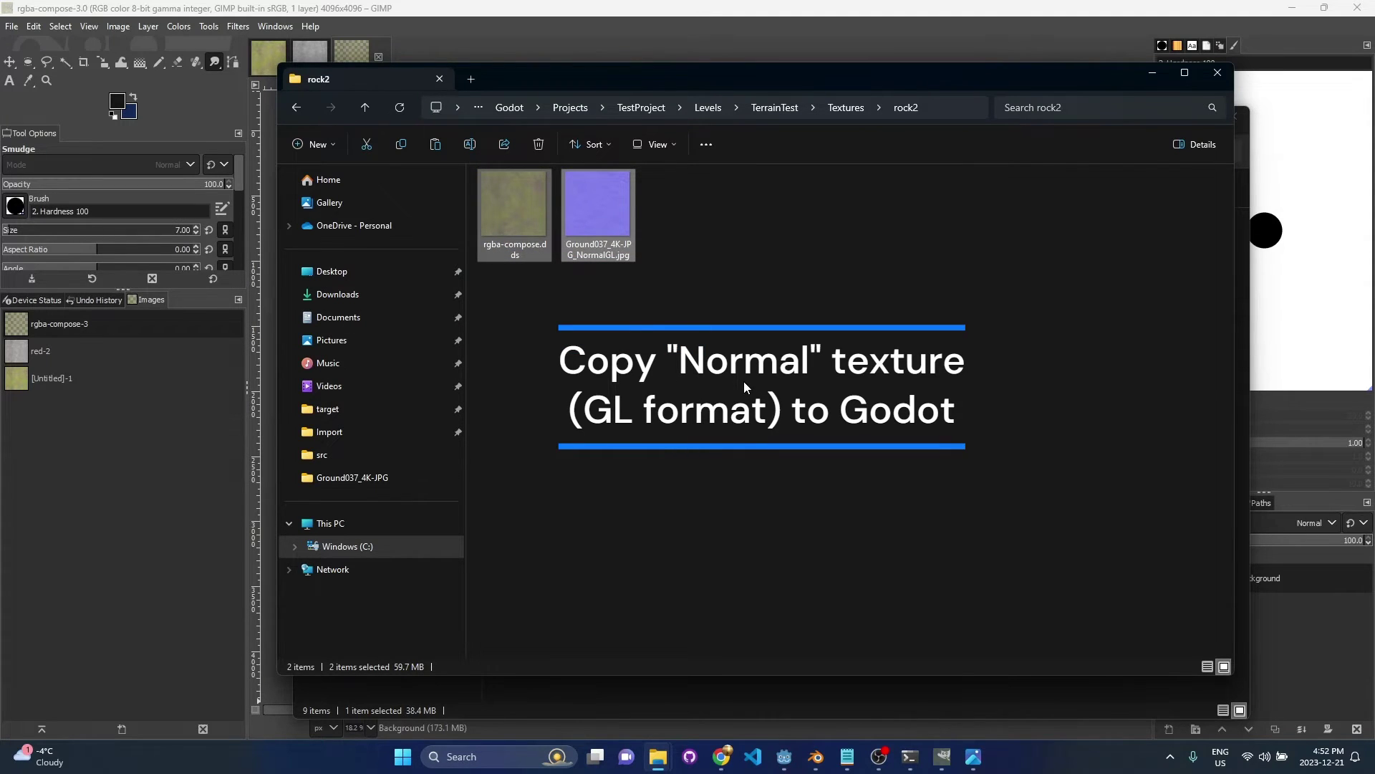
pyautogui.click(688, 328)
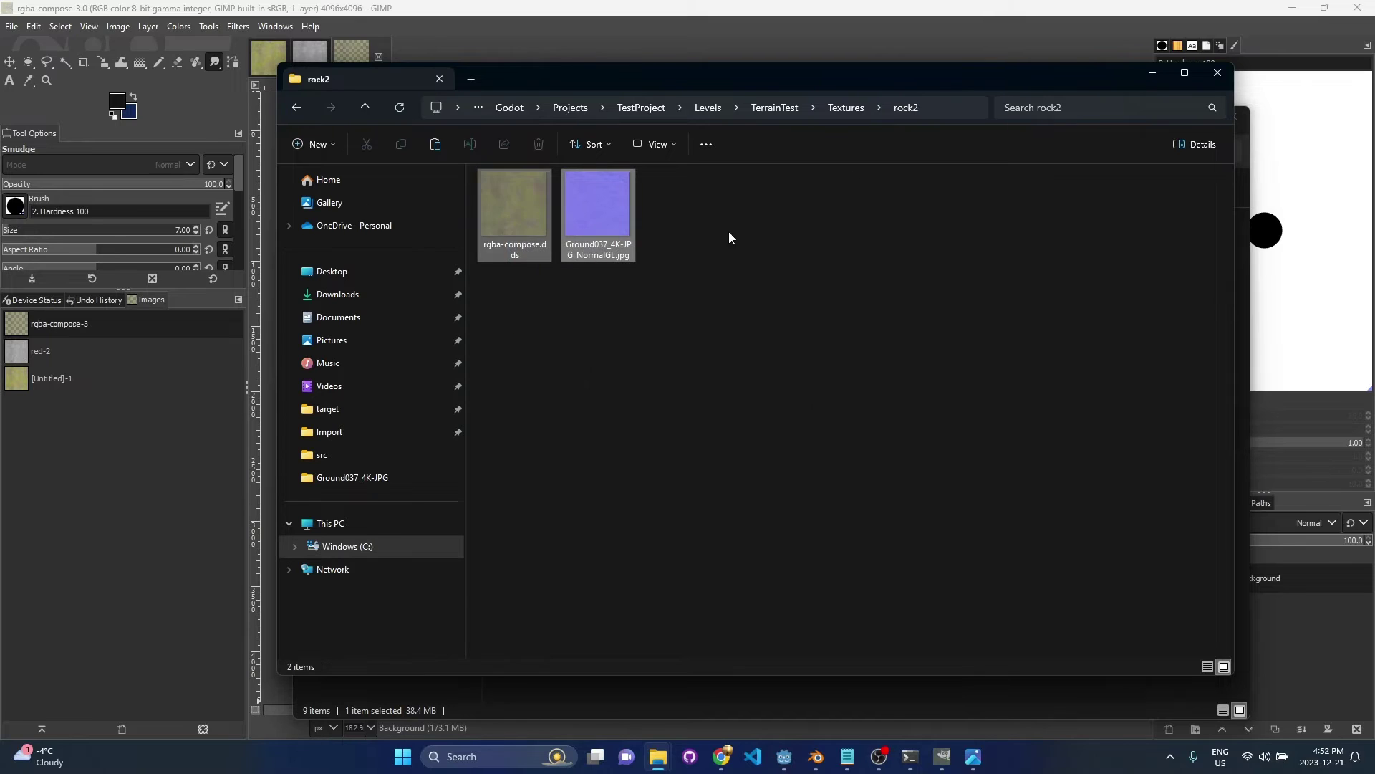
# Rename the rock2 folder inside Textures as grass2 and open it
pyautogui.click(846, 108)
pyautogui.press('F2')
pyautogui.write('grass2')
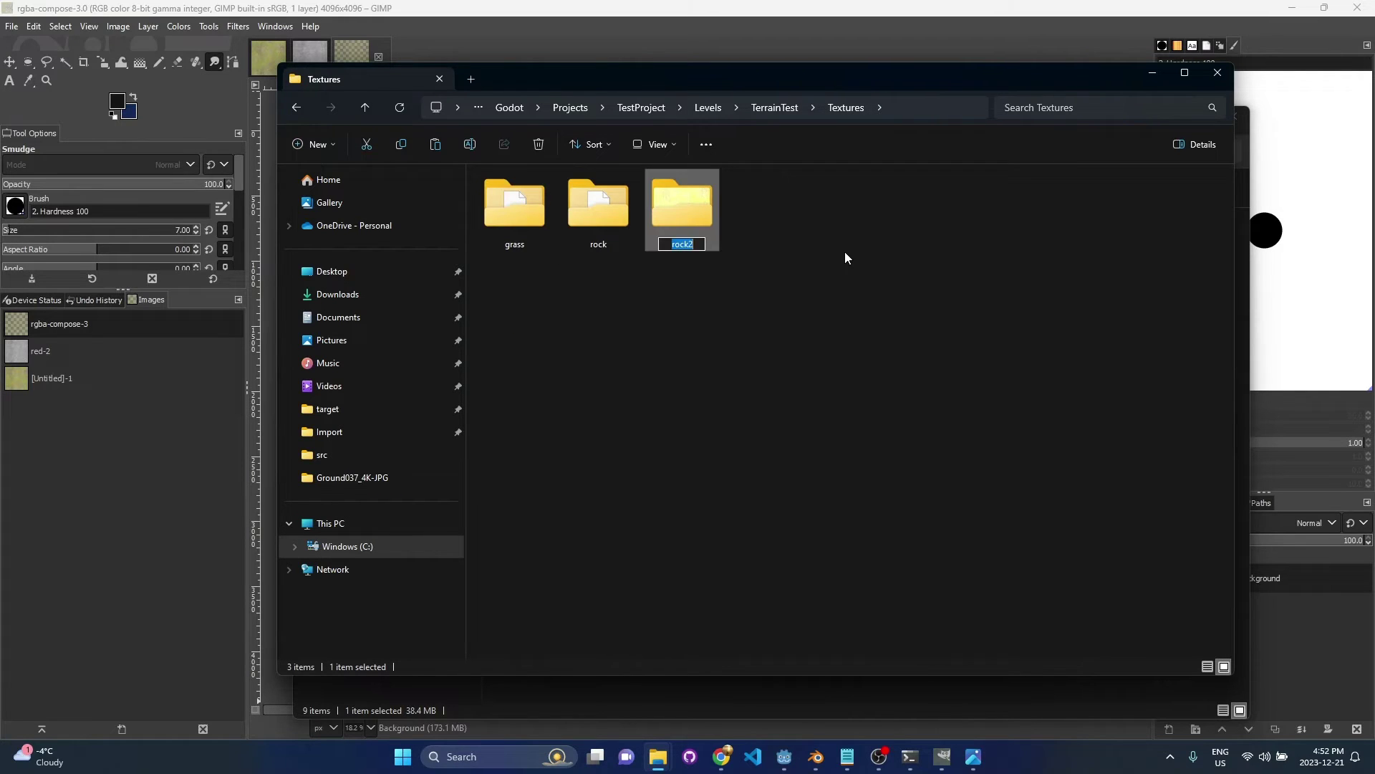
pyautogui.press('Return')
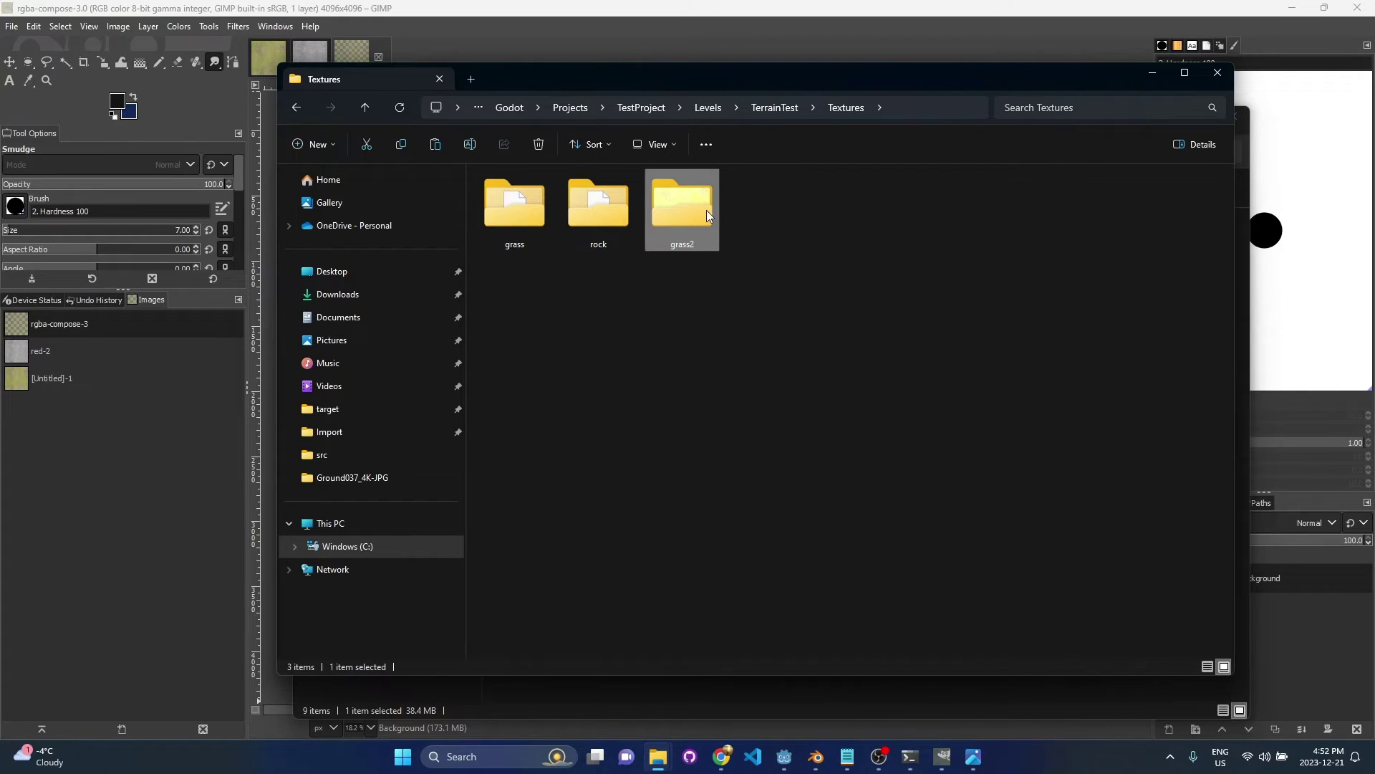
pyautogui.doubleClick(707, 209)
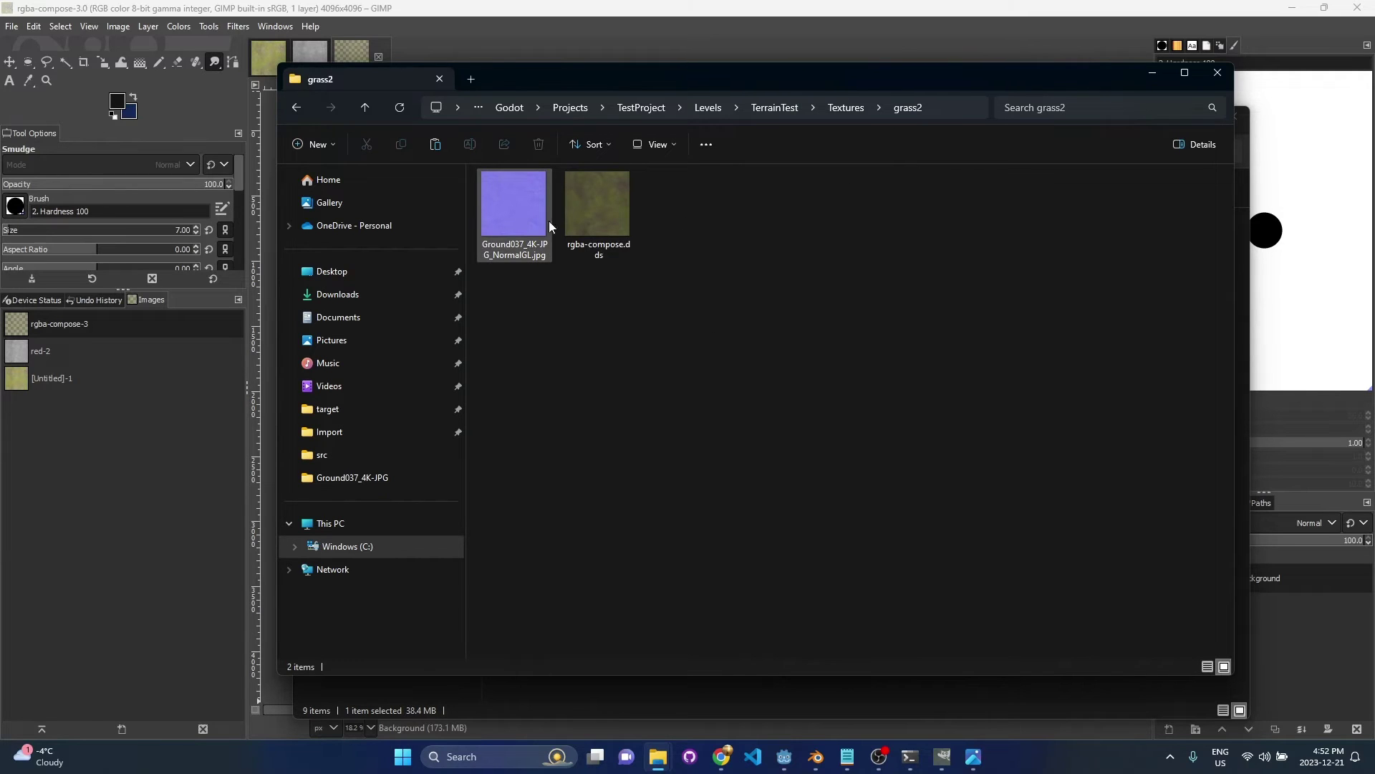
pyautogui.click(610, 213)
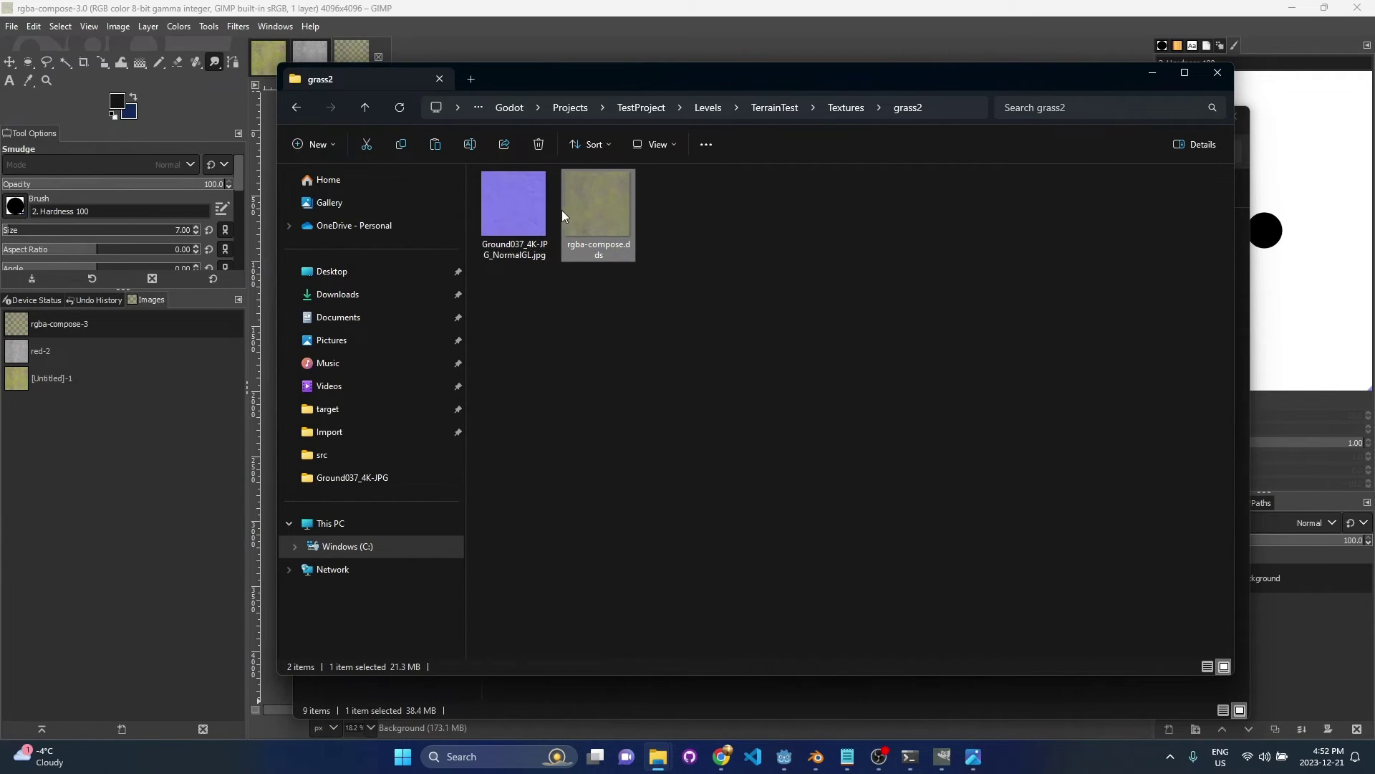
pyautogui.click(531, 211)
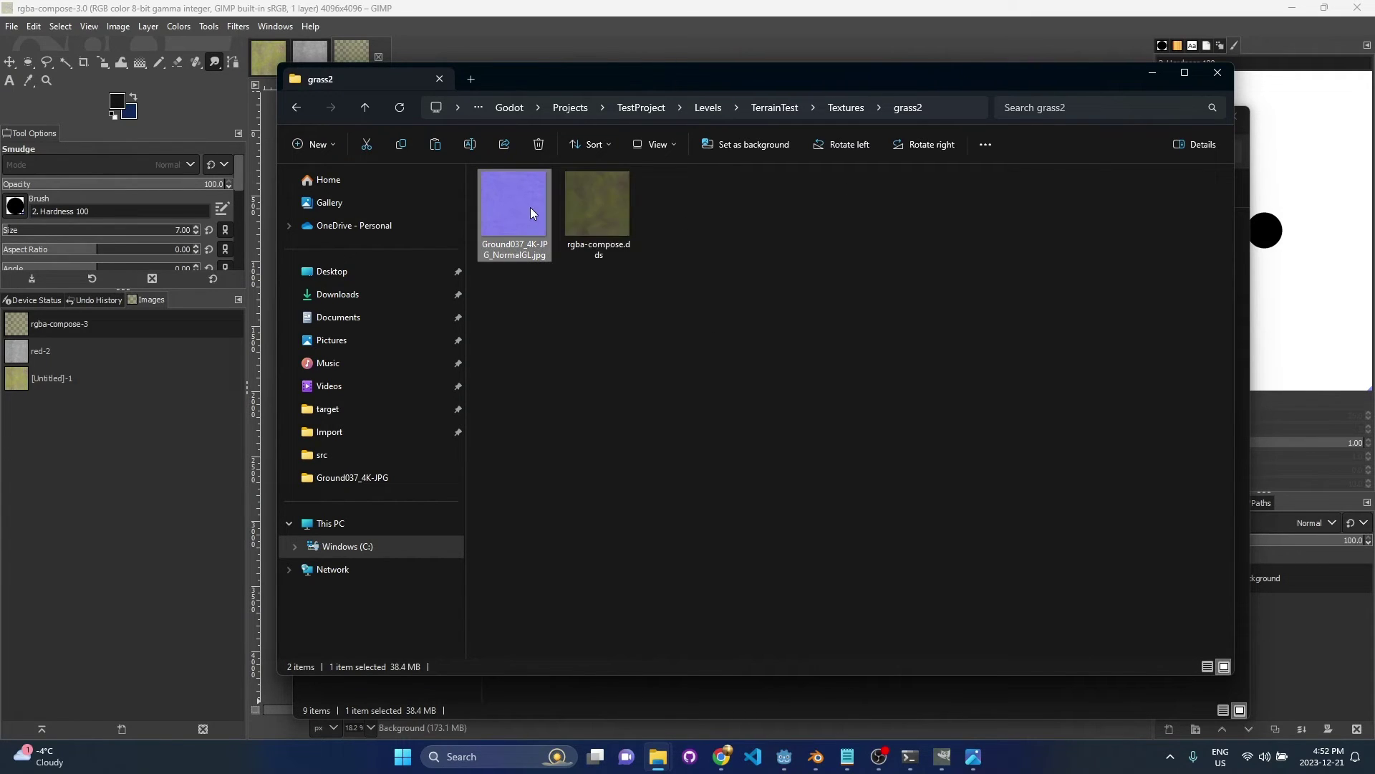
pyautogui.click(679, 329)
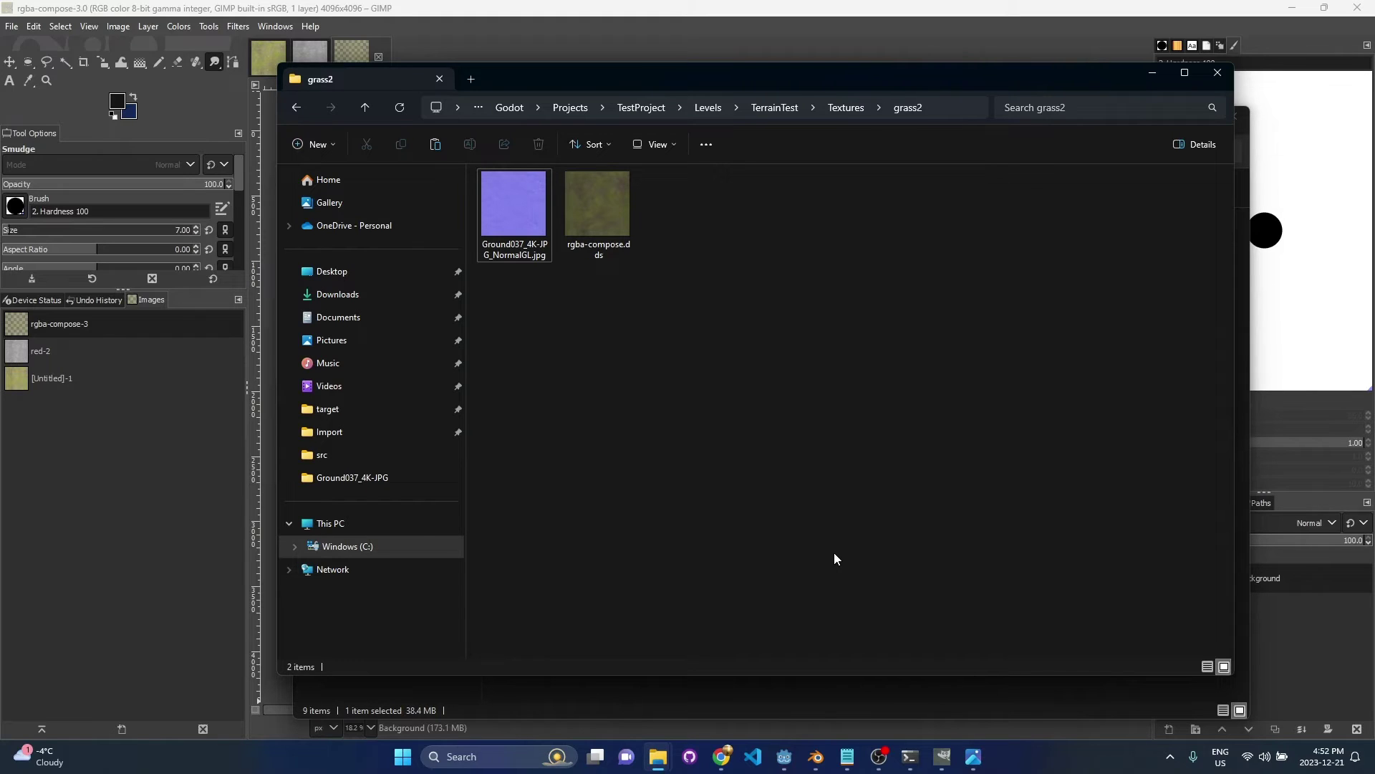
# Switch to Blender and add a second material slot with a new material to the terrain plane
pyautogui.click(817, 756)
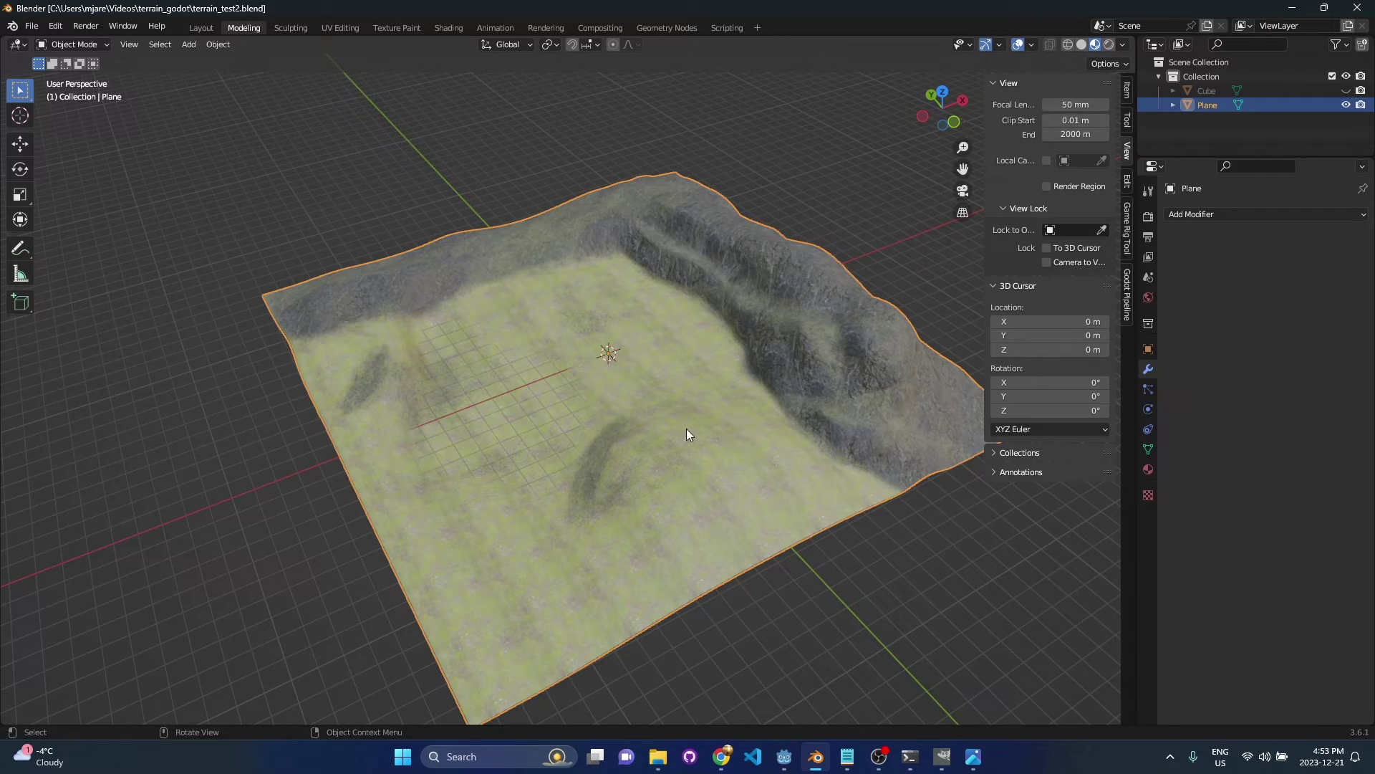
pyautogui.moveTo(686, 428); pyautogui.dragTo(529, 324, button='middle')
pyautogui.moveTo(659, 420); pyautogui.dragTo(708, 373, button='middle')
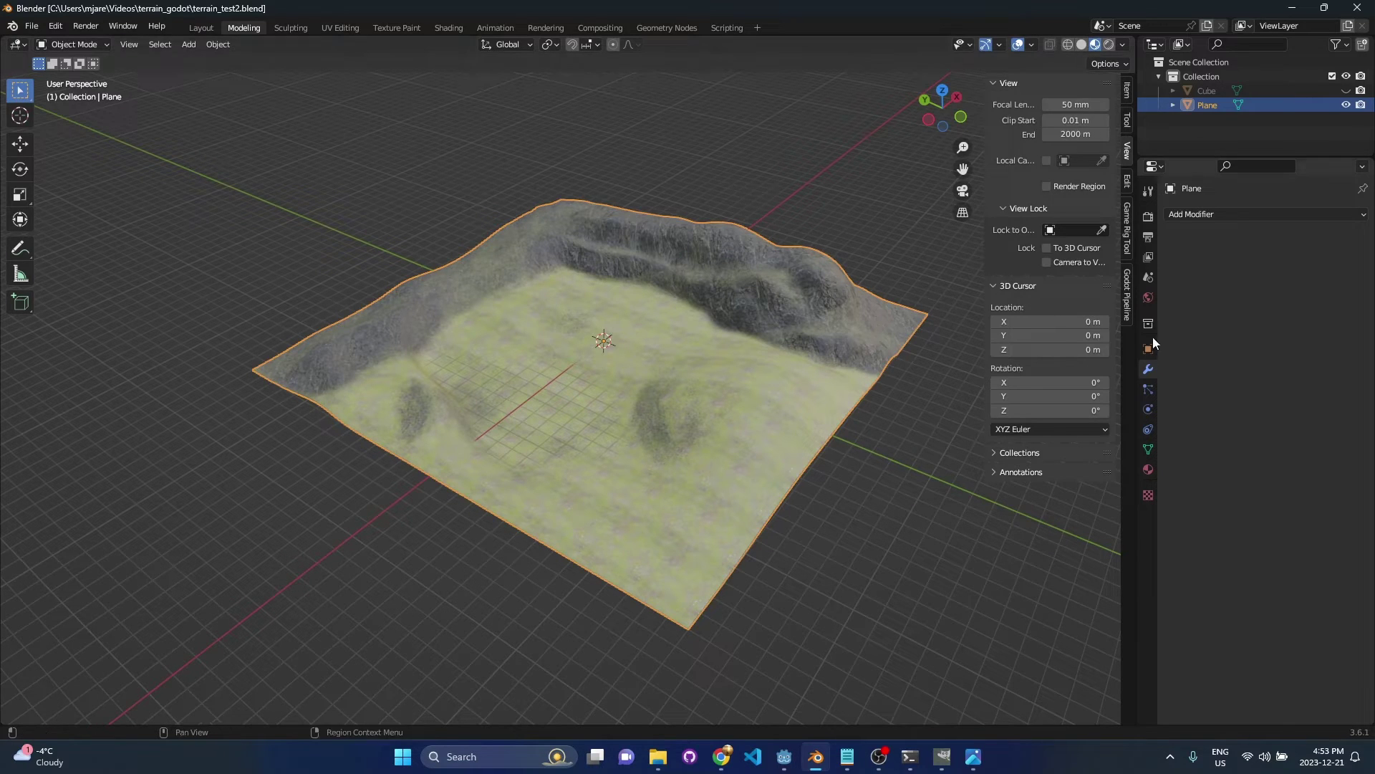
pyautogui.click(1148, 469)
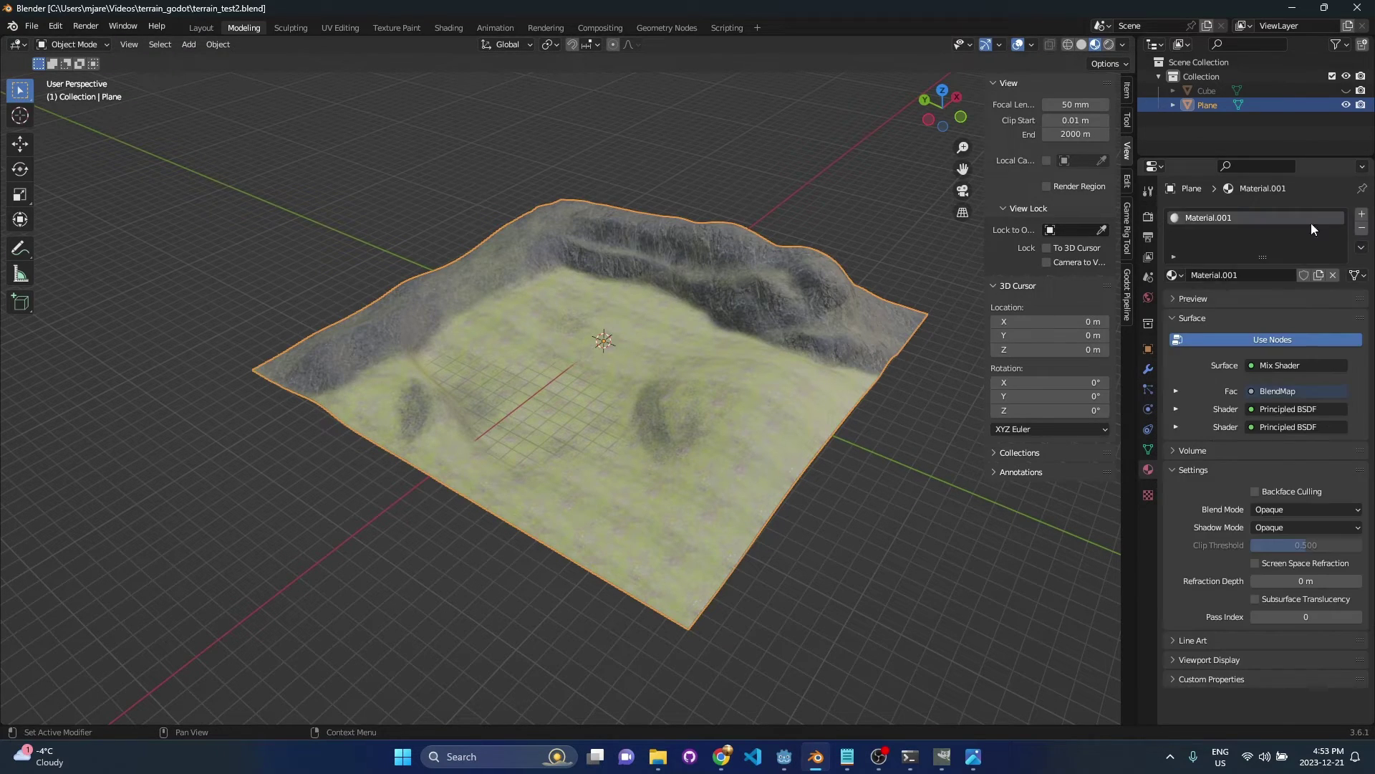
pyautogui.click(1360, 215)
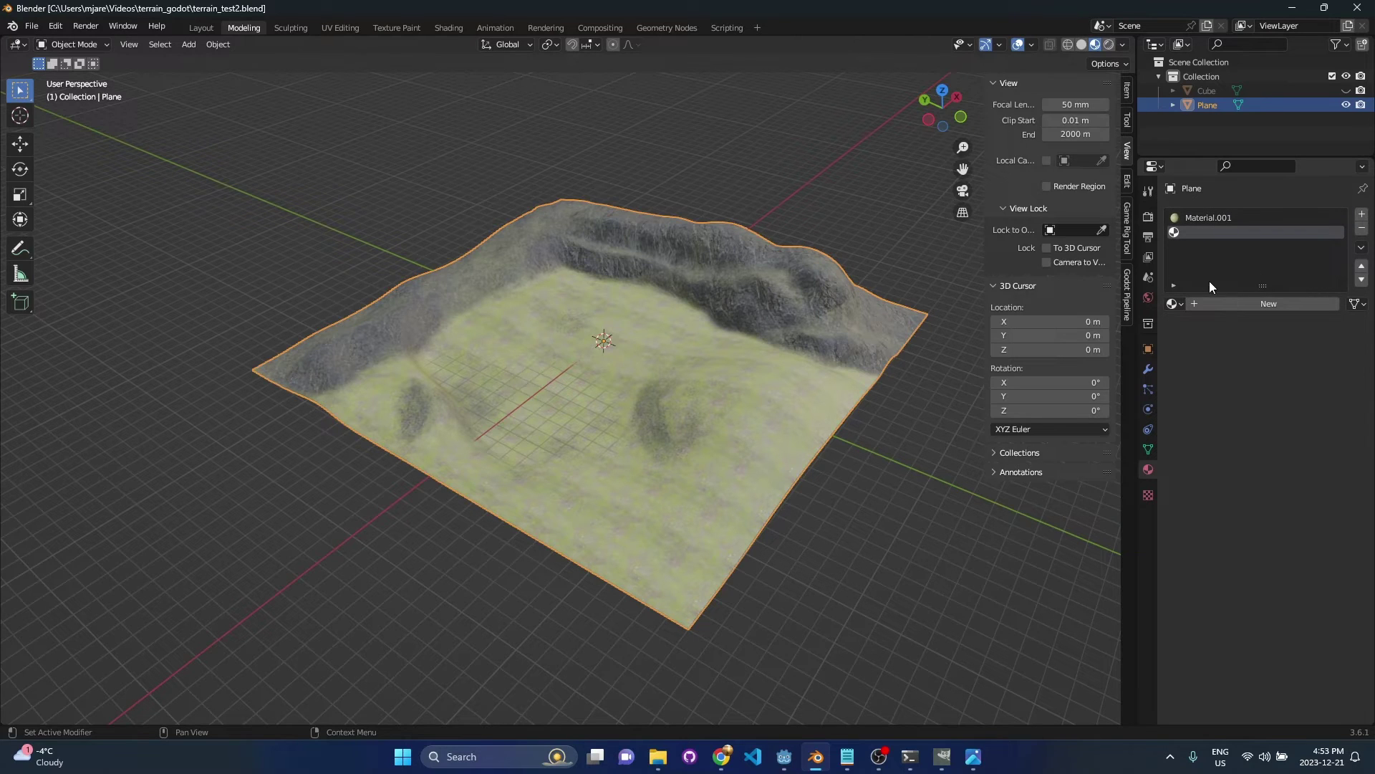
pyautogui.click(1258, 303)
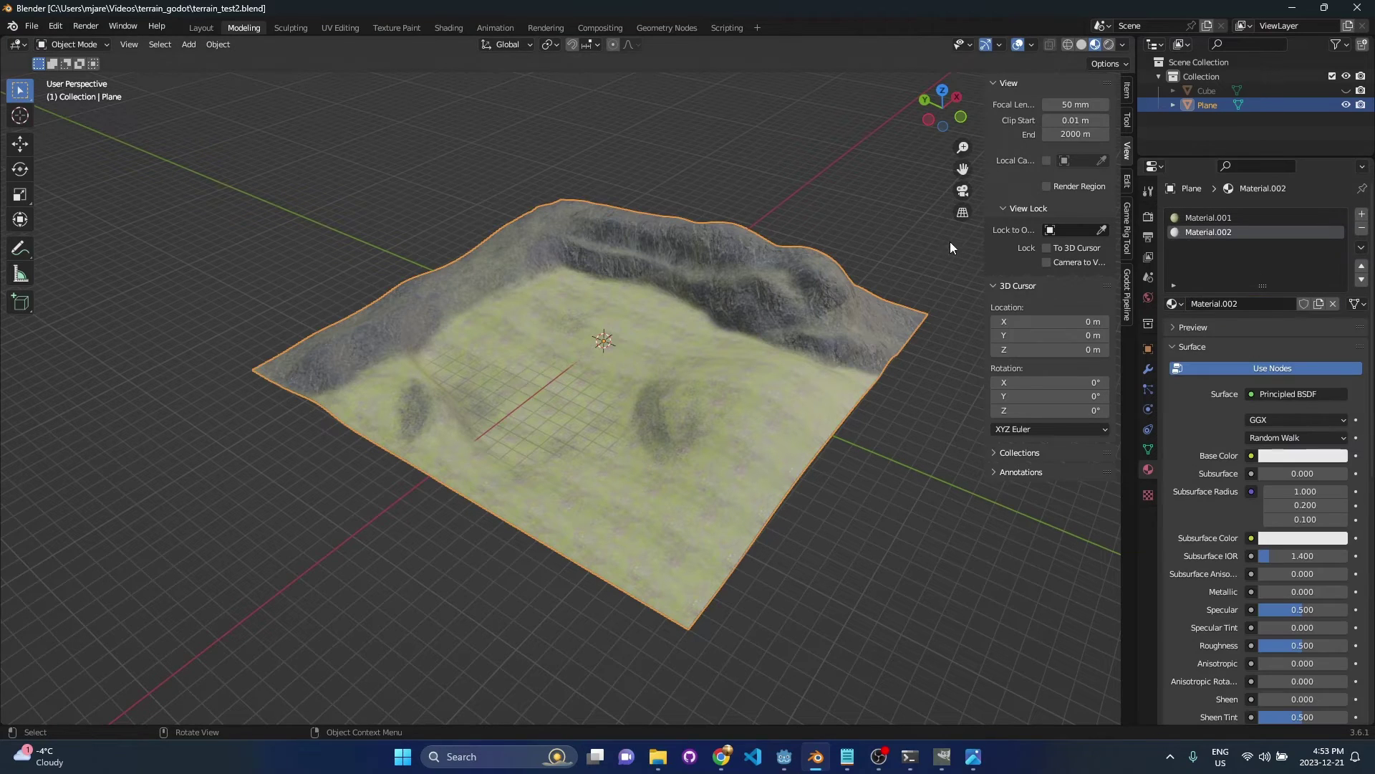
# In the Shading workspace, enlarge the node editor and copy the BlendMap image texture node from Material.001
pyautogui.click(450, 27)
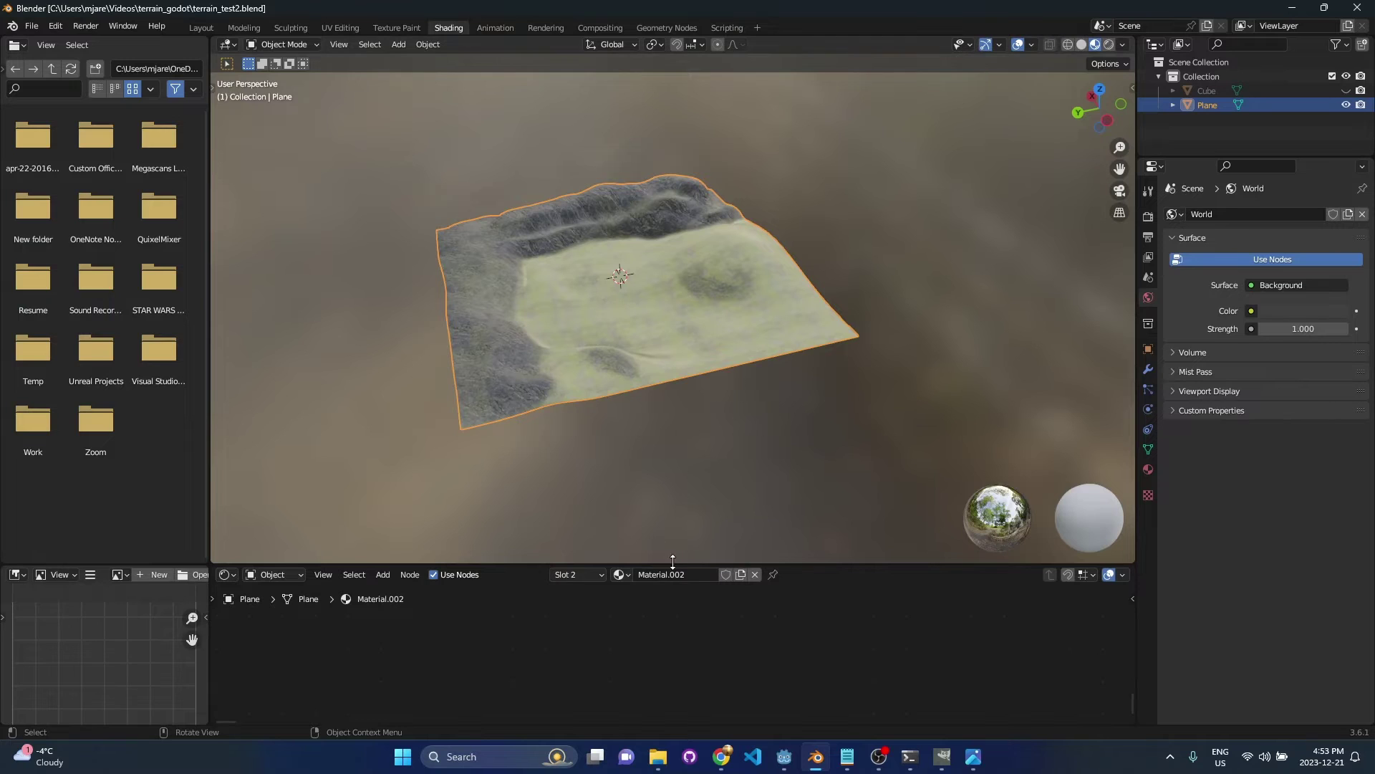
pyautogui.moveTo(673, 561); pyautogui.dragTo(673, 256)
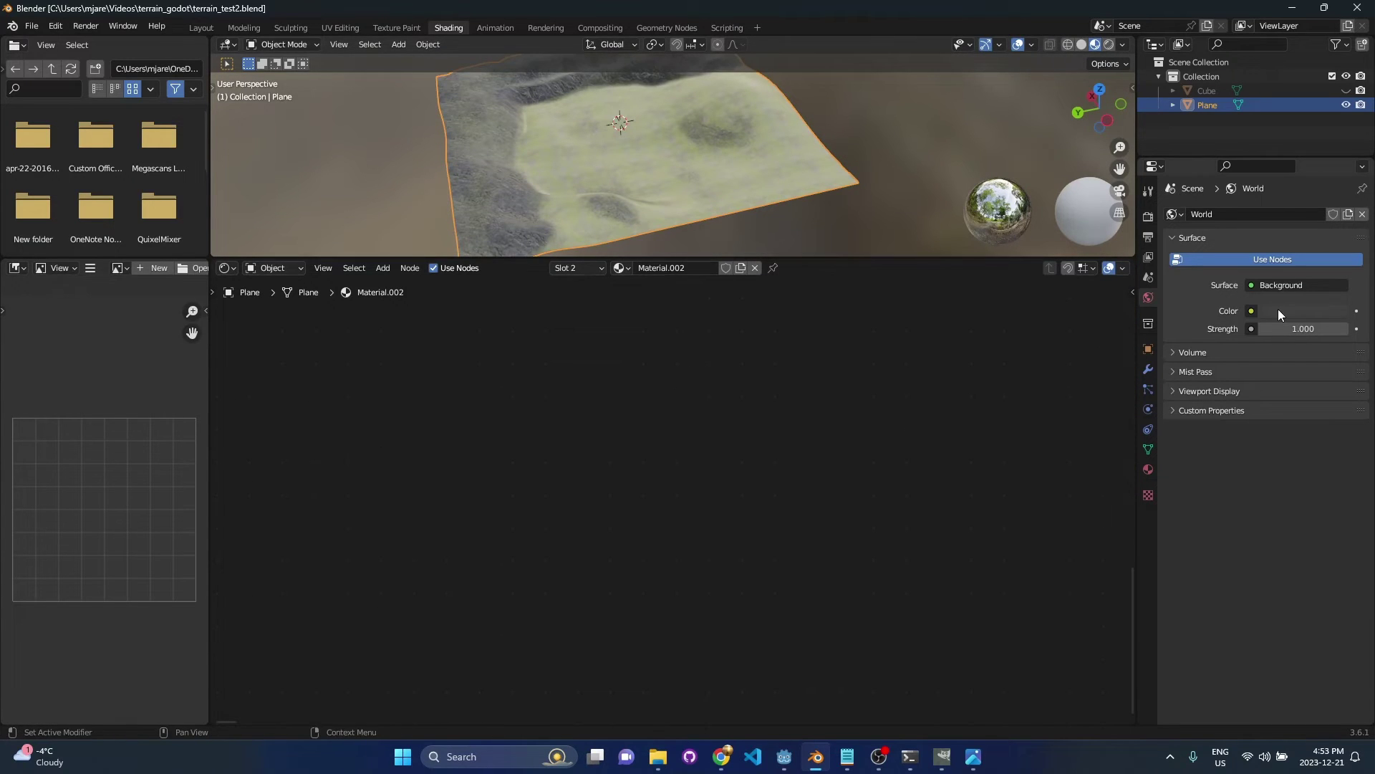
pyautogui.click(600, 269)
pyautogui.click(583, 295)
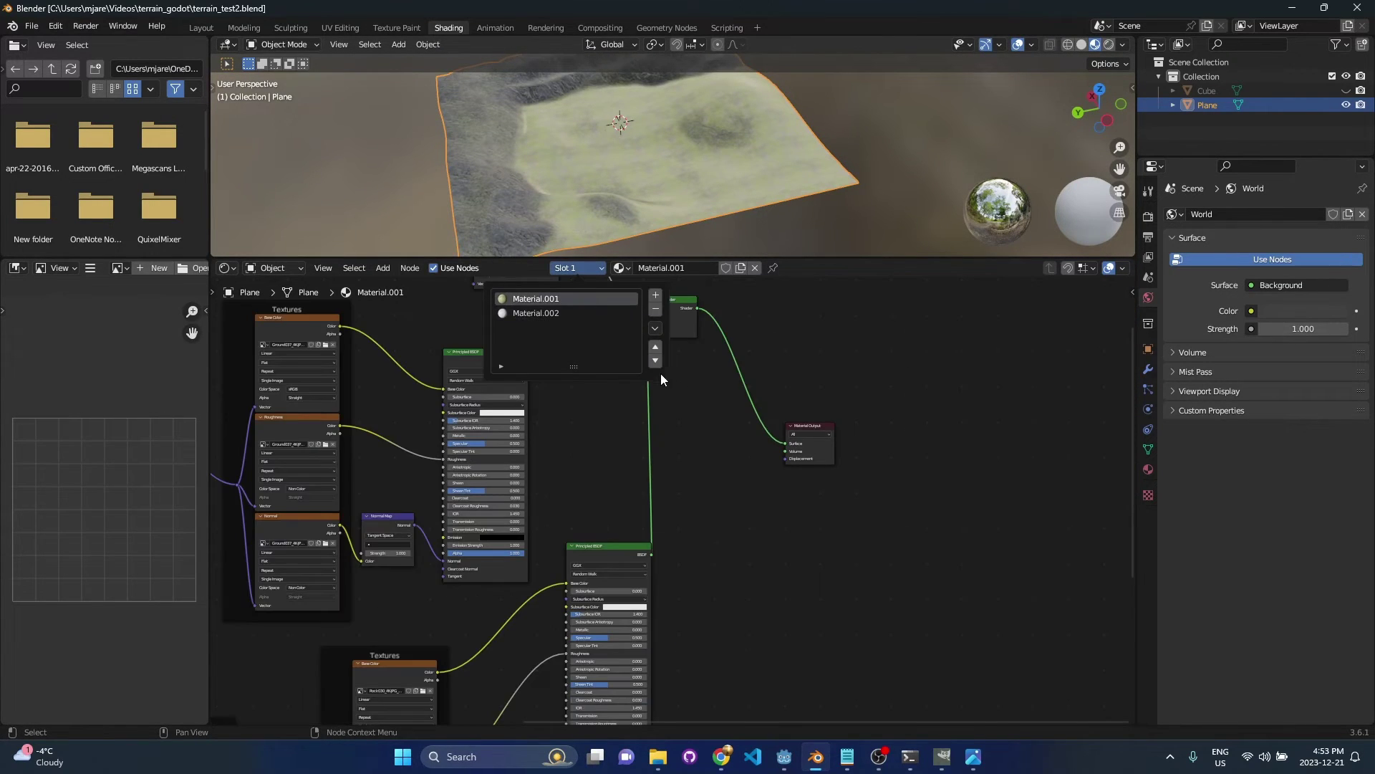
pyautogui.scroll(-2, 674, 358)
pyautogui.moveTo(675, 354); pyautogui.dragTo(802, 487, button='middle')
pyautogui.scroll(8, 705, 429)
pyautogui.moveTo(679, 293); pyautogui.dragTo(702, 415, button='middle')
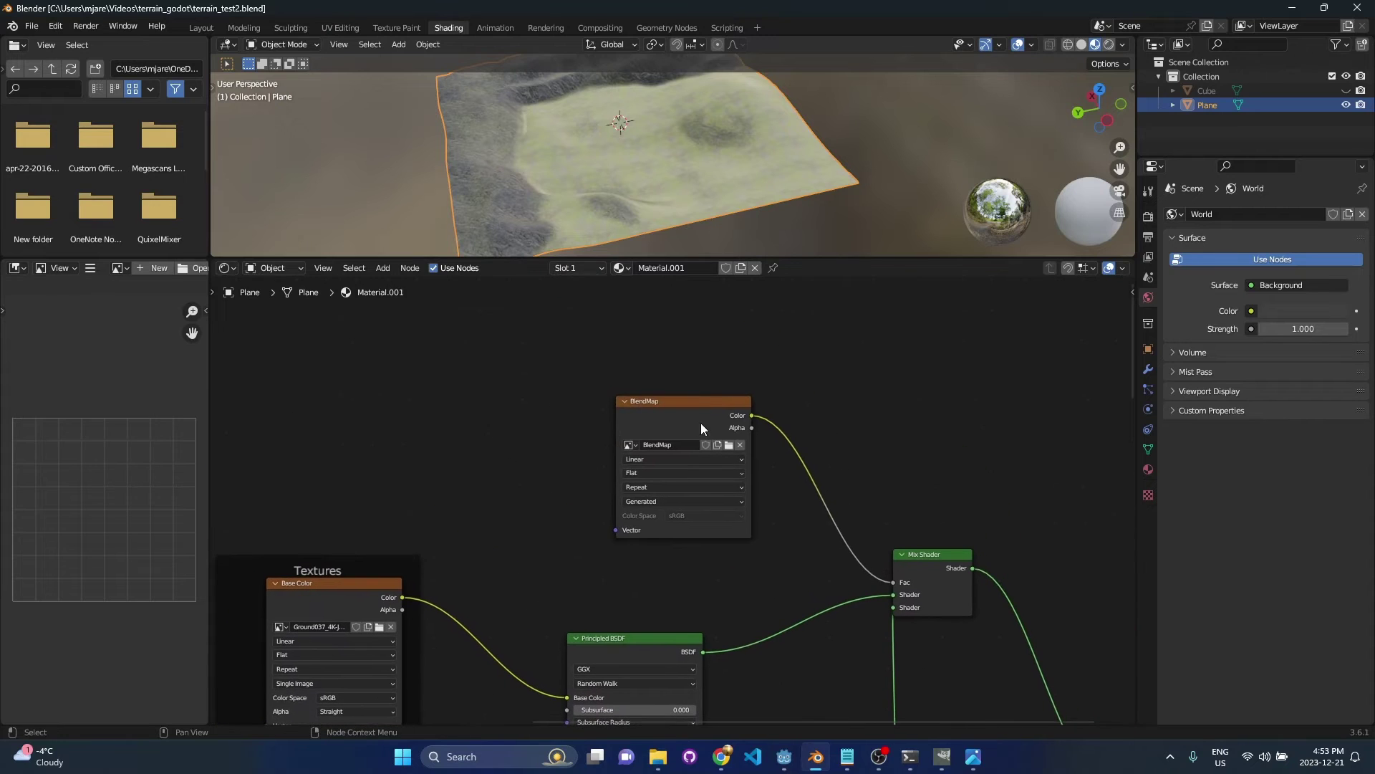
# Assign Material.002 to the plane's first material slot and paste the BlendMap node into its node tree
pyautogui.click(620, 268)
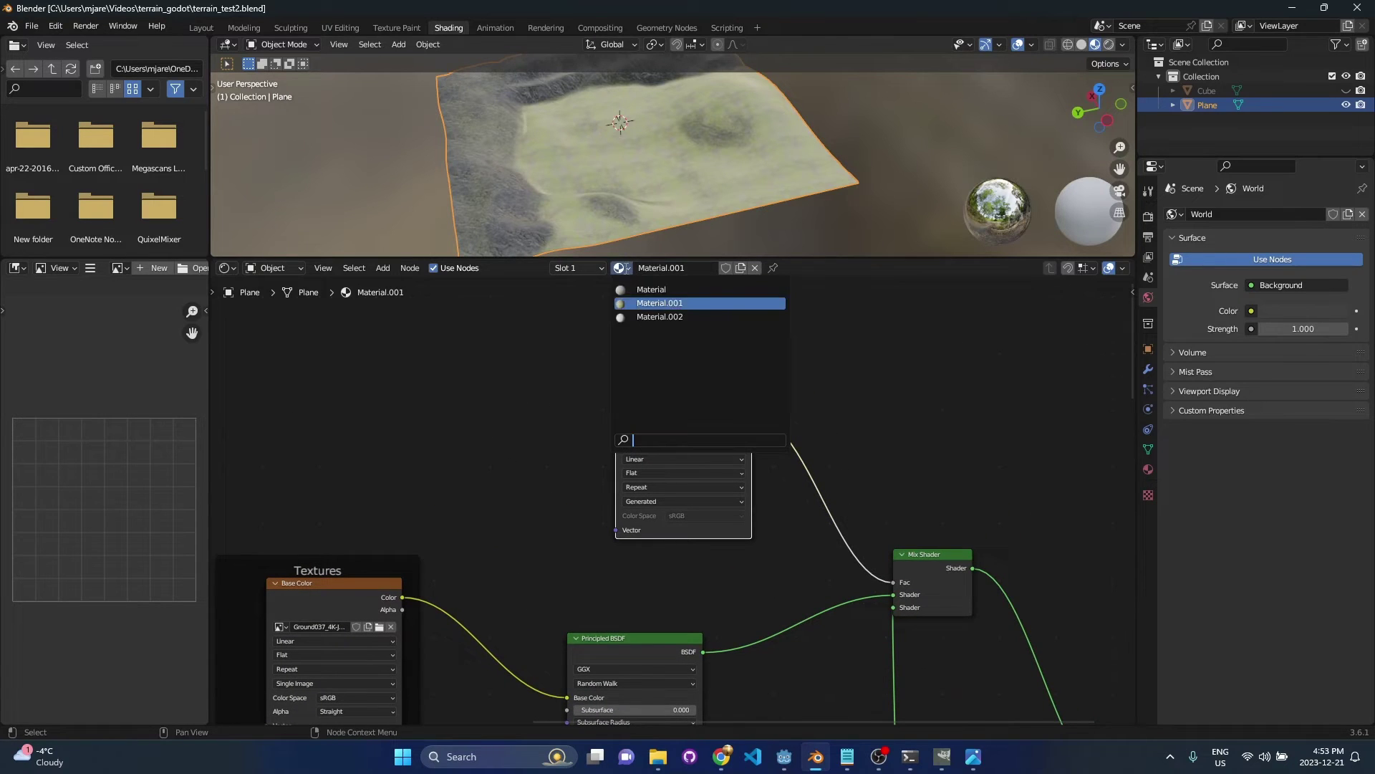
pyautogui.click(639, 317)
pyautogui.scroll(-6, 742, 368)
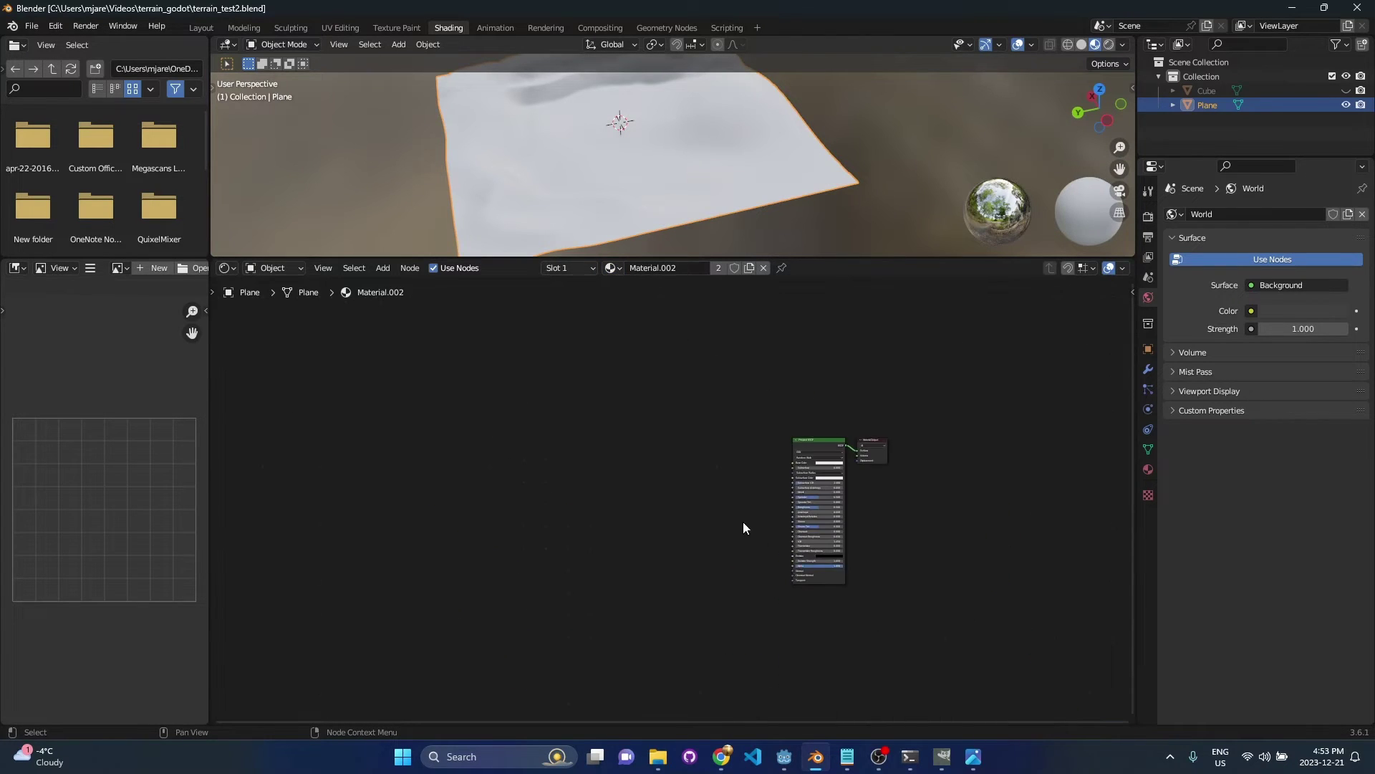
pyautogui.hotkey('ctrl', 'v')
pyautogui.scroll(5, 749, 490)
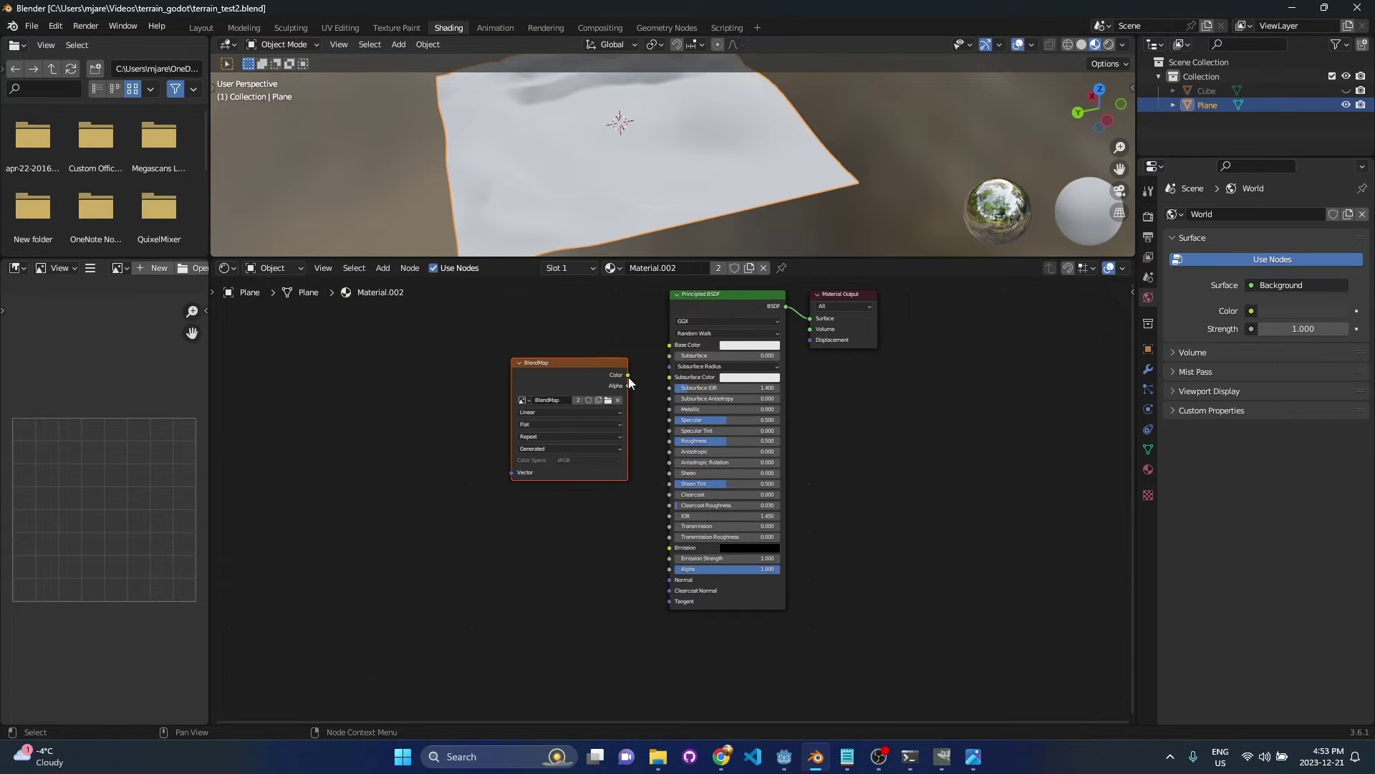
# Connect the BlendMap node's Color to the Principled BSDF's Base Color and return to the Modeling workspace
pyautogui.moveTo(629, 376); pyautogui.dragTo(670, 344)
pyautogui.moveTo(726, 258); pyautogui.dragTo(732, 526)
pyautogui.click(243, 27)
pyautogui.press('Tab')
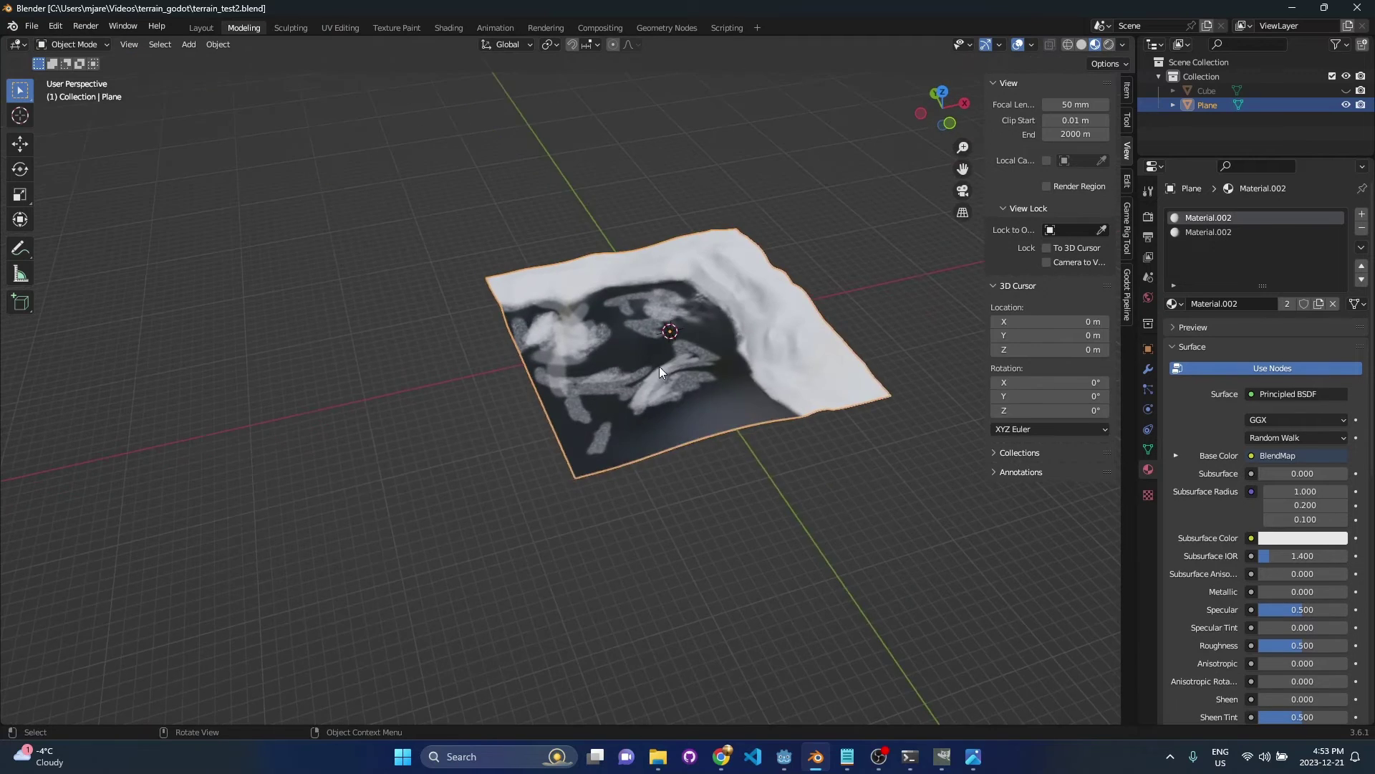
# Remove the terrain plane's second material slot, keeping one Material.002 slot, and save the Blender file
pyautogui.scroll(4, 660, 366)
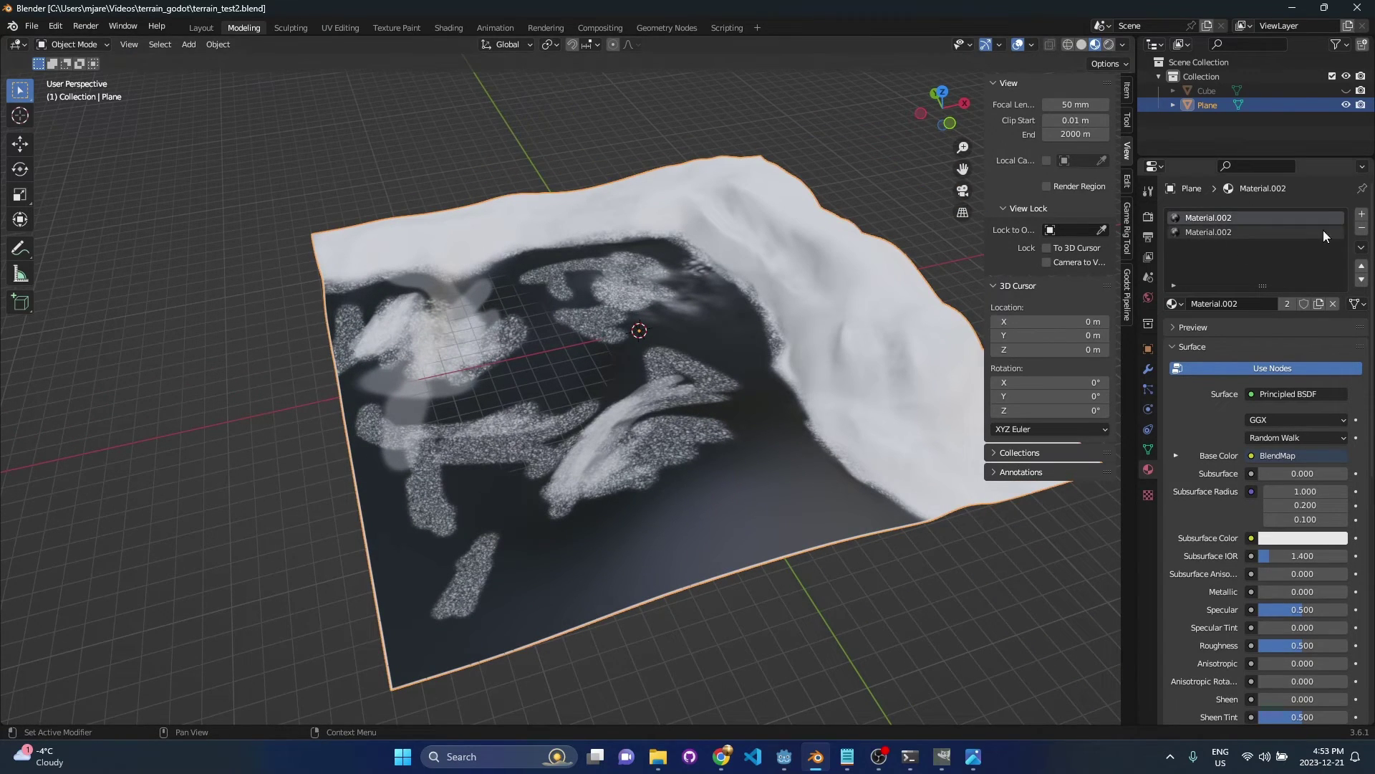
pyautogui.click(1333, 231)
pyautogui.click(1363, 228)
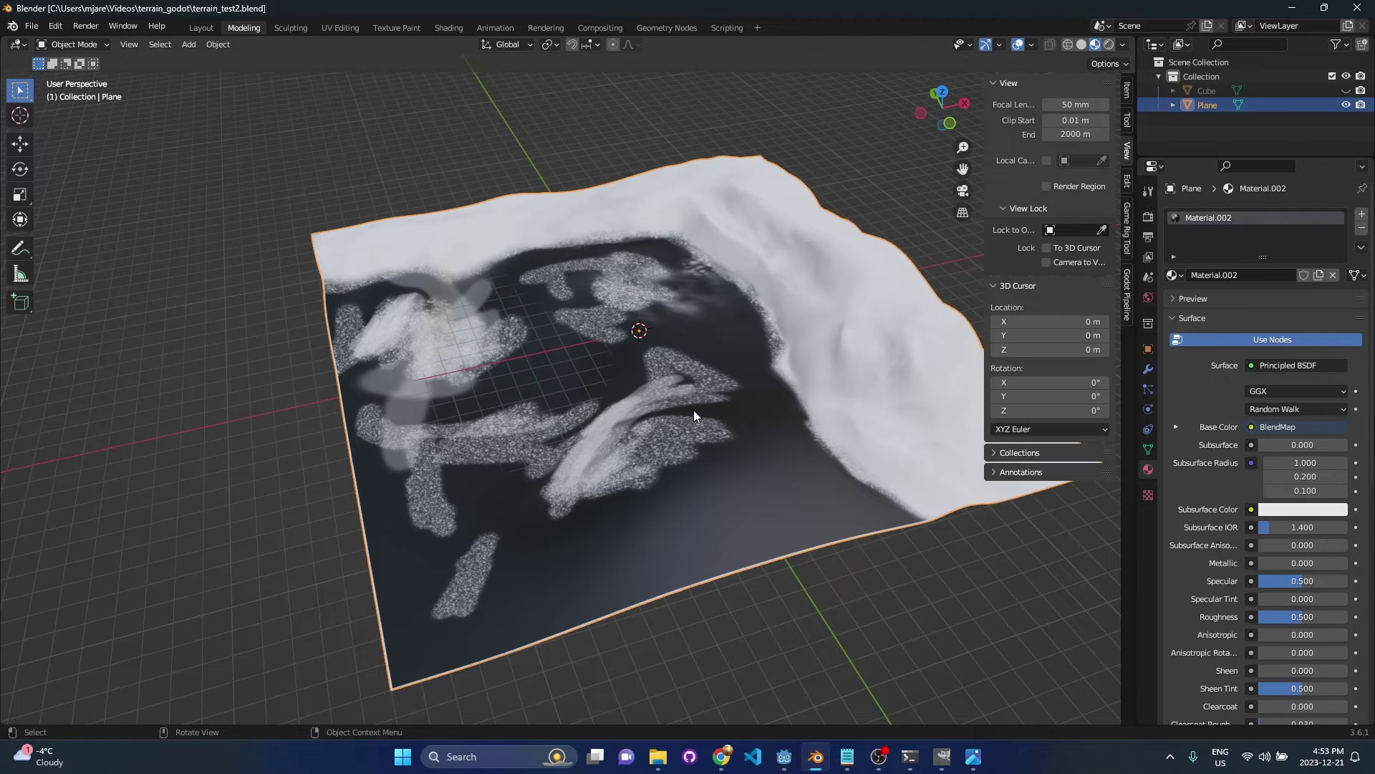
pyautogui.scroll(-3, 694, 410)
pyautogui.hotkey('ctrl', 's')
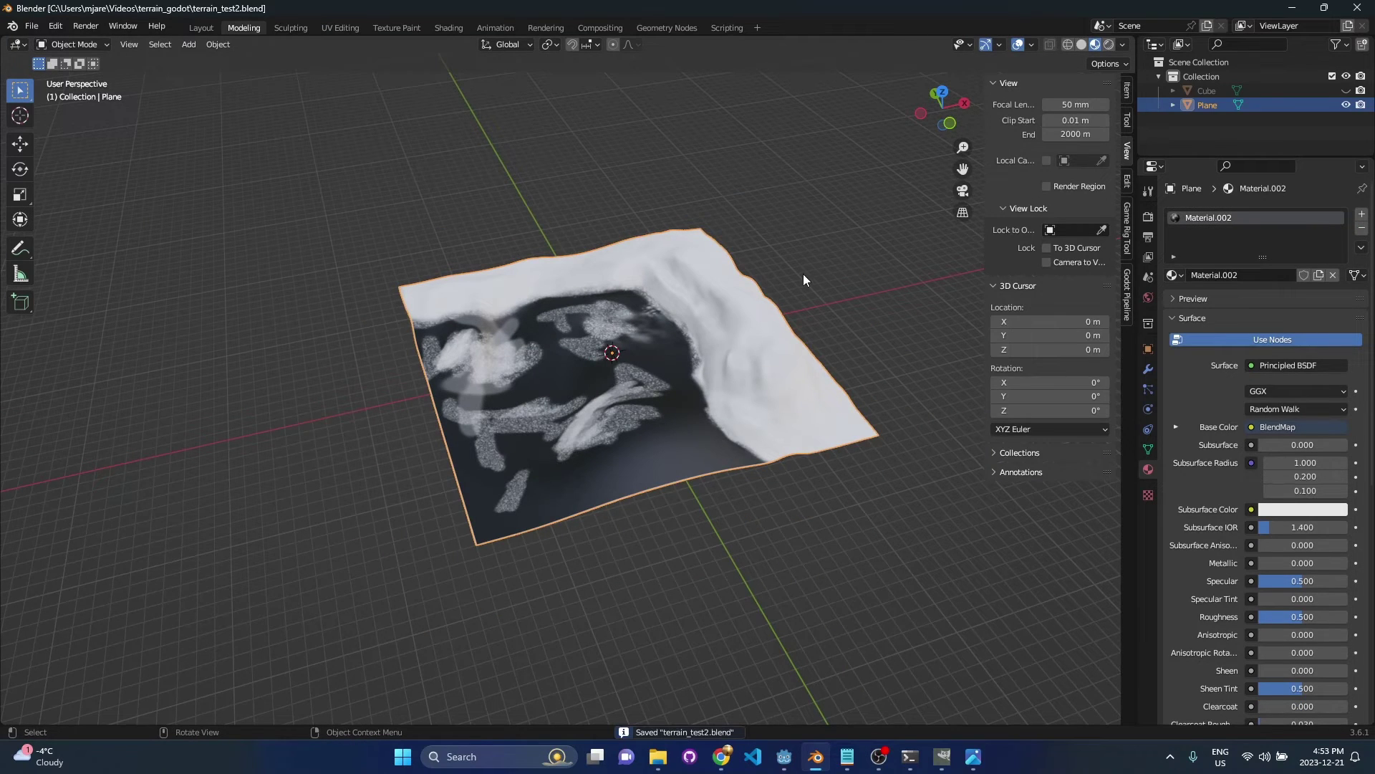
# Export the terrain plane in glTF Separate format as terrain_test2.gltf to the Godot project's Levels/TerrainTest/Import2 folder
pyautogui.click(659, 341)
pyautogui.click(32, 26)
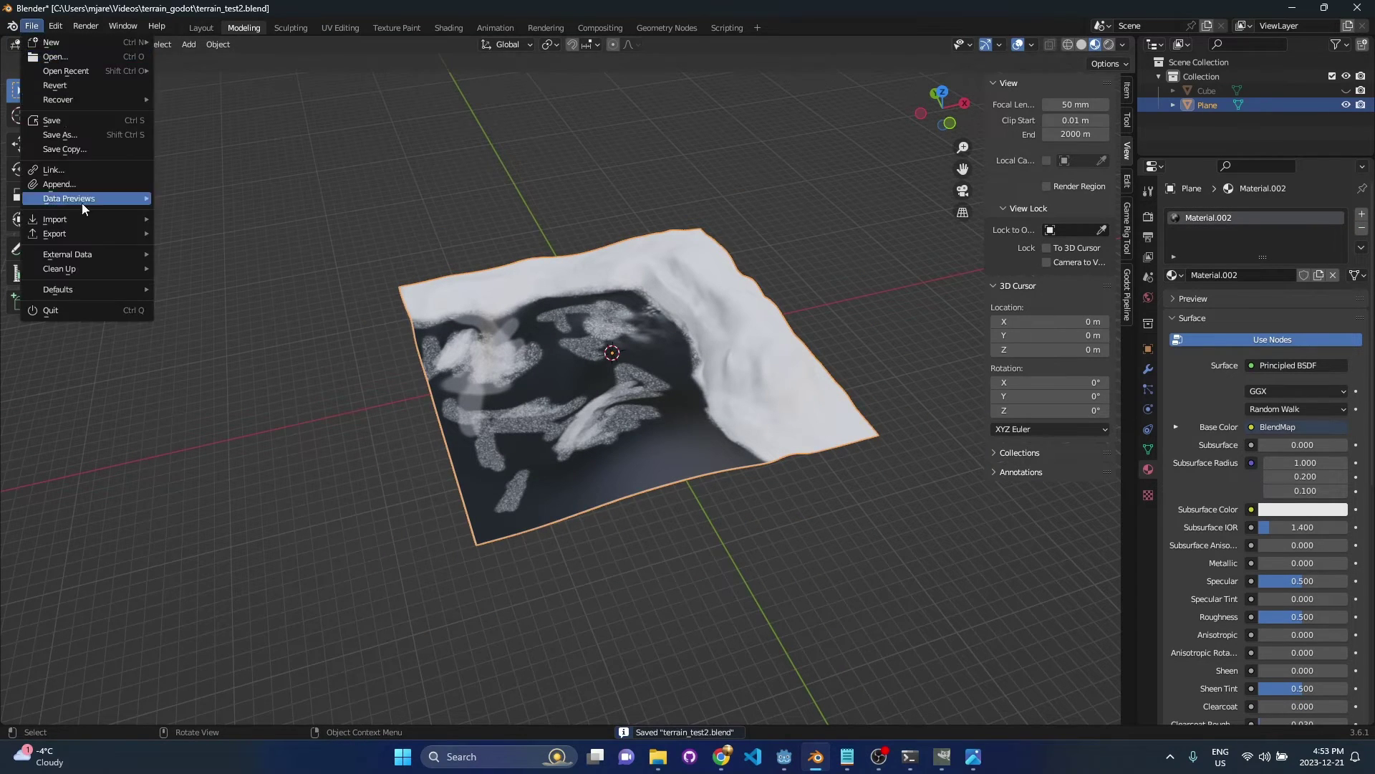
pyautogui.moveTo(88, 234)
pyautogui.click(230, 391)
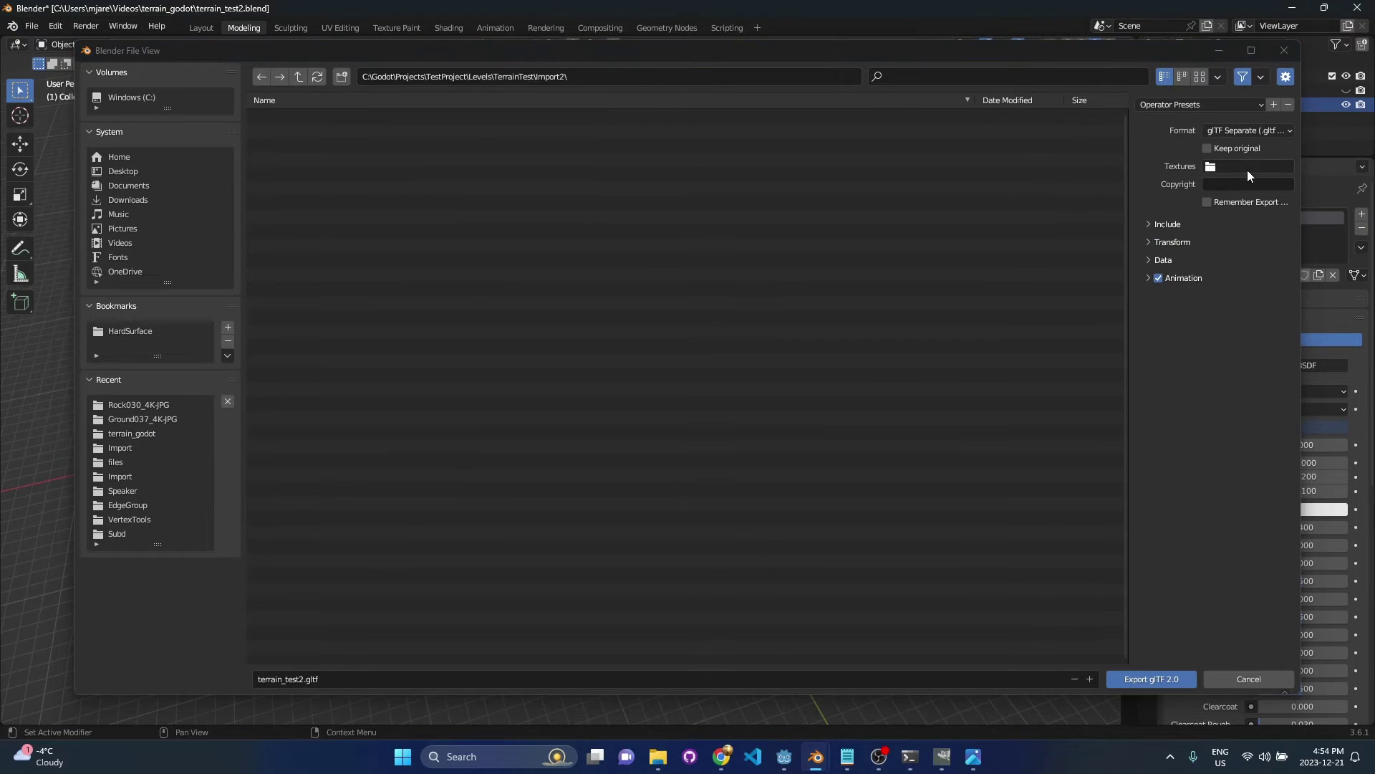
pyautogui.click(1247, 151)
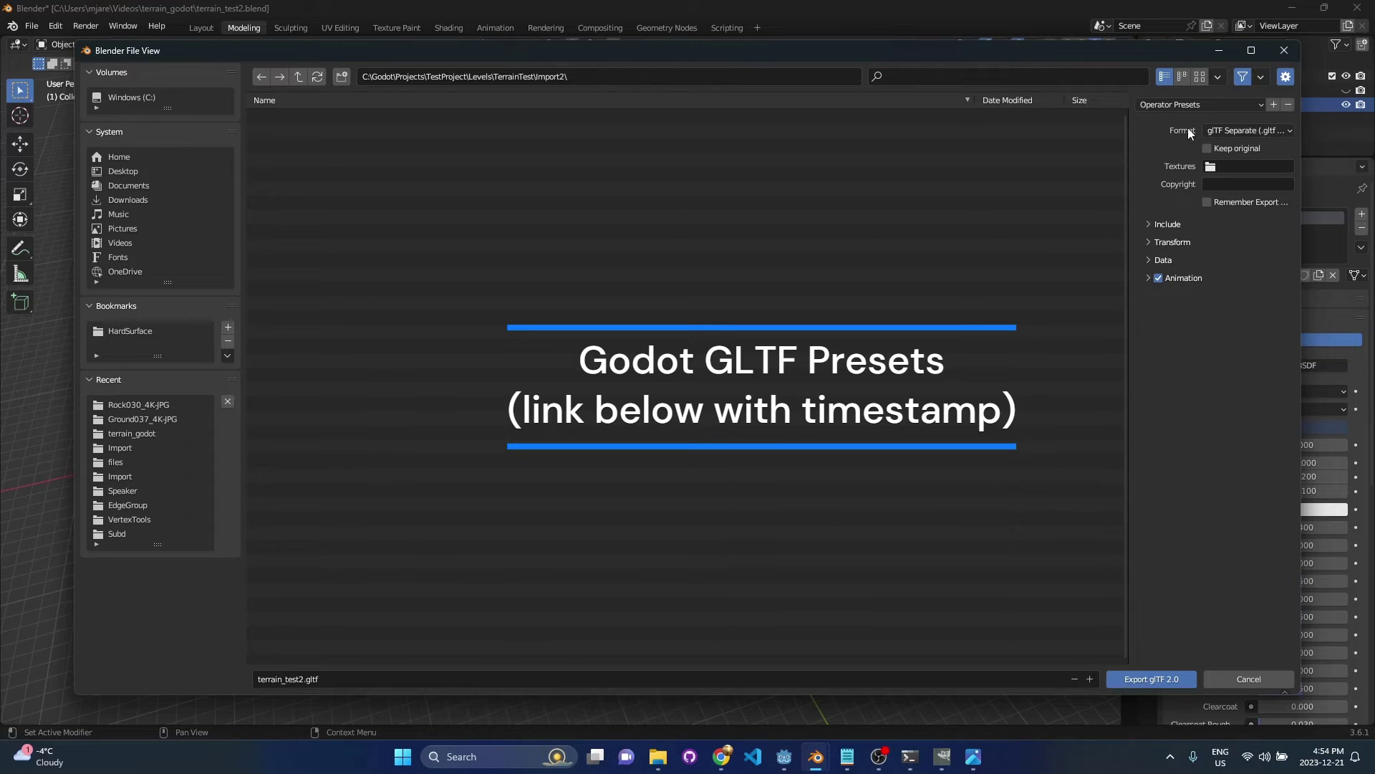
pyautogui.click(1196, 108)
pyautogui.click(1210, 107)
pyautogui.click(1189, 141)
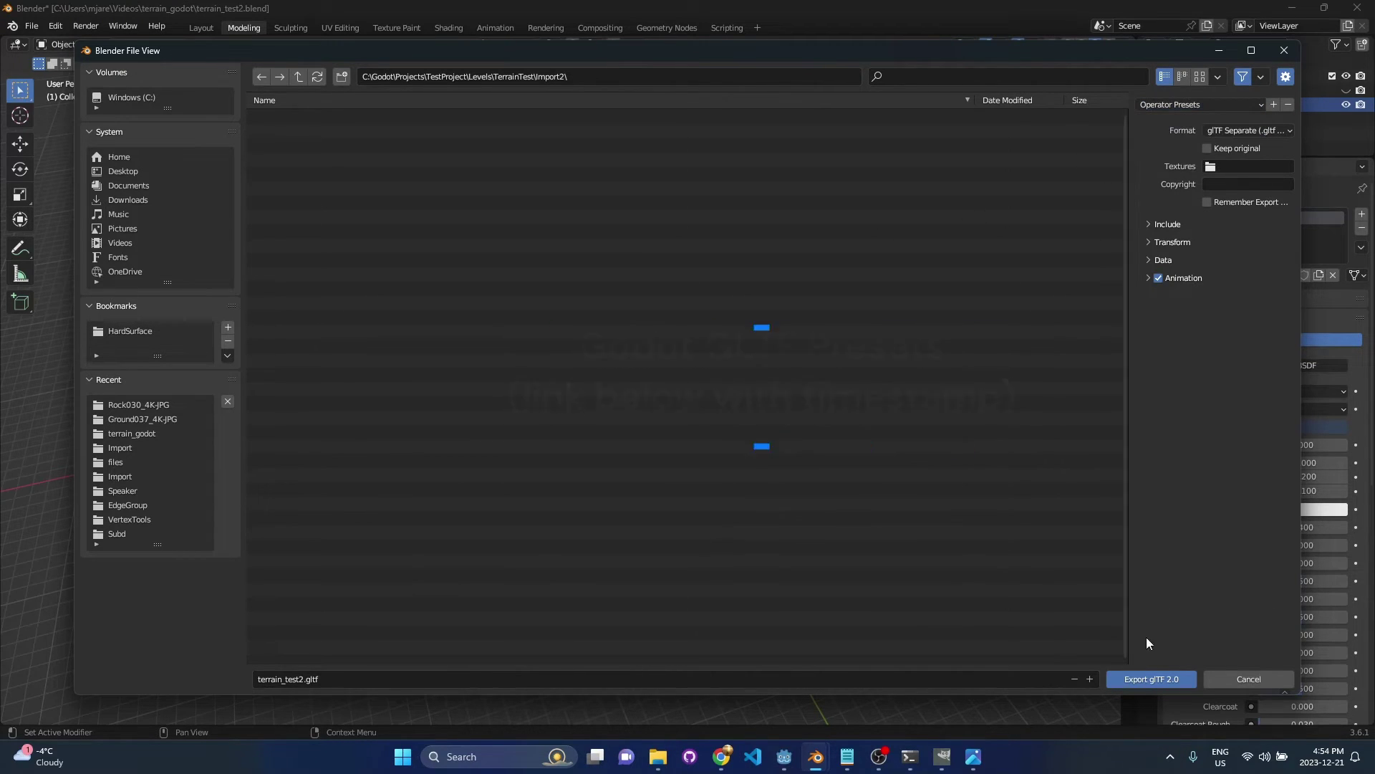
pyautogui.click(1139, 677)
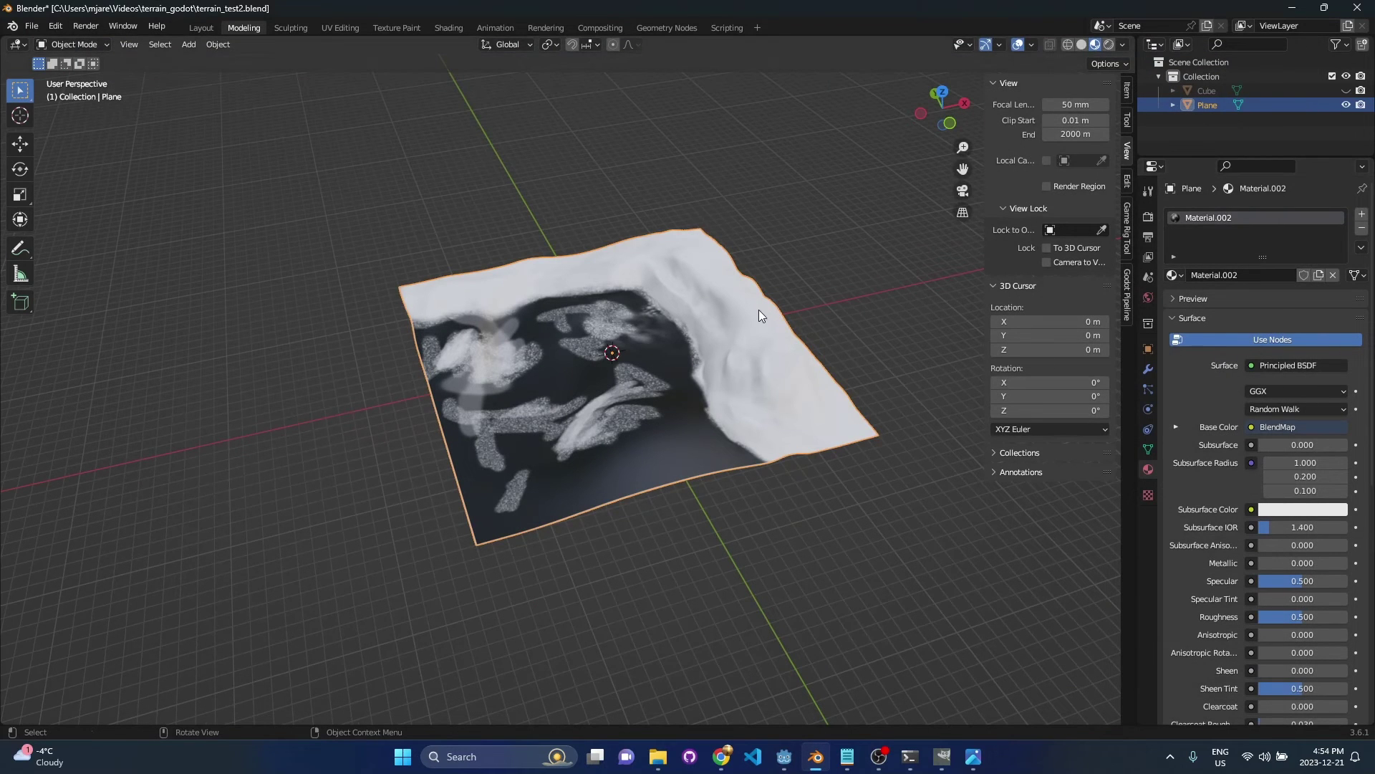
# Switch to Godot and check the imported BlendMap.png and terrain_test2.gltf in the Import2 folder
pyautogui.click(785, 756)
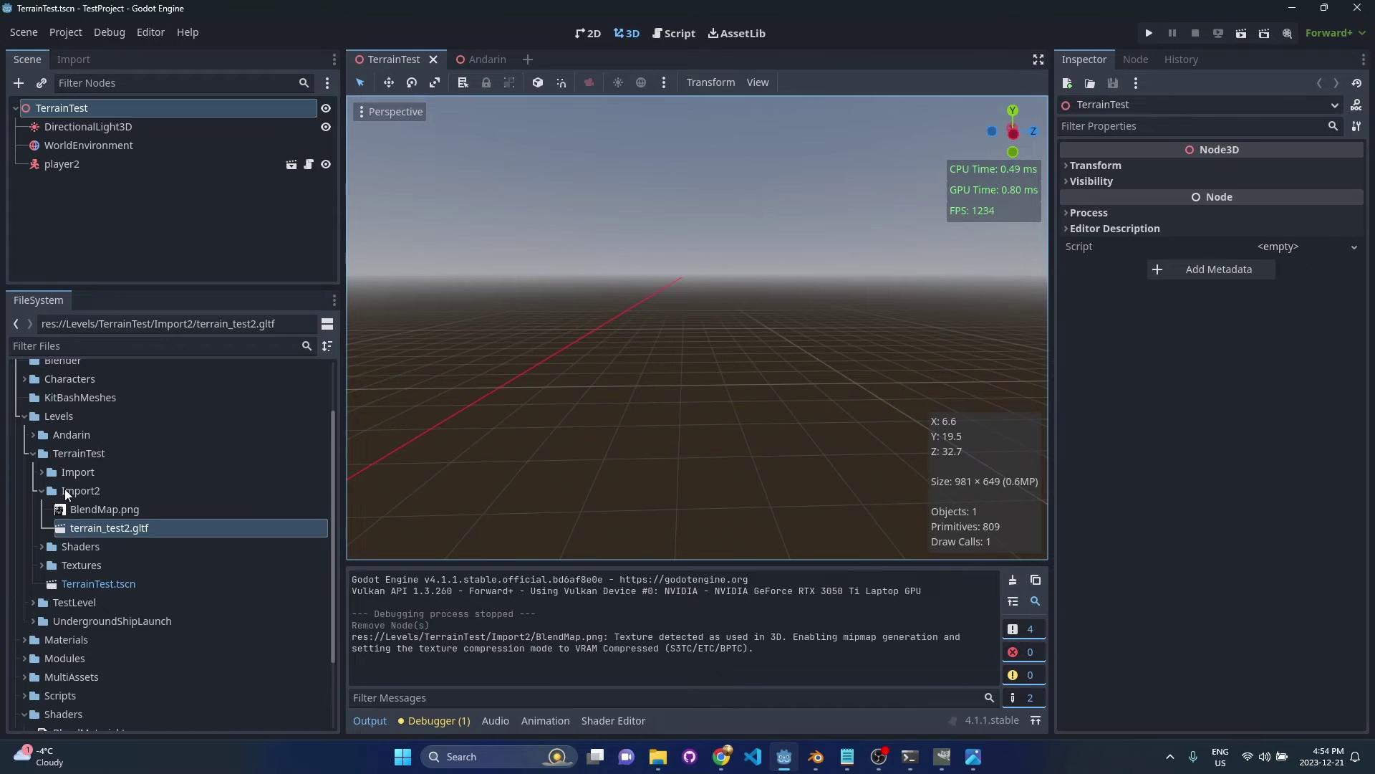
pyautogui.click(121, 513)
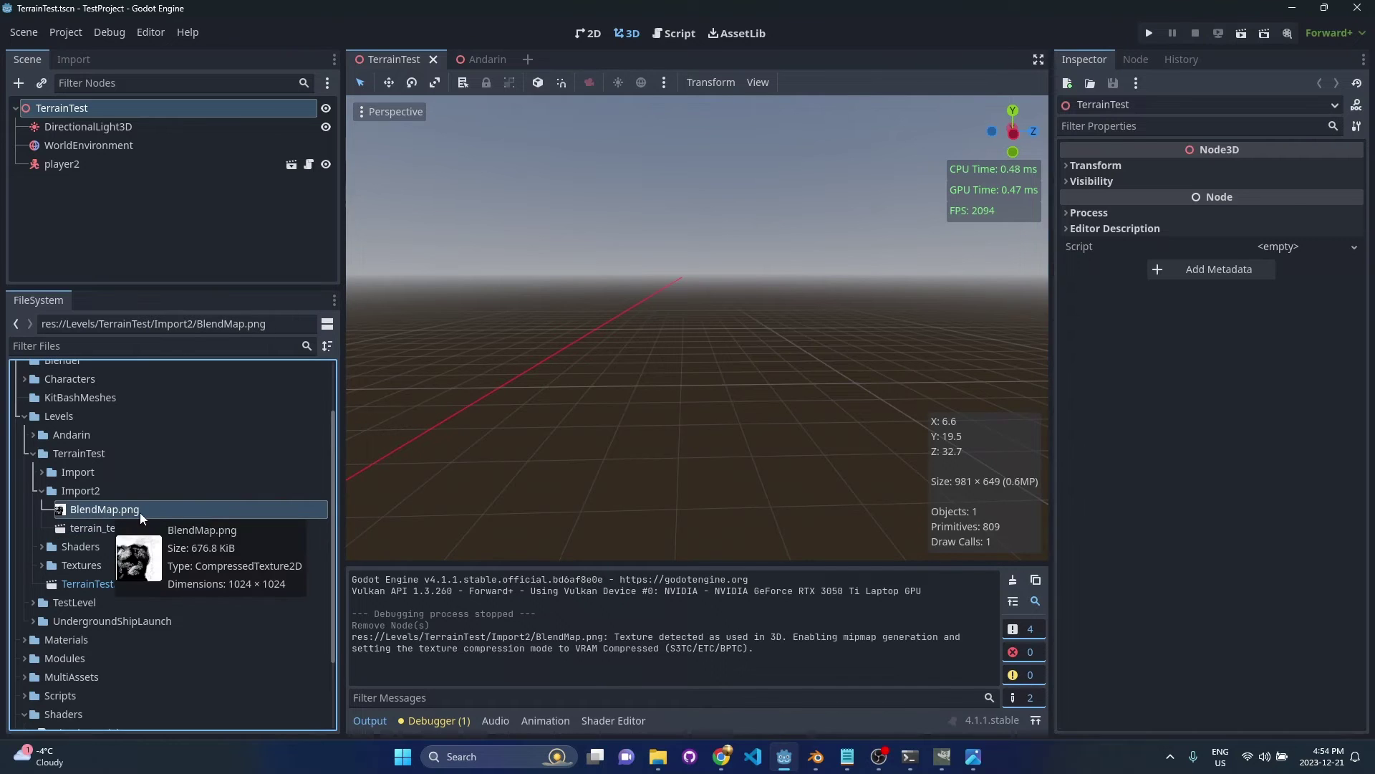
pyautogui.click(84, 526)
# Delete the grass2 folder from TerrainTest's Textures folder in the project
pyautogui.scroll(-3, 66, 527)
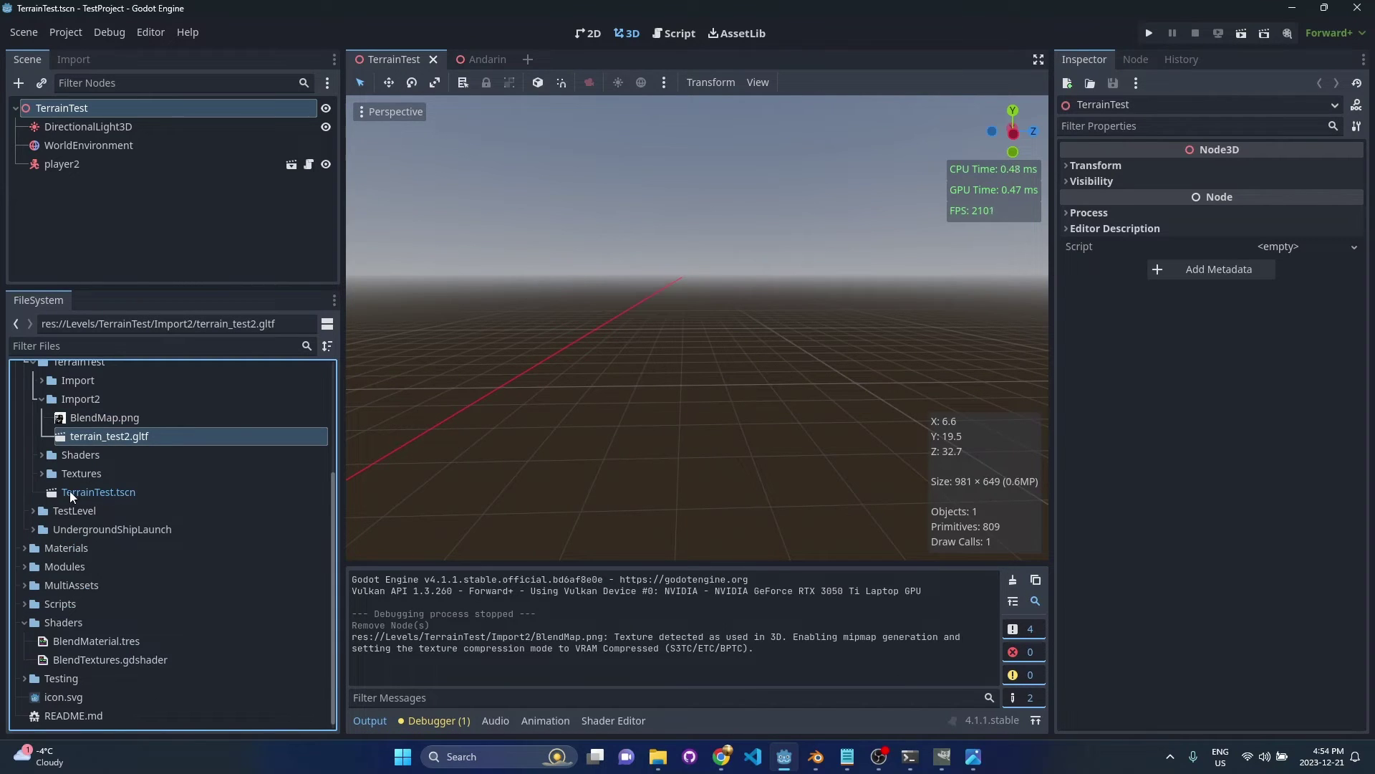
pyautogui.click(41, 474)
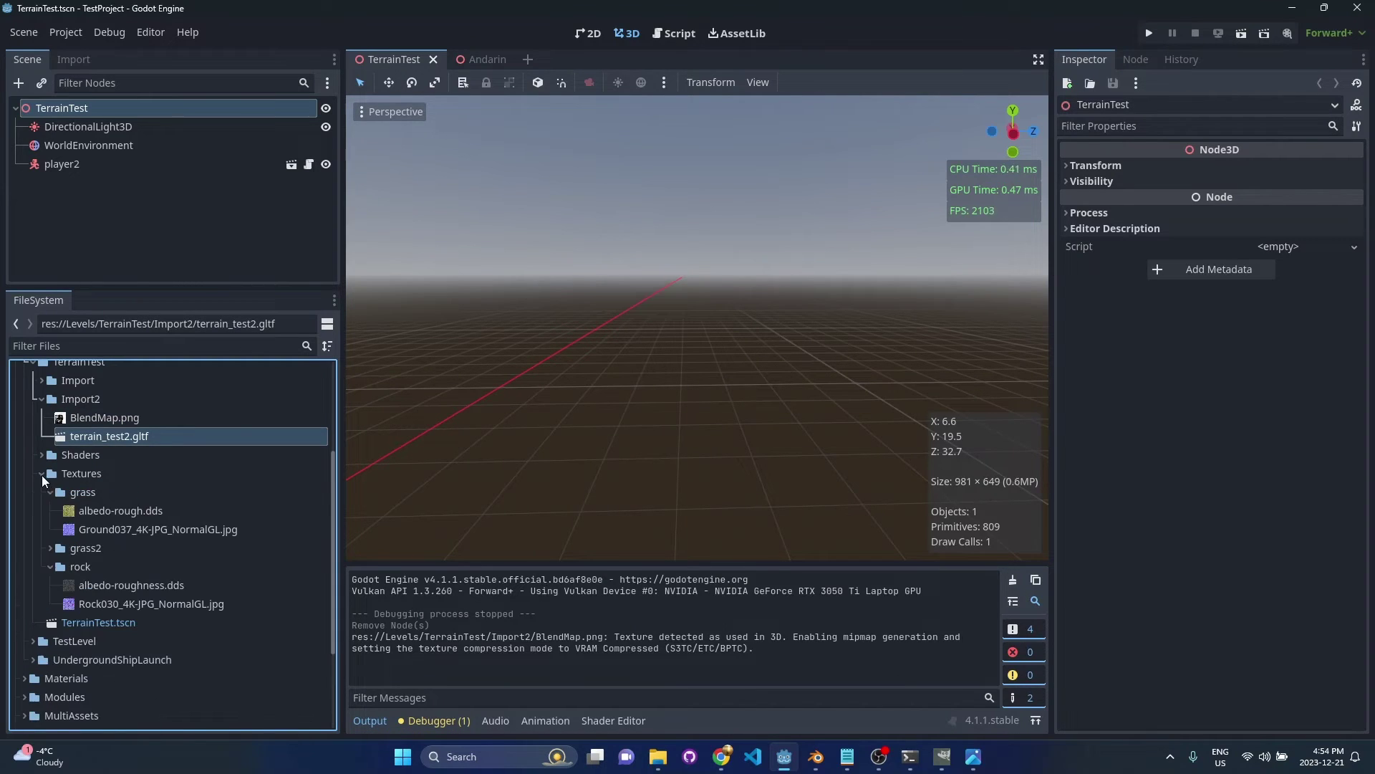
pyautogui.click(90, 550)
pyautogui.press('Delete')
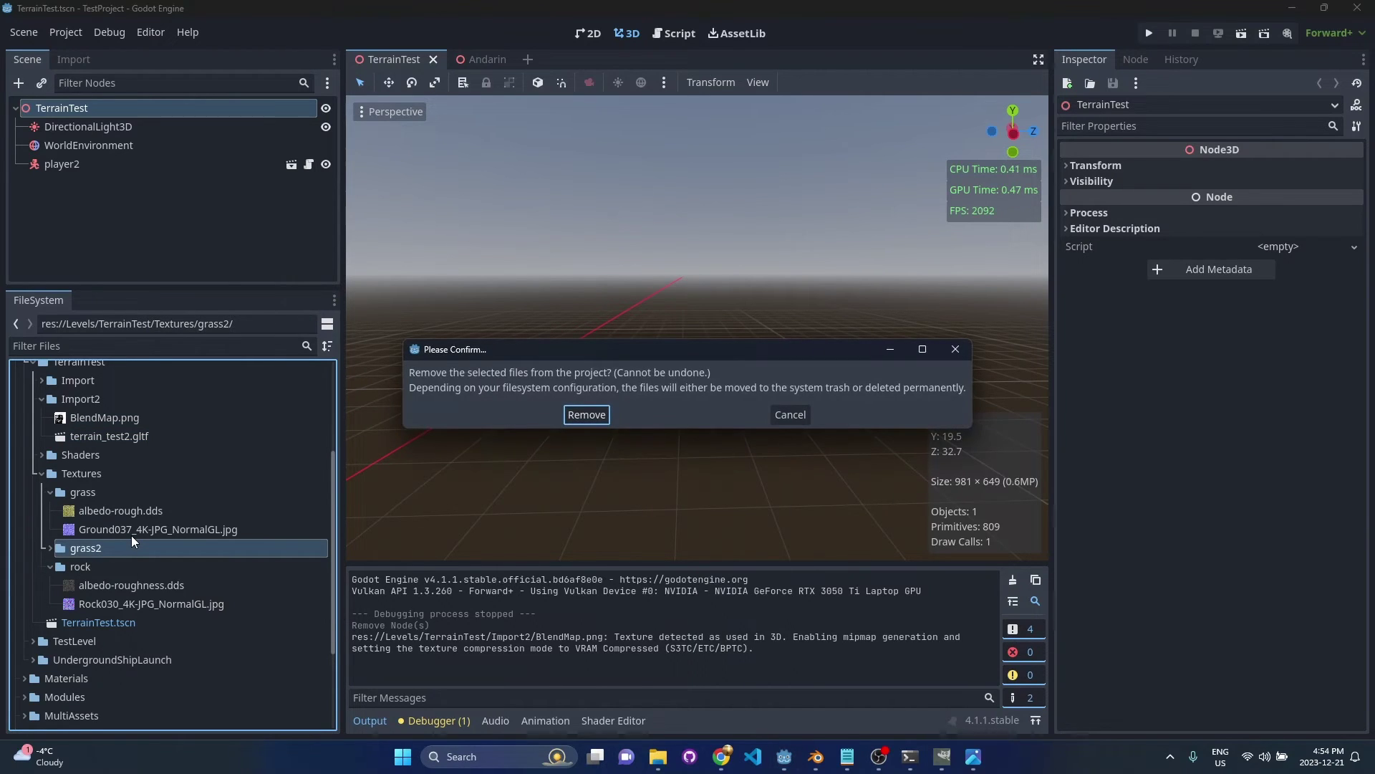
pyautogui.press('Return')
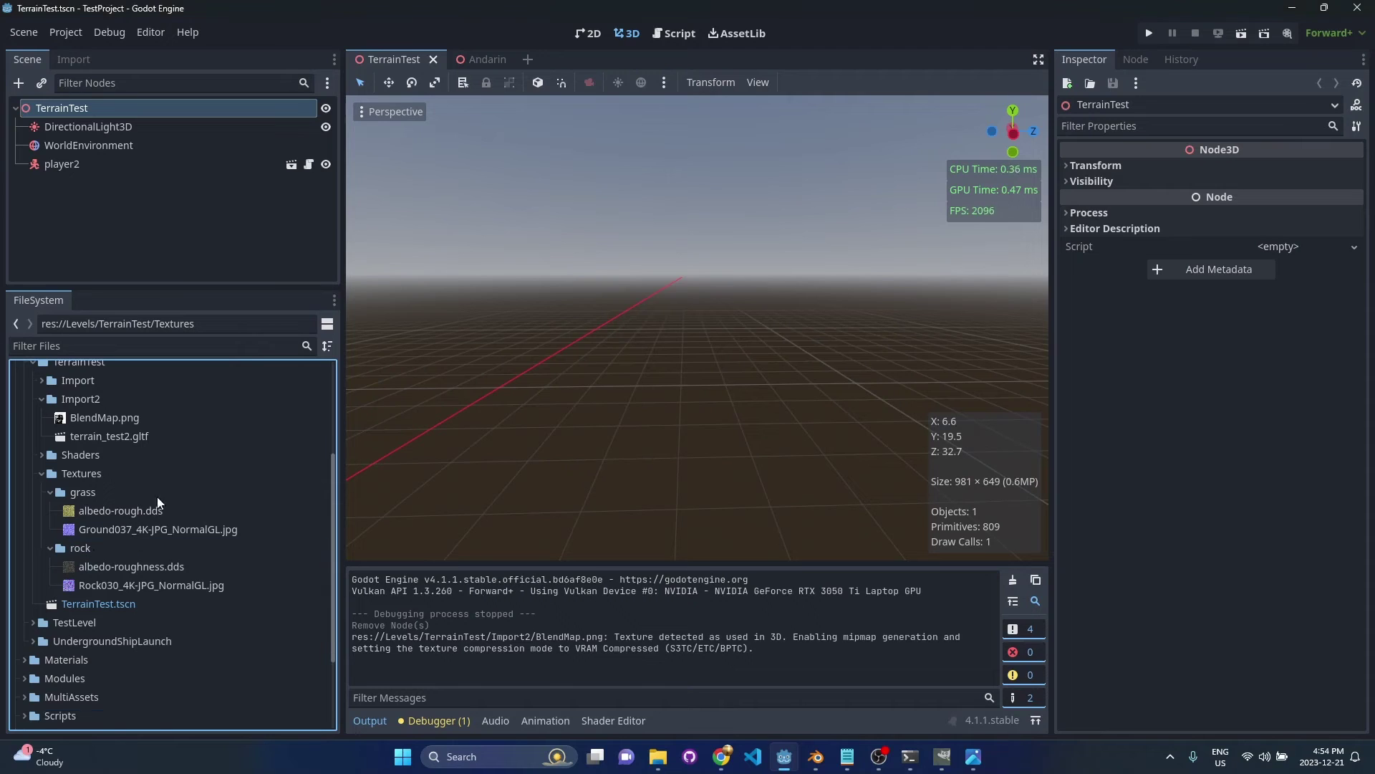
# Check the albedo-roughness DDS and normal map files in the grass and rock texture folders
pyautogui.scroll(-2, 88, 494)
pyautogui.click(96, 448)
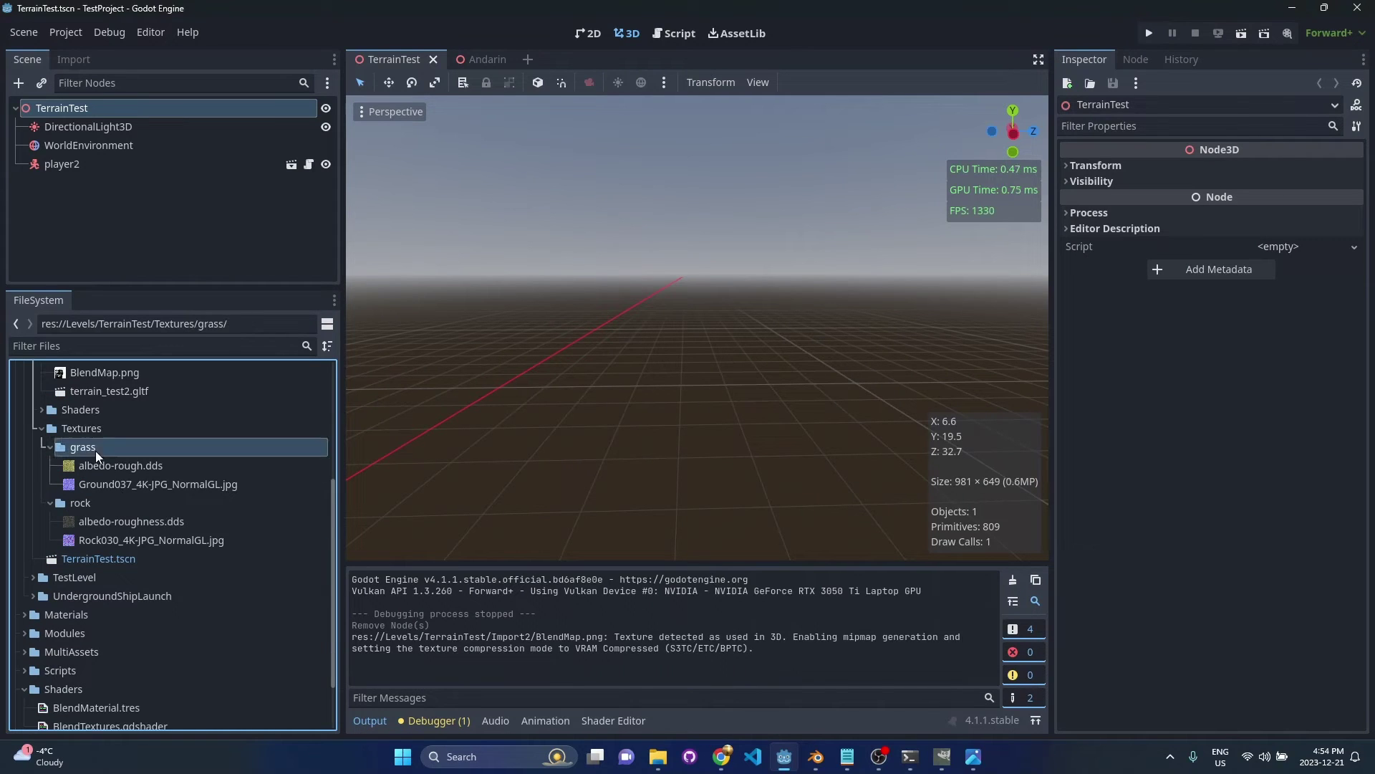
pyautogui.click(111, 506)
pyautogui.click(169, 467)
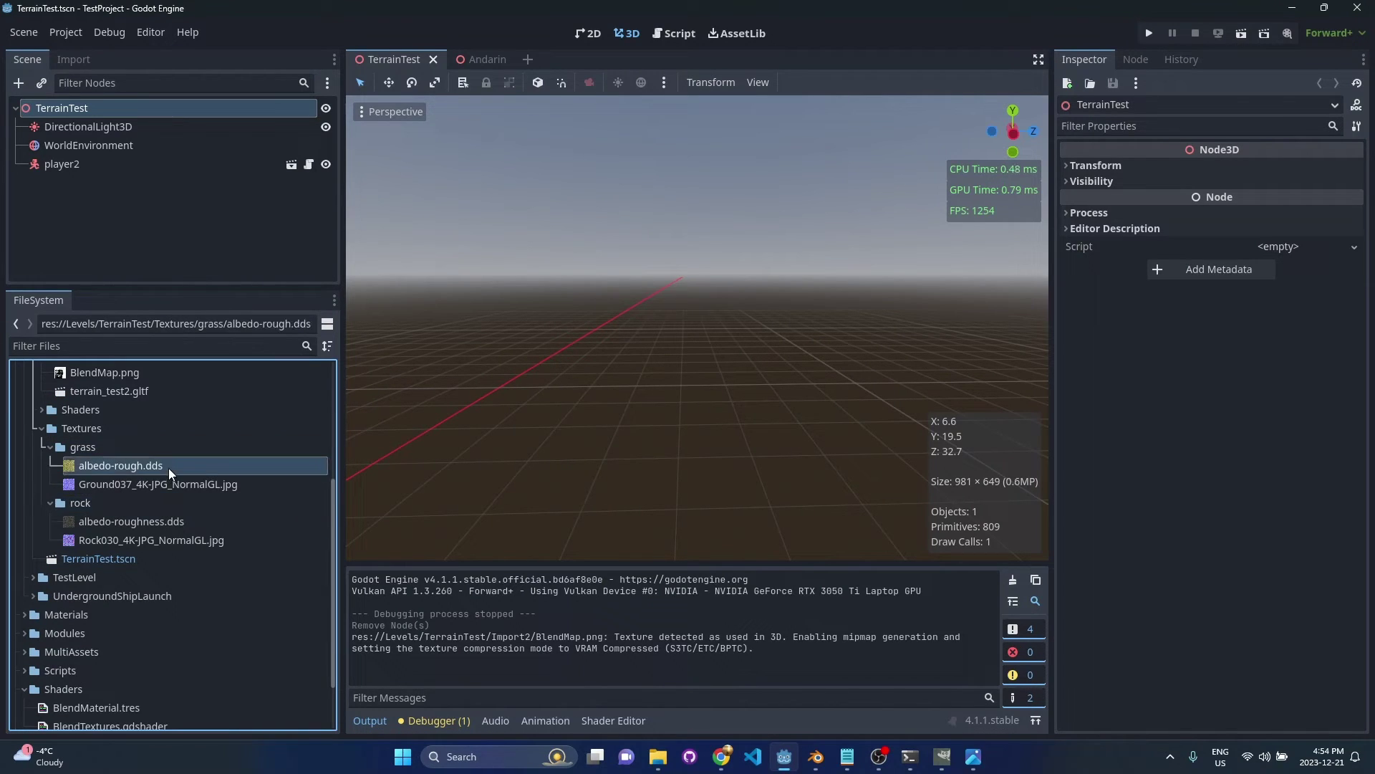
pyautogui.click(159, 484)
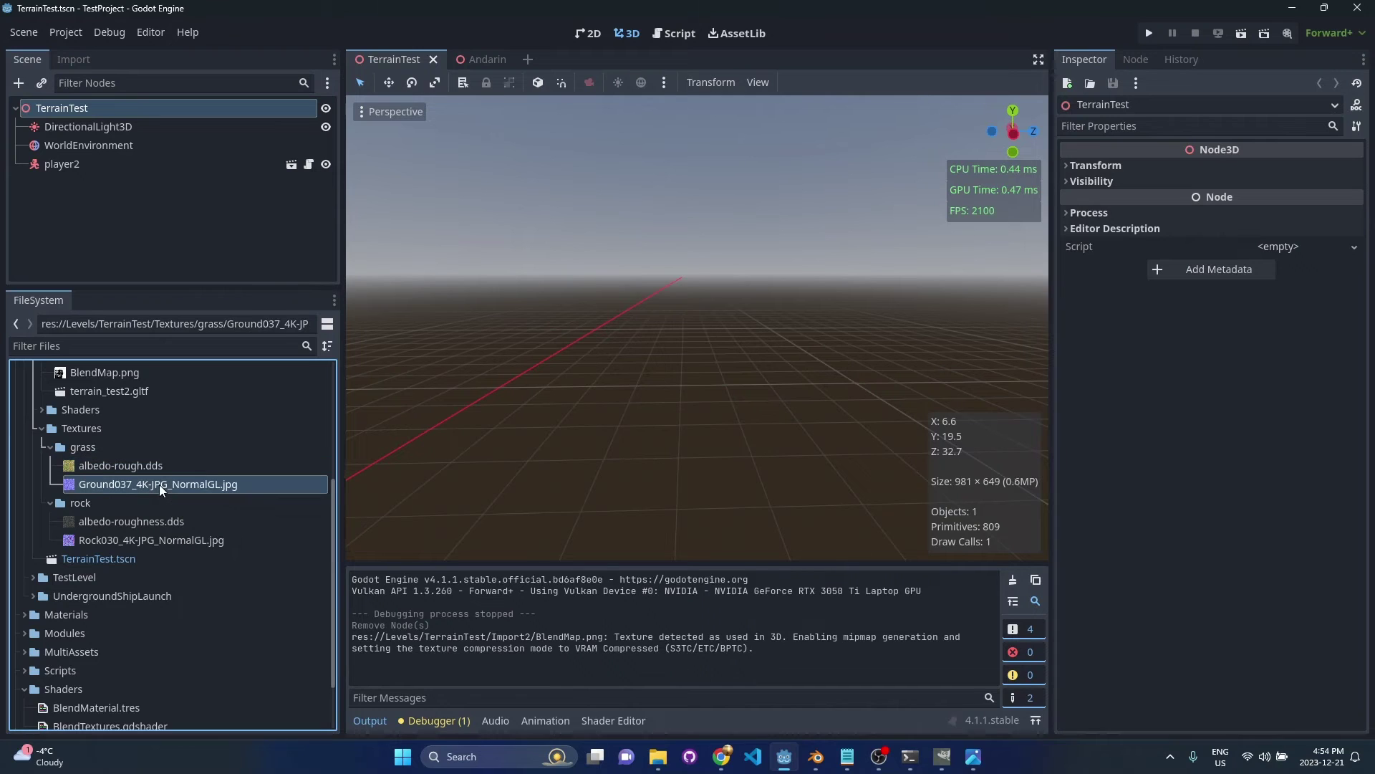
pyautogui.click(172, 522)
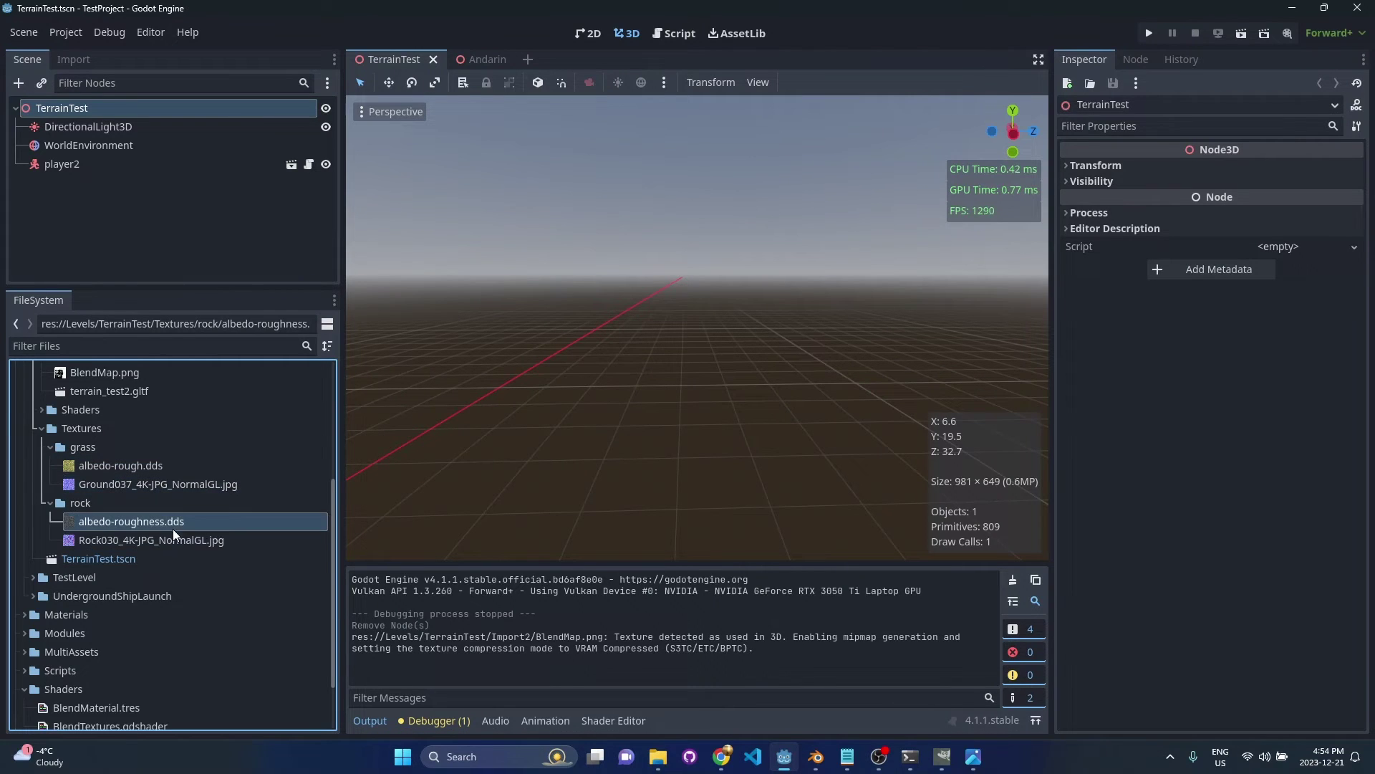
# Instantiate terrain_test2.gltf under the TerrainTest root node and make the instance local
pyautogui.scroll(5, 193, 537)
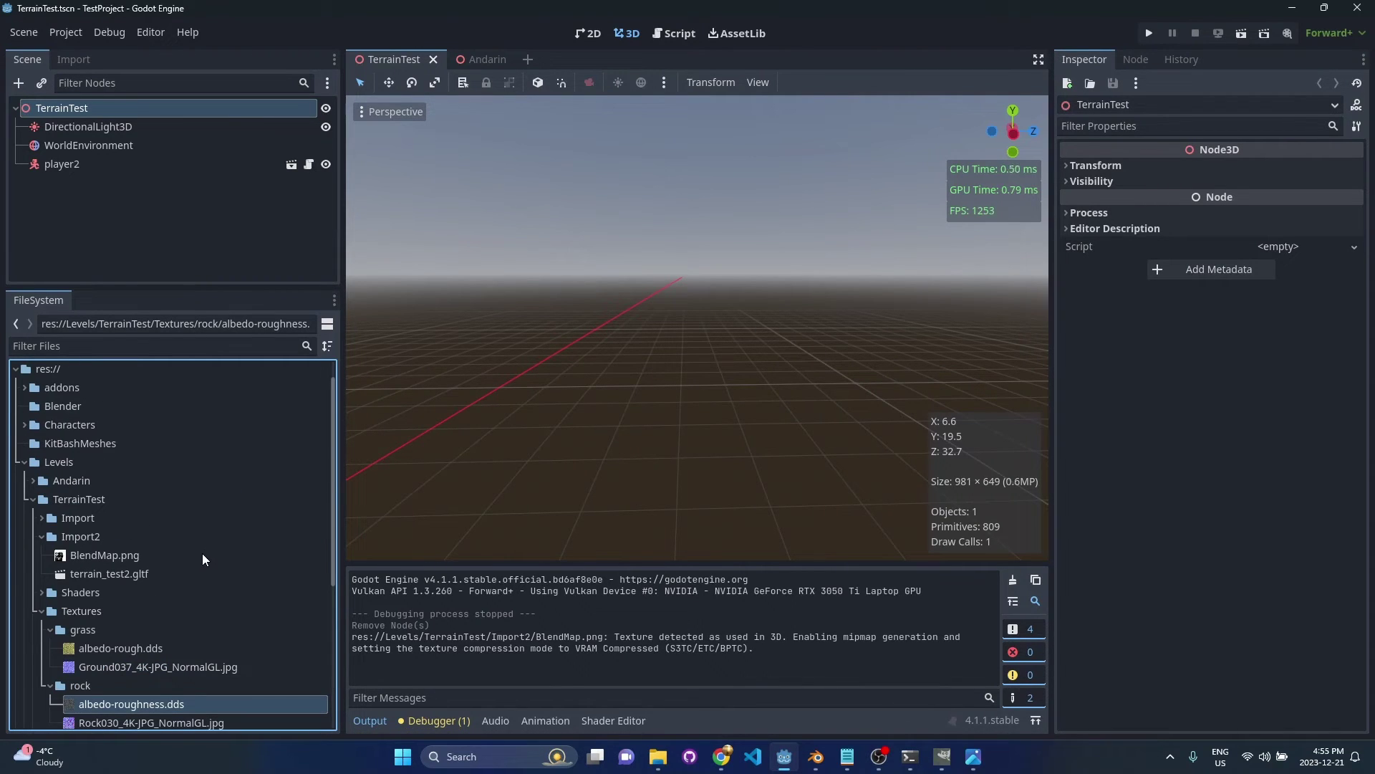
pyautogui.moveTo(98, 575); pyautogui.dragTo(74, 108)
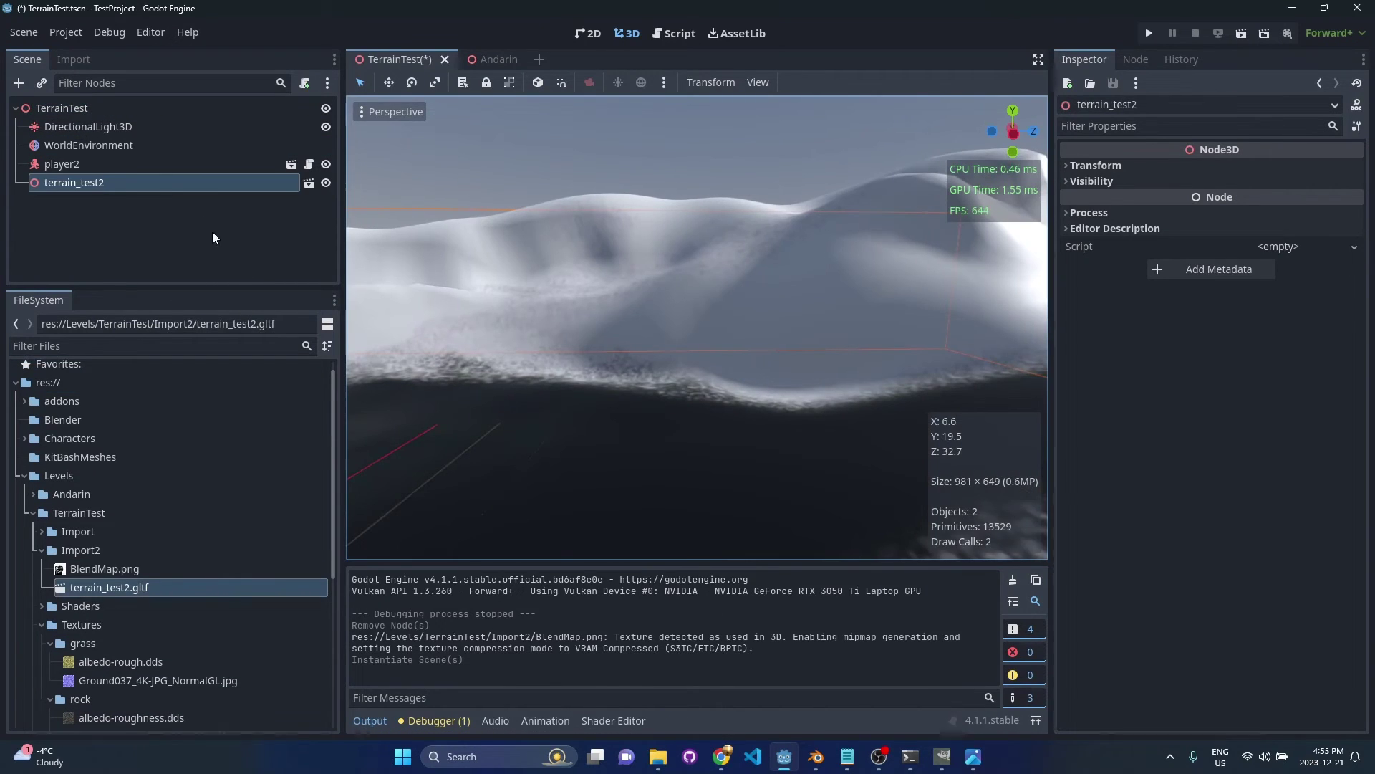
pyautogui.rightClick(57, 182)
pyautogui.click(202, 608)
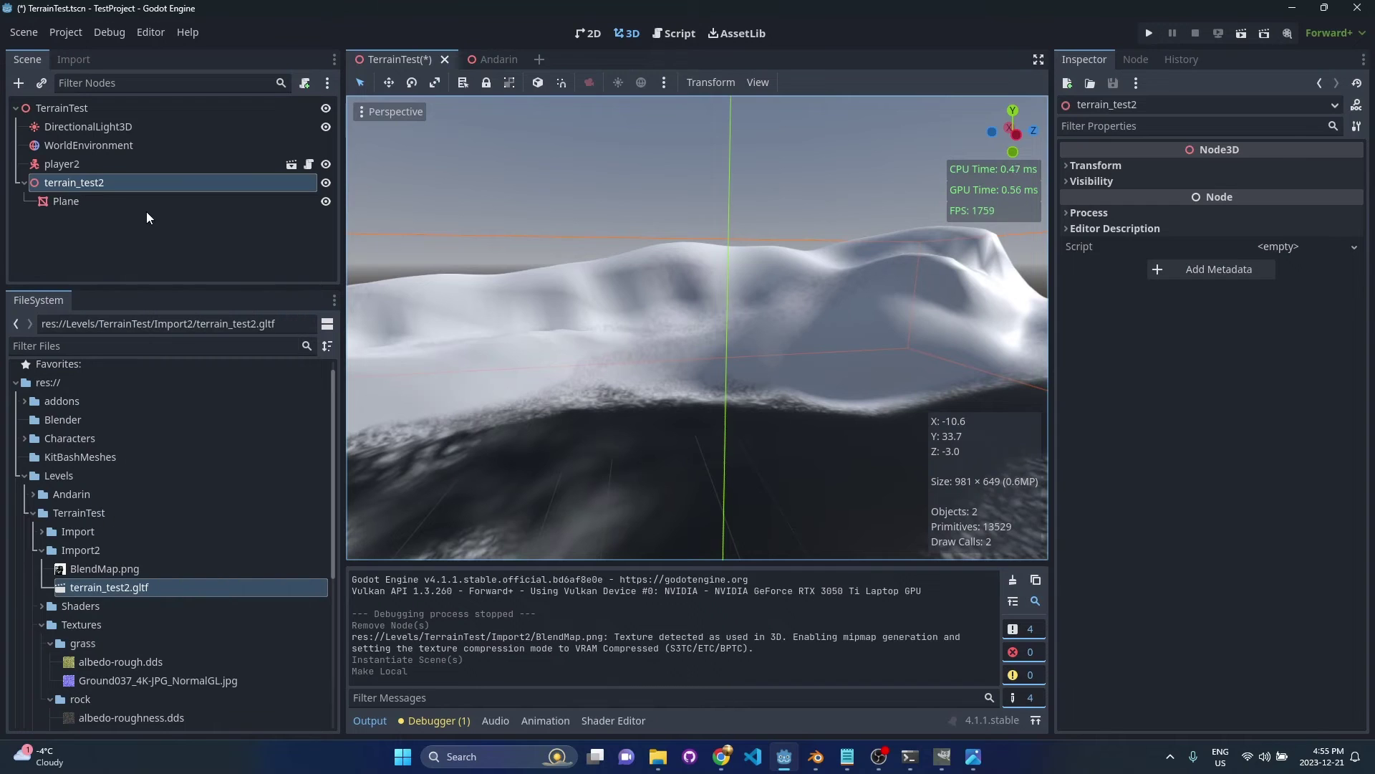
pyautogui.click(106, 204)
pyautogui.click(138, 188)
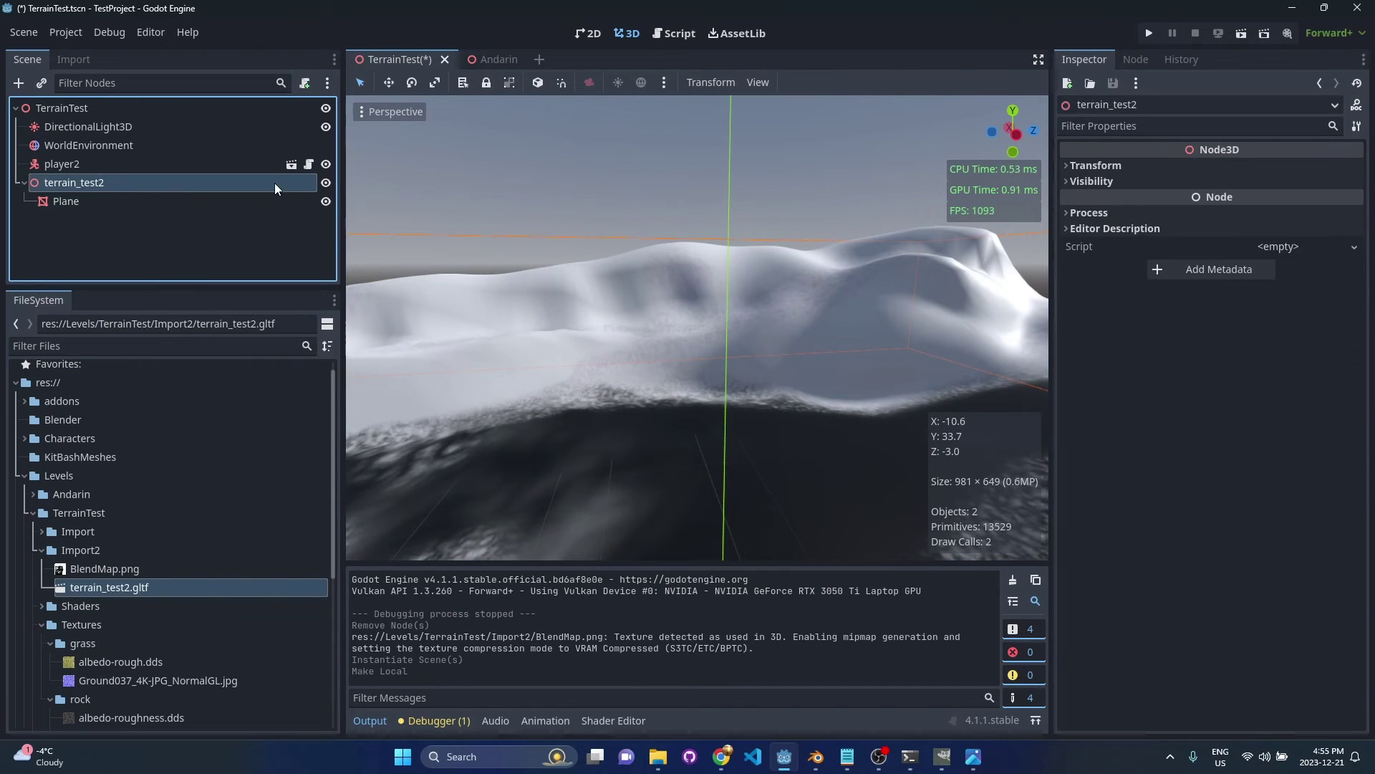
# Give the terrain's Plane mesh a new ShaderMaterial as surface material override 0 and expand its properties
pyautogui.click(84, 206)
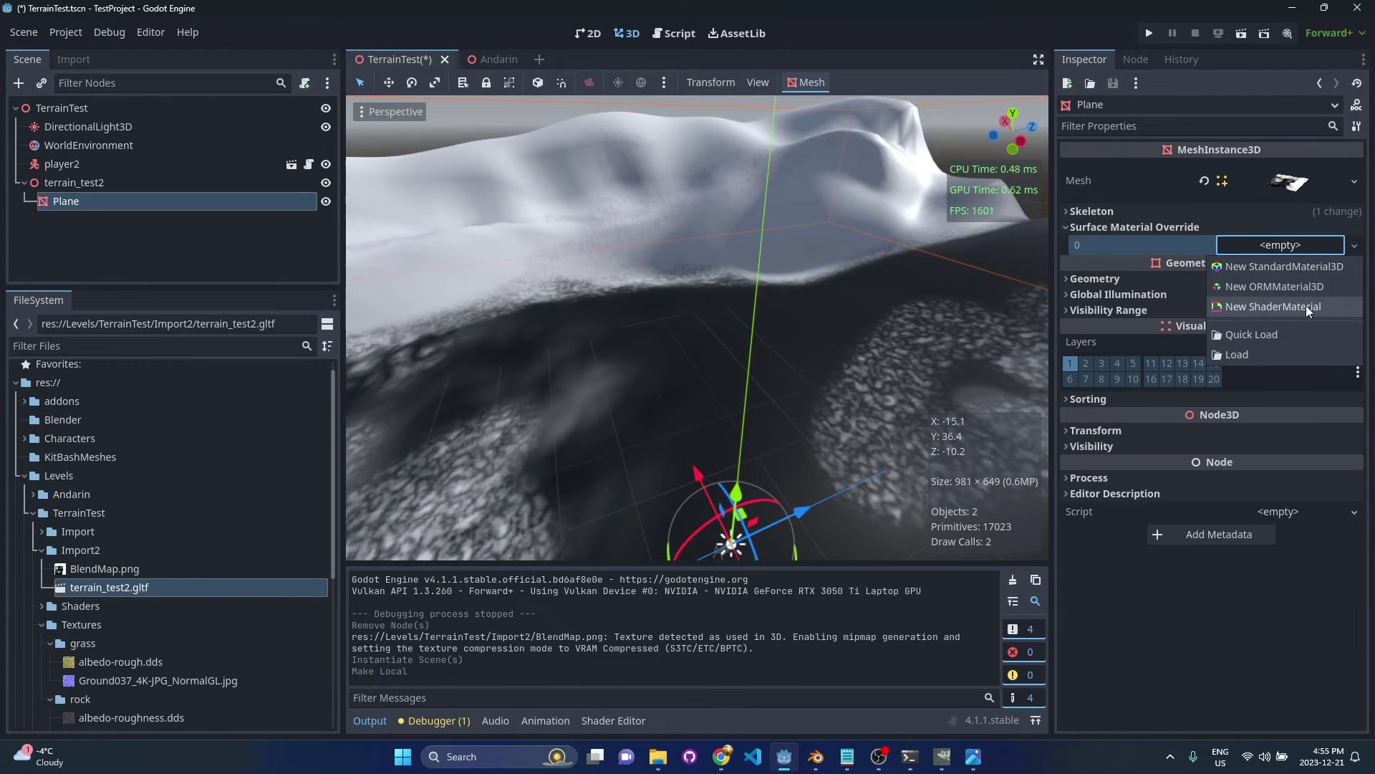
pyautogui.click(1308, 306)
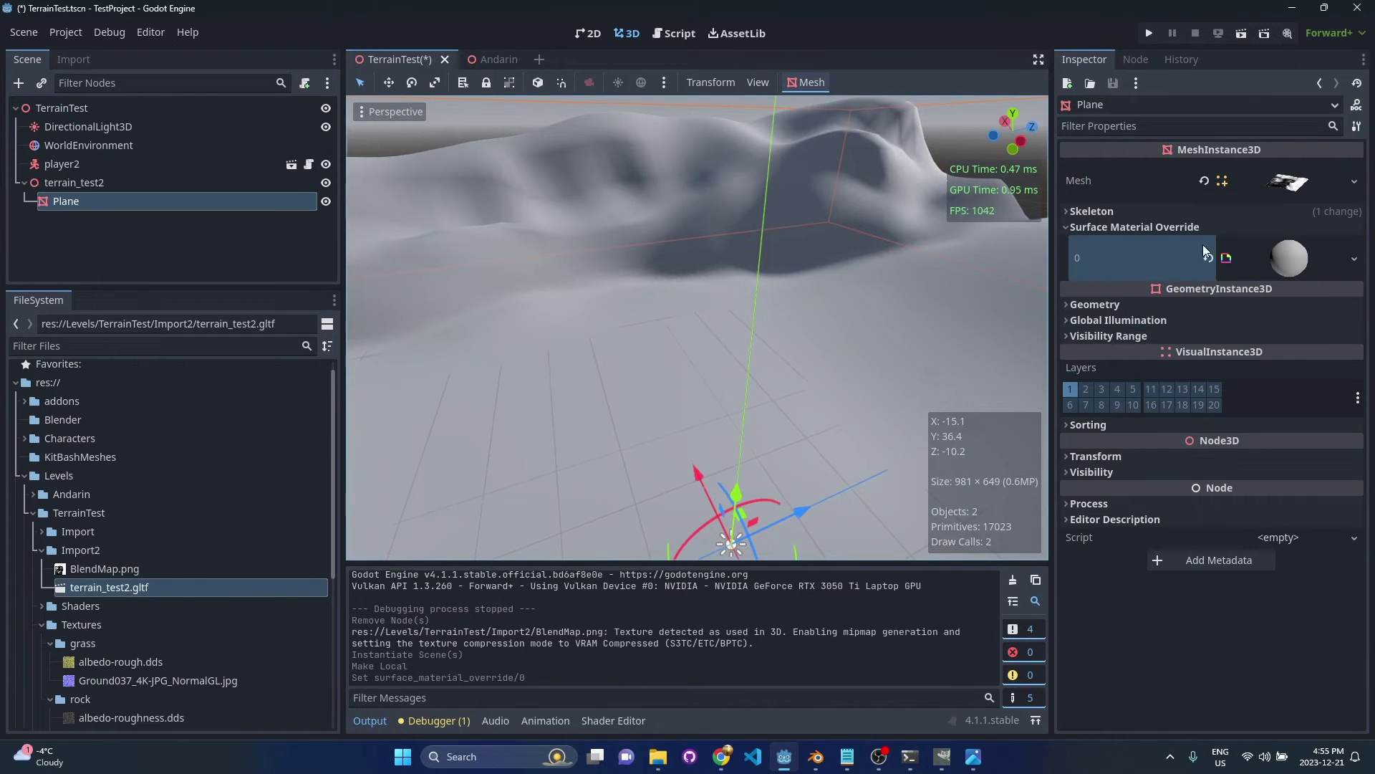
pyautogui.click(1321, 267)
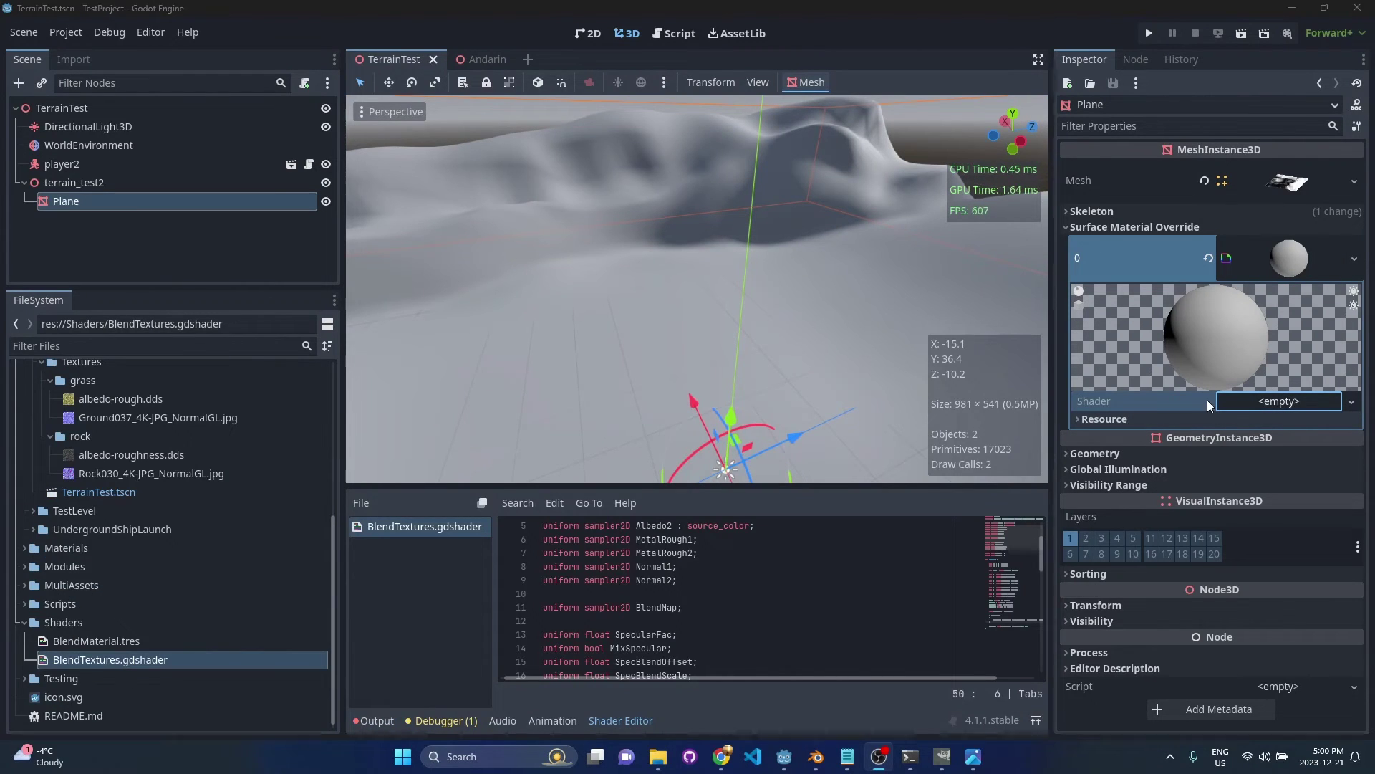
# Load BlendTextures.gdshader from Levels/TerrainTest/Shaders as the Plane material's shader
pyautogui.click(1294, 402)
pyautogui.click(1309, 468)
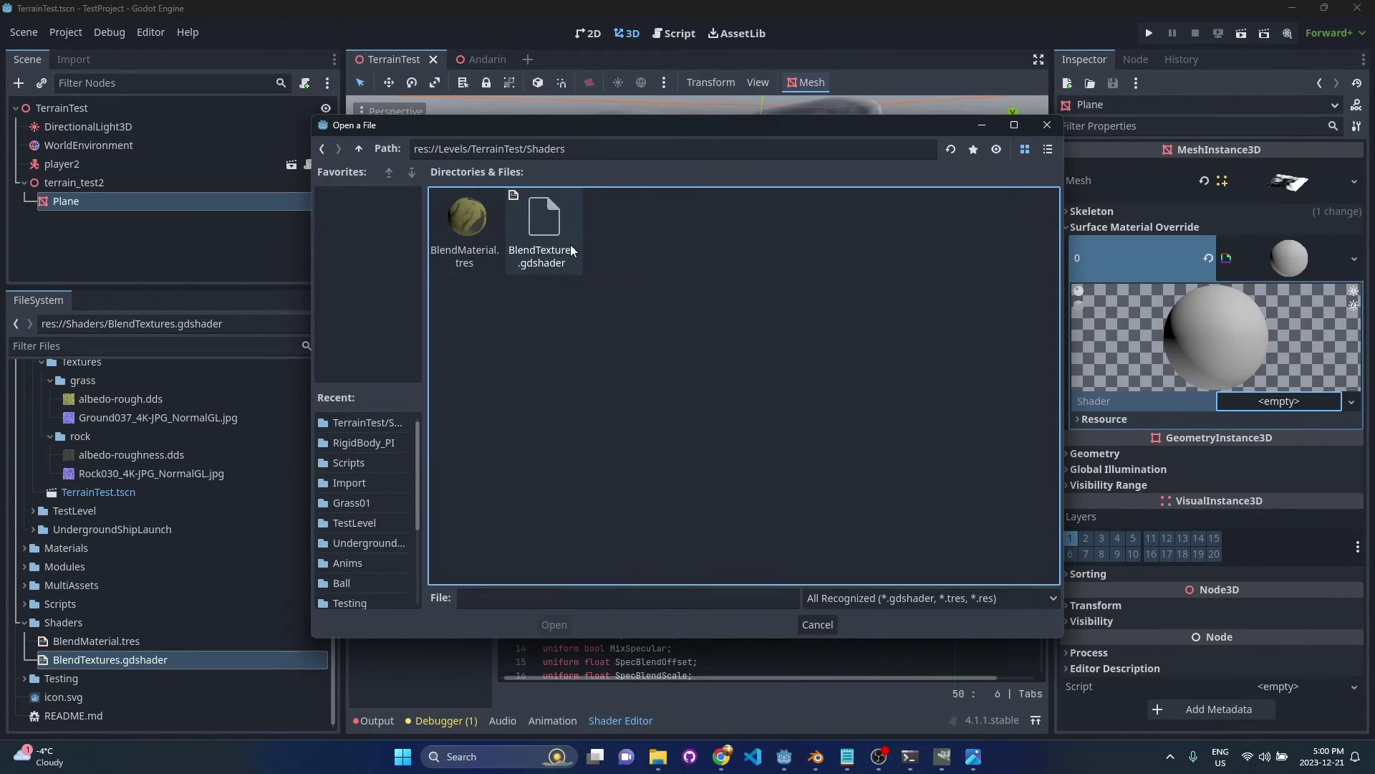
pyautogui.doubleClick(542, 229)
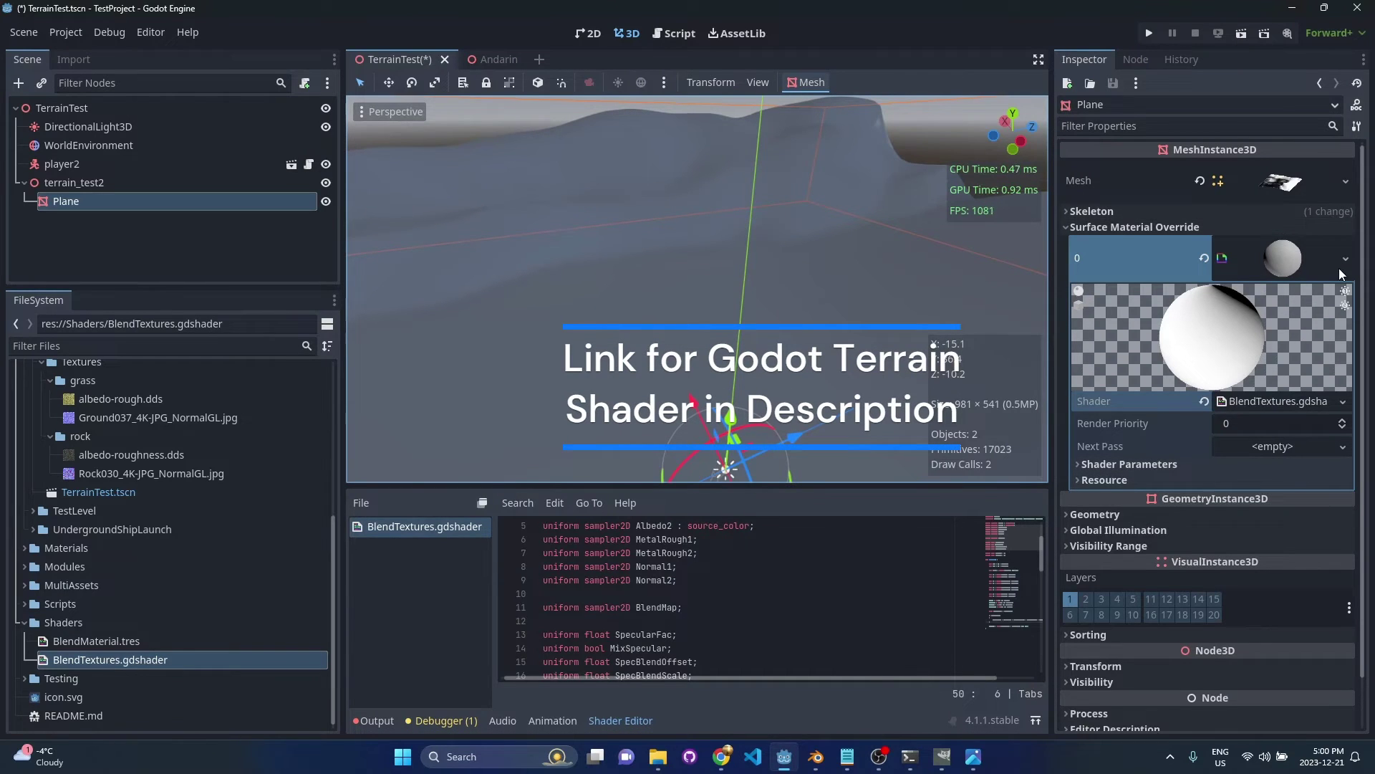
# Save the Plane's override material as BlendMaterial2.tres in the Levels/TerrainTest/Shaders folder
pyautogui.click(1344, 186)
pyautogui.click(1345, 185)
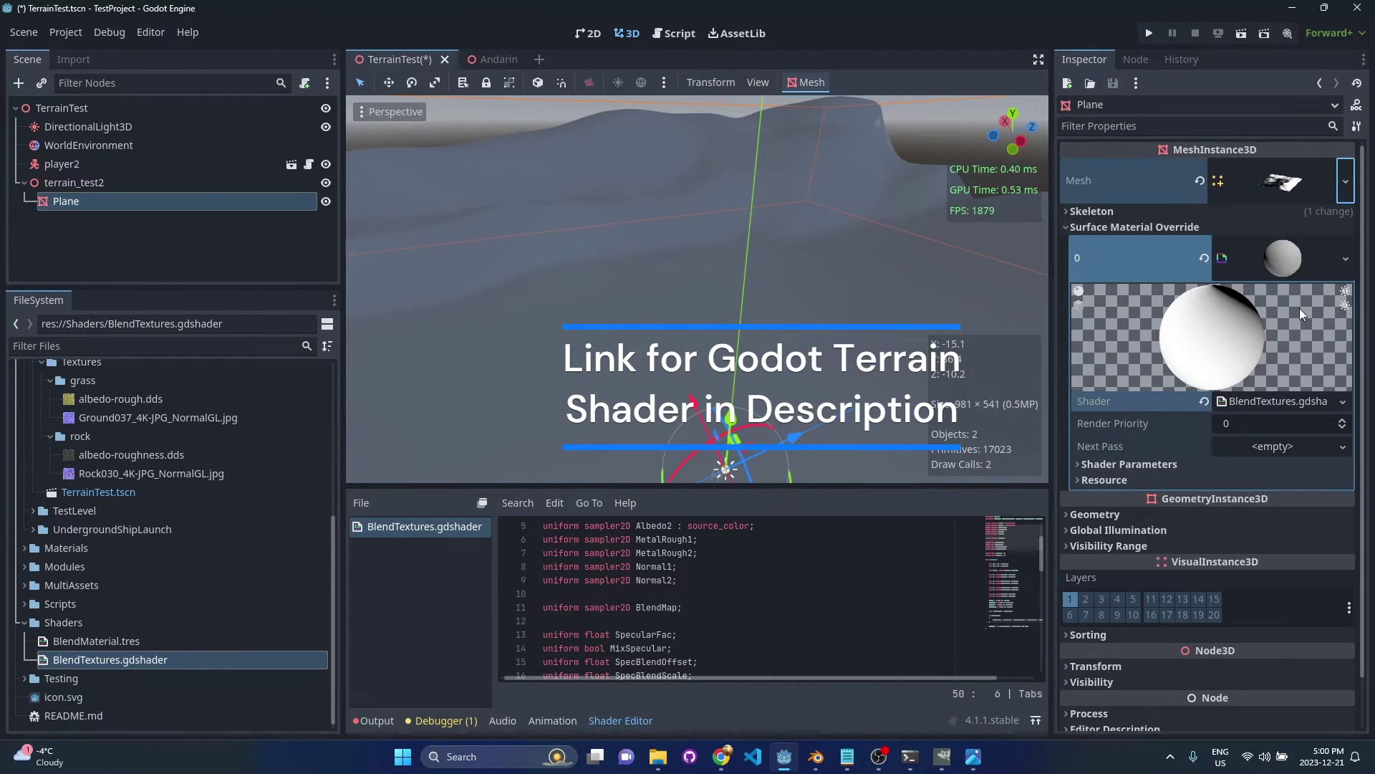
pyautogui.click(1346, 259)
pyautogui.click(1279, 484)
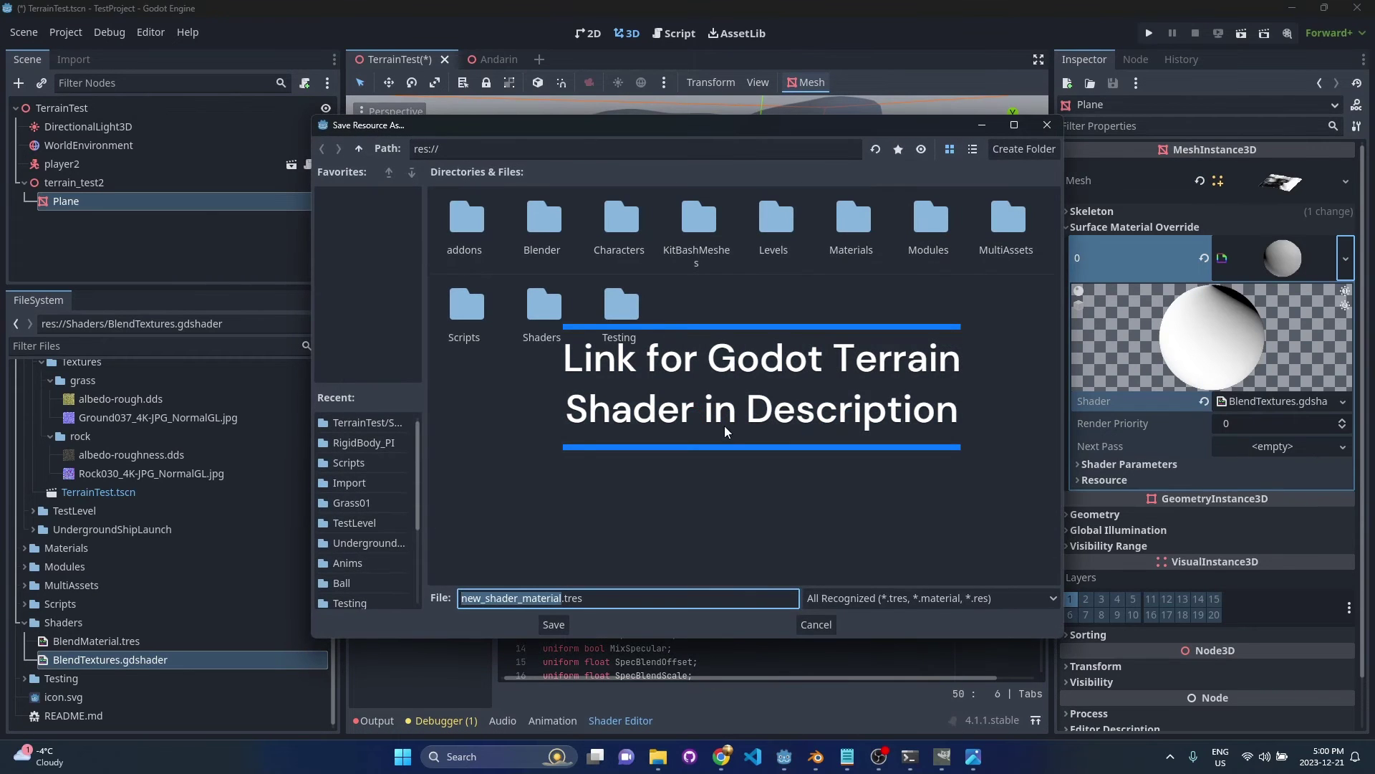
pyautogui.doubleClick(776, 226)
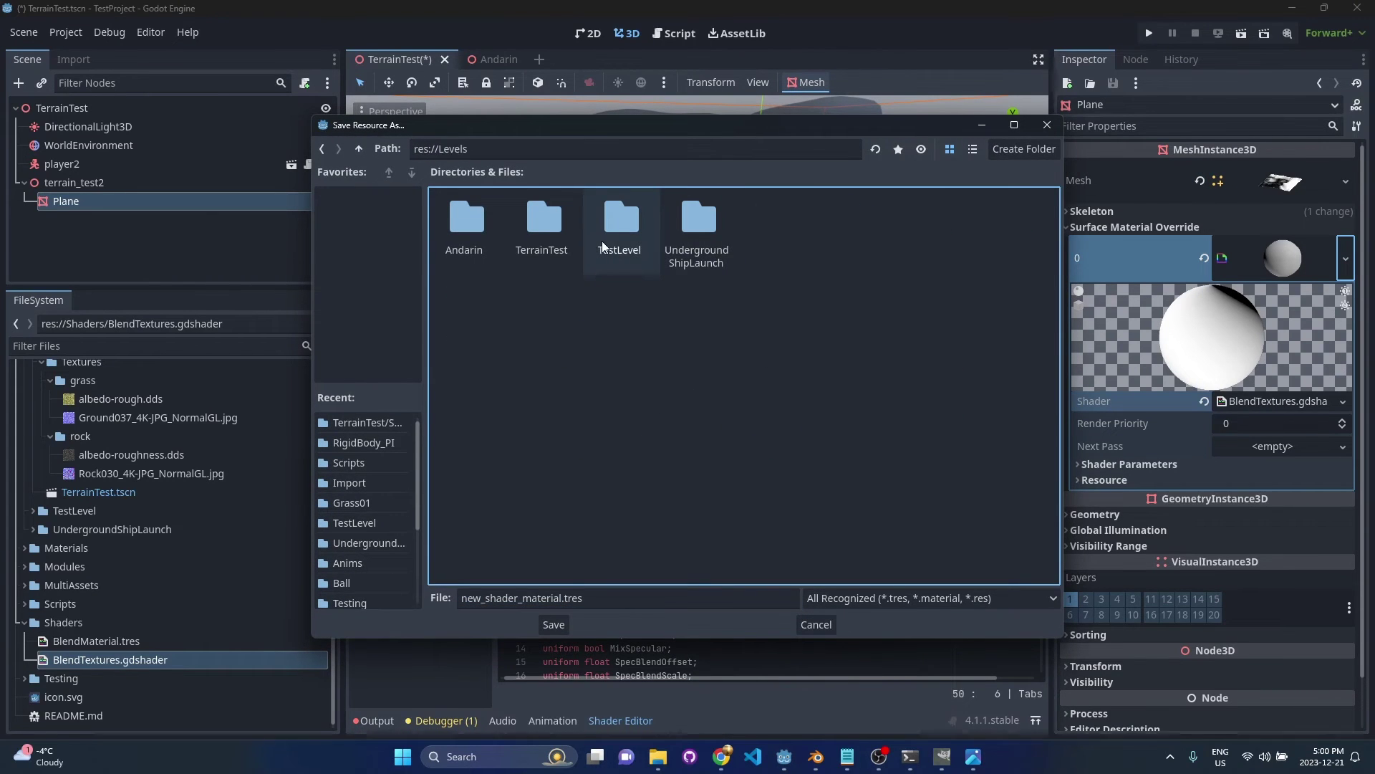
pyautogui.doubleClick(547, 230)
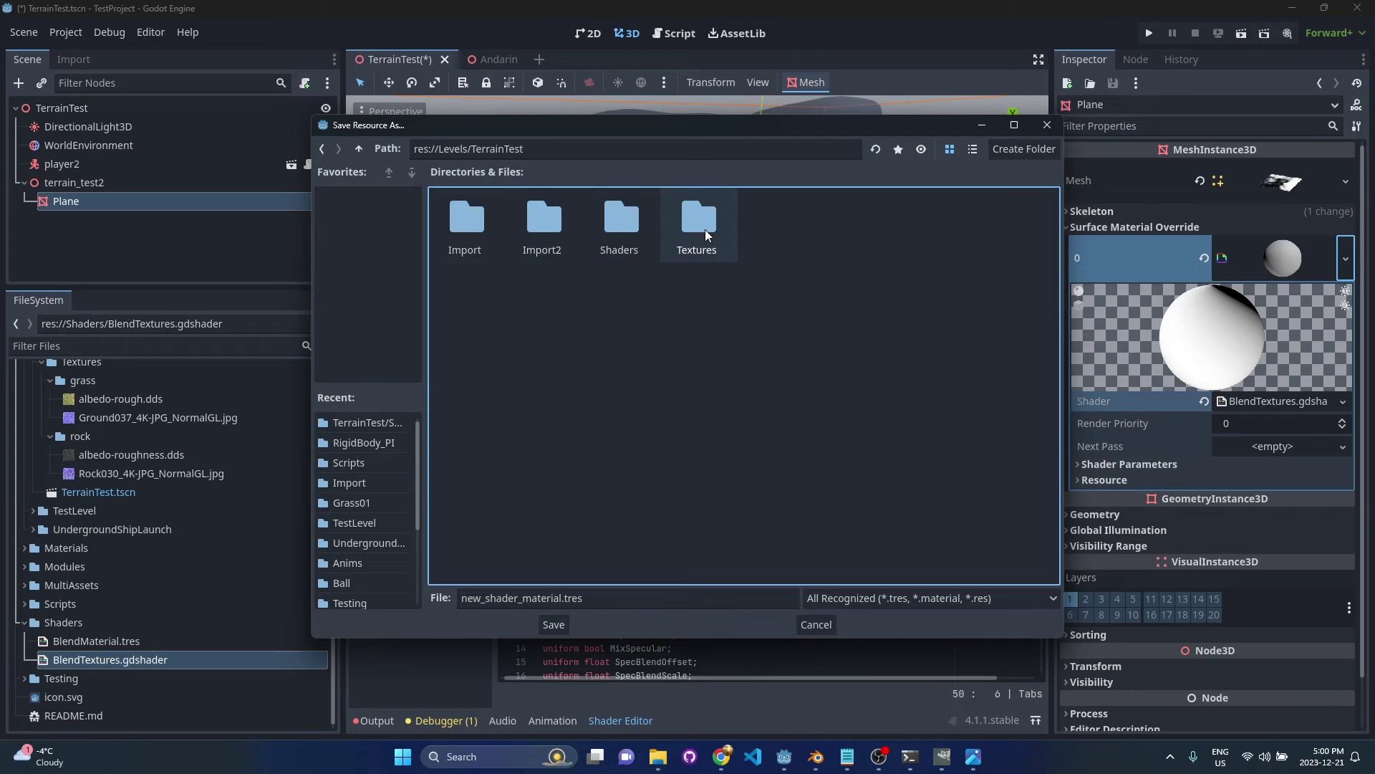
pyautogui.doubleClick(618, 222)
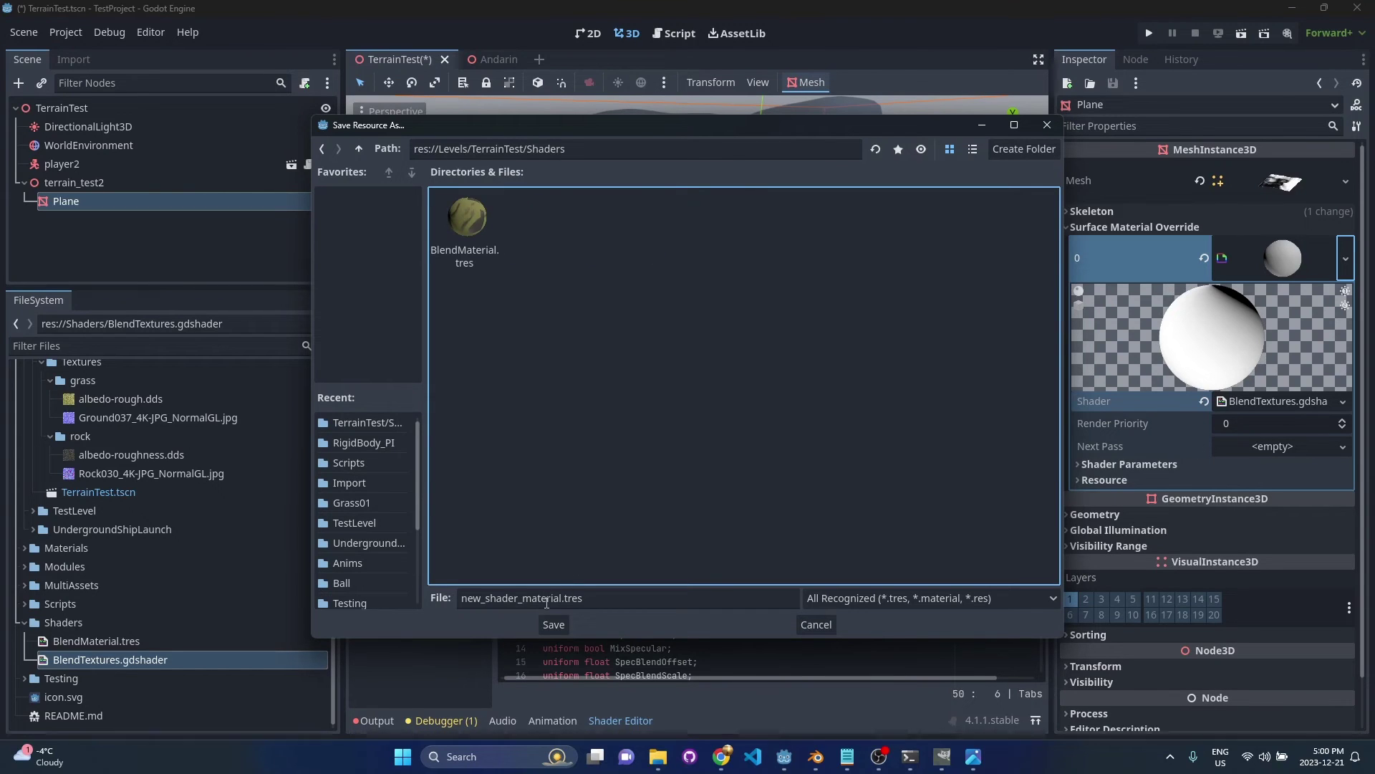
pyautogui.click(563, 597)
pyautogui.moveTo(563, 597); pyautogui.dragTo(404, 589)
pyautogui.write('BlendMaterial')
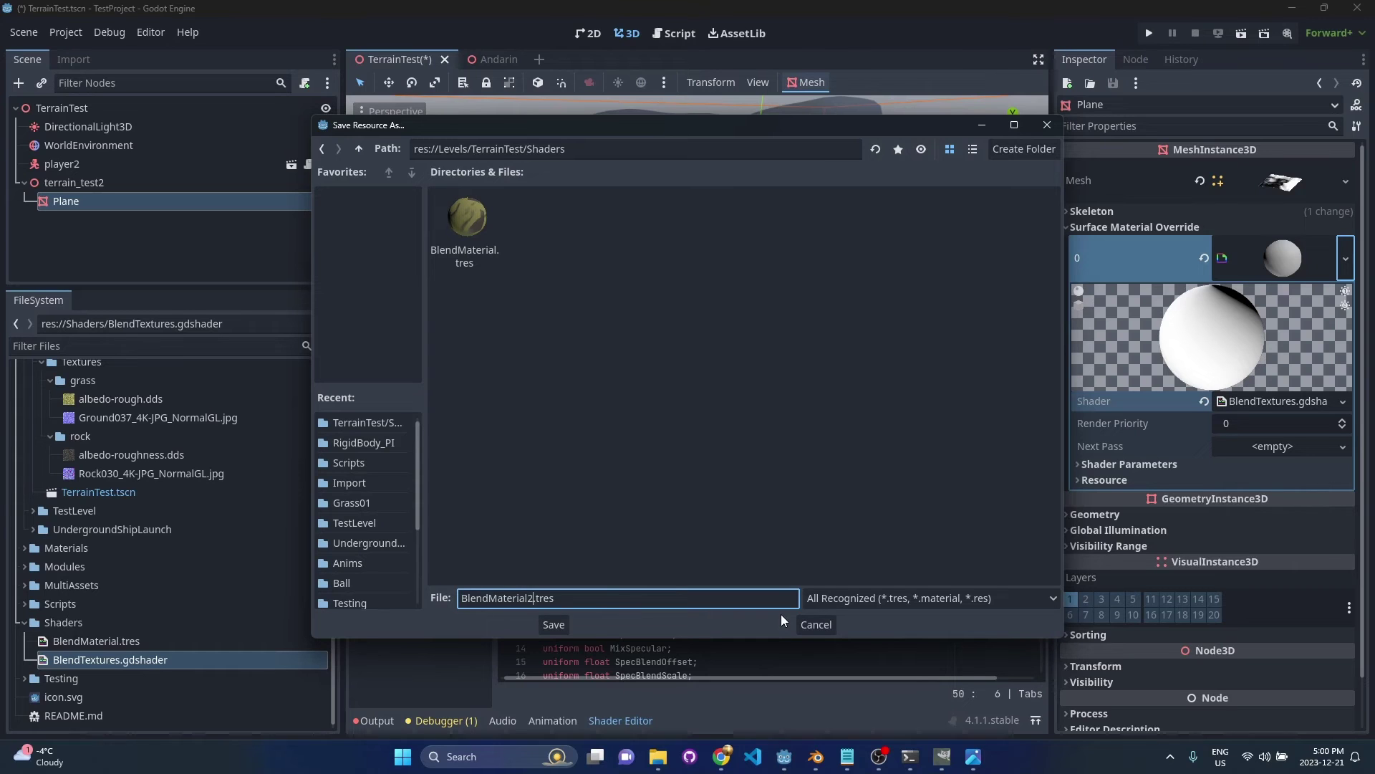
pyautogui.click(554, 624)
pyautogui.scroll(-1, 1272, 424)
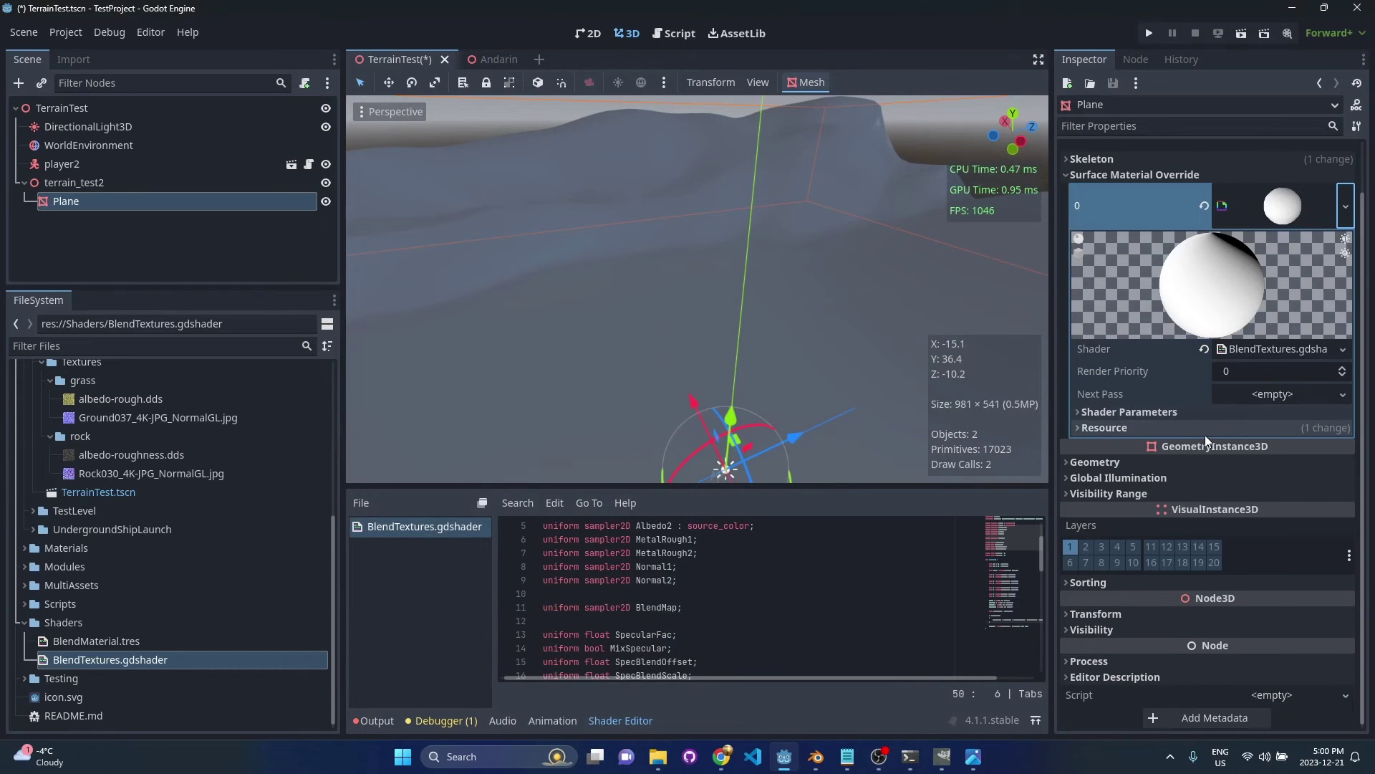
pyautogui.scroll(-3, 687, 345)
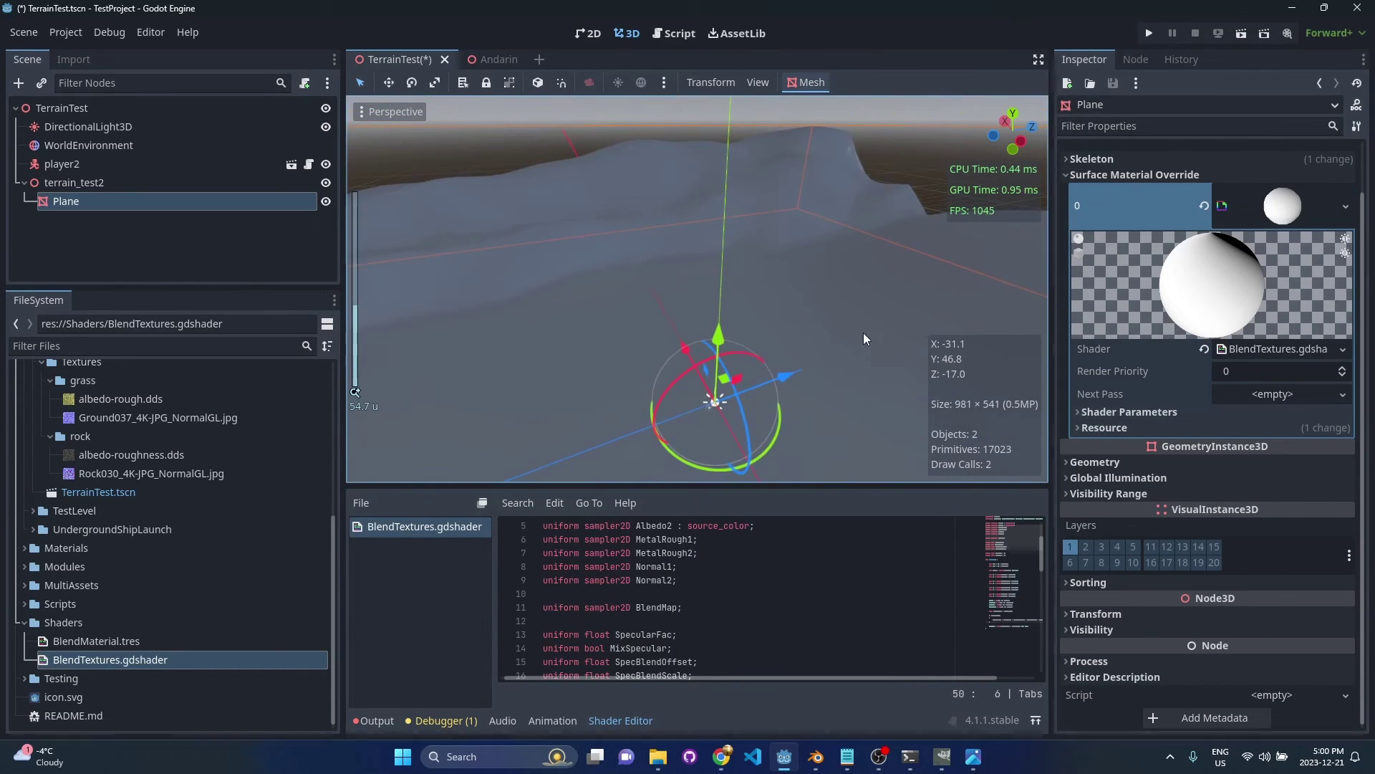
# Assign the grass albedo-rough.dds to Albedo Rough 1 and the rock albedo-roughness.dds to Albedo Rough 2 in the material's shader parameters
pyautogui.click(1096, 411)
pyautogui.scroll(-4, 1220, 416)
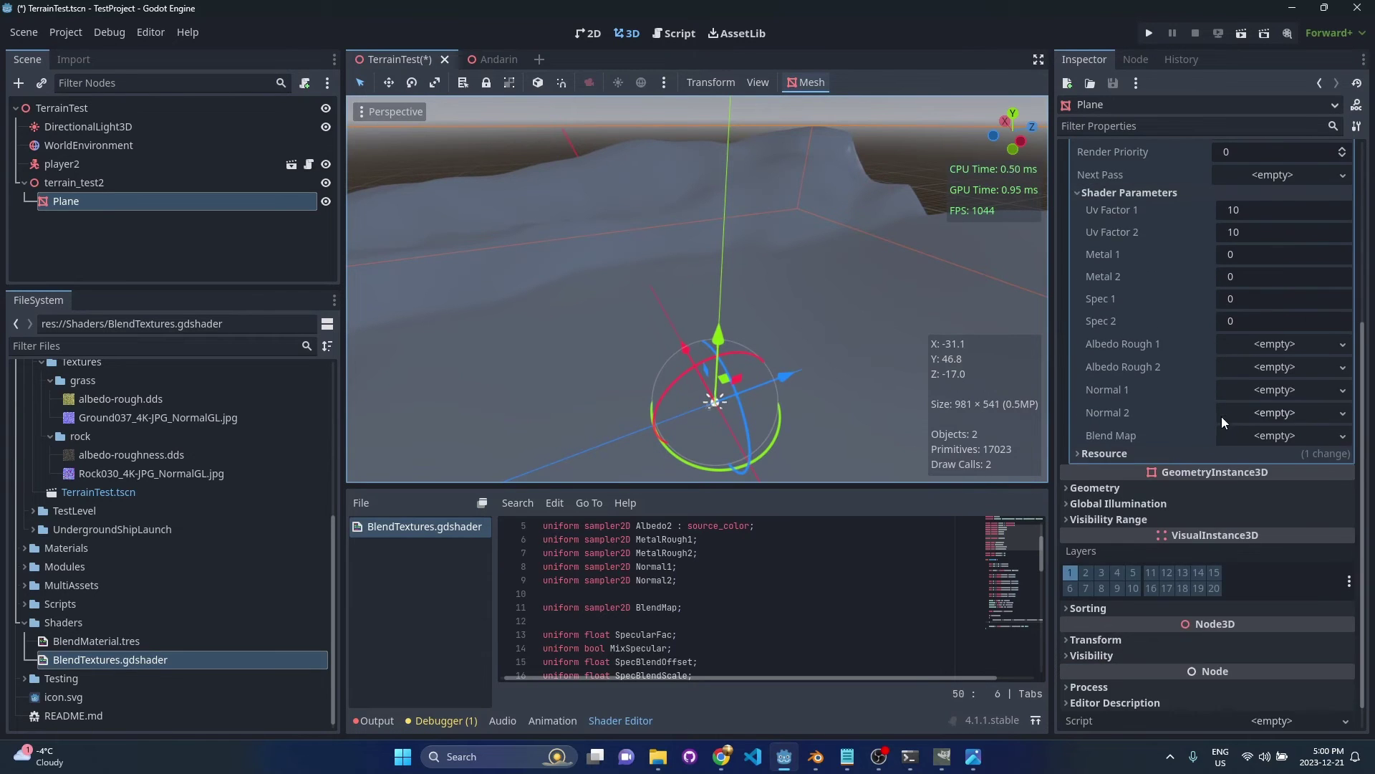
pyautogui.scroll(1, 1220, 415)
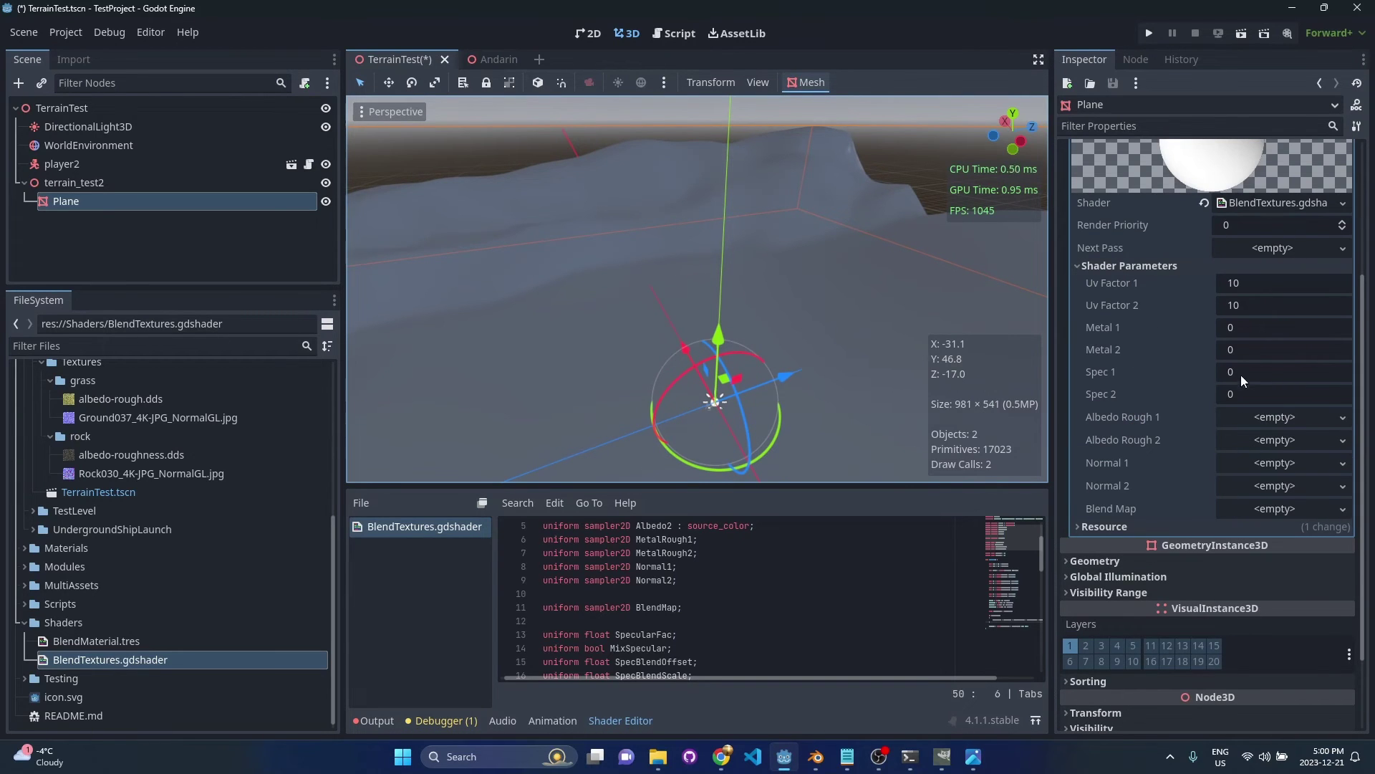
pyautogui.scroll(5, 175, 513)
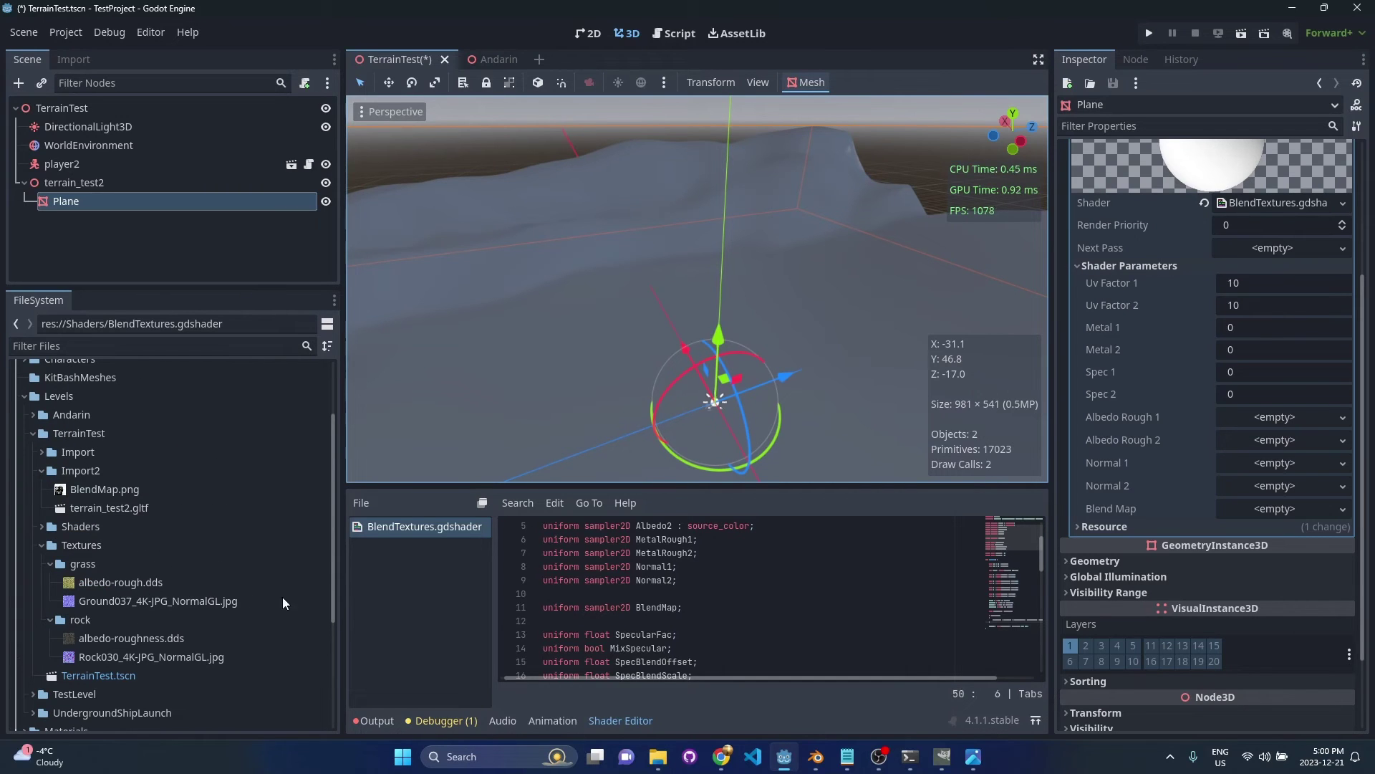
pyautogui.click(139, 586)
pyautogui.moveTo(137, 582); pyautogui.dragTo(1302, 415)
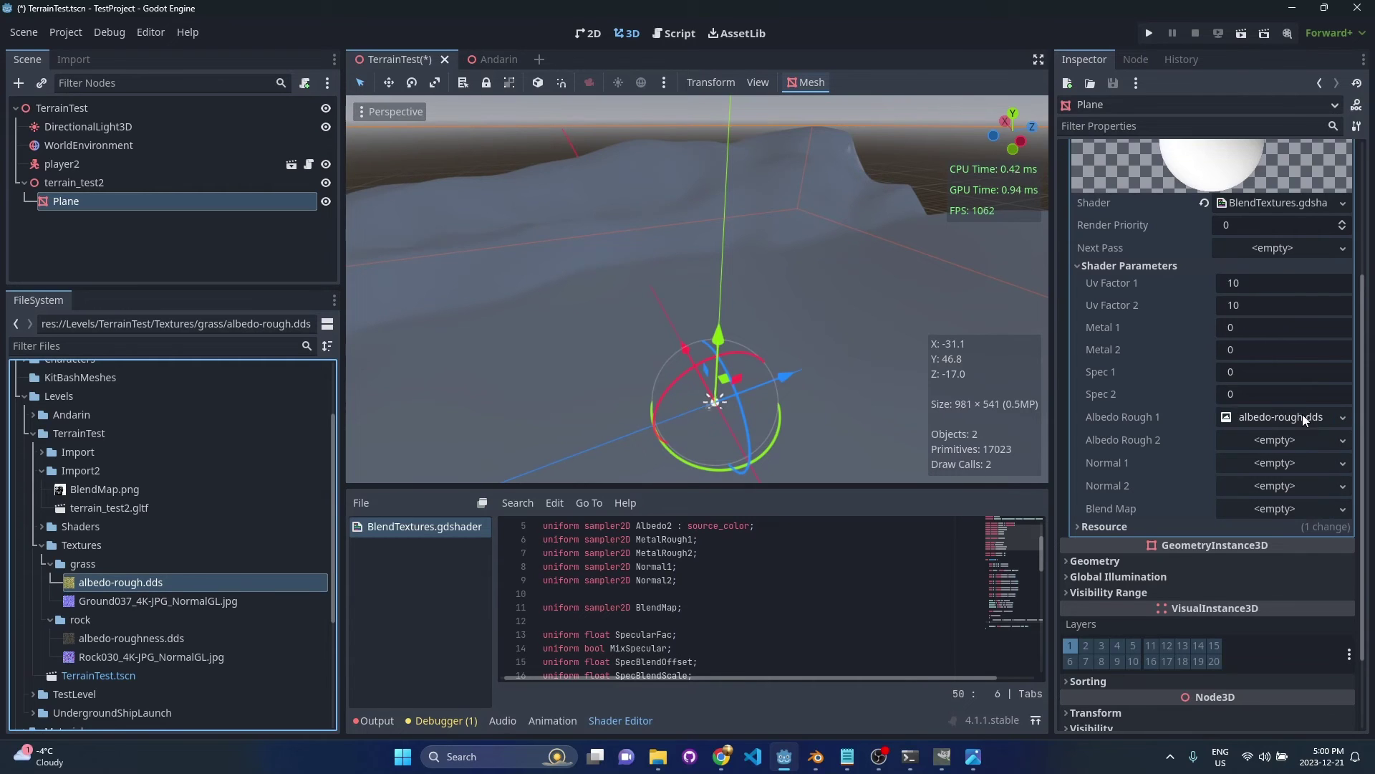
pyautogui.click(172, 641)
pyautogui.moveTo(161, 639); pyautogui.dragTo(1282, 475)
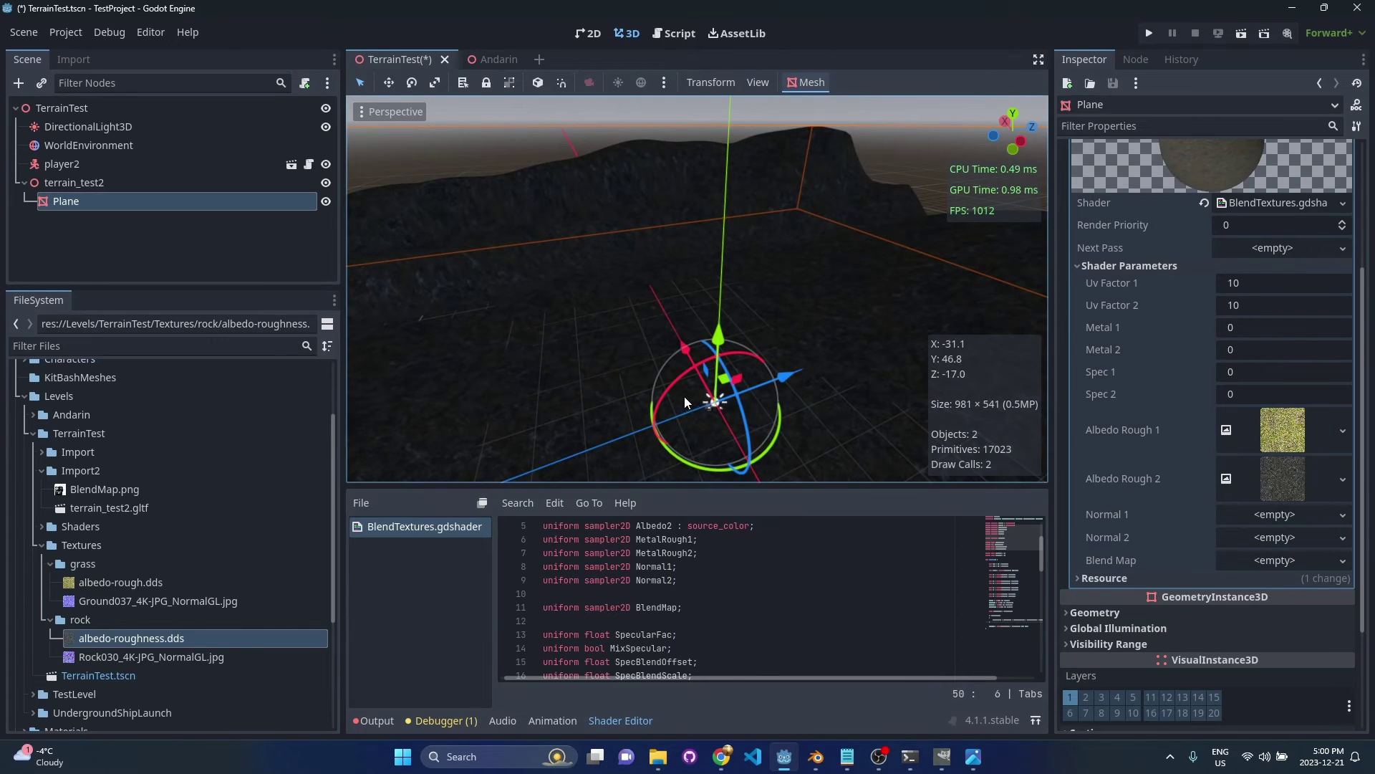
# Assign Ground037_4K-JPG_NormalGL.jpg to Normal 1, Rock030_4K-JPG_NormalGL.jpg to Normal 2 and Import2's BlendMap.png to Blend Map
pyautogui.moveTo(212, 603); pyautogui.dragTo(1262, 517)
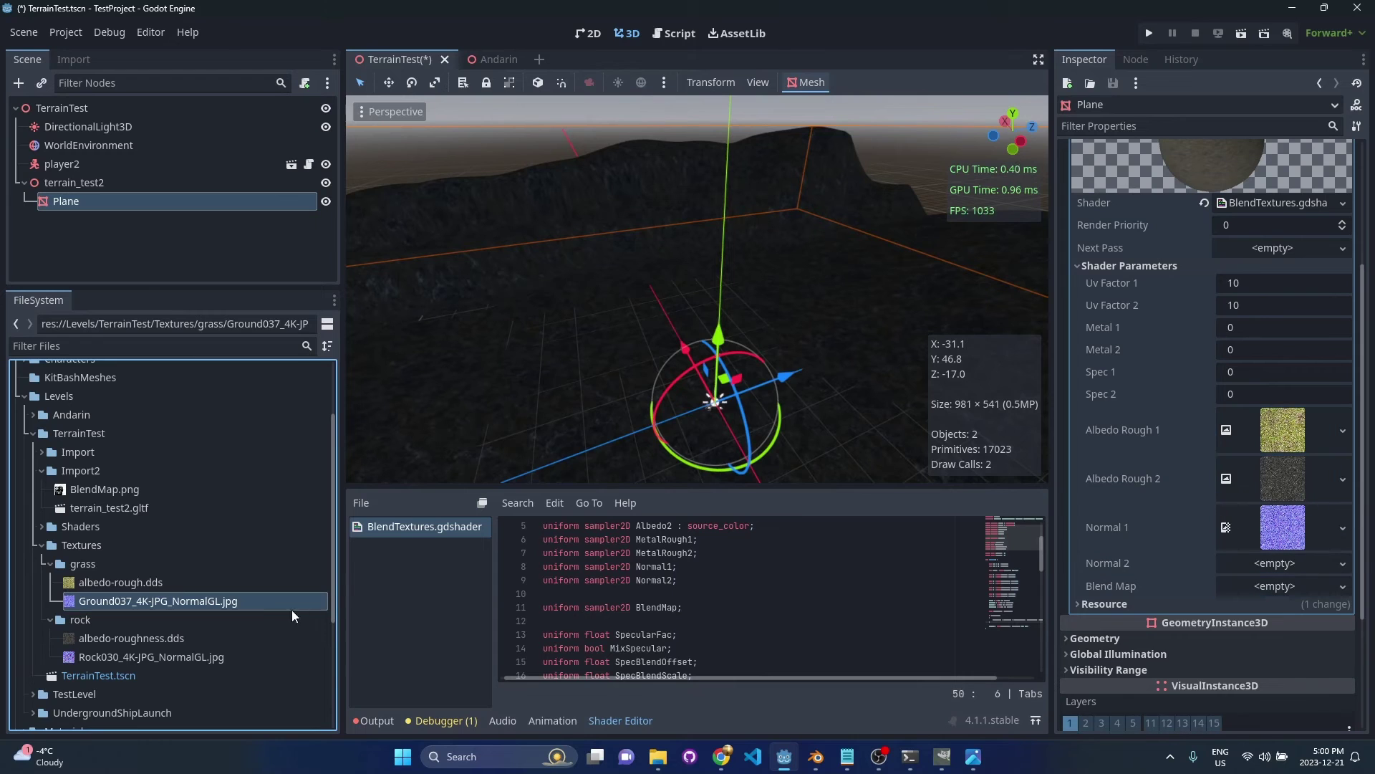
pyautogui.moveTo(159, 660); pyautogui.dragTo(1274, 567)
pyautogui.moveTo(104, 502); pyautogui.dragTo(1268, 618)
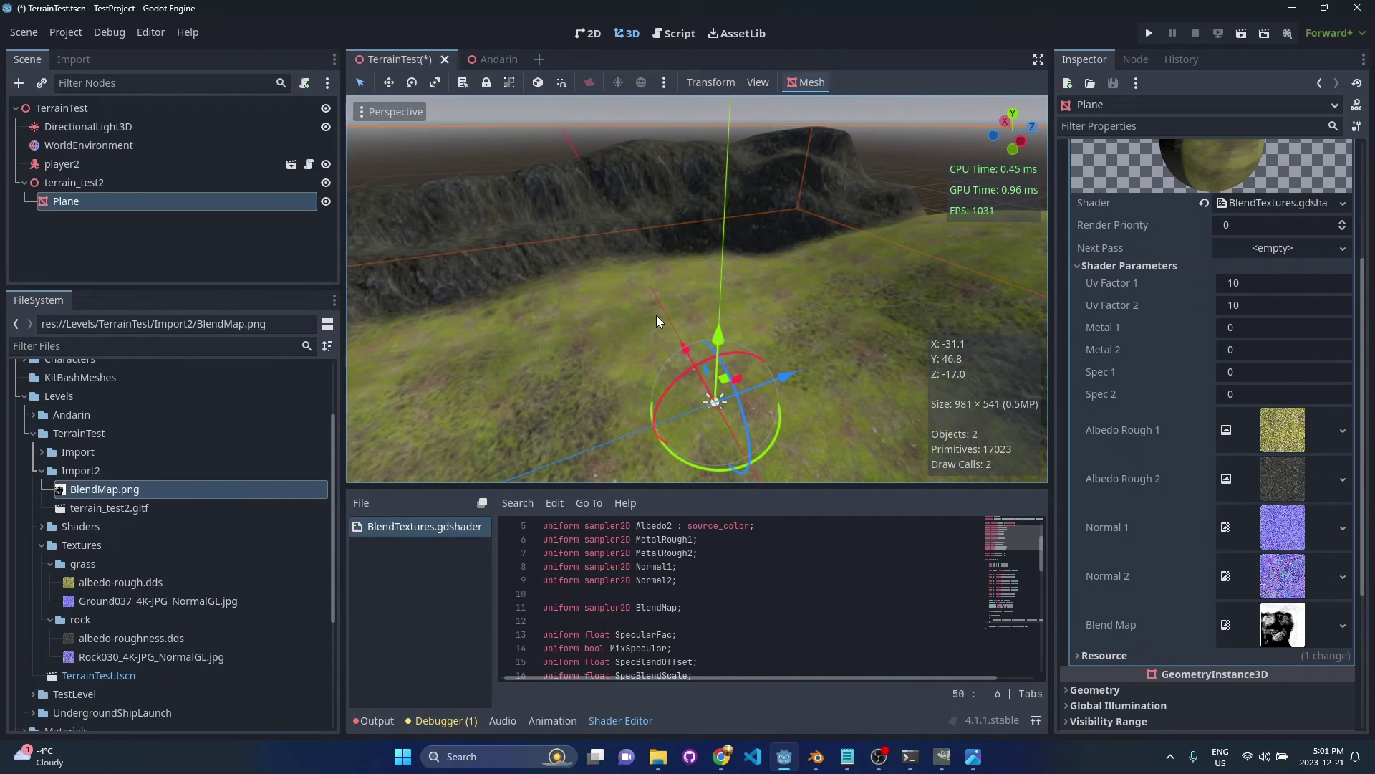
# Set the blend material's Metal 1 to 0.2 and Metal 2 to 0.5
pyautogui.press('w')
pyautogui.moveTo(659, 320); pyautogui.dragTo(630, 261, button='right')
pyautogui.press('w')
pyautogui.press('a')
pyautogui.press('w')
pyautogui.moveTo(684, 322); pyautogui.dragTo(1134, 212, button='middle')
pyautogui.click(1292, 329)
pyautogui.write('0.2')
pyautogui.click(1278, 350)
pyautogui.write('.5')
pyautogui.press('Return')
# Set the material's Metal 2 to 0.4 and both Spec 1 and Spec 2 to 0.5
pyautogui.press('d')
pyautogui.moveTo(845, 308); pyautogui.dragTo(817, 280, button='right')
pyautogui.click(1259, 351)
pyautogui.write('.4')
pyautogui.click(1276, 371)
pyautogui.write('.5')
pyautogui.click(1263, 393)
pyautogui.write('.5')
# Examine the blended grass and rock textures across the terrain from several angles in the 3D view
pyautogui.moveTo(845, 337); pyautogui.dragTo(853, 337, button='right')
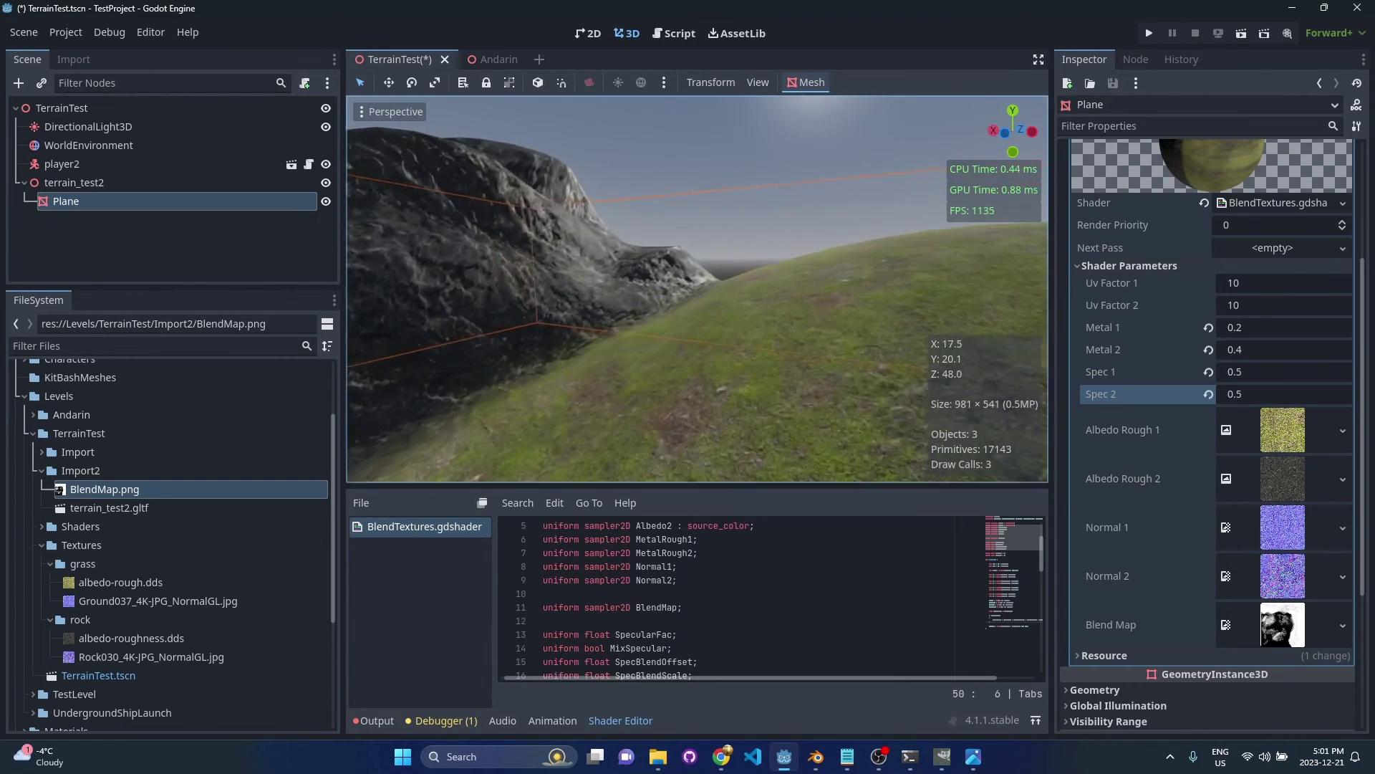
pyautogui.press('a')
pyautogui.moveTo(697, 289); pyautogui.dragTo(938, 290, button='right')
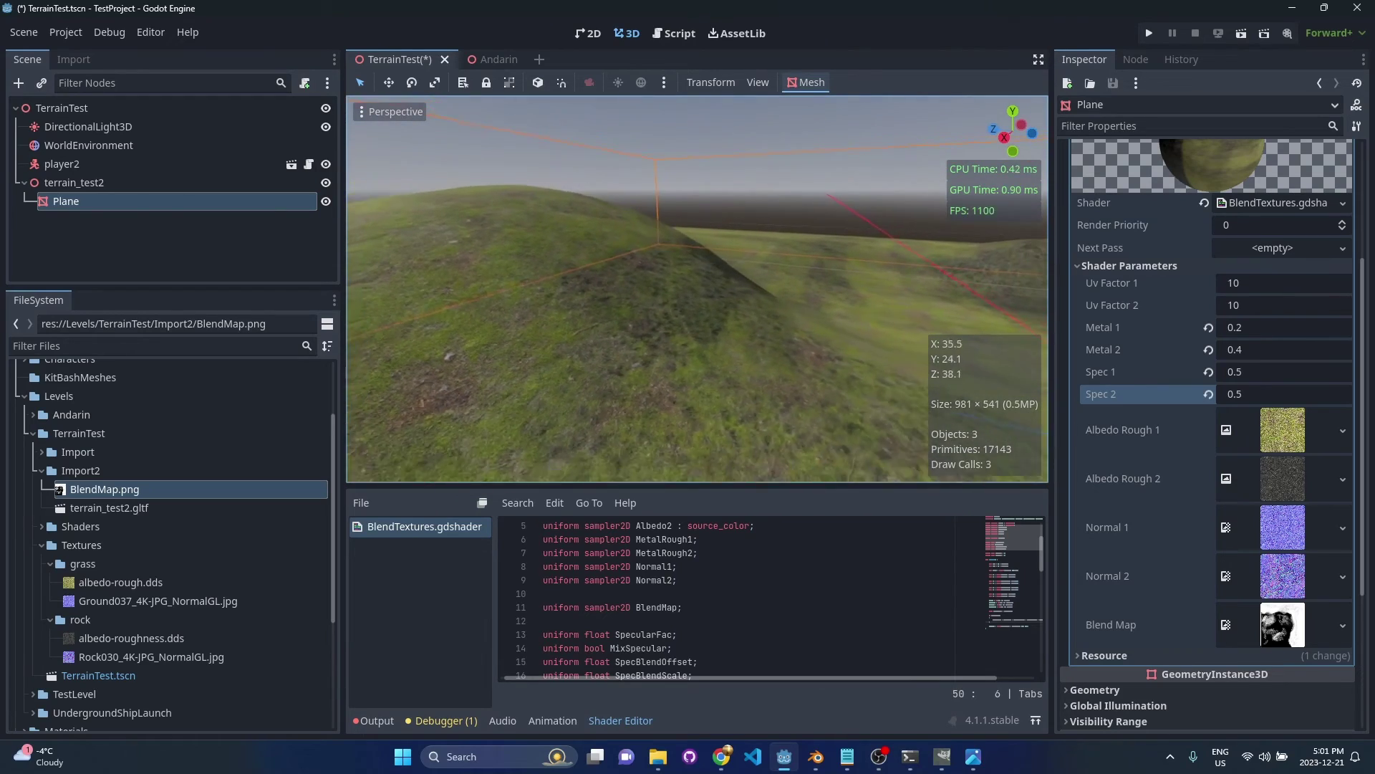
pyautogui.moveTo(697, 289); pyautogui.dragTo(666, 372, button='right')
pyautogui.press('s')
pyautogui.press('a')
pyautogui.press('w')
pyautogui.moveTo(702, 312); pyautogui.dragTo(699, 313, button='right')
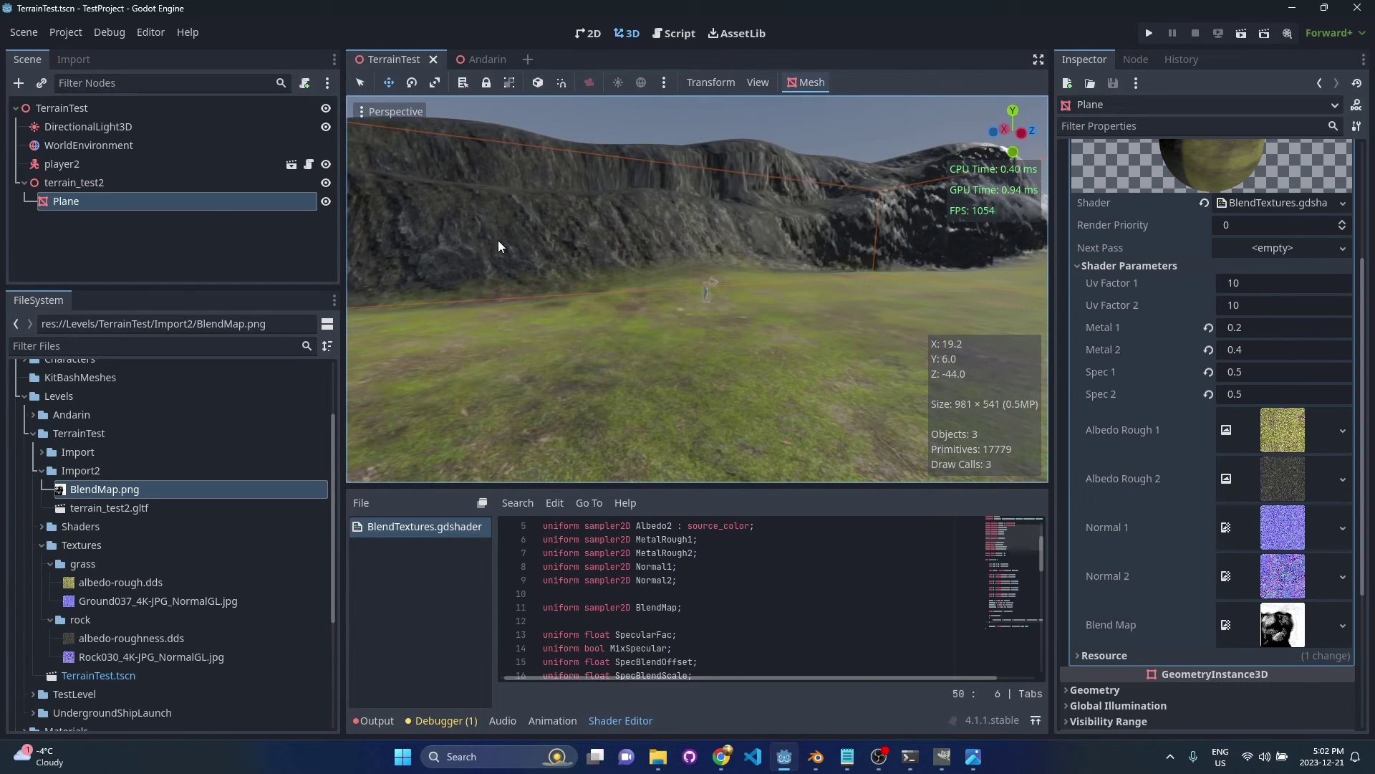
# Create a trimesh static body for the Plane mesh and inspect its collision wireframe
pyautogui.click(811, 83)
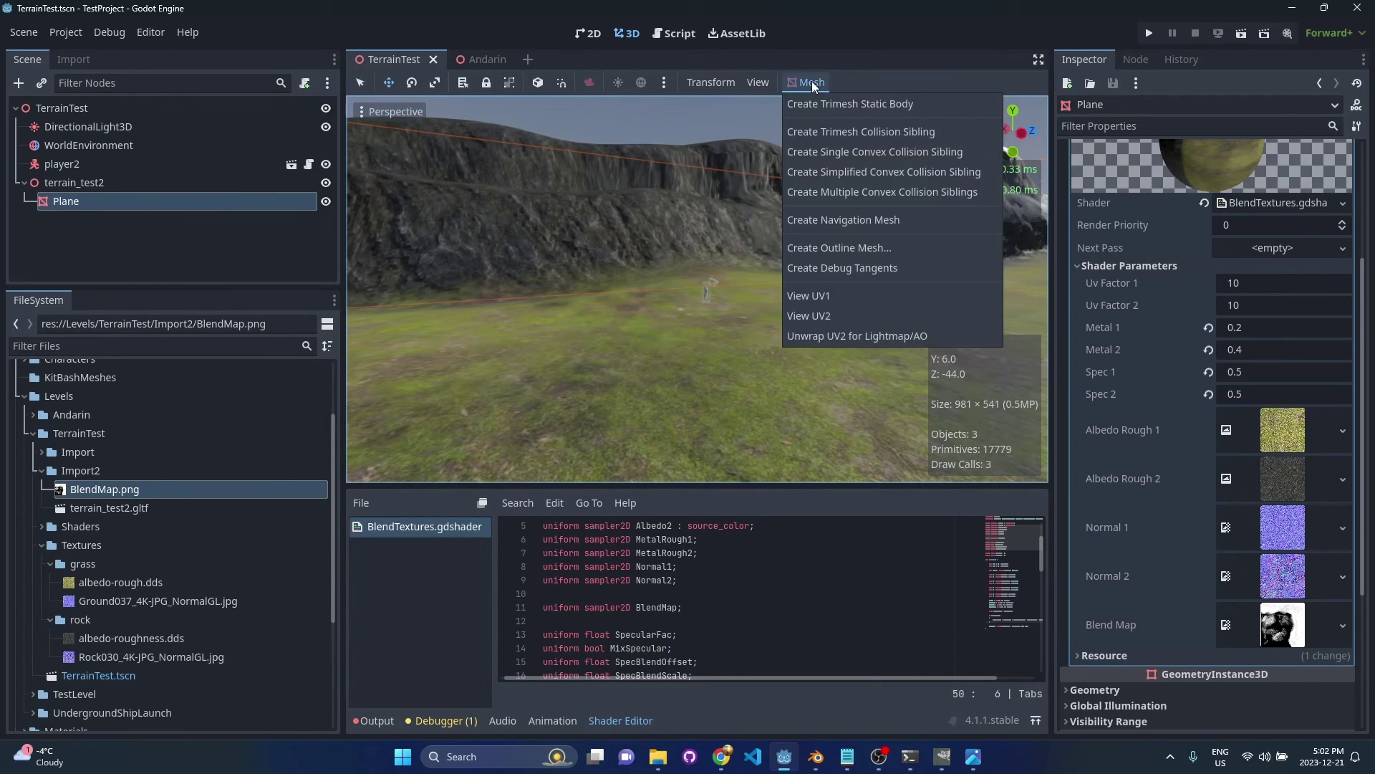
pyautogui.click(854, 106)
pyautogui.press('a')
pyautogui.moveTo(728, 282); pyautogui.dragTo(788, 304, button='right')
pyautogui.press('s')
pyautogui.moveTo(684, 275); pyautogui.dragTo(732, 281, button='right')
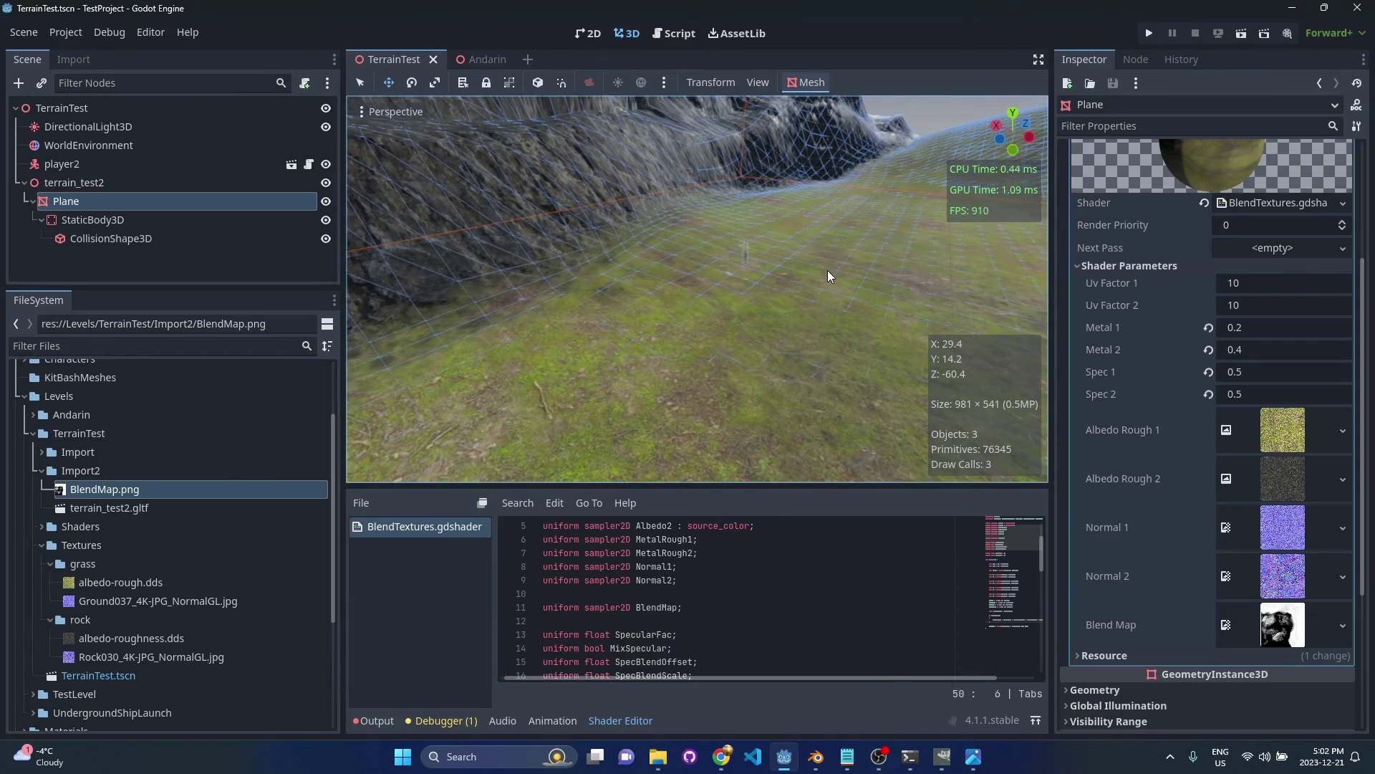
# Run the project, walk the player over the terrain to check collision and textures, and stop the run
pyautogui.click(1150, 33)
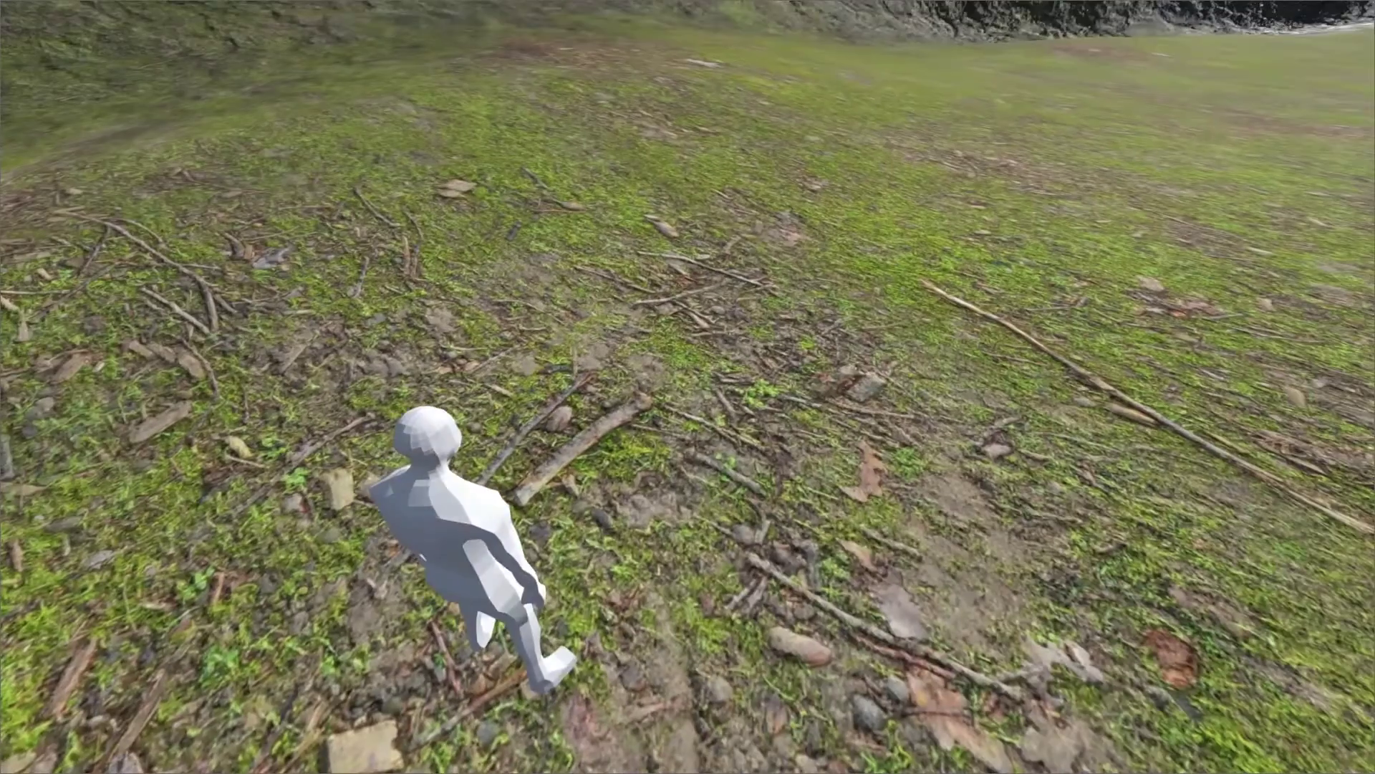
pyautogui.press('w')
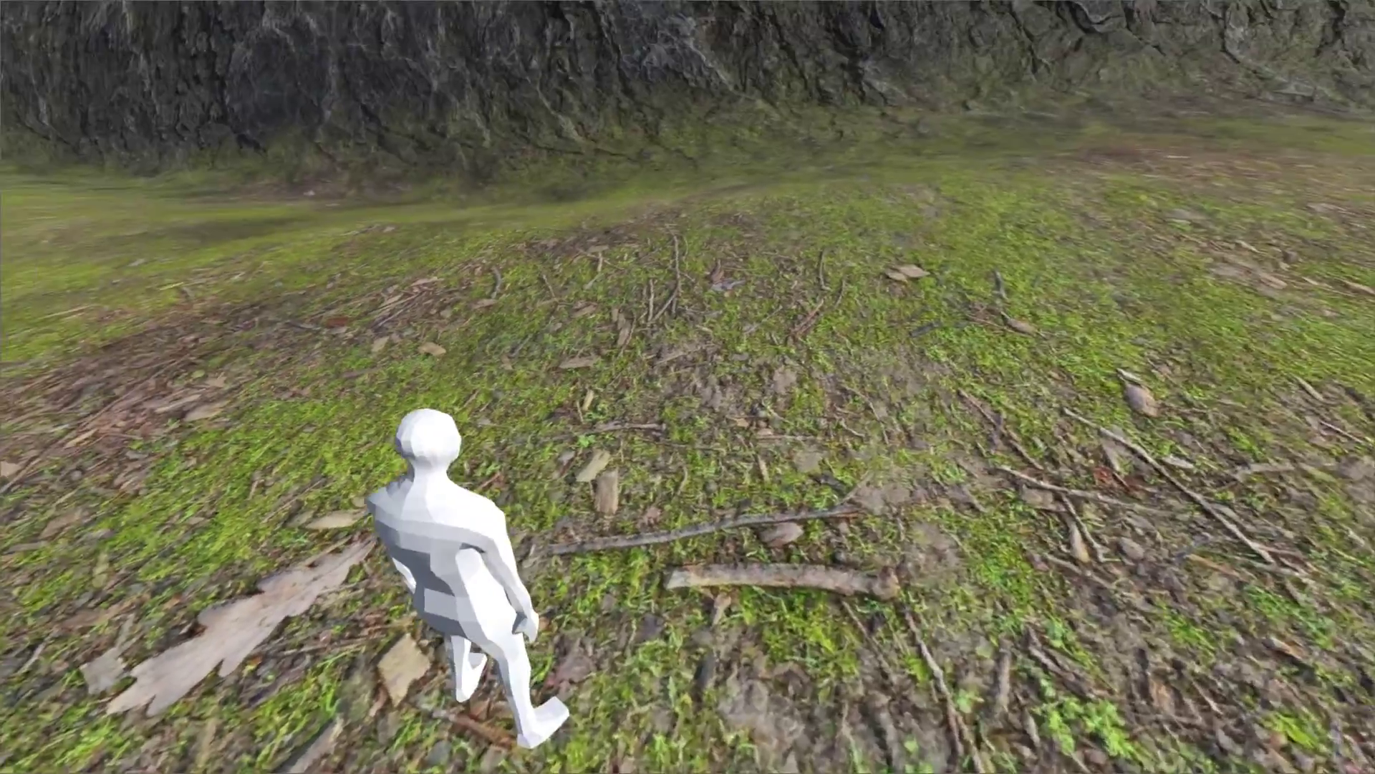
pyautogui.press('w')
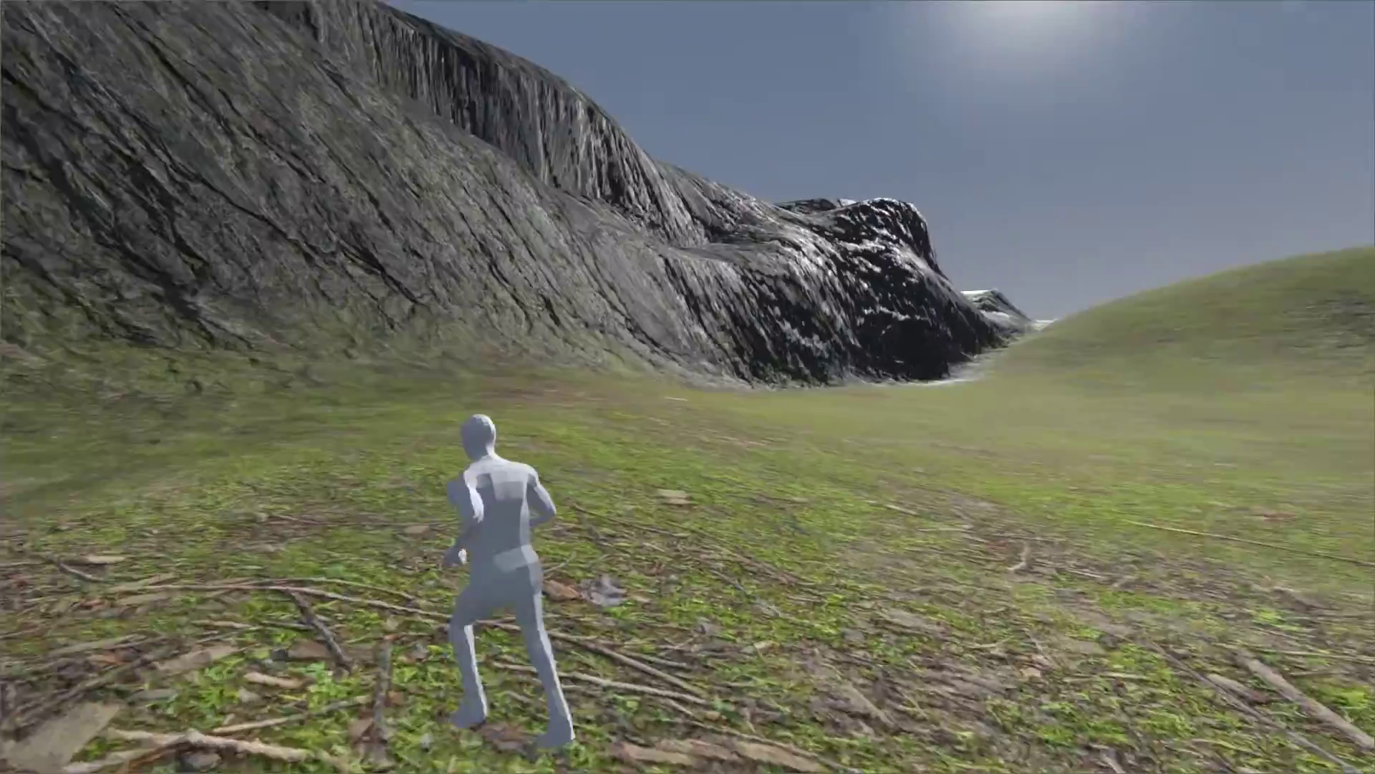
pyautogui.press('w')
pyautogui.press('d')
pyautogui.press('s')
pyautogui.press('d')
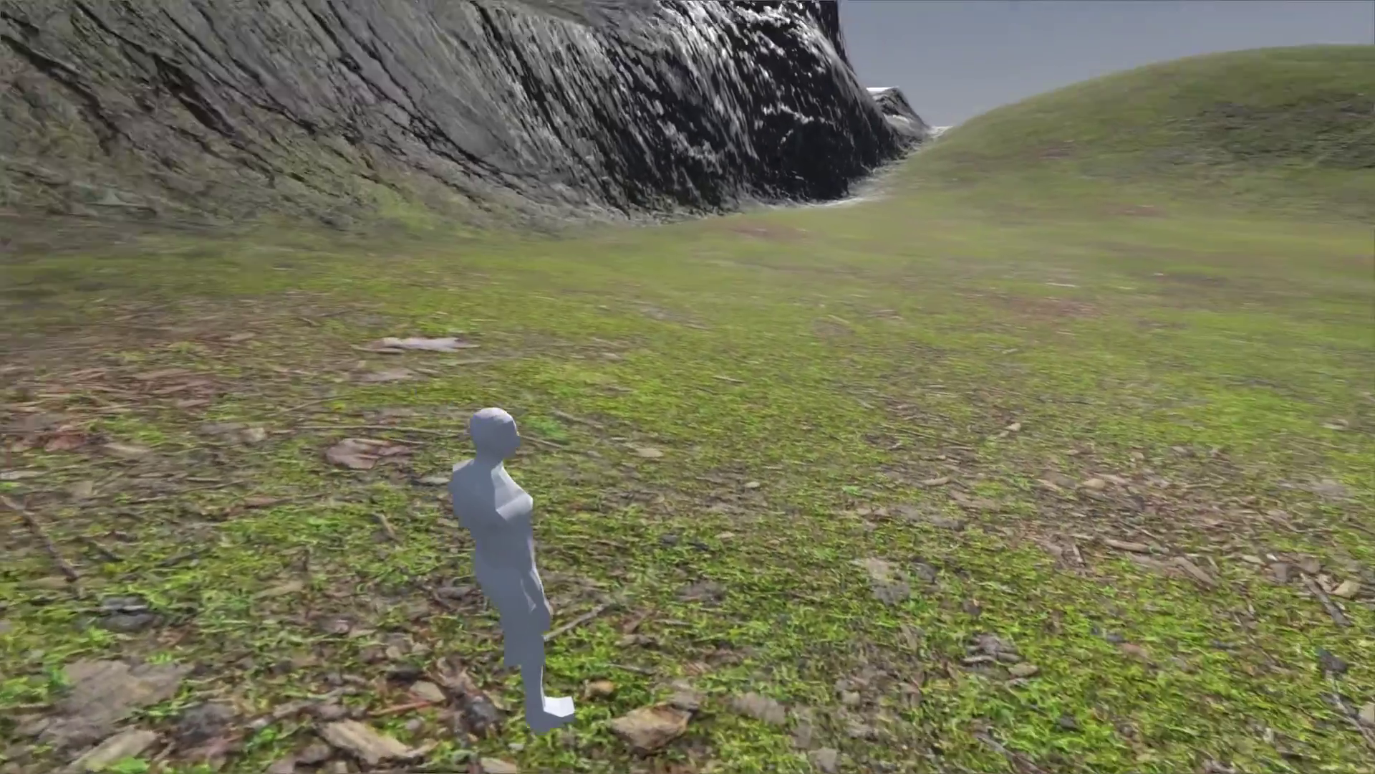
pyautogui.press('Escape')
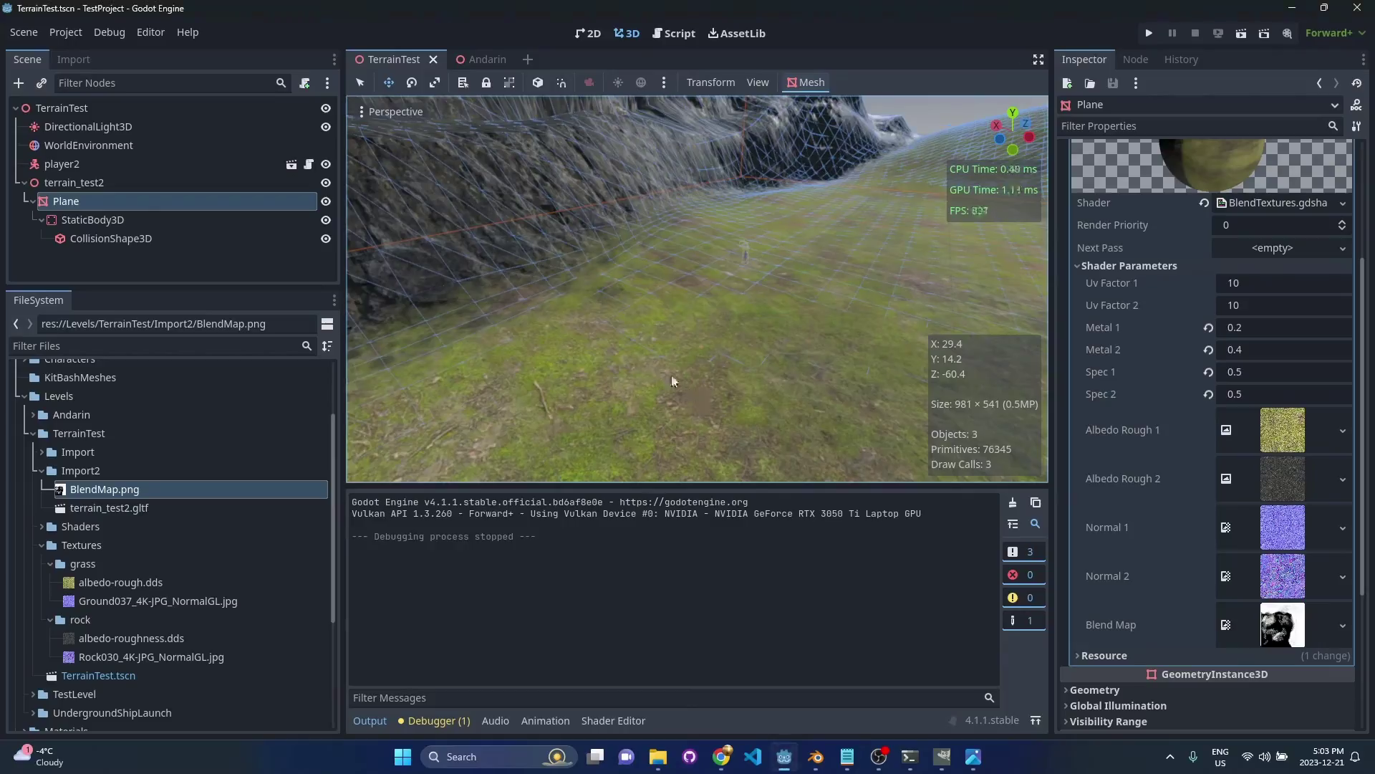
# Set the material's Uv Factor 1 to 15, save the scene and test the grass scale in a running game
pyautogui.scroll(4, 1240, 489)
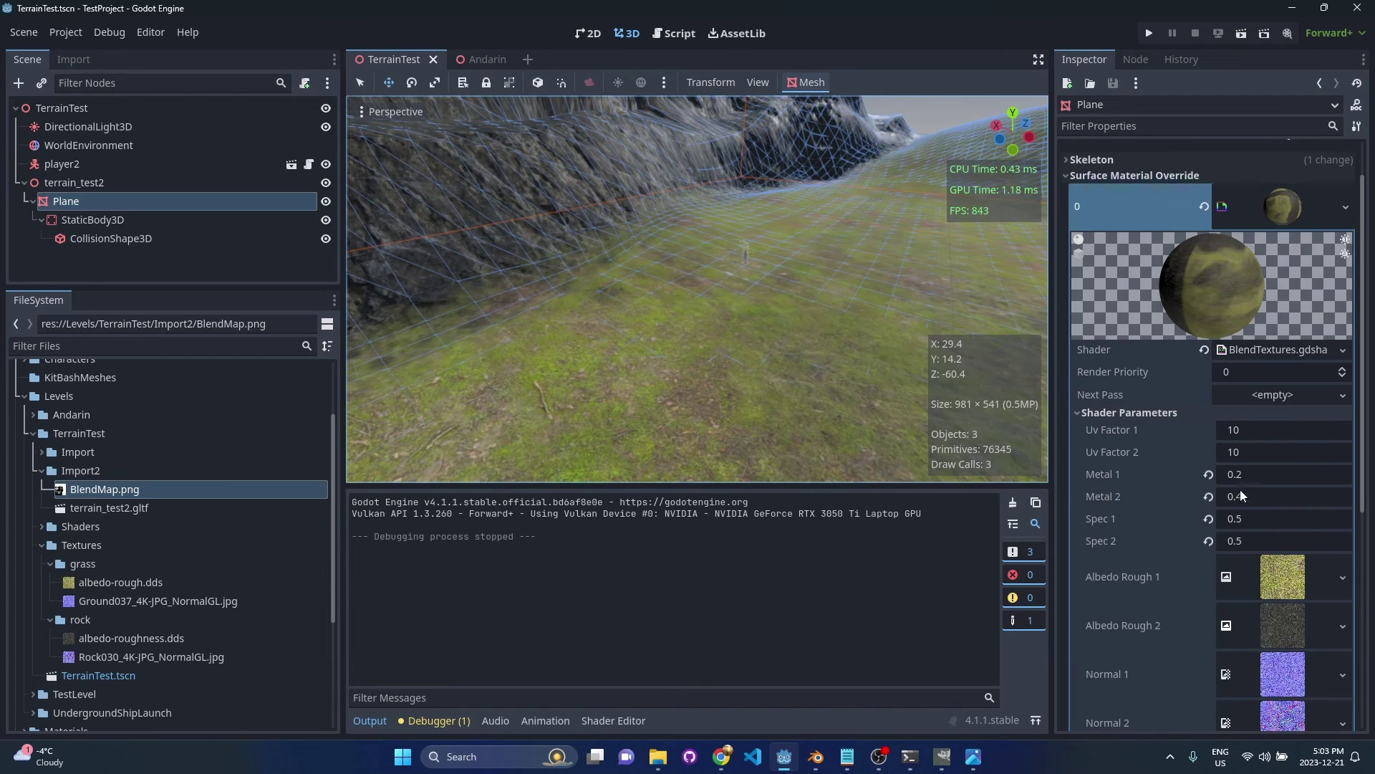
pyautogui.click(1268, 430)
pyautogui.write('15')
pyautogui.press('w')
pyautogui.moveTo(711, 359)
pyautogui.mouseDown(button='right')
pyautogui.moveTo(711, 386)
pyautogui.moveTo(714, 308)
pyautogui.moveTo(684, 362)
pyautogui.moveTo(708, 359)
pyautogui.mouseUp(button='right')
pyautogui.hotkey('ctrl', 's')
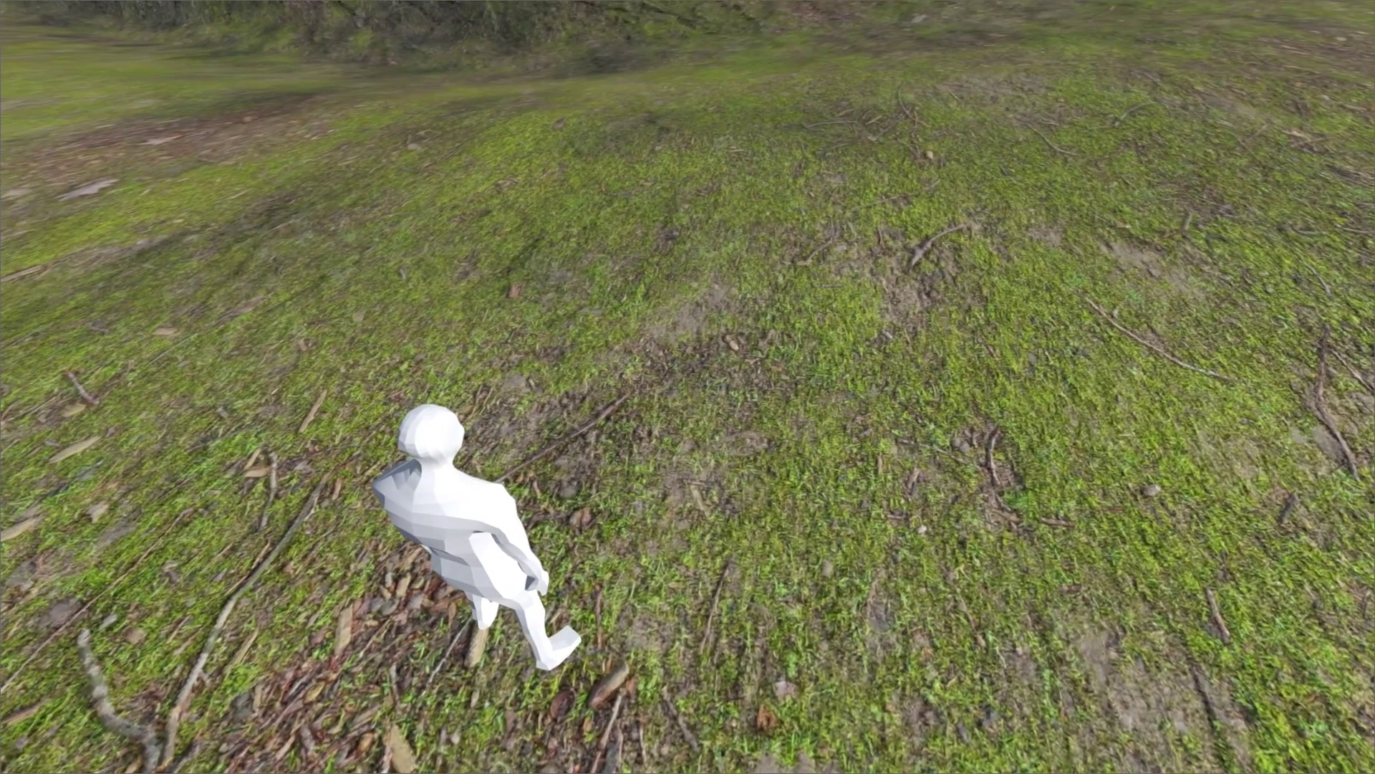
pyautogui.press('Escape')
# Set Uv Factor 1 to 17 and run the project to check the grass scale while walking around
pyautogui.write('17')
pyautogui.press('Return')
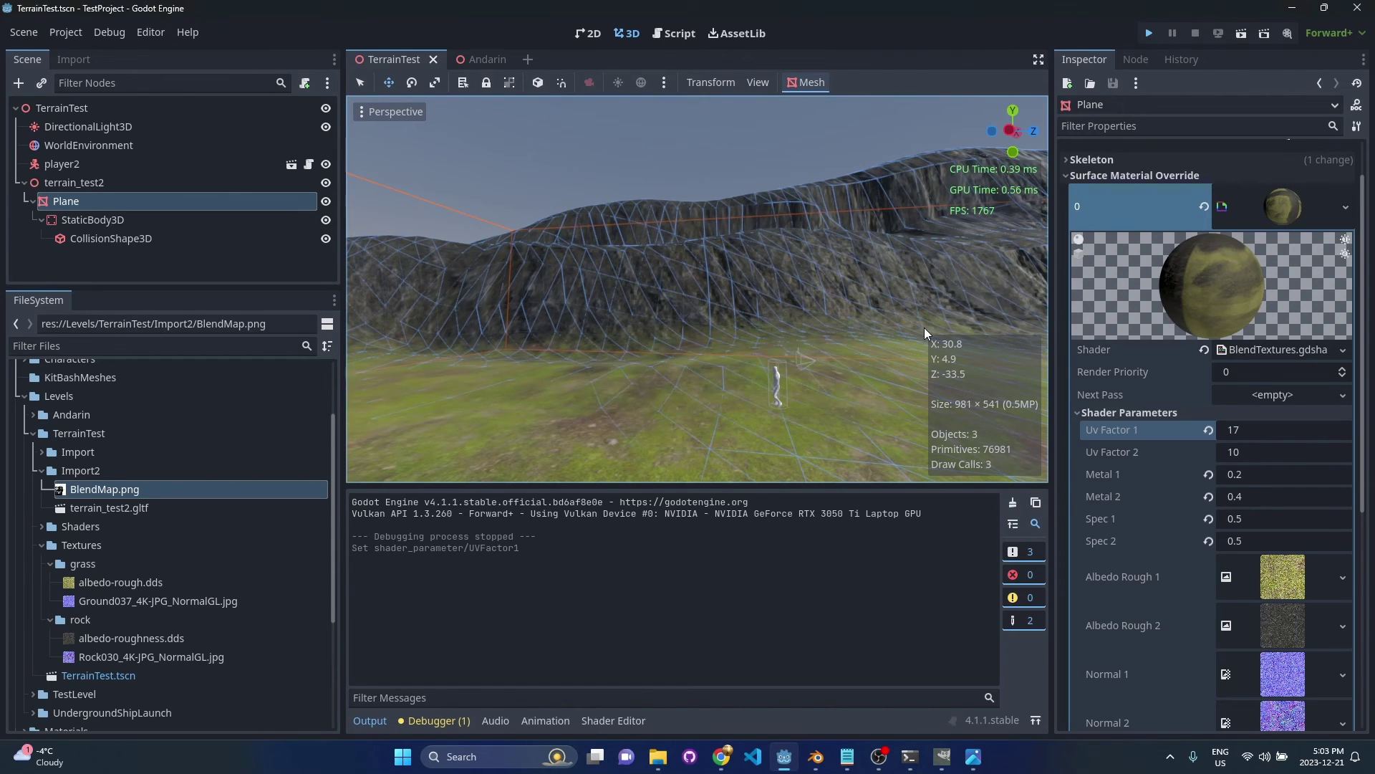
pyautogui.press('F5')
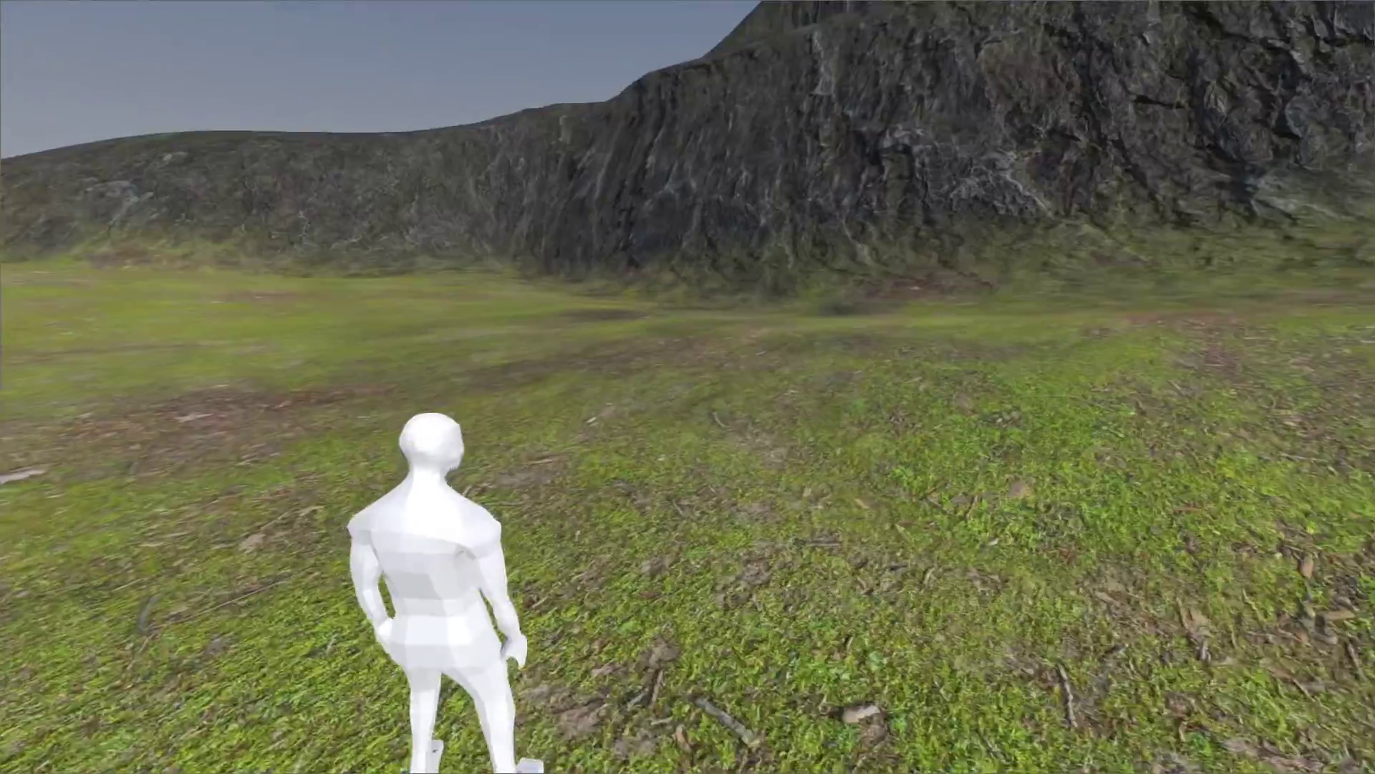
pyautogui.press('w')
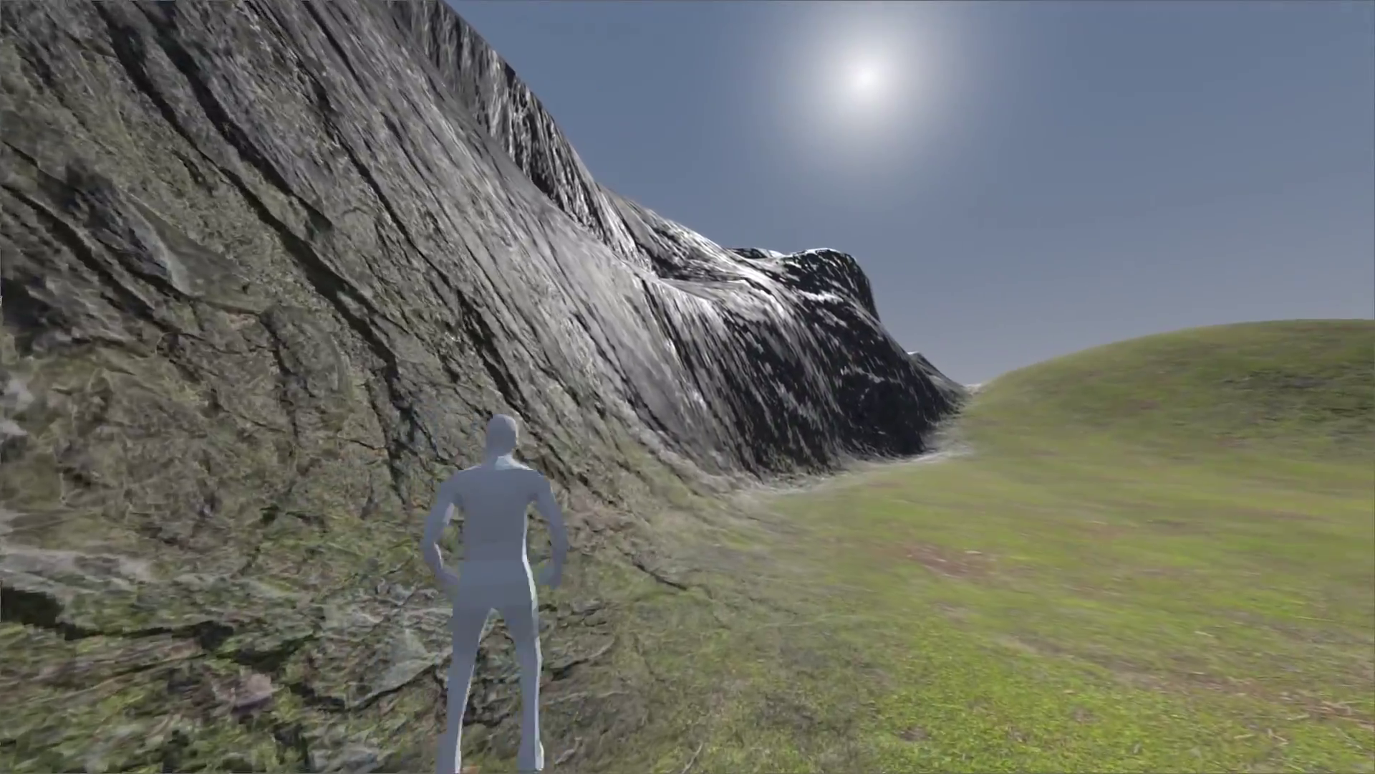
pyautogui.press('s')
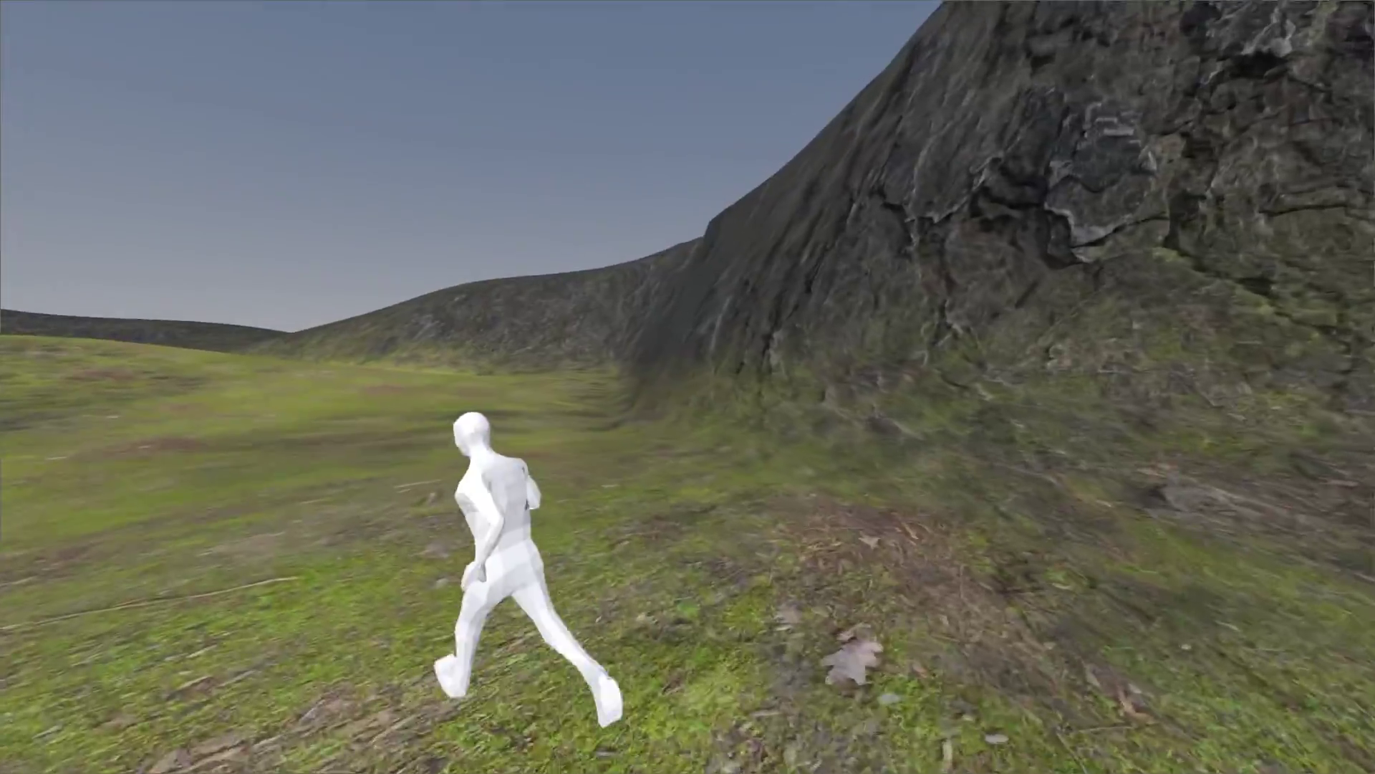